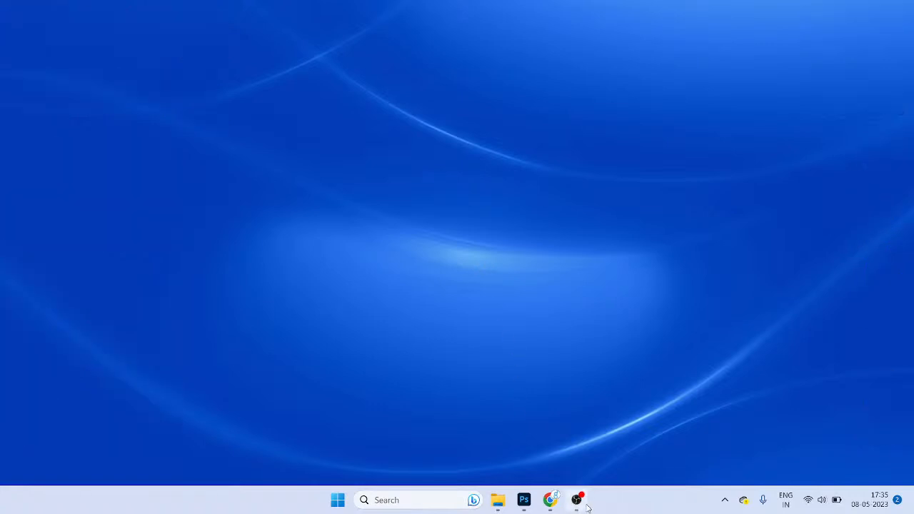
Step: Minimise the recording software and bring the live stream page back
left_click(581, 503)
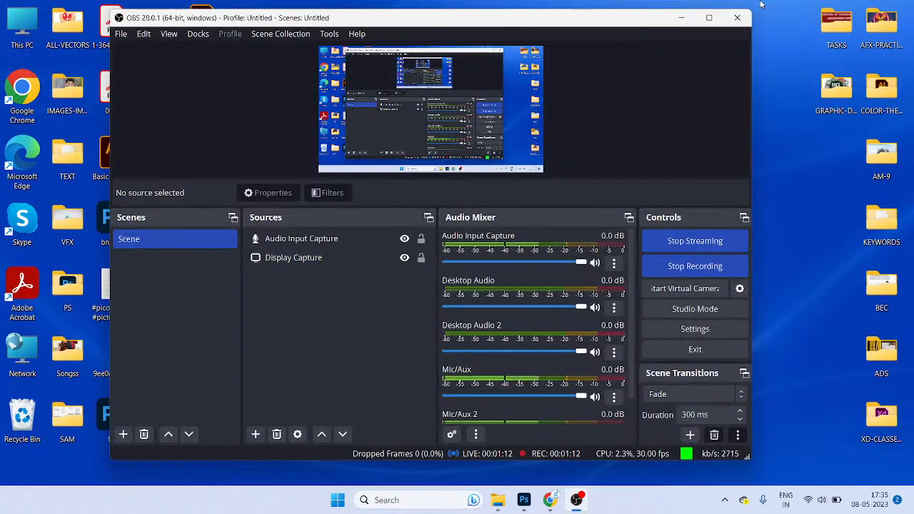
left_click(682, 17)
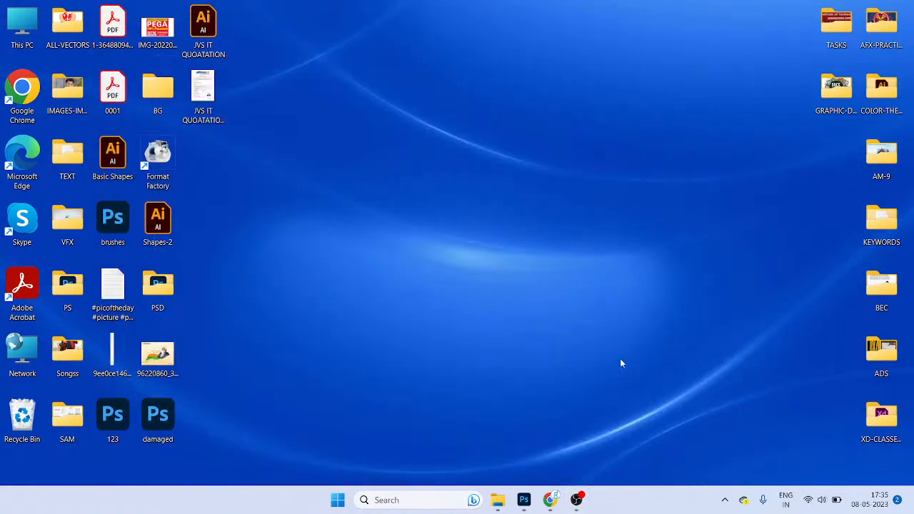
left_click(550, 500)
Step: Turn monetization On in the stream's Monetization settings, save, and close the browser
left_click(629, 125)
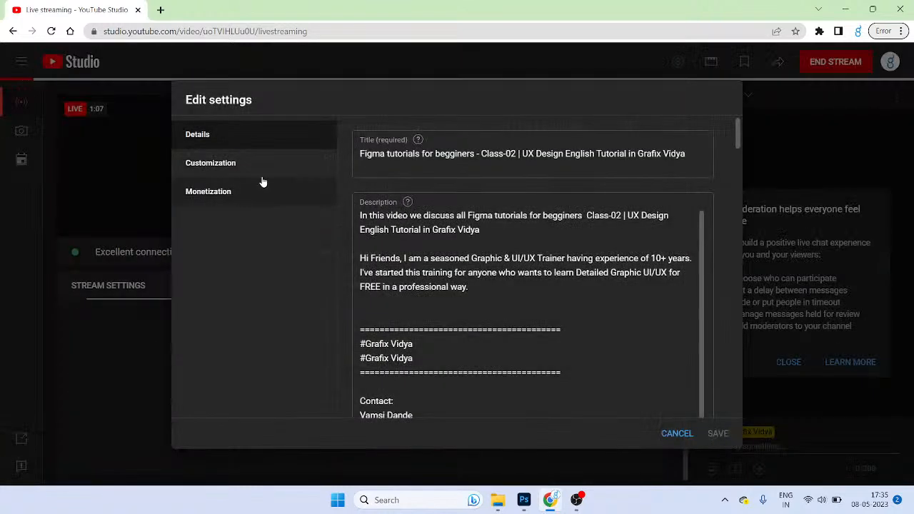
left_click(238, 171)
left_click(239, 197)
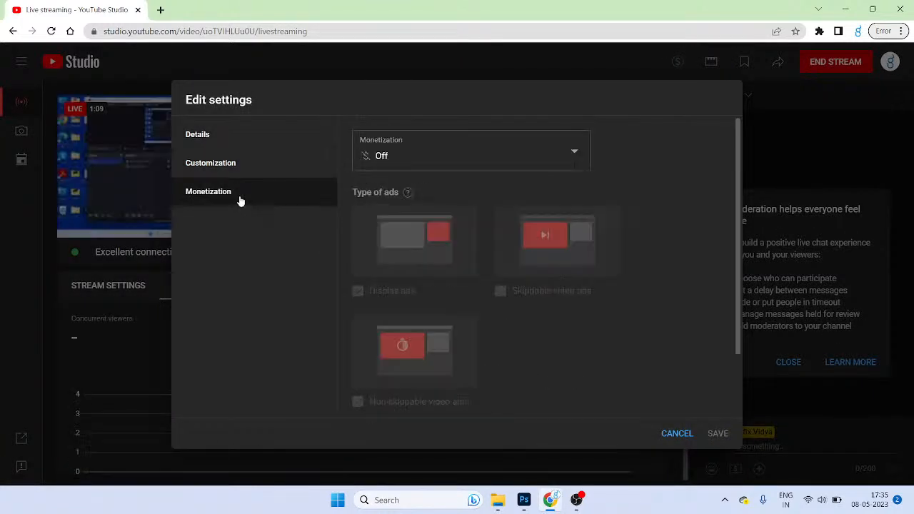
left_click(473, 166)
left_click(388, 149)
left_click(510, 207)
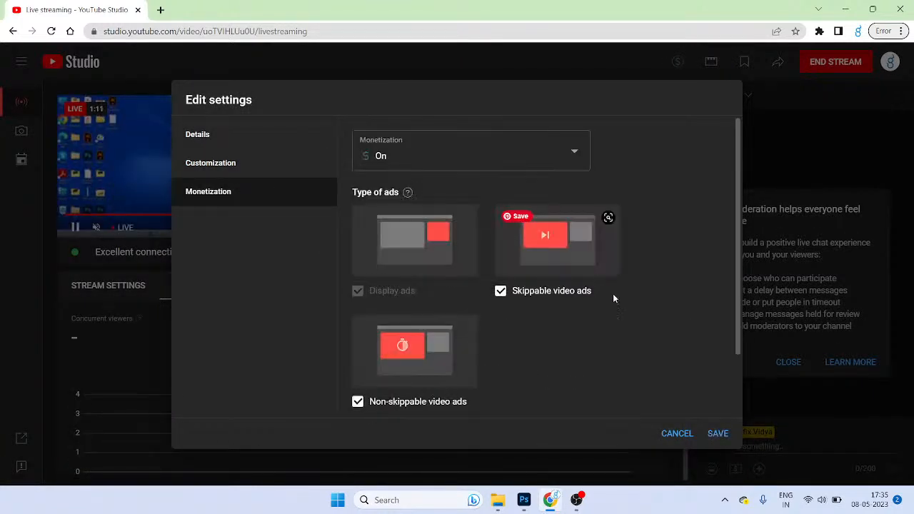
scroll(679, 404, "down", 1)
left_click(717, 432)
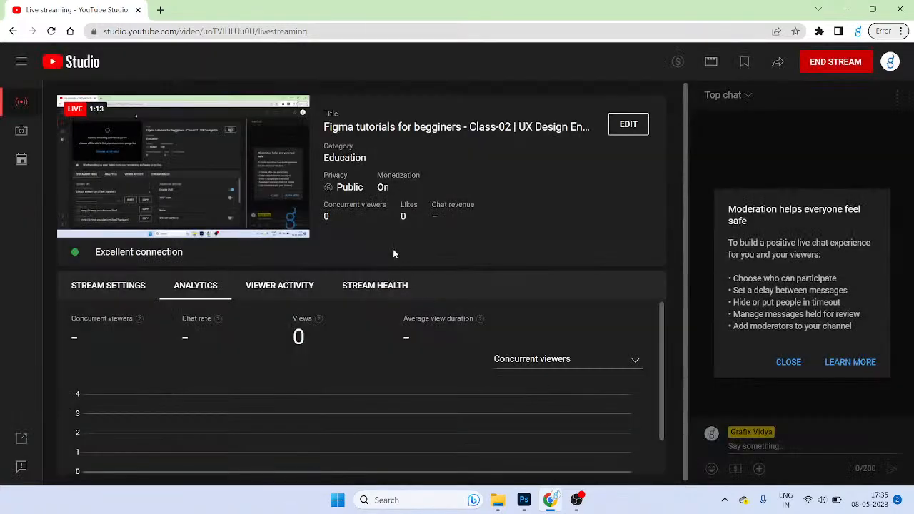
left_click(901, 8)
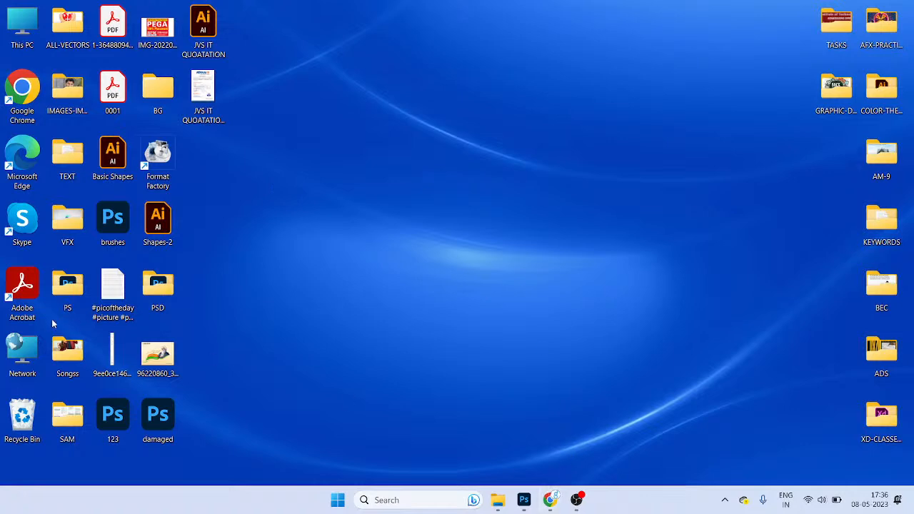
Step: Launch Chrome with a profile, maximise the window, and load figma.com
double_click(22, 98)
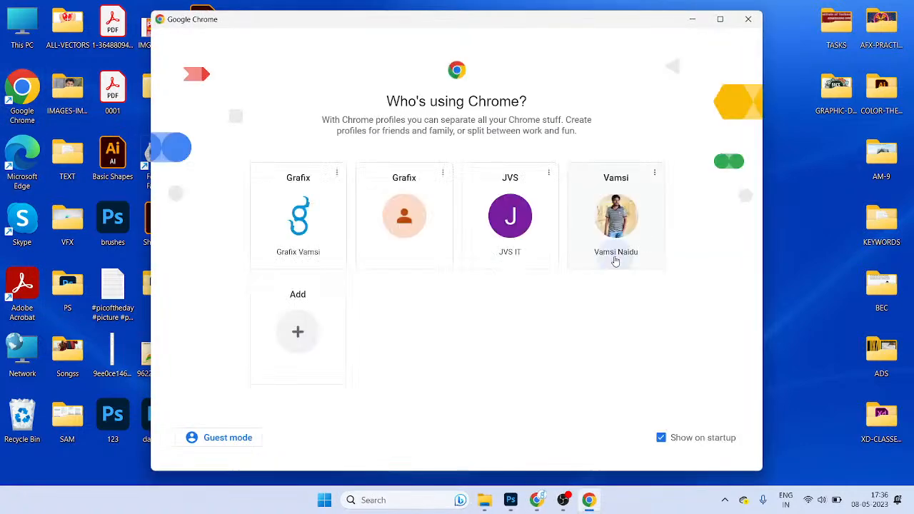
left_click(615, 258)
double_click(556, 24)
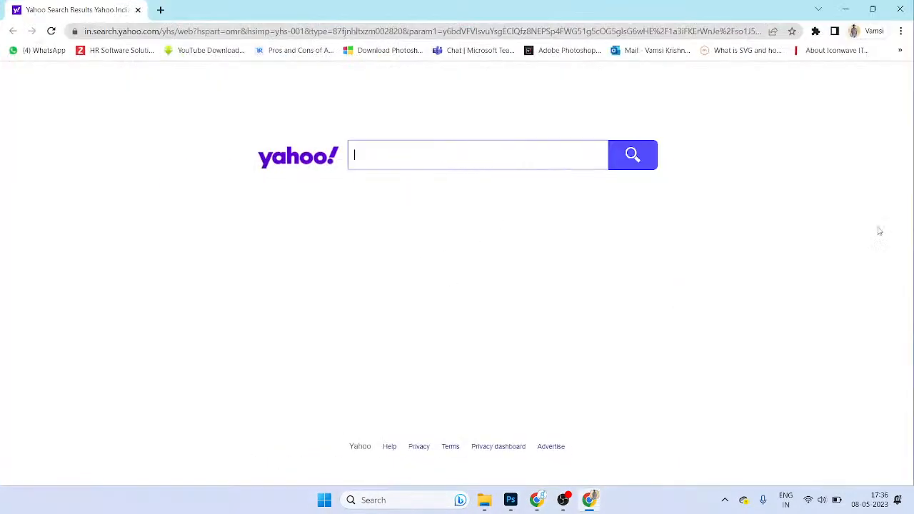
type("gfigm")
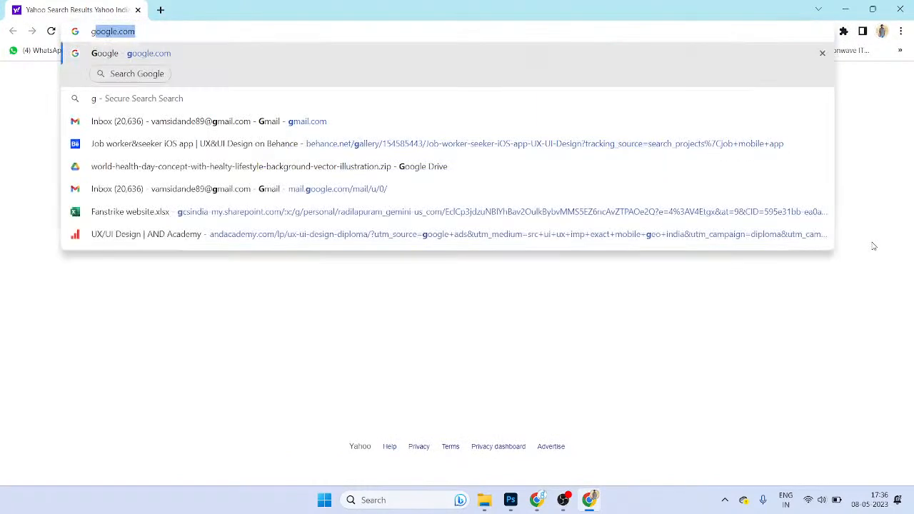
key("Return")
key("ctrl+l")
type("figma.com")
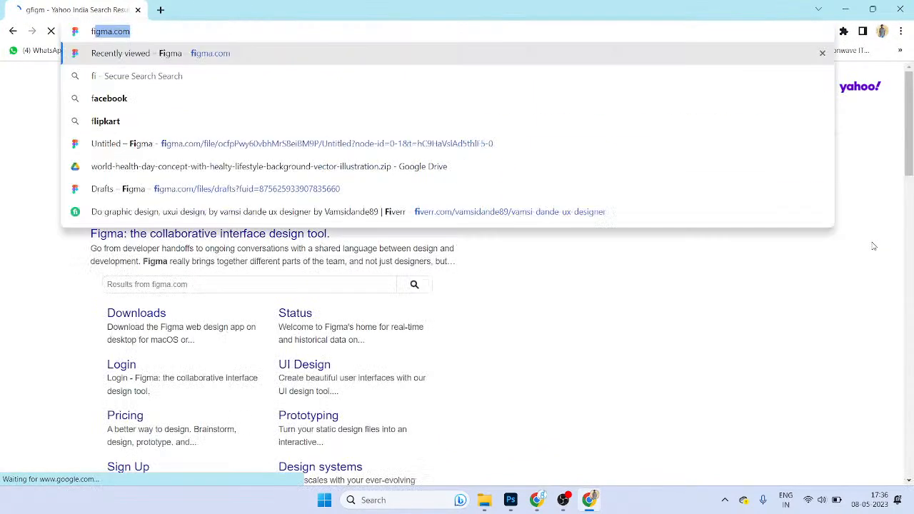
key("Return")
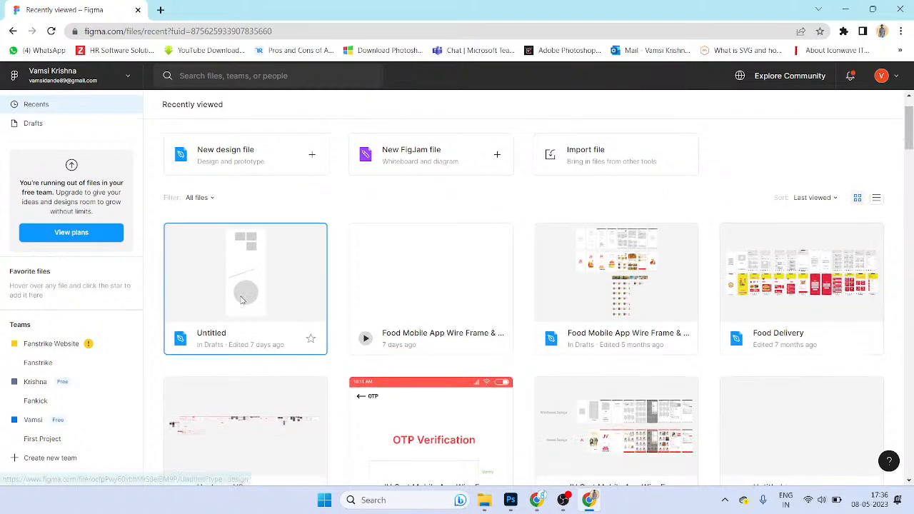
Step: Open the Untitled file and delete its User Interface frame
left_click(247, 285)
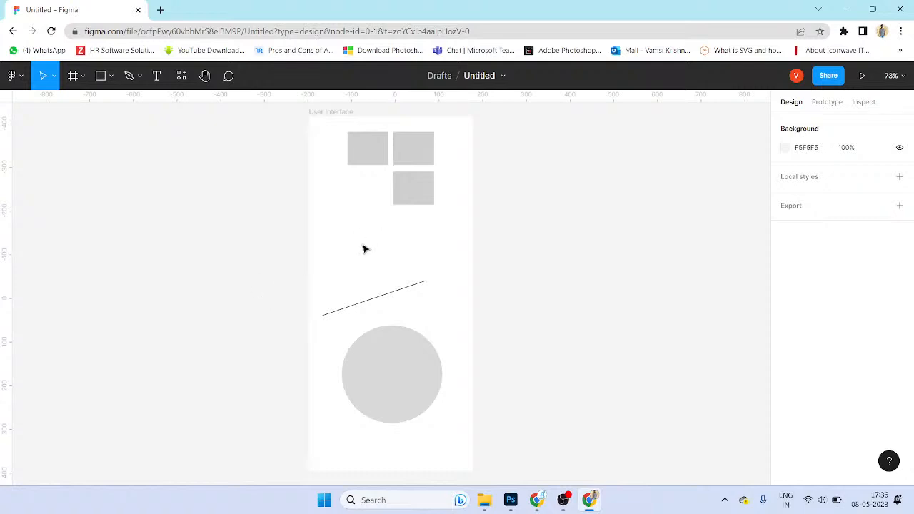
left_click(346, 117)
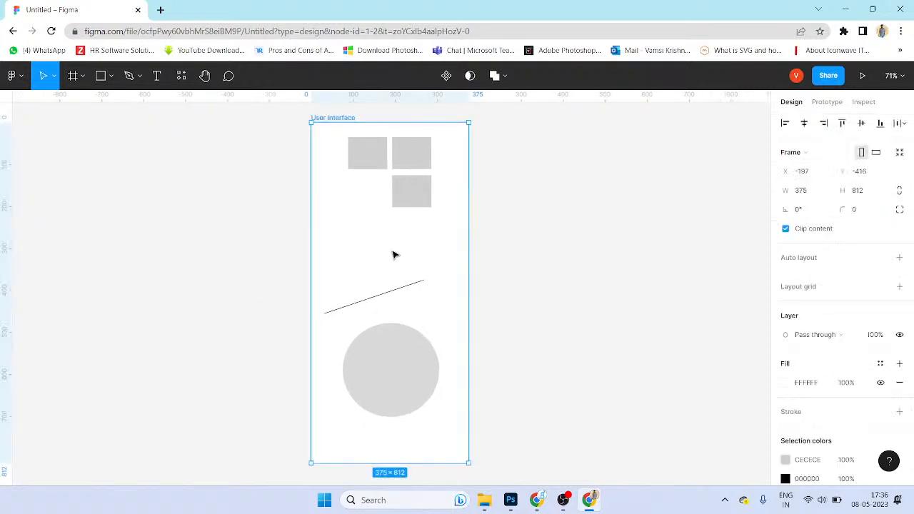
key("Delete")
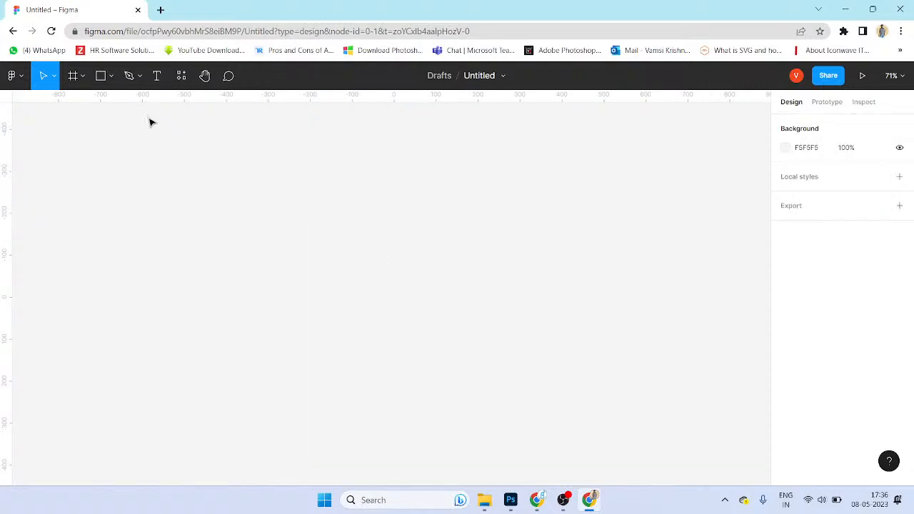
Step: Add an iPhone 13 mini frame from the frame presets
left_click(83, 78)
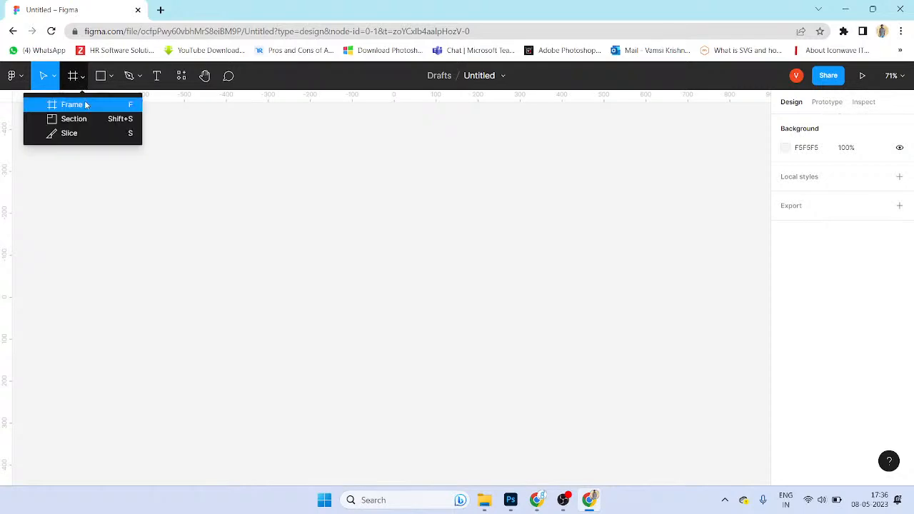
left_click(72, 104)
left_click_drag(257, 137, 437, 457)
key("Delete")
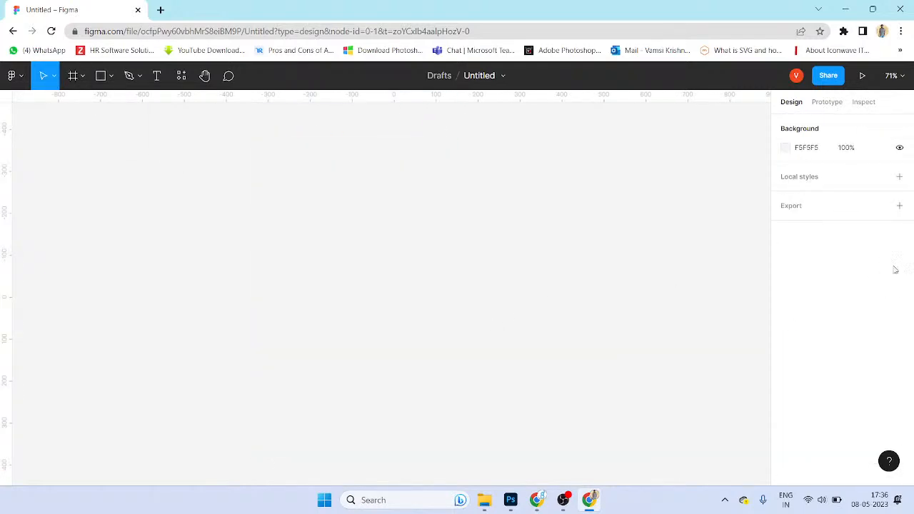
left_click(73, 75)
scroll(839, 219, "down", 2)
scroll(866, 291, "up", 2)
scroll(864, 291, "up", 1)
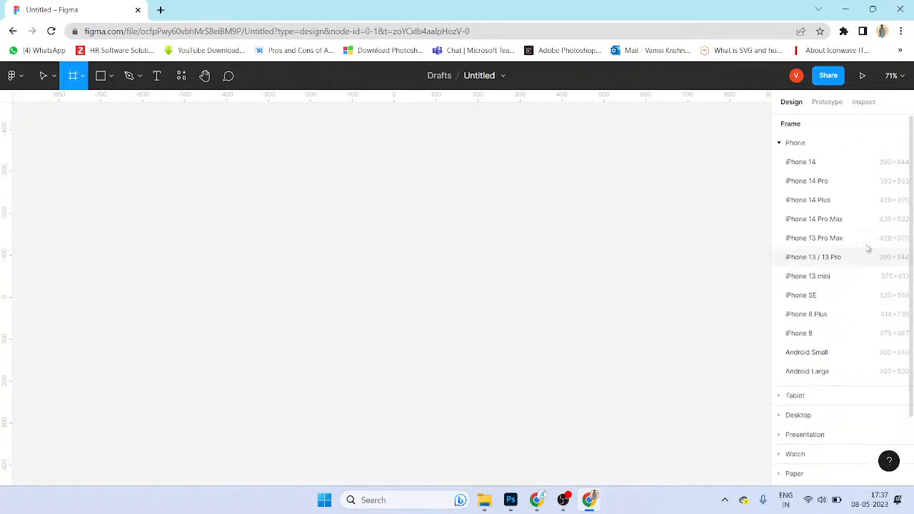
left_click(876, 279)
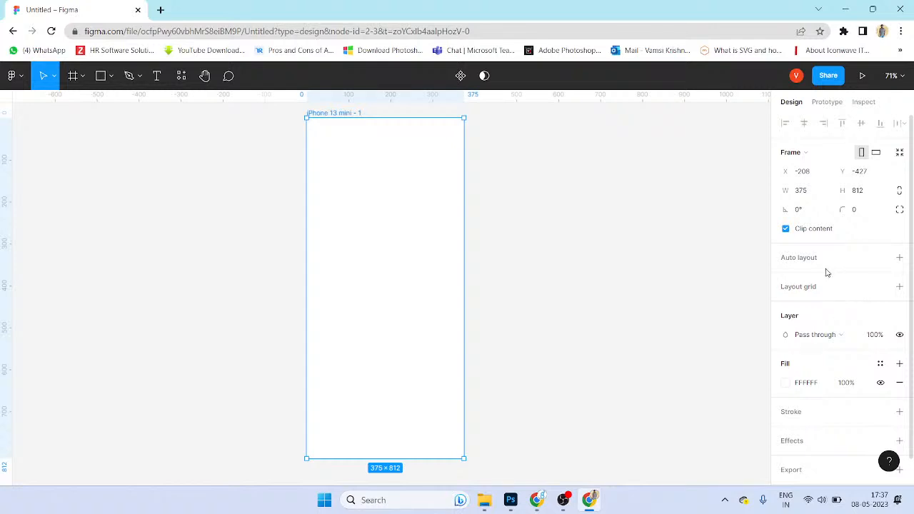
Step: Draw a rectangle across the frame's top and set its height to 400
left_click(112, 76)
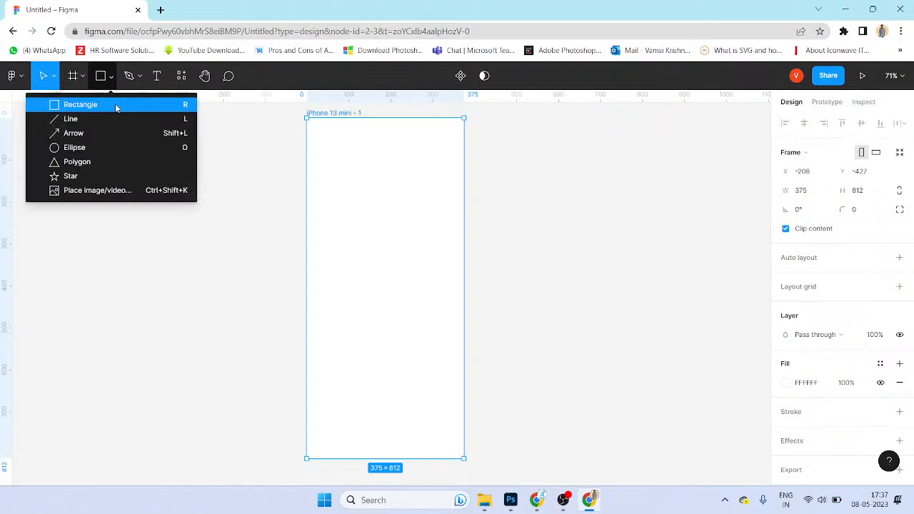
left_click(117, 107)
left_click_drag(307, 119, 464, 260)
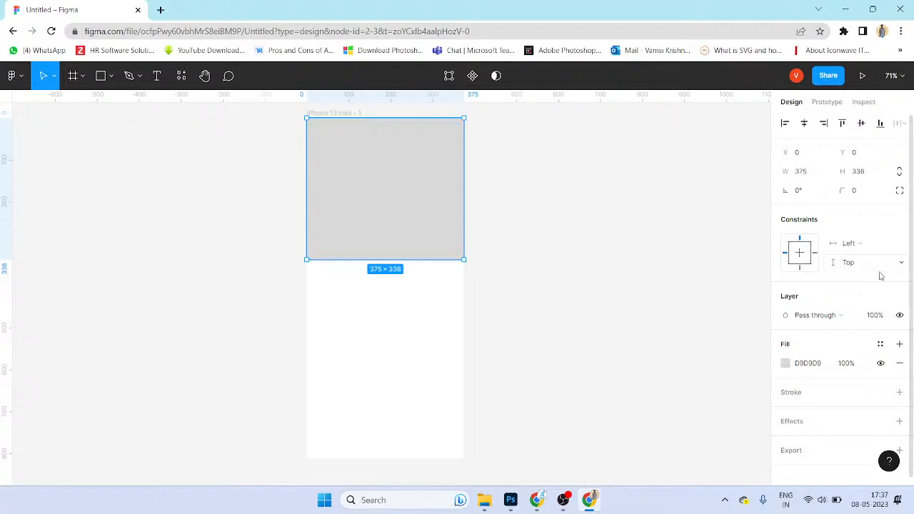
left_click(814, 174)
left_click(862, 177)
type("400")
key("Return")
Step: Search for 'lorem ipsum' in a new tab and open lipsum.com
left_click(519, 314)
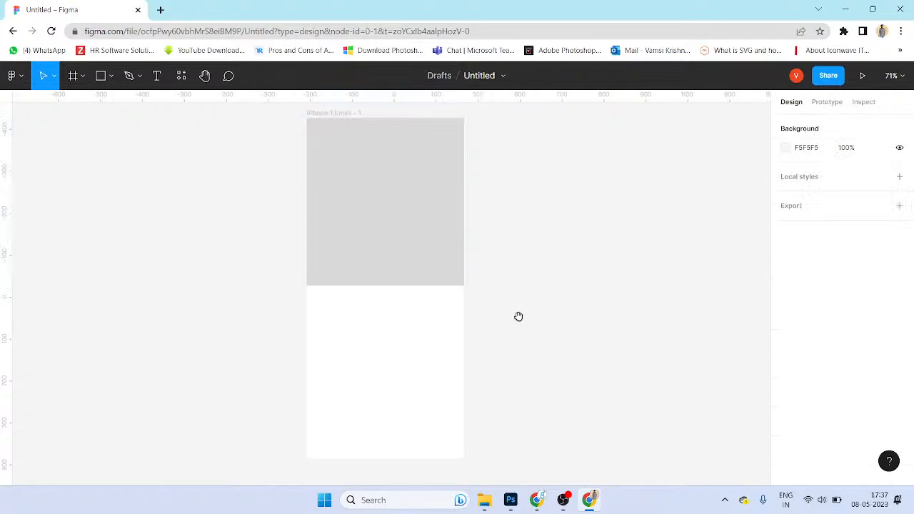
scroll(517, 327, "up", 1)
left_click(423, 255)
left_click(466, 258)
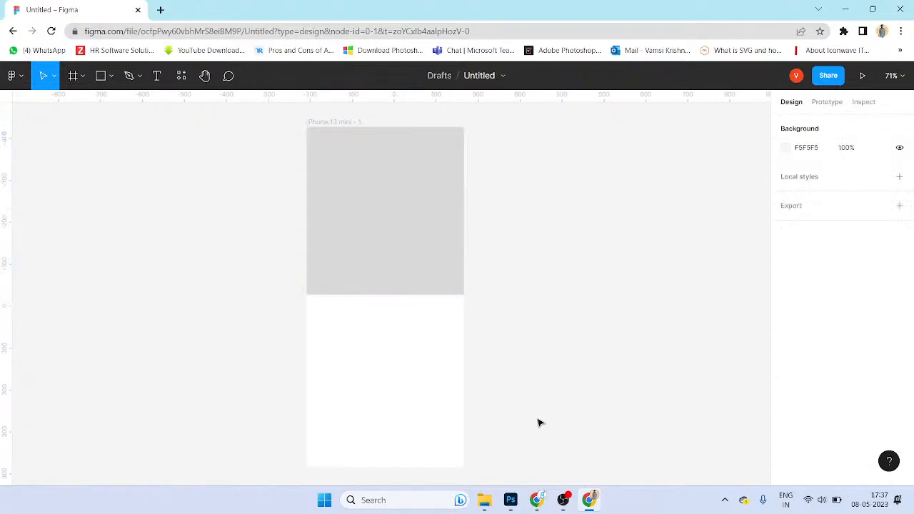
left_click(160, 9)
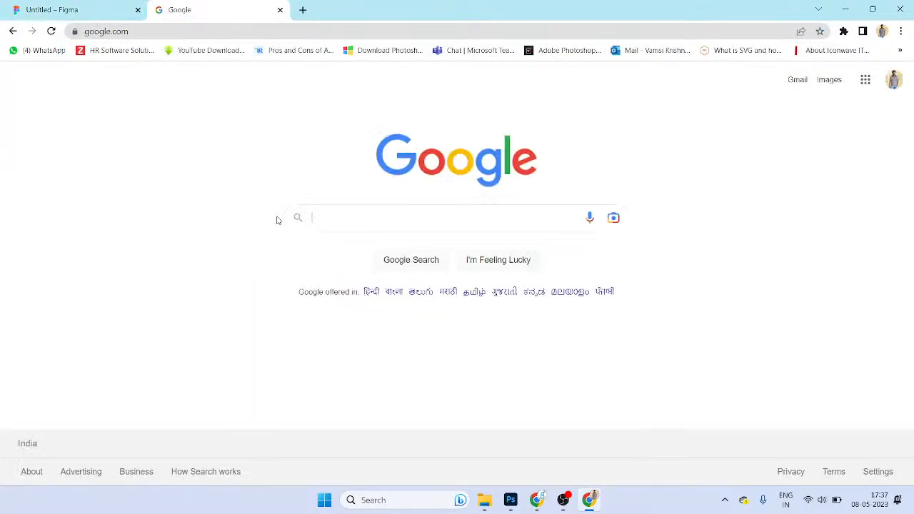
type("lorem ipsum")
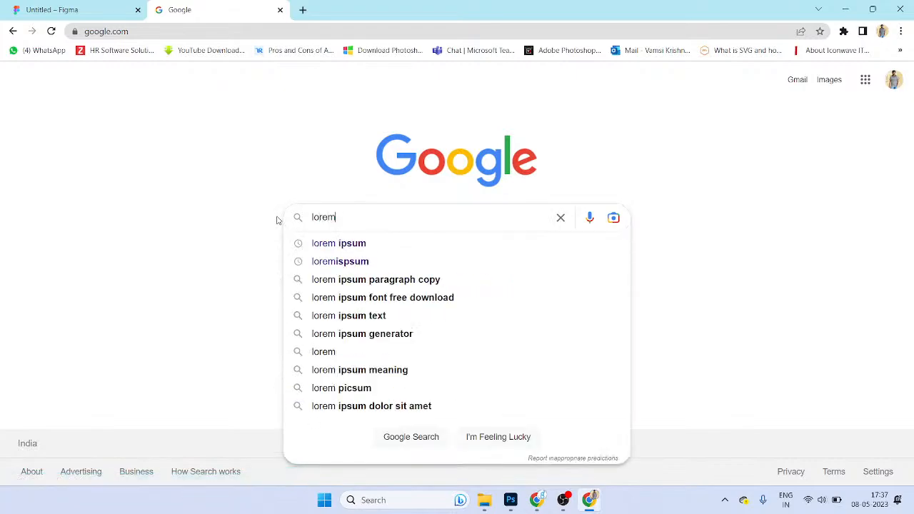
key("Return")
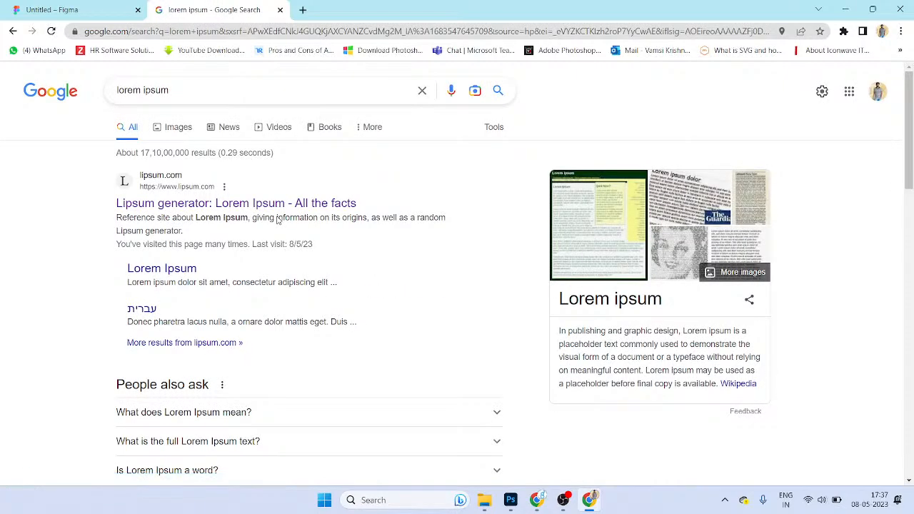
left_click(234, 205)
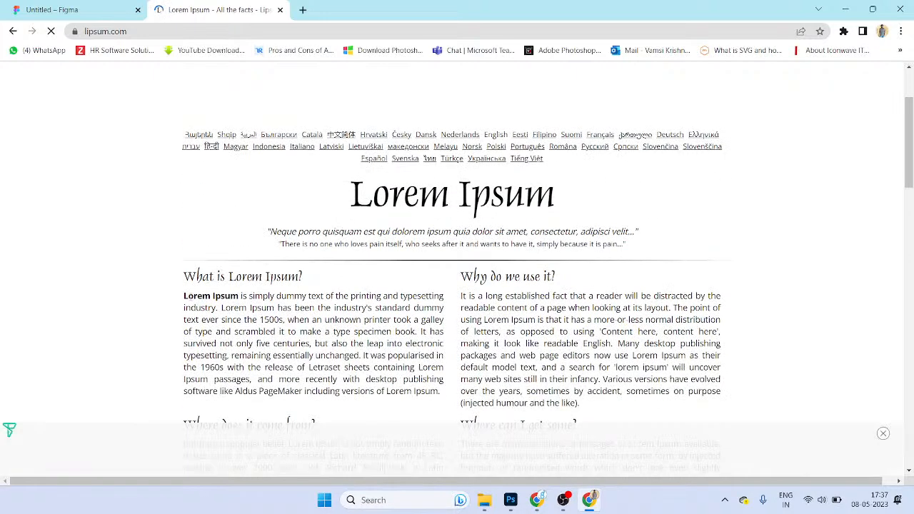
Step: Select the opening Lorem Ipsum text up to '1500s,' and return to Figma
left_click_drag(185, 297, 383, 345)
key("ctrl+t")
type("ha")
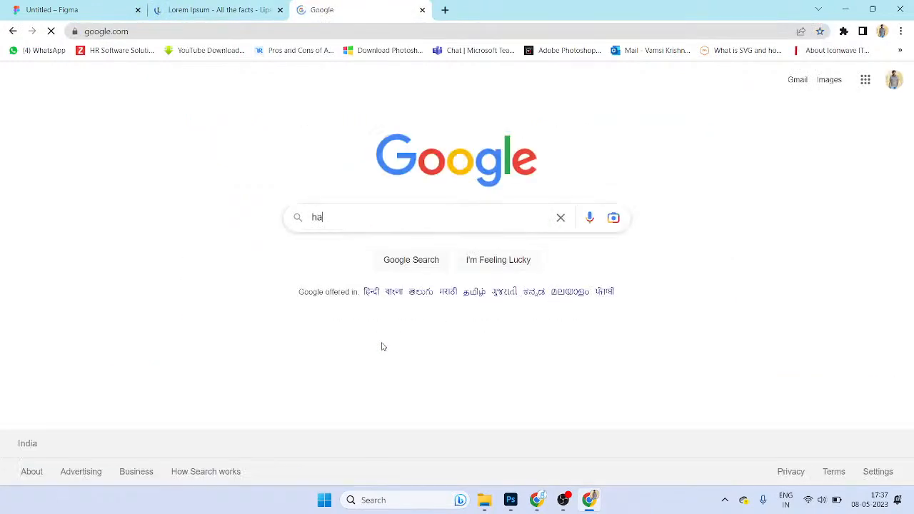
left_click(235, 10)
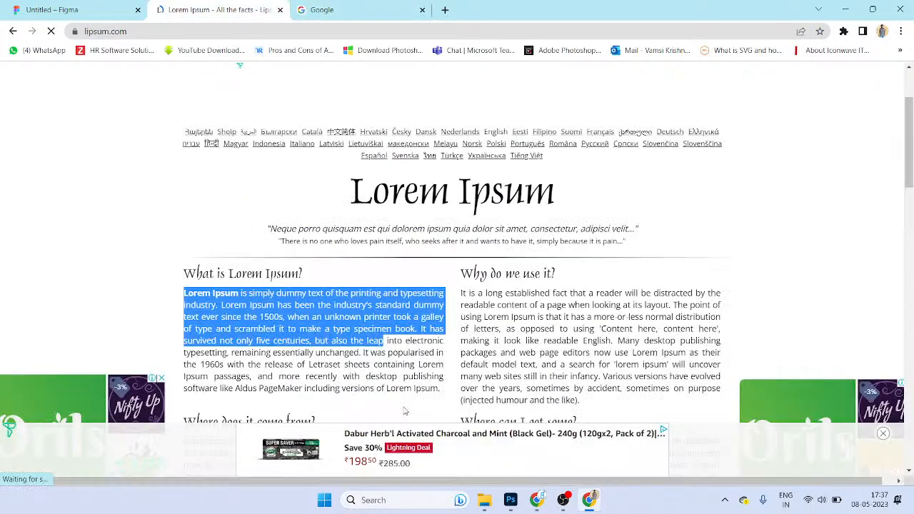
left_click(287, 329)
left_click_drag(286, 317, 184, 293)
key("ctrl+c")
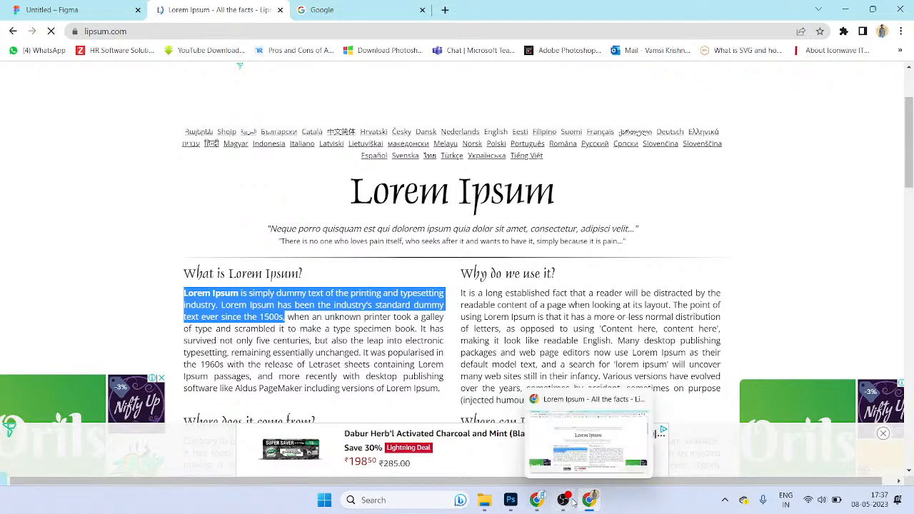
left_click(72, 10)
key("t")
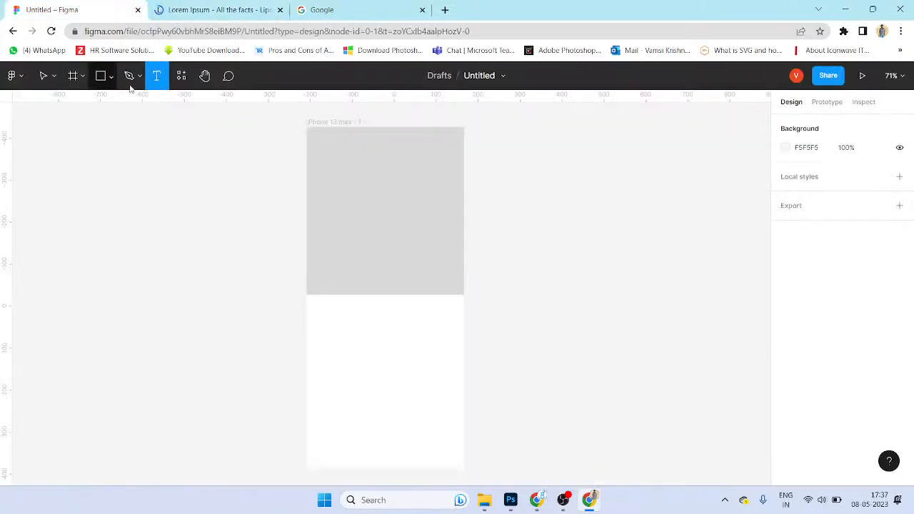
Step: Draw a text box below the rectangle, paste the Lorem Ipsum text, and raise it to size 14
left_click_drag(315, 309, 454, 394)
key("ctrl+v")
key("ctrl+a")
key("ctrl+shift+period")
key("ctrl+shift+period")
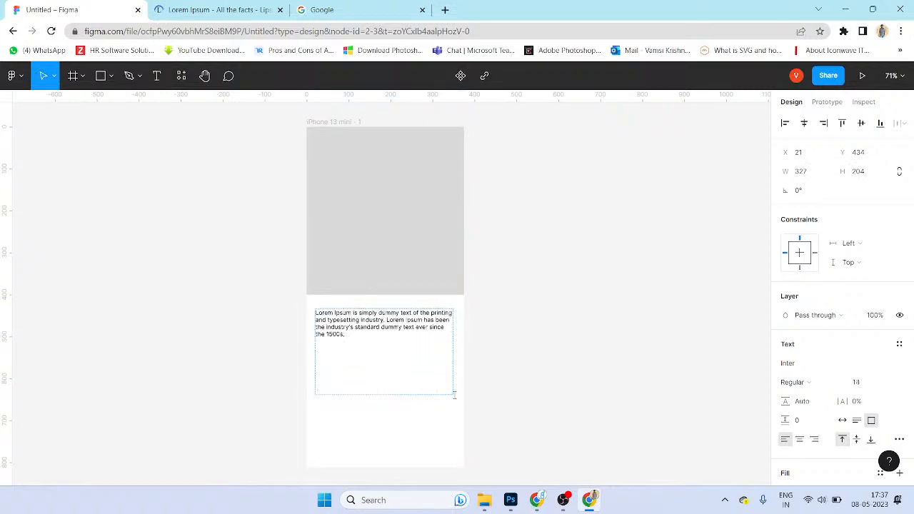
key("ctrl+a")
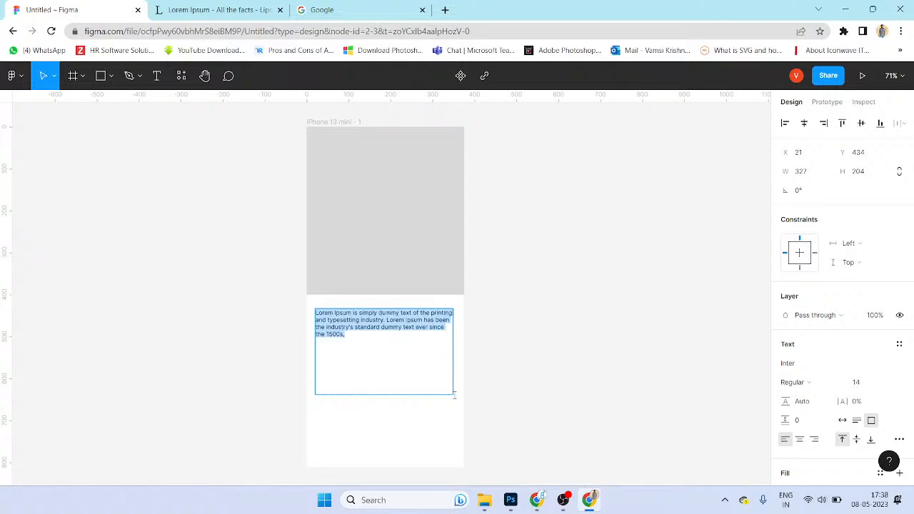
Step: Nudge the Lorem Ipsum font size up with the size-increase shortcut
left_click(346, 335)
key("ctrl+a")
key("ctrl+shift+period")
key("ctrl+shift+period")
key("ctrl+shift+period")
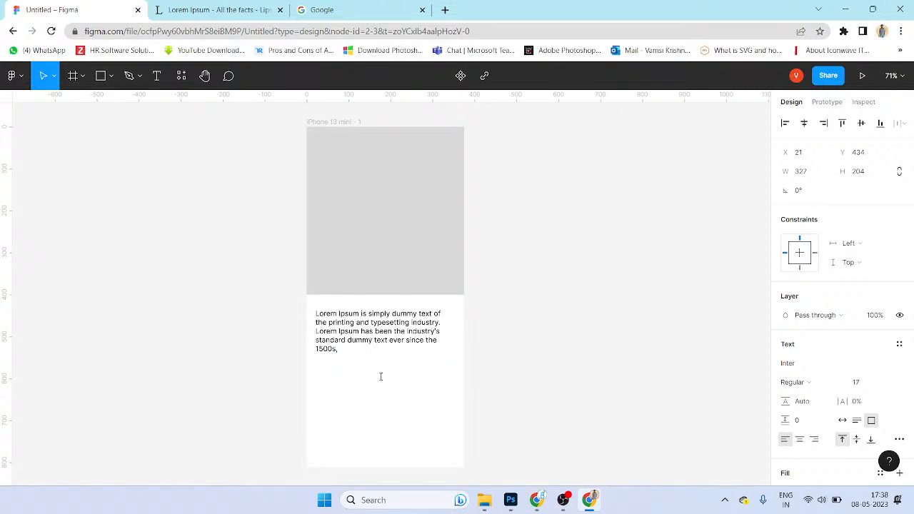
key("Escape")
double_click(397, 330)
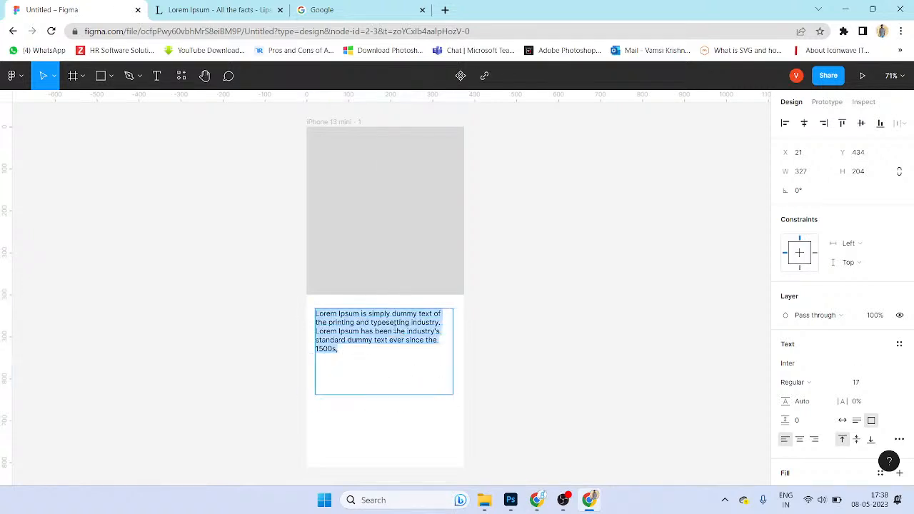
key("ctrl+shift+period")
key("ctrl+shift+period")
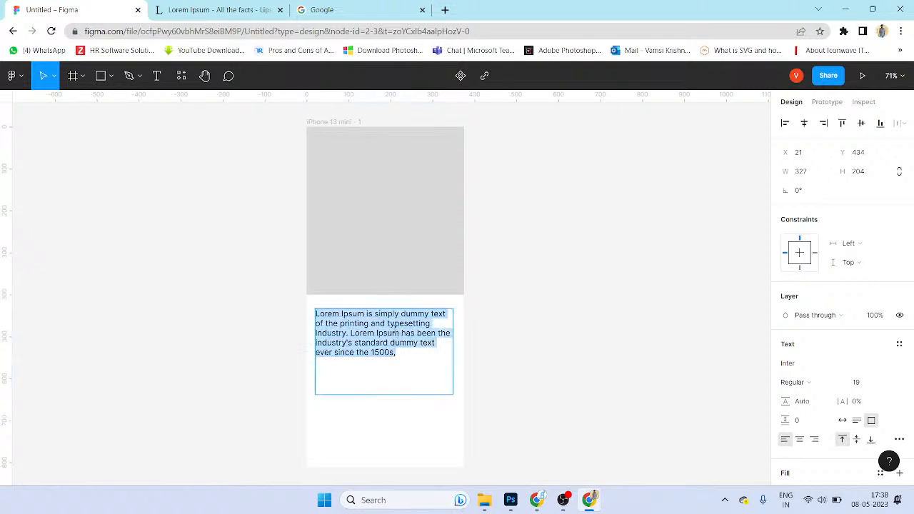
key("Escape")
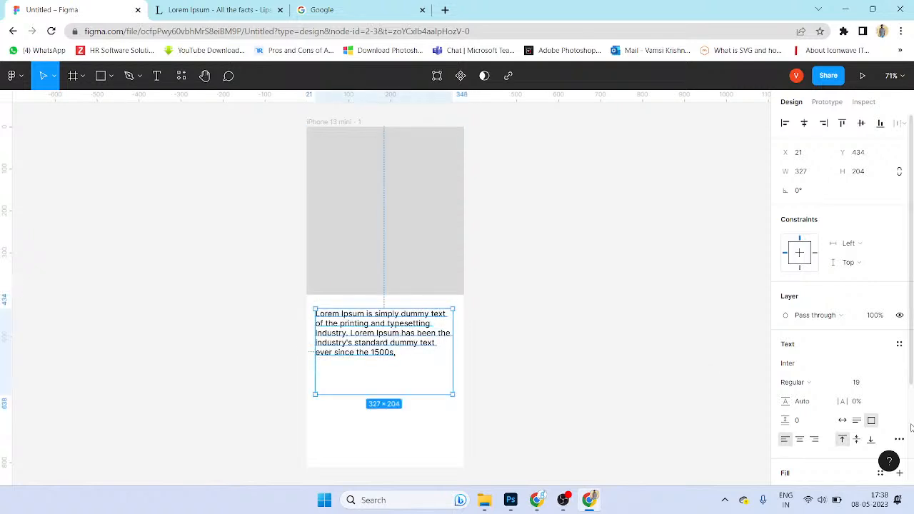
left_click(873, 384)
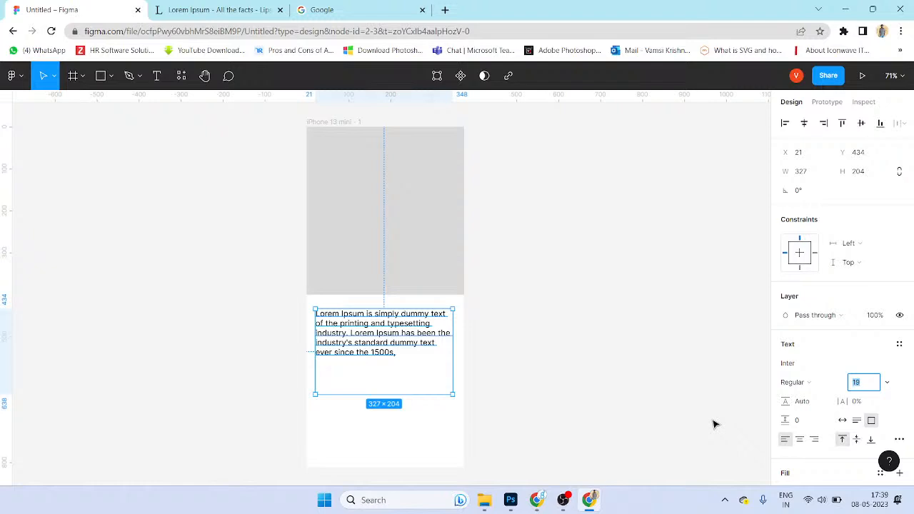
Step: Set the Lorem Ipsum text to font size 20 with line height 30
double_click(404, 345)
left_click(857, 382)
type("20")
key("Return")
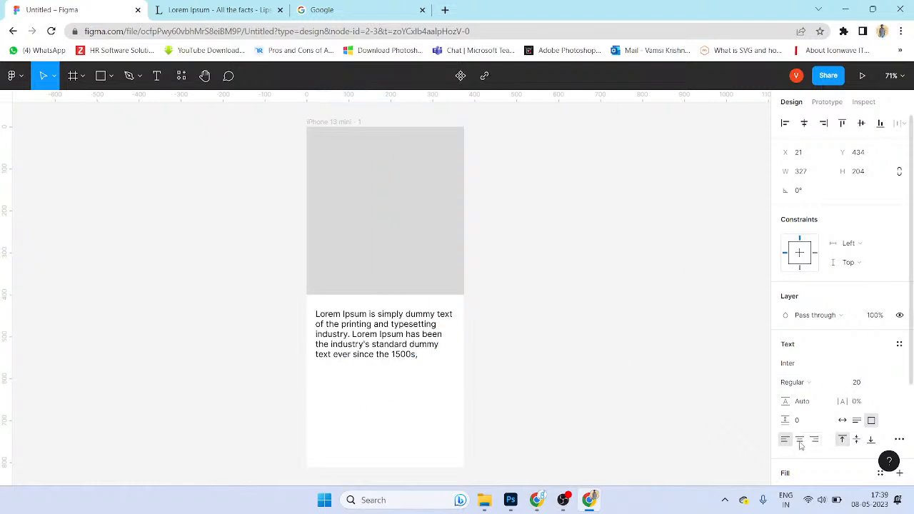
left_click(817, 403)
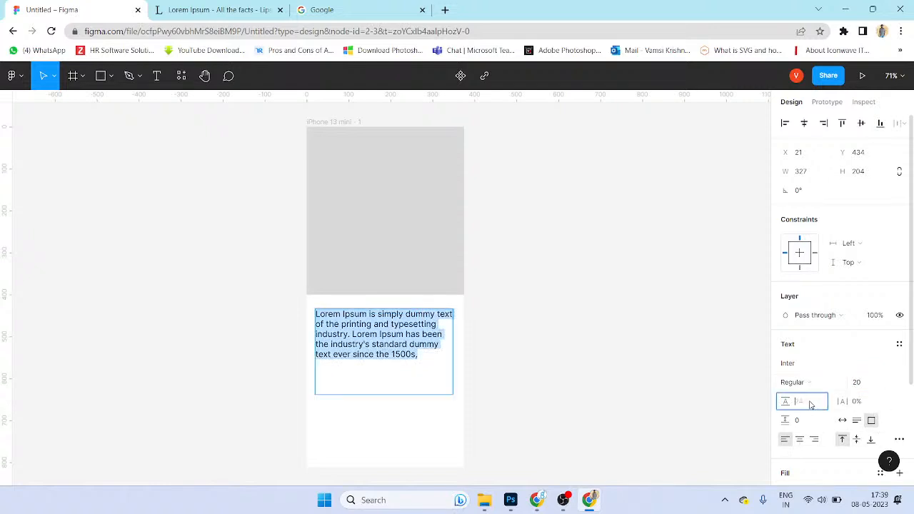
type("30")
key("Return")
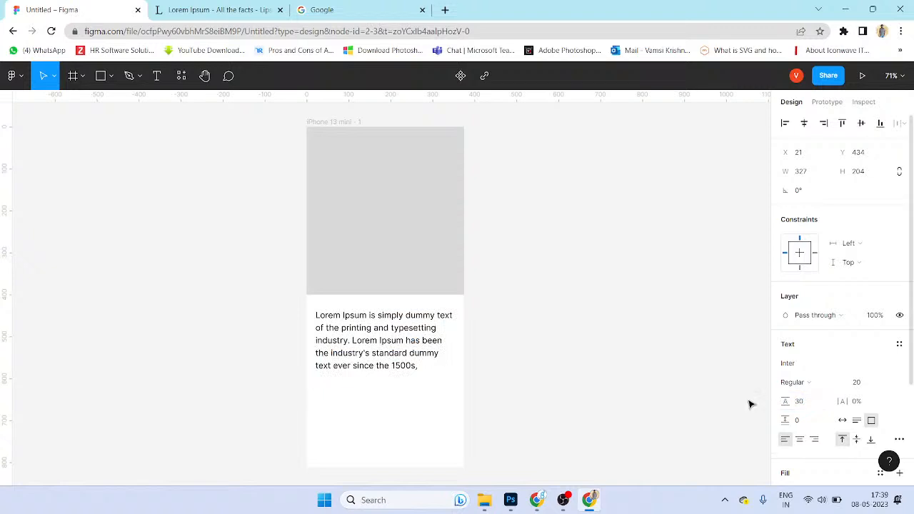
Step: Exit text editing and select the grey rectangle
scroll(614, 391, "up", 1)
key("Escape")
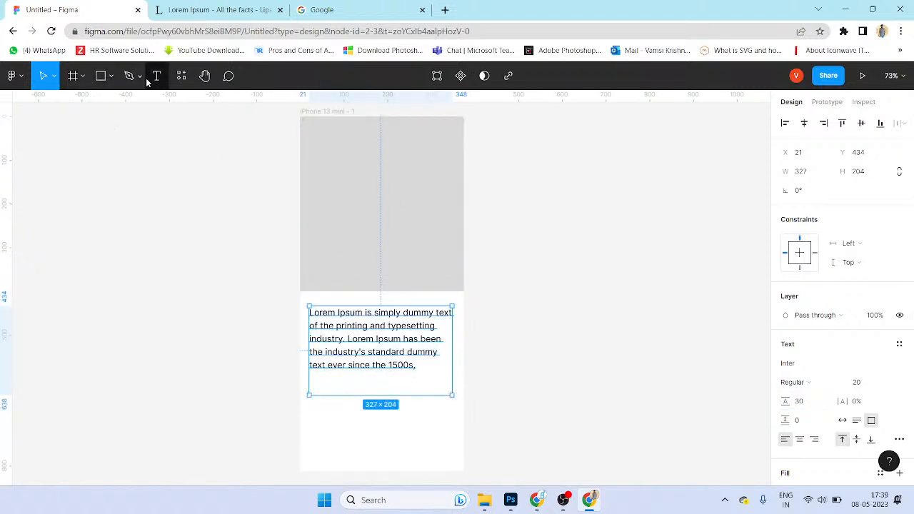
key("Return")
key("Escape")
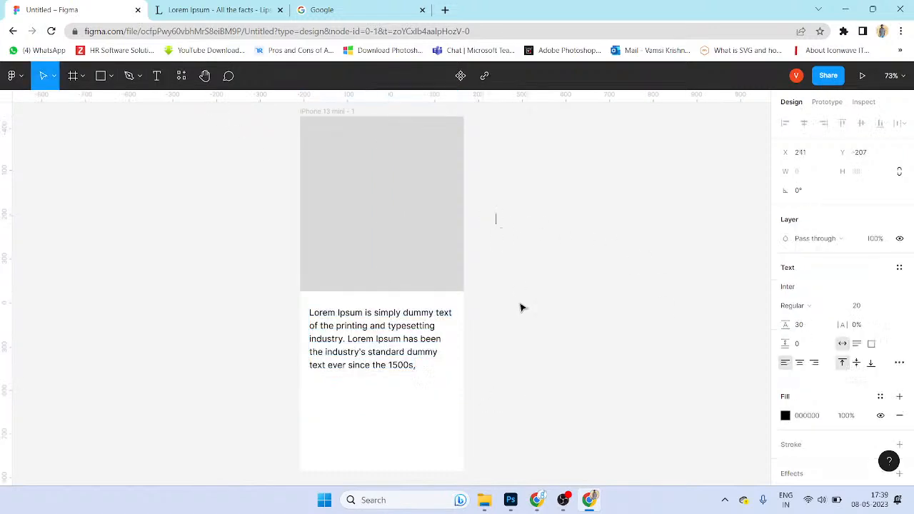
key("Escape")
left_click(441, 214)
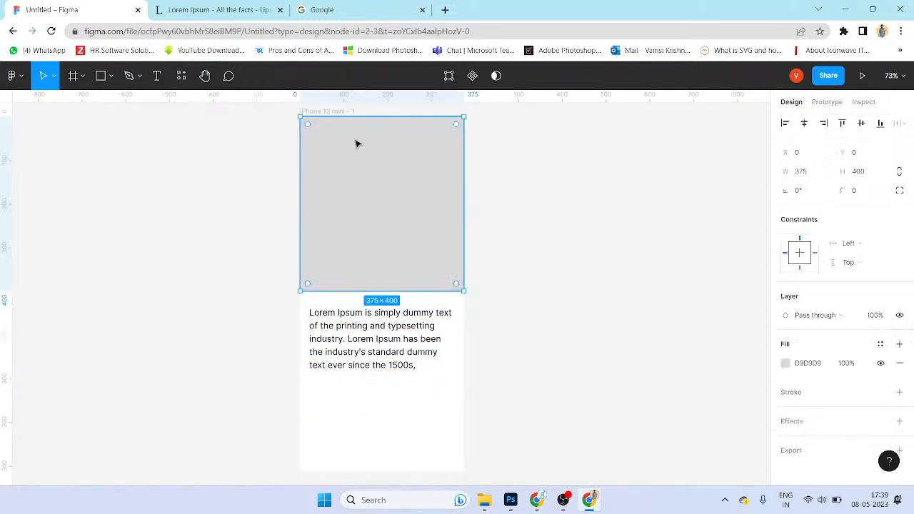
scroll(444, 258, "down", 1)
Step: Rename the phone frame to 'Intro'
left_click(341, 120)
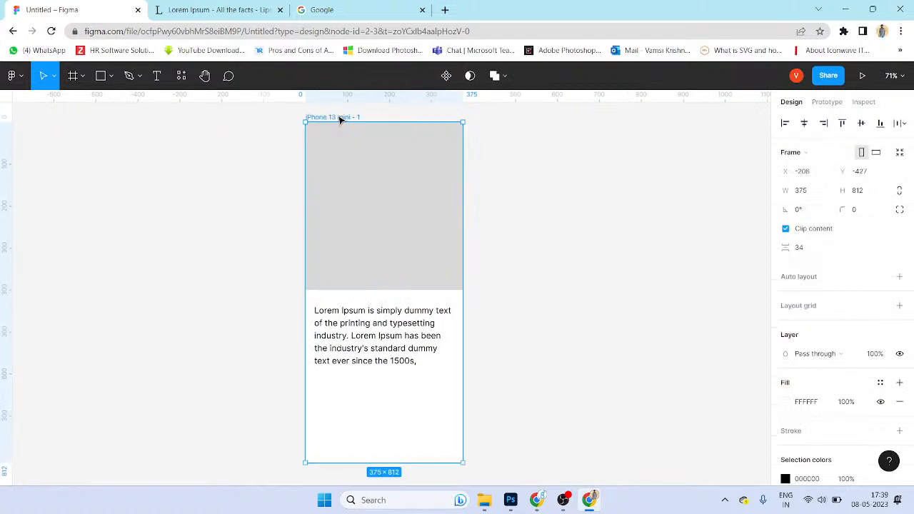
type("Work in")
key("BackSpace")
key("BackSpace")
key("BackSpace")
key("BackSpace")
key("BackSpace")
key("BackSpace")
key("BackSpace")
type("Intro")
key("Return")
left_click(421, 249)
left_click_drag(437, 250, 498, 253)
key("ctrl+z")
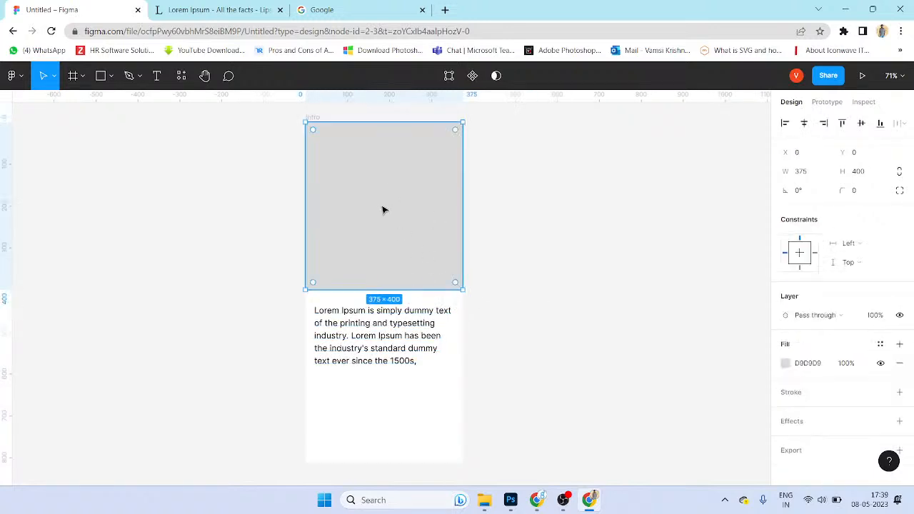
Step: Draw a circle straddling the grey rectangle's bottom edge and set its width to 200
left_click(111, 76)
left_click(116, 148)
mouse_move(343, 261)
left_mouse_down()
mouse_move(423, 340)
mouse_move(432, 335)
left_mouse_up()
left_click_drag(405, 294, 404, 286)
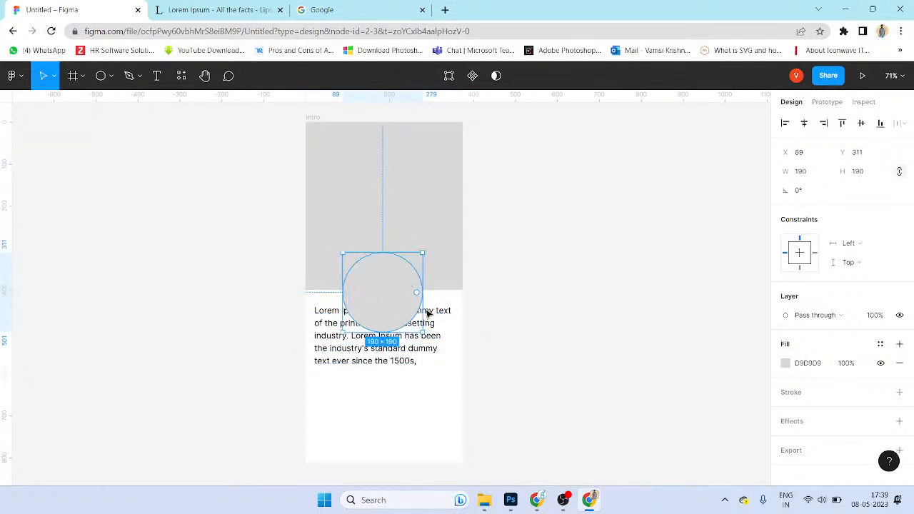
left_click(805, 172)
type("200")
key("Return")
key("Escape")
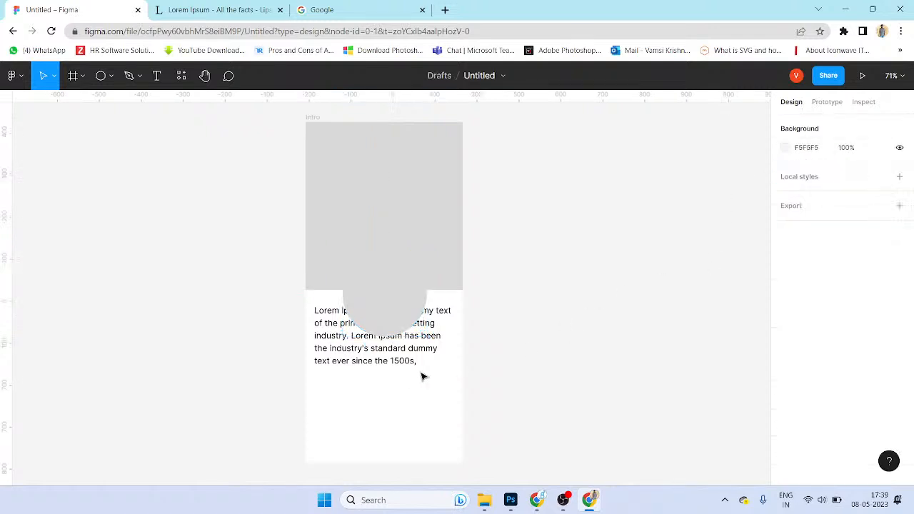
Step: Move the Lorem Ipsum text lower and bring its size to 19
left_click_drag(400, 359, 407, 396)
double_click(404, 389)
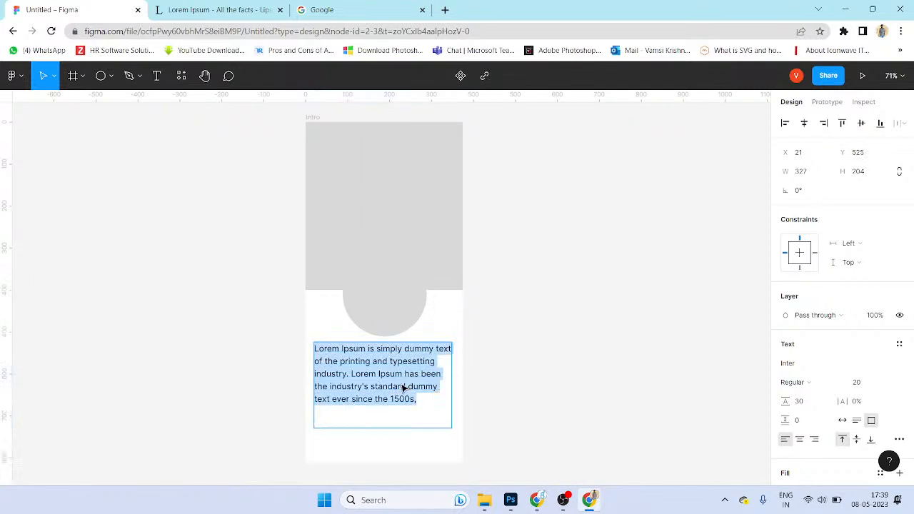
key("ctrl+shift+period")
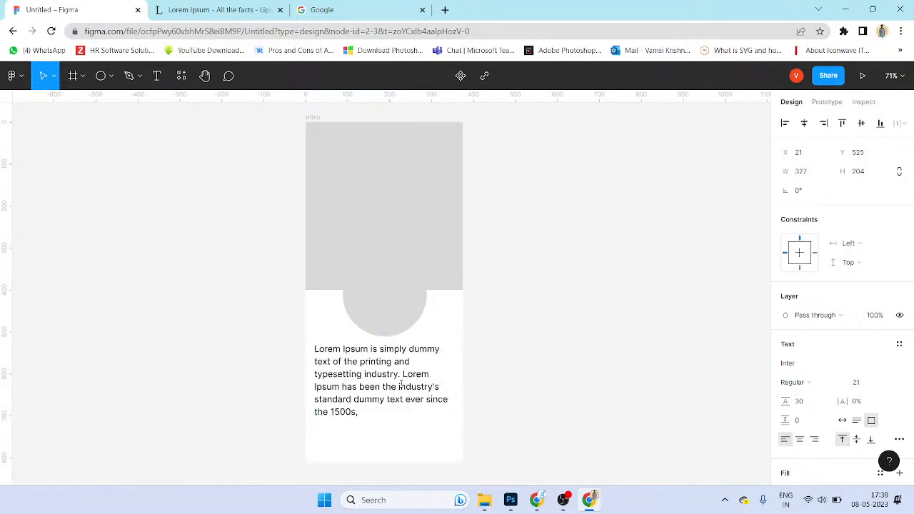
key("ctrl+shift+comma")
key("ctrl+shift+comma")
key("Escape")
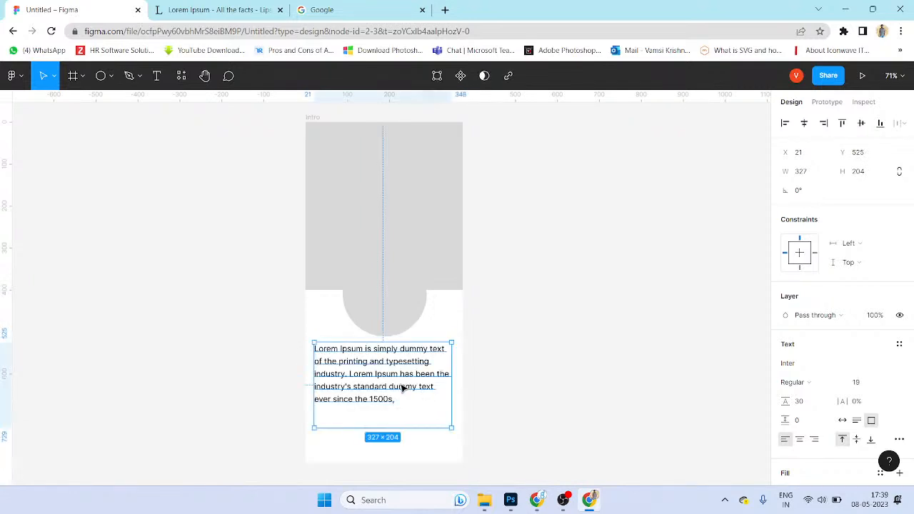
double_click(402, 388)
key("ctrl+Tab")
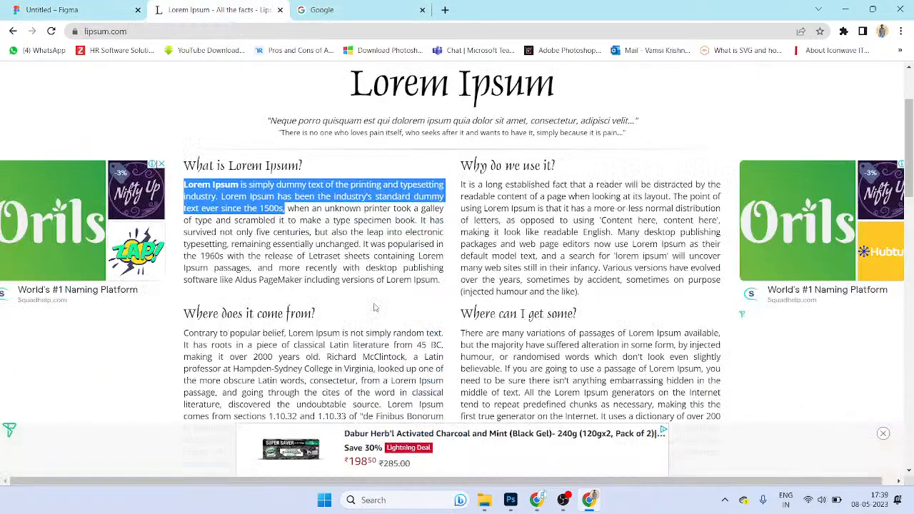
Step: Select the whole 'What is Lorem Ipsum?' paragraph on lipsum.com and go back to Figma
mouse_move(446, 284)
left_mouse_down()
mouse_move(185, 208)
mouse_move(219, 196)
mouse_move(440, 279)
left_mouse_up()
left_click(171, 201)
left_click(398, 275)
triple_click(398, 271)
key("alt+Tab")
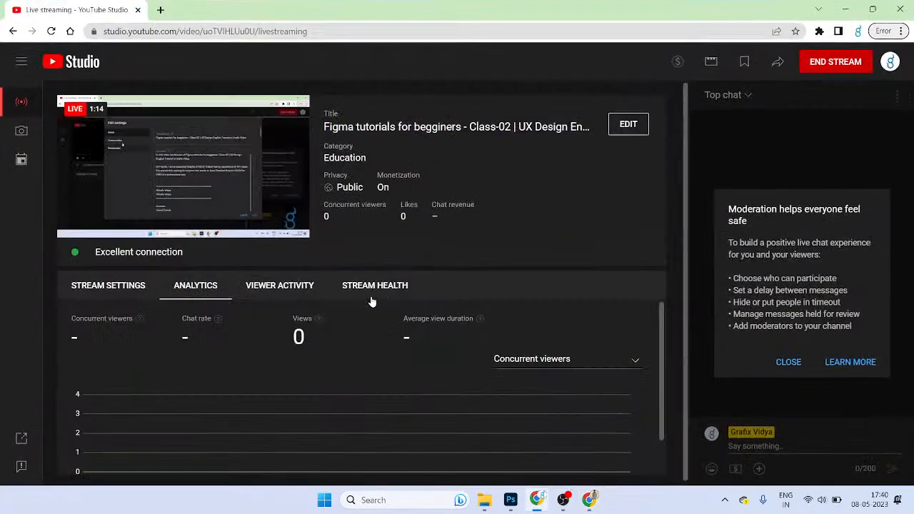
key("alt+Tab")
key("super+d")
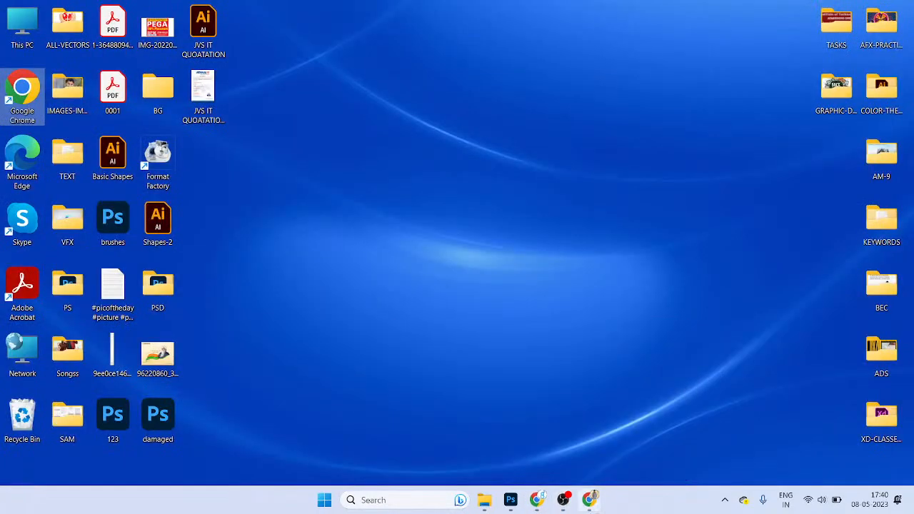
left_click(590, 500)
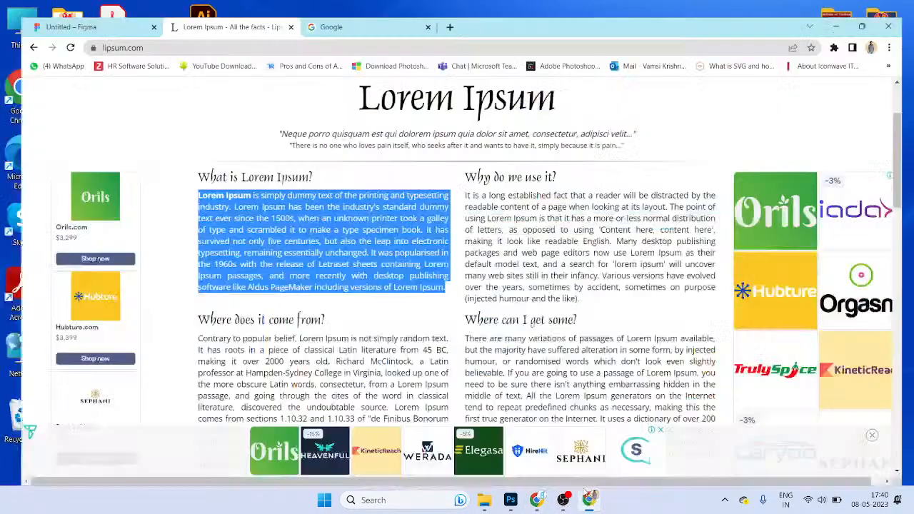
left_click(66, 7)
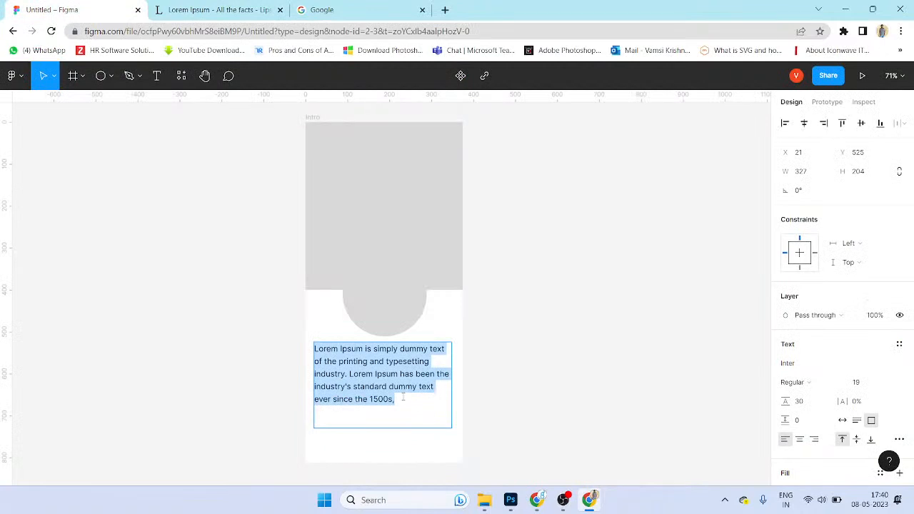
Step: Paste the full paragraph over the old text and set its font size to 15
key("ctrl+v")
key("Escape")
scroll(461, 357, "down", 3)
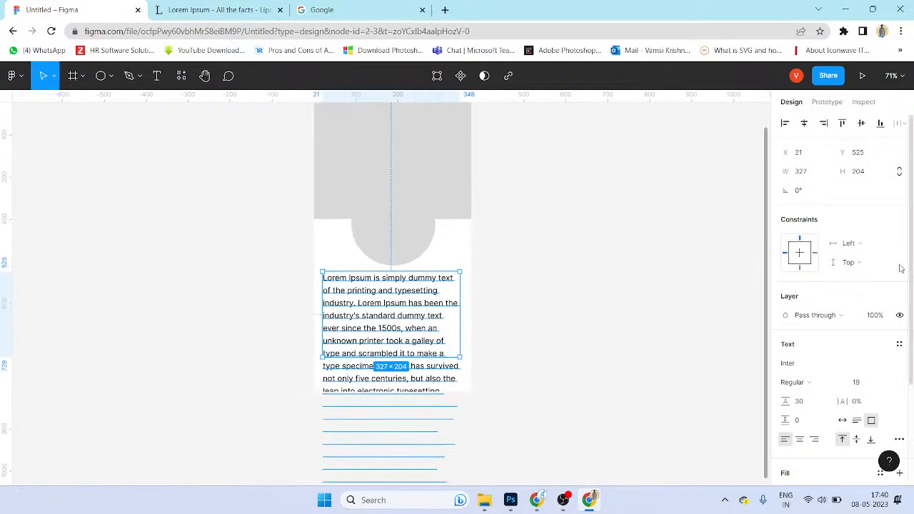
left_click(867, 385)
type("1")
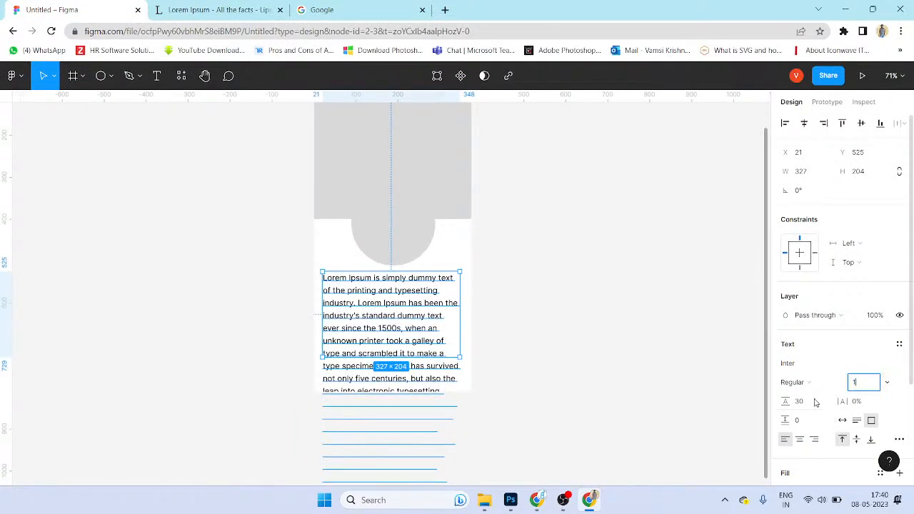
type("5")
key("Return")
Step: Break the paragraph after '1500s,' and extend the text box to show all the text
scroll(467, 361, "up", 1)
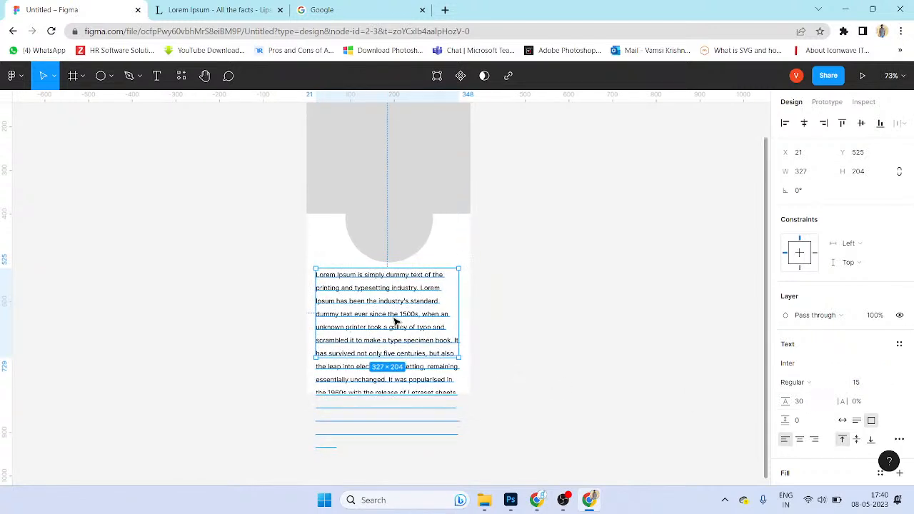
double_click(393, 320)
left_click(422, 314)
key("Return")
key("Return")
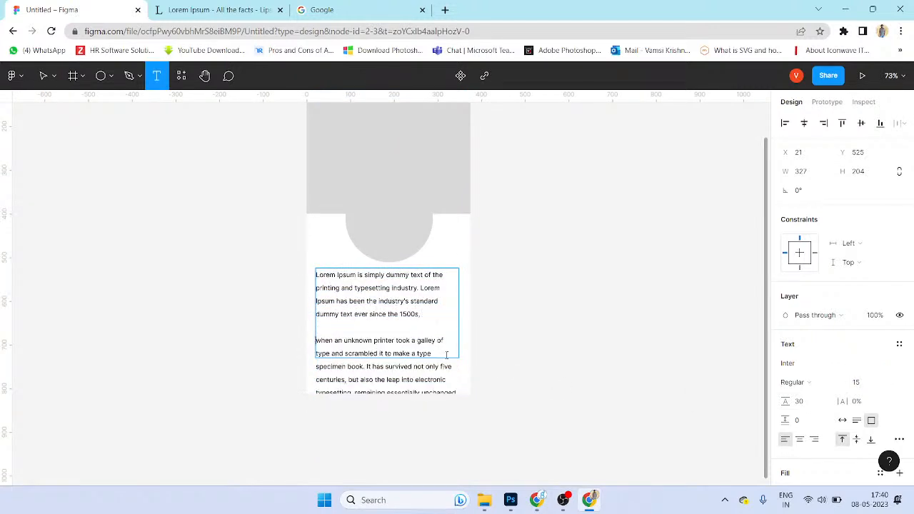
key("Escape")
left_click_drag(387, 365, 388, 347)
left_click(357, 331)
Step: Delete everything after 'specimen book.' and shrink the text box to fit
double_click(351, 243)
left_click_drag(364, 226, 463, 404)
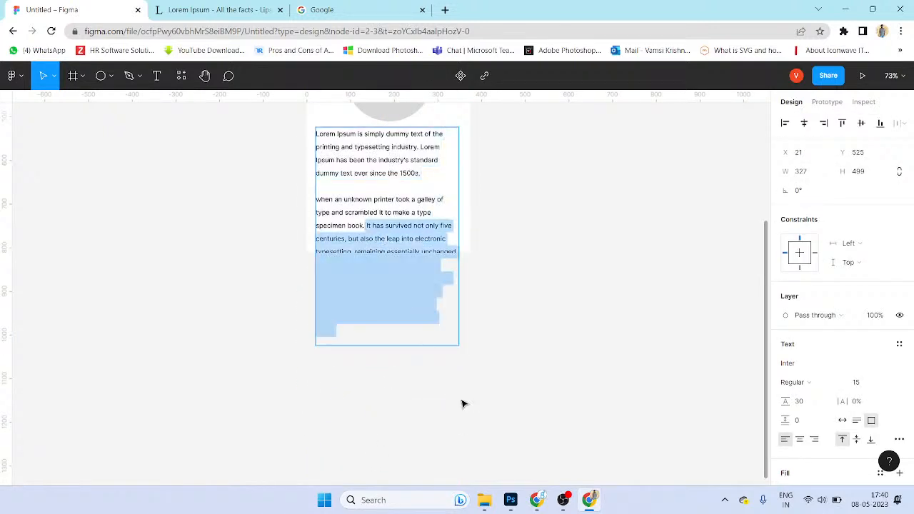
key("BackSpace")
key("Escape")
left_click_drag(390, 346, 389, 222)
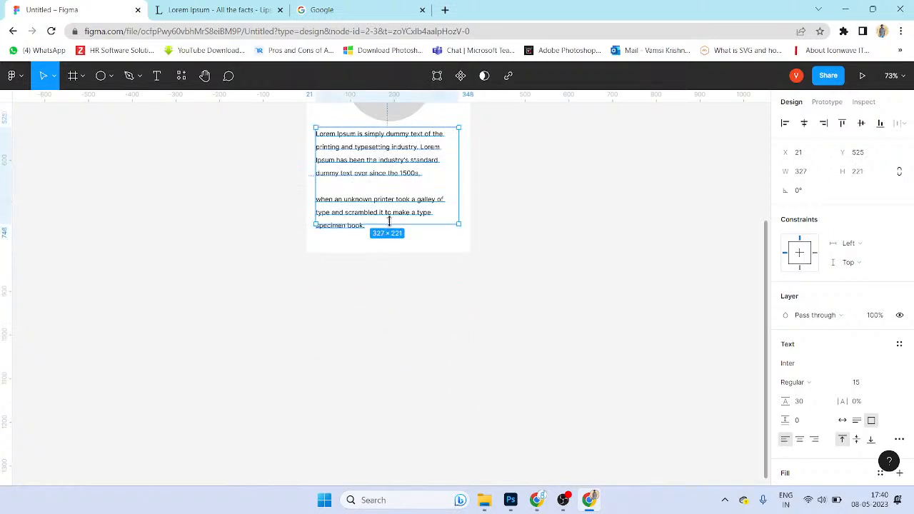
left_click(464, 276)
scroll(481, 354, "up", 3)
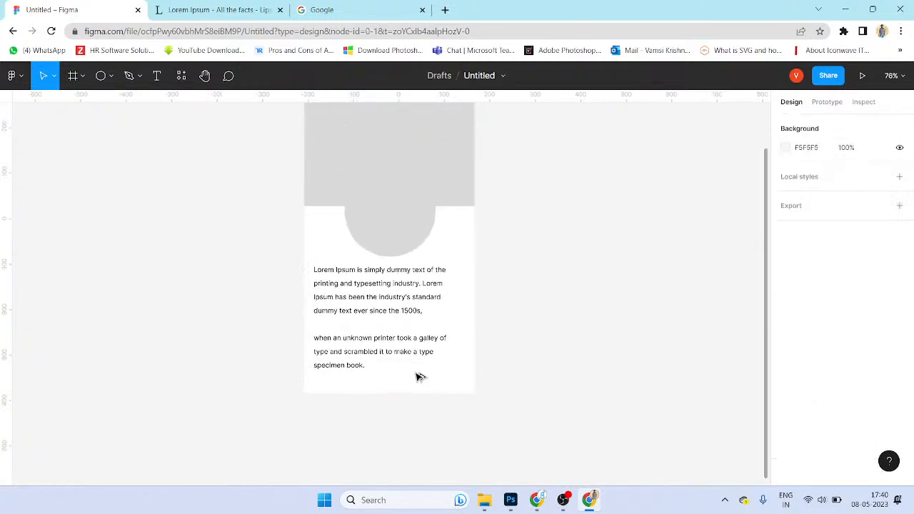
Step: Widen the lorem text box and set its font size to 16
scroll(429, 328, "right", 1)
left_click(435, 325)
mouse_move(445, 312)
left_mouse_down()
mouse_move(457, 313)
mouse_move(448, 312)
left_mouse_up()
left_click(860, 382)
type("16")
key("Return")
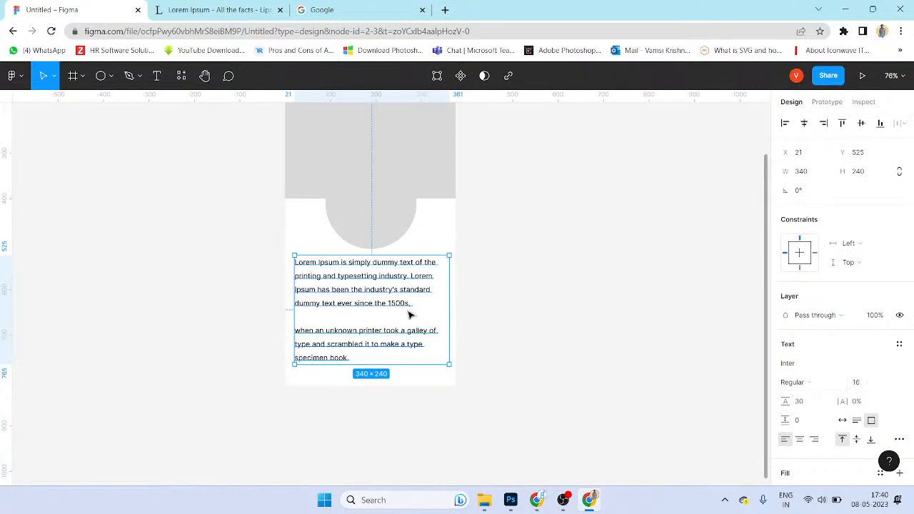
Step: Remove the blank line between the two lorem paragraphs
double_click(347, 321)
left_click(347, 320)
key("BackSpace")
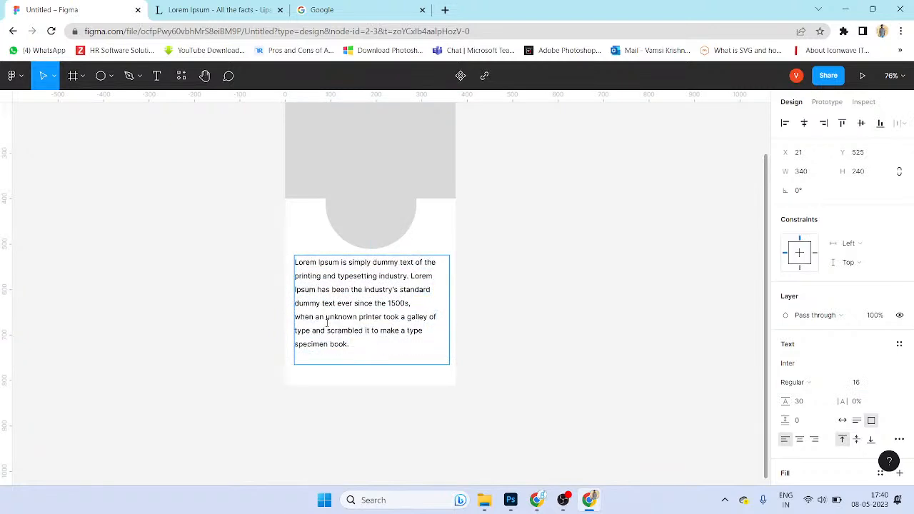
key("Escape")
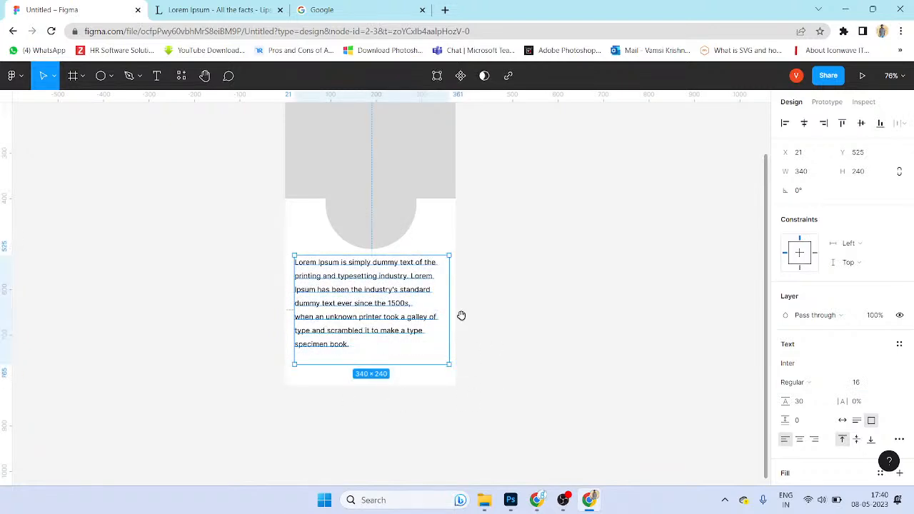
left_click_drag(463, 312, 461, 350)
left_click_drag(432, 275, 424, 310)
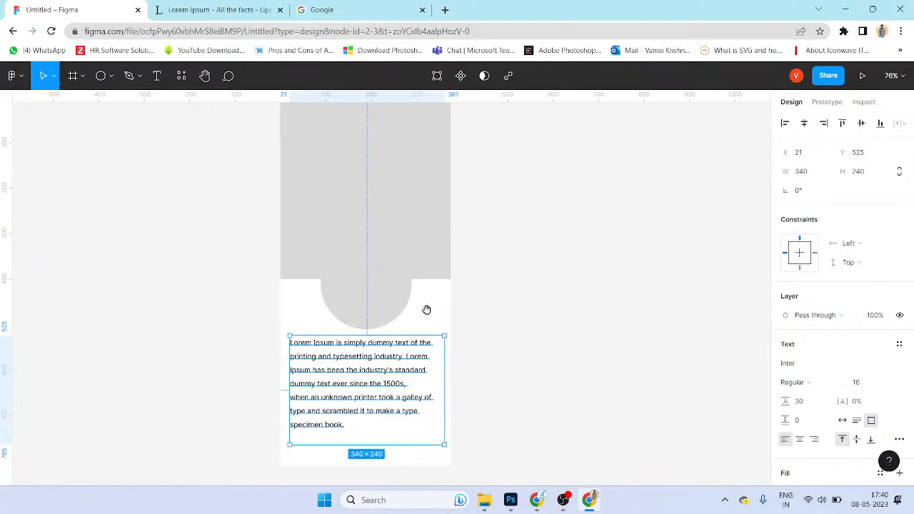
Step: Highlight the second sentence, then undo to restore the blank line
double_click(398, 407)
left_click_drag(367, 427, 327, 397)
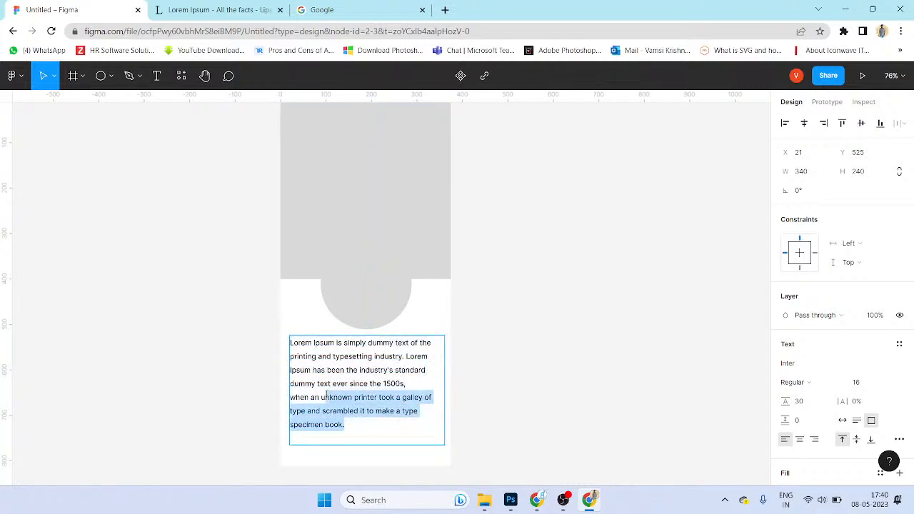
key("Escape")
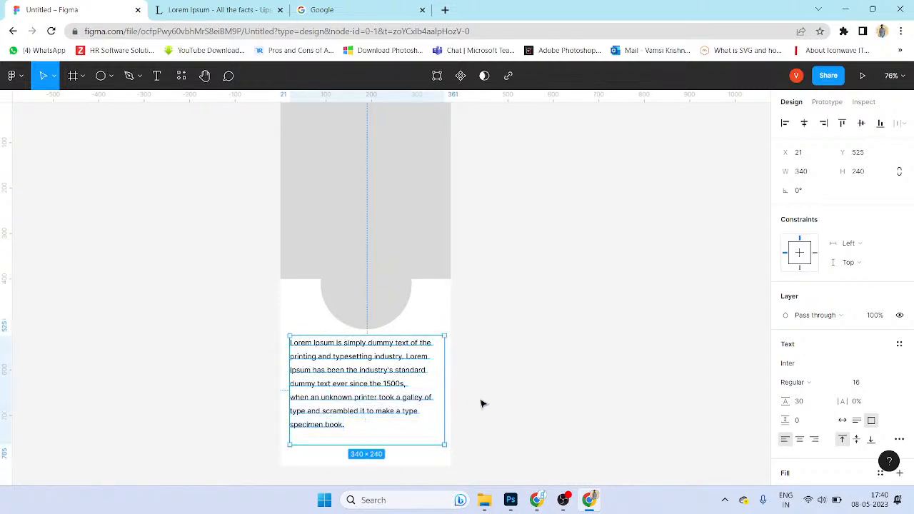
left_click(485, 404)
left_click(378, 425)
key("ctrl+z")
key("ctrl+z")
key("ctrl+z")
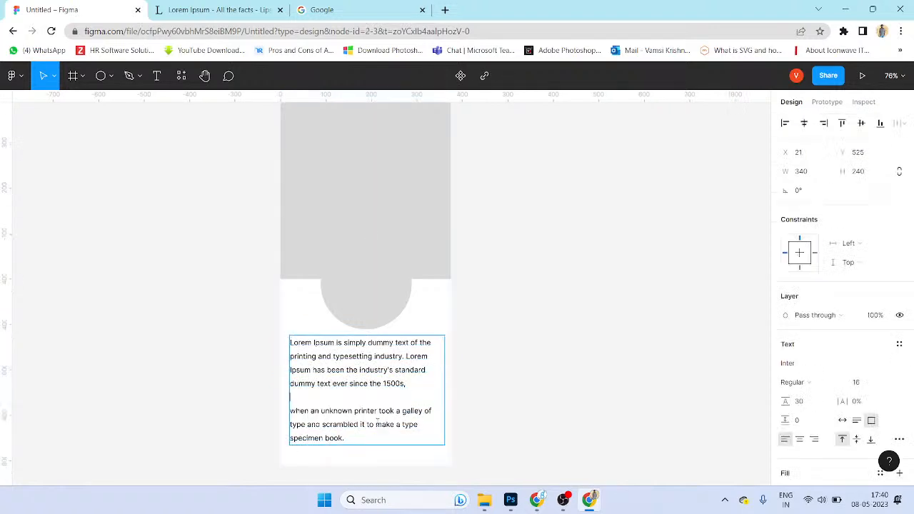
Step: Delete the second paragraph and shrink the text box to fit the first
left_click_drag(366, 436, 272, 407)
key("ctrl+c")
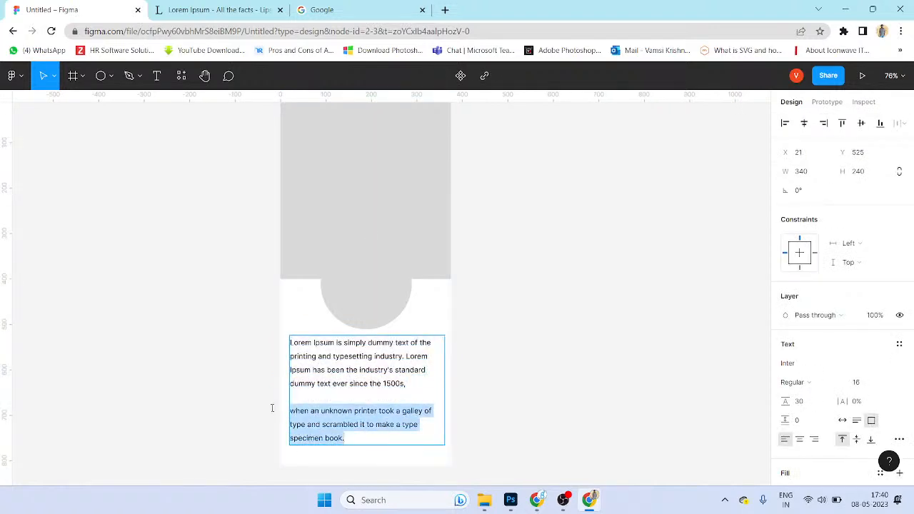
key("BackSpace")
key("BackSpace")
key("Escape")
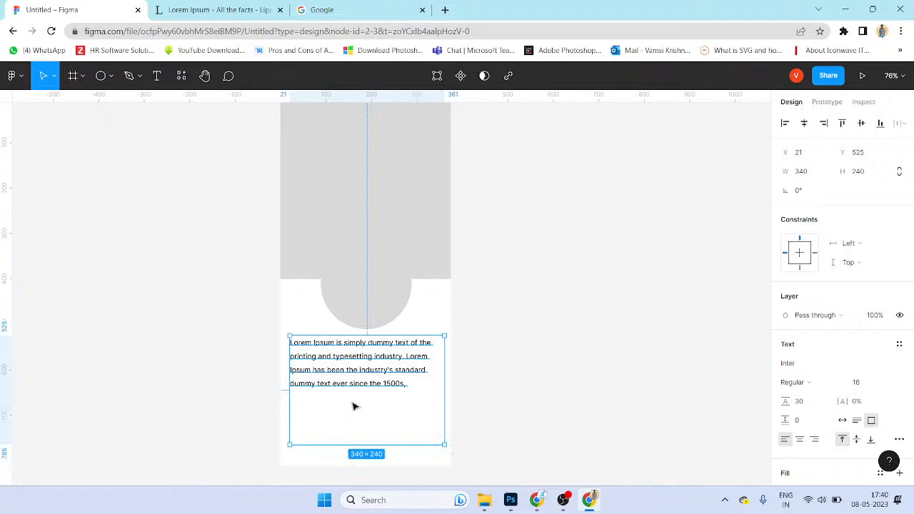
left_click_drag(372, 445, 375, 391)
Step: Duplicate the text box just below and paste the second paragraph into it
left_click(397, 419)
left_click_drag(399, 361, 393, 422, "alt")
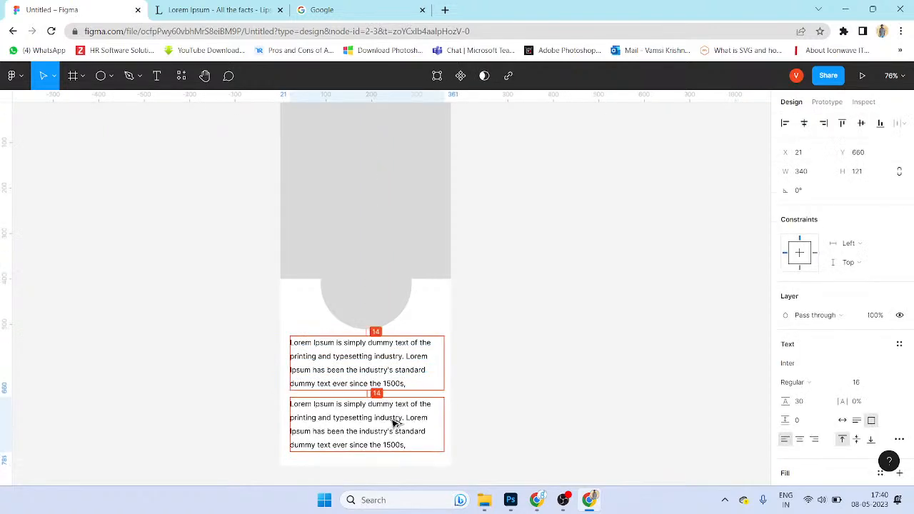
double_click(393, 422)
key("ctrl+v")
left_click(490, 423)
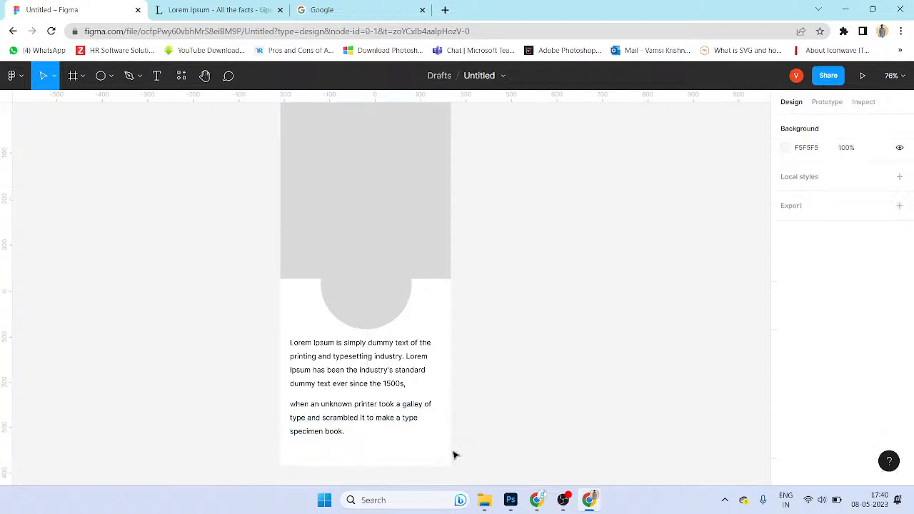
Step: Select and inspect the text layers, grey rectangle and circle in the Intro frame
left_click(392, 401)
left_click(389, 372, "shift")
left_click_drag(564, 322, 561, 368)
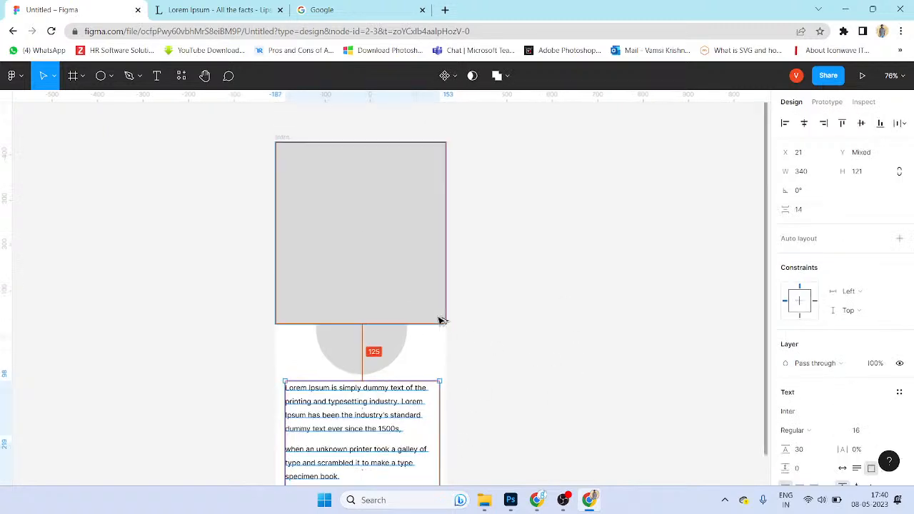
left_click(408, 282)
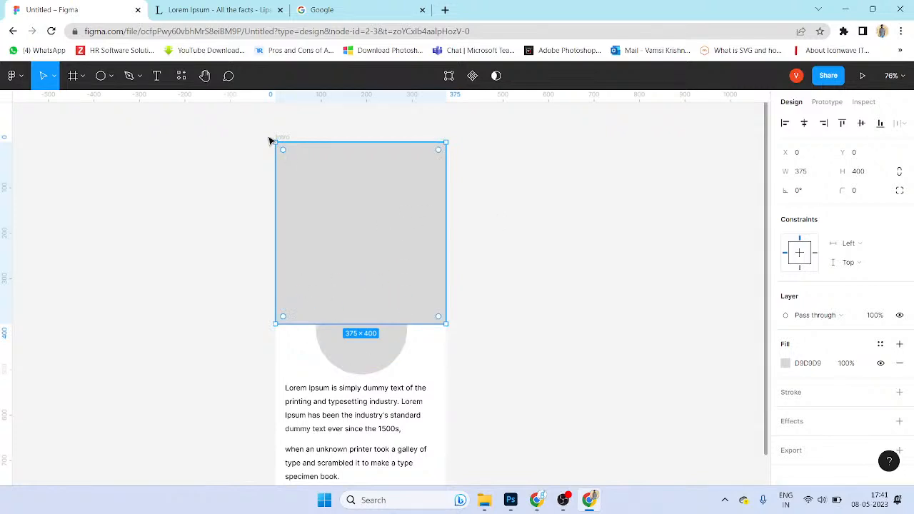
left_click(372, 362)
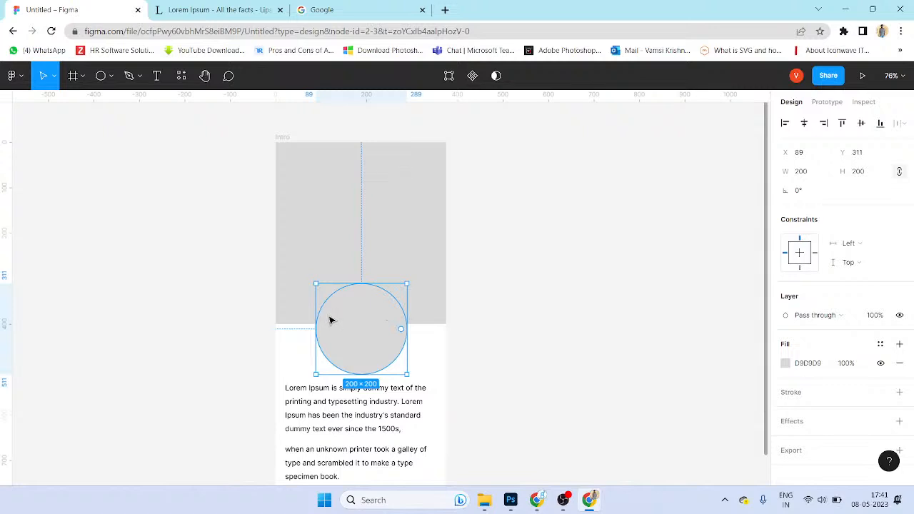
left_click(535, 344)
scroll(421, 250, "left", 2)
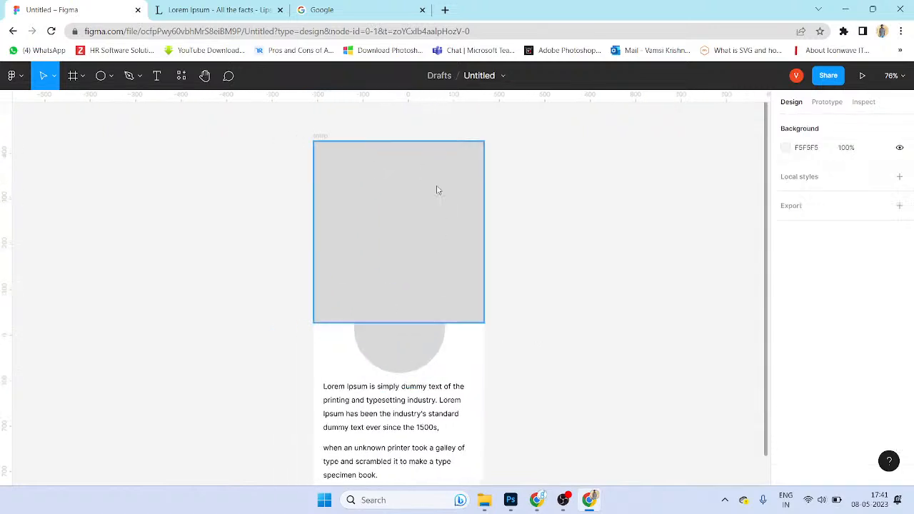
left_click(438, 191)
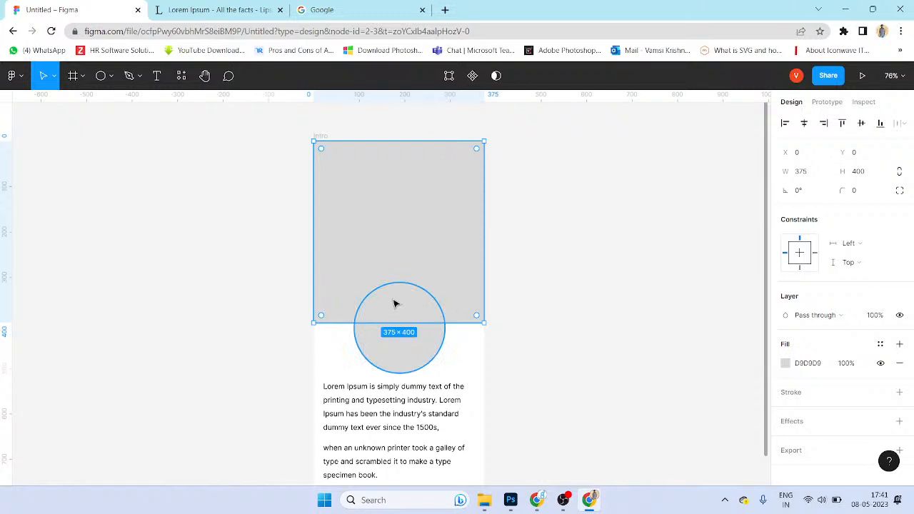
left_click(533, 224)
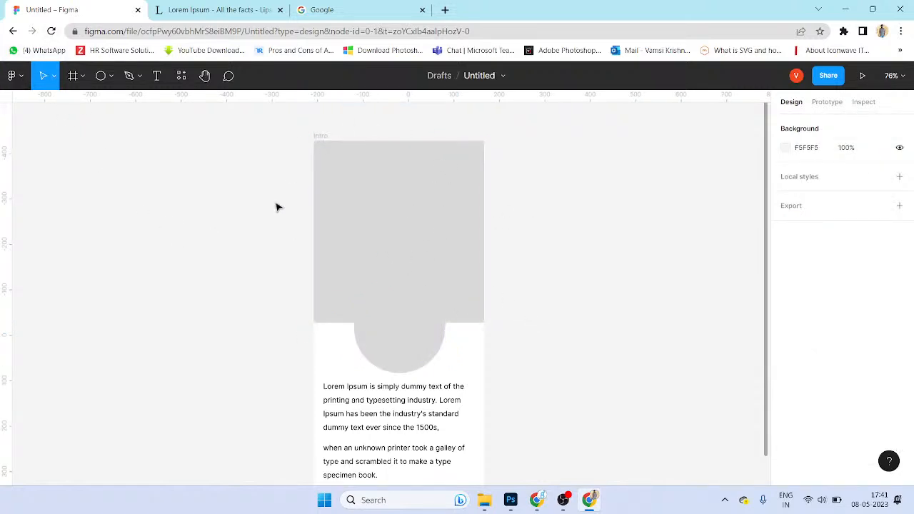
Step: Check the rectangle's and canvas's context menus and vector points, then minimize the browser
right_click(390, 253)
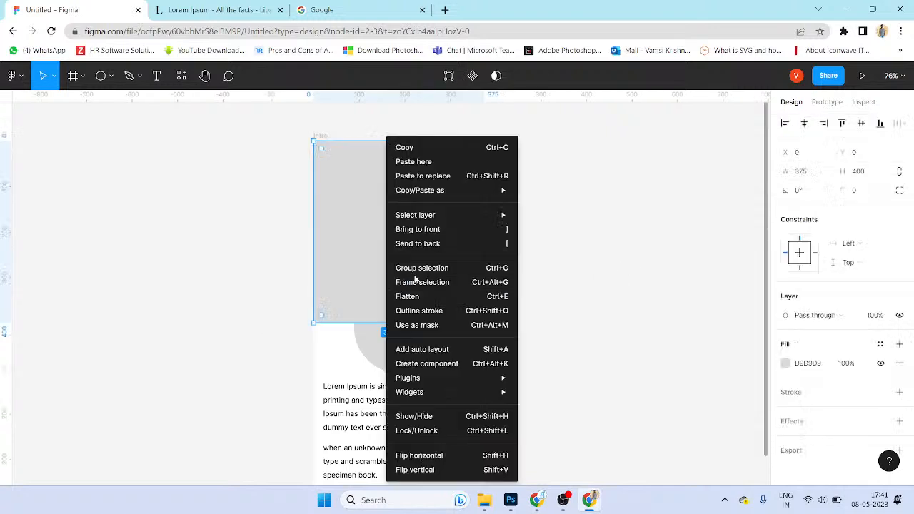
left_click(372, 253)
left_click(557, 258)
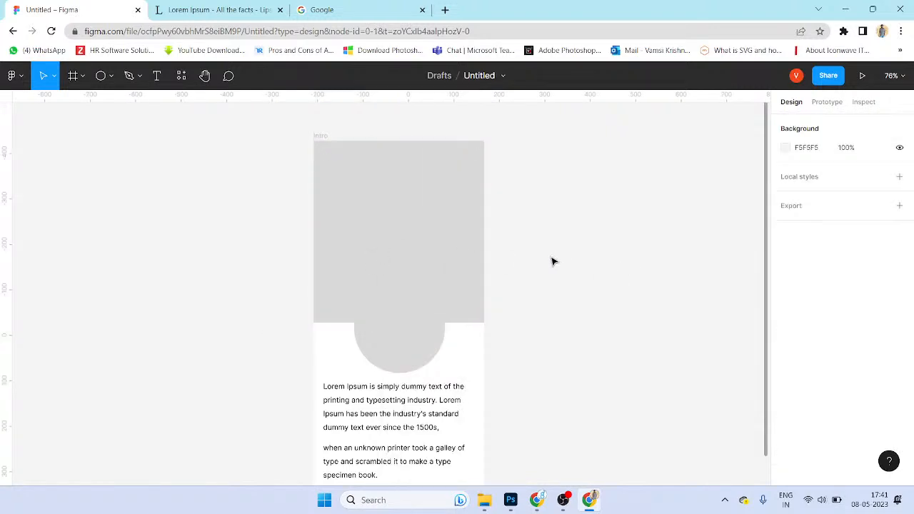
right_click(550, 259)
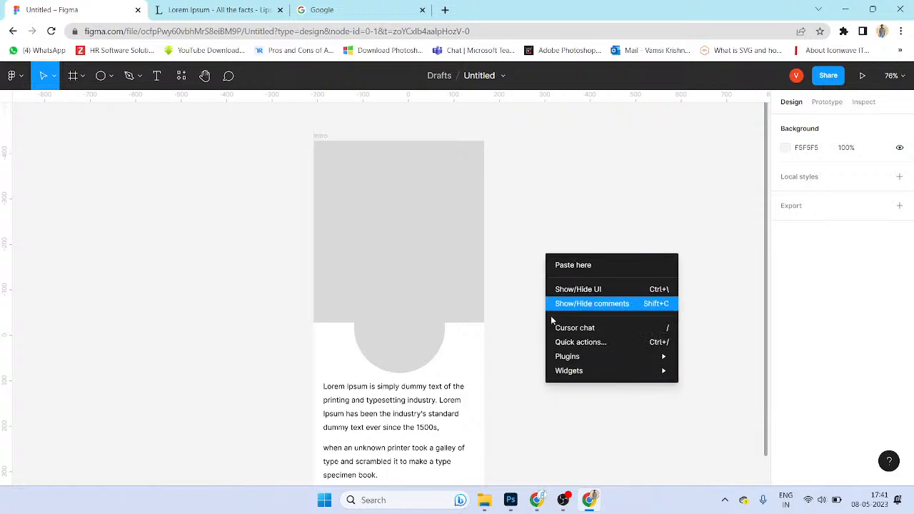
left_click(524, 357)
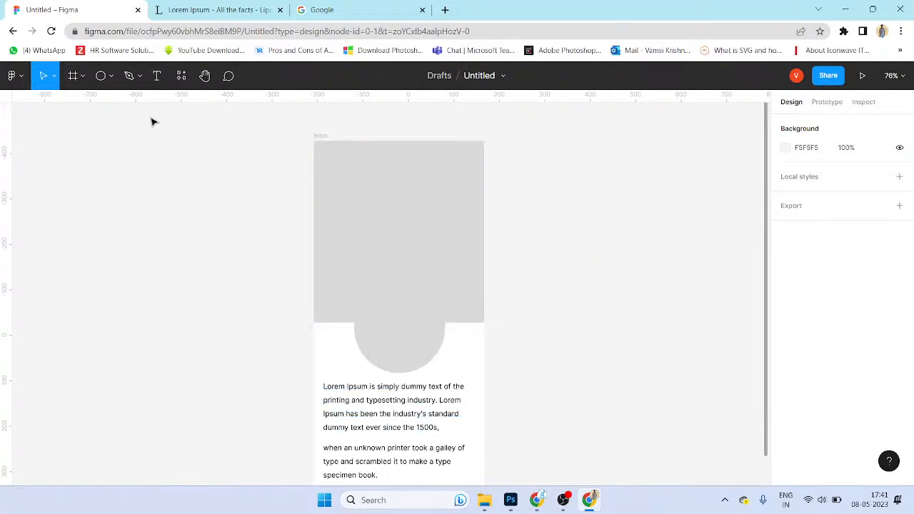
left_click(479, 237)
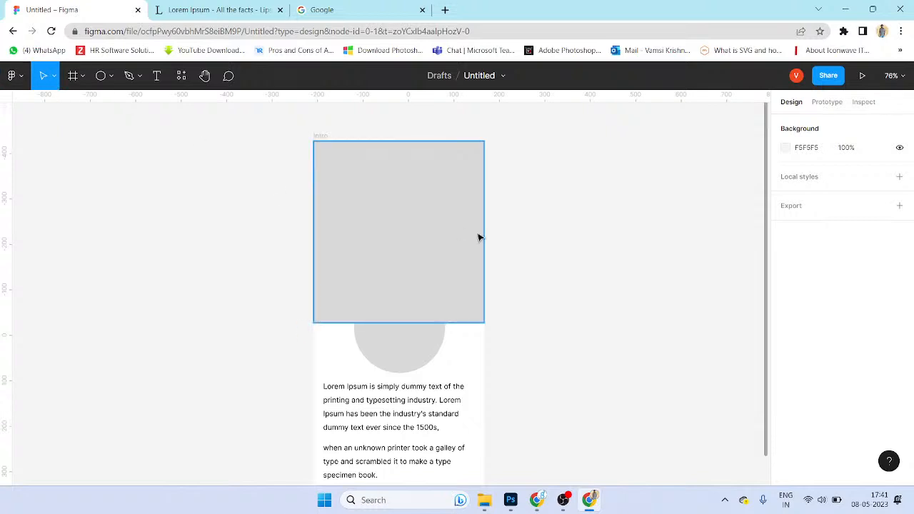
double_click(480, 237)
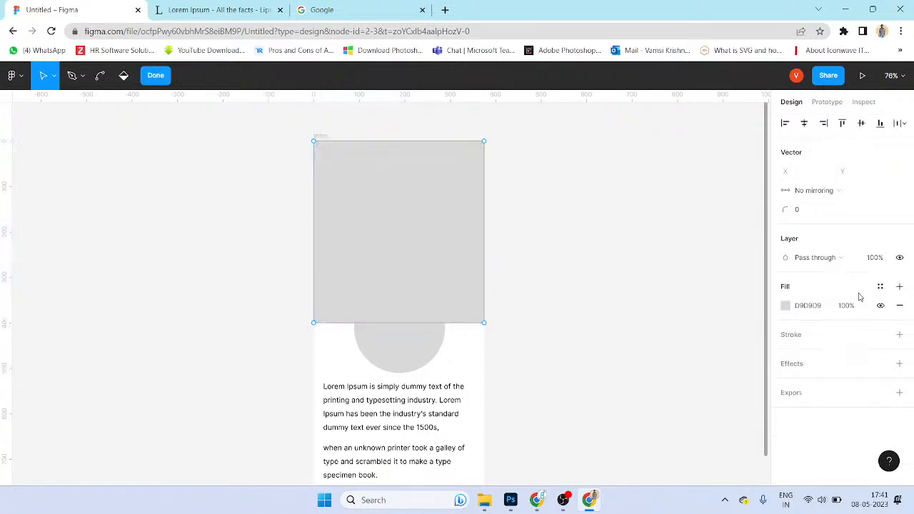
double_click(571, 275)
left_click(584, 268)
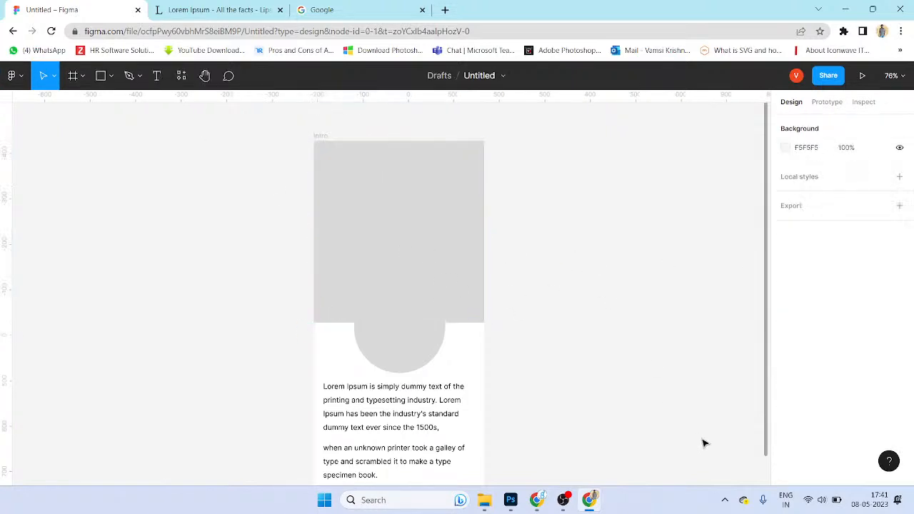
left_click(590, 500)
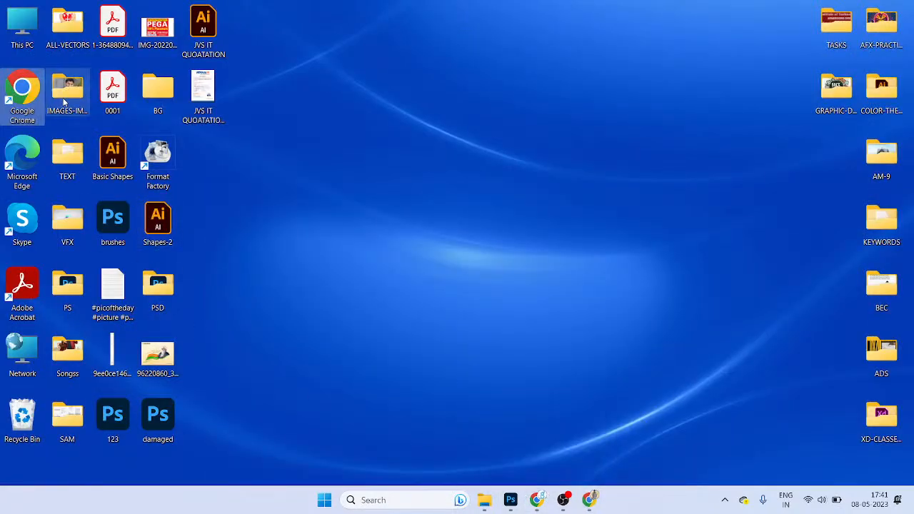
Step: Drag the jonathan-bean sunset photo from Explorer's BACKGROUNDS folder onto the Figma canvas
key("alt+Tab")
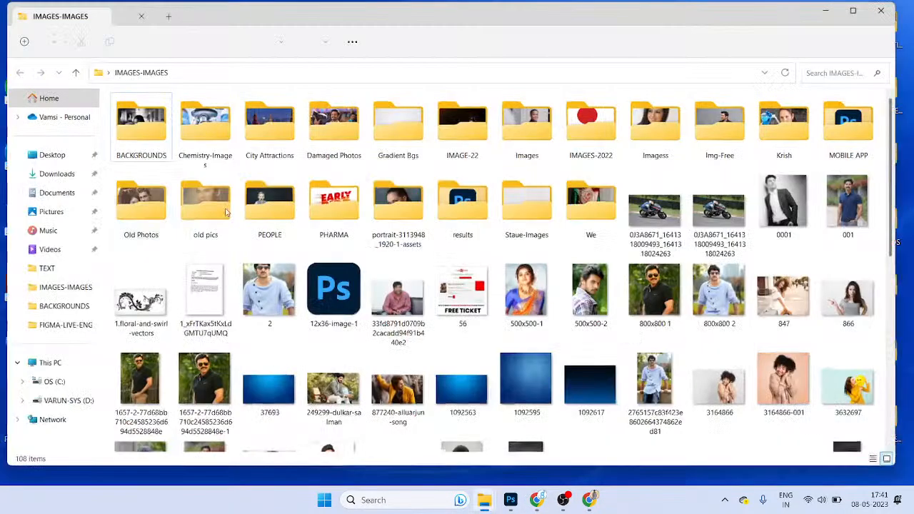
double_click(139, 125)
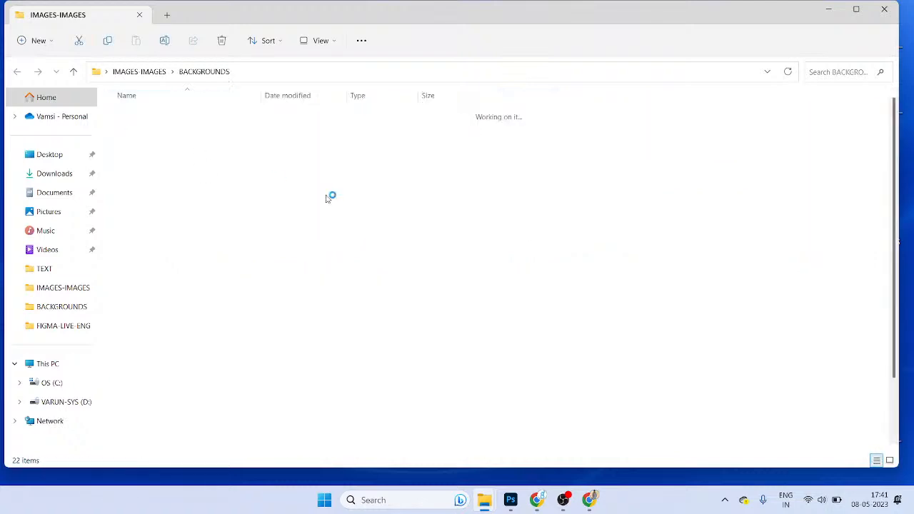
left_click_drag(139, 217, 385, 318)
left_click_drag(401, 218, 623, 355)
key("alt+Tab")
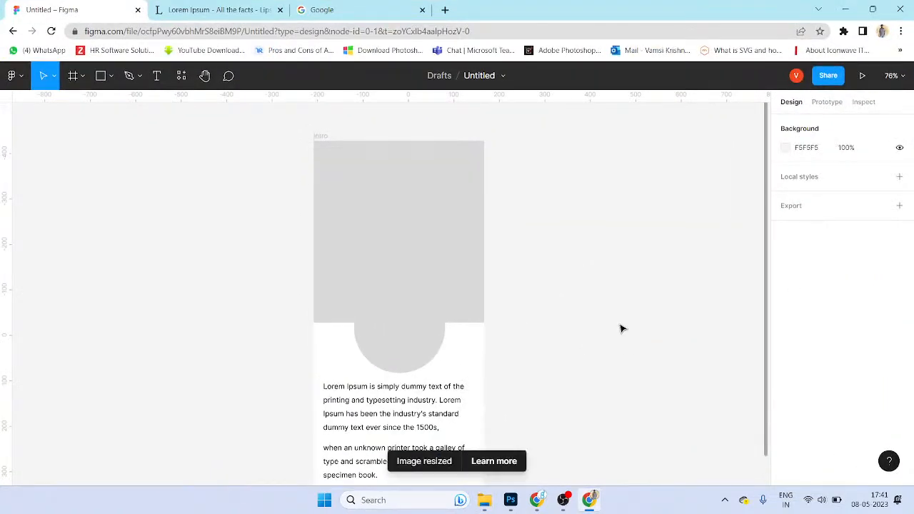
Step: Shrink the forest photo beside the Intro frame and set its width to 350
scroll(606, 328, "down", 5)
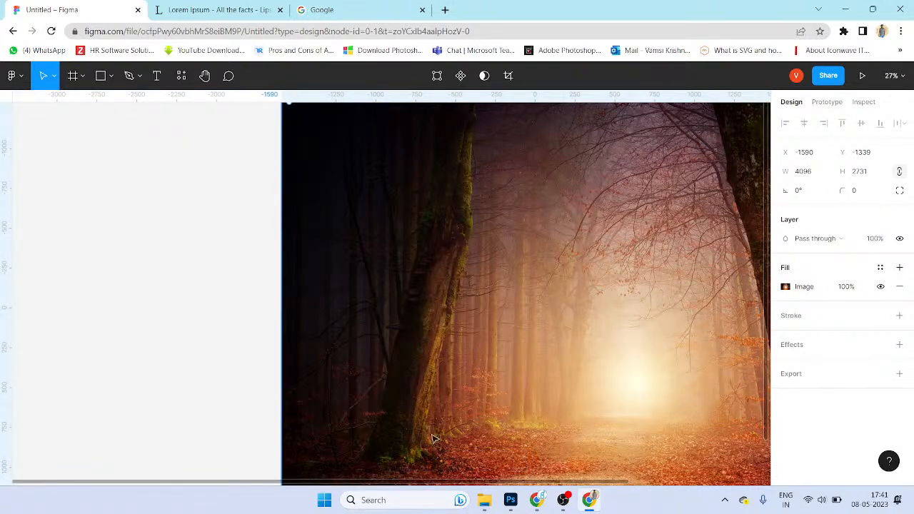
scroll(393, 314, "down", 1)
left_click_drag(297, 124, 558, 294)
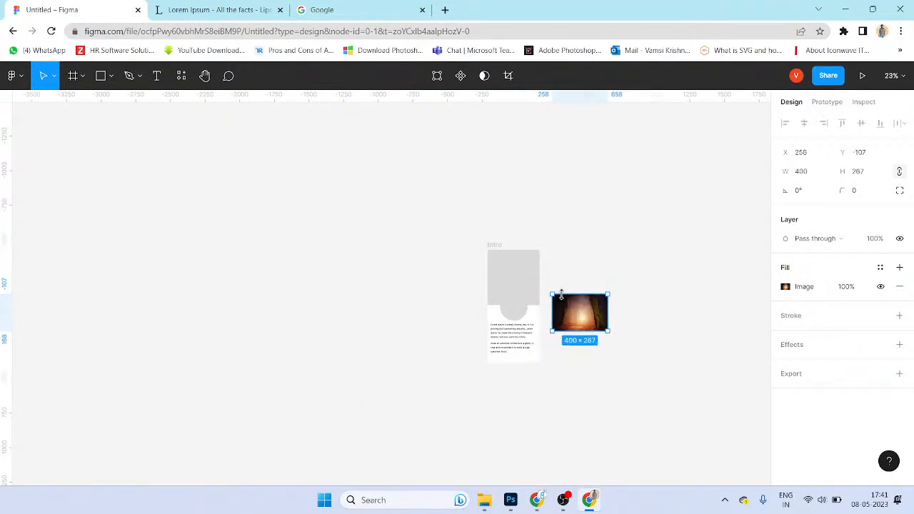
scroll(596, 309, "up", 2)
left_click(816, 177)
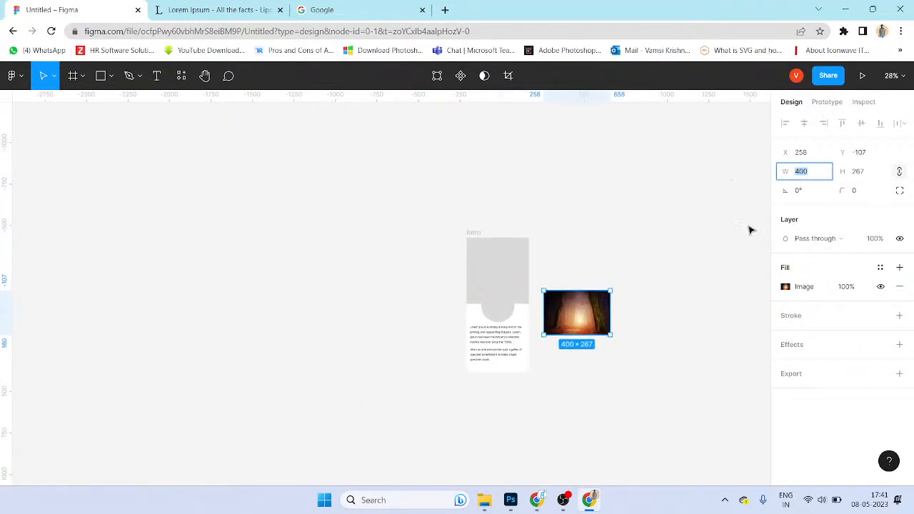
type("350")
key("Return")
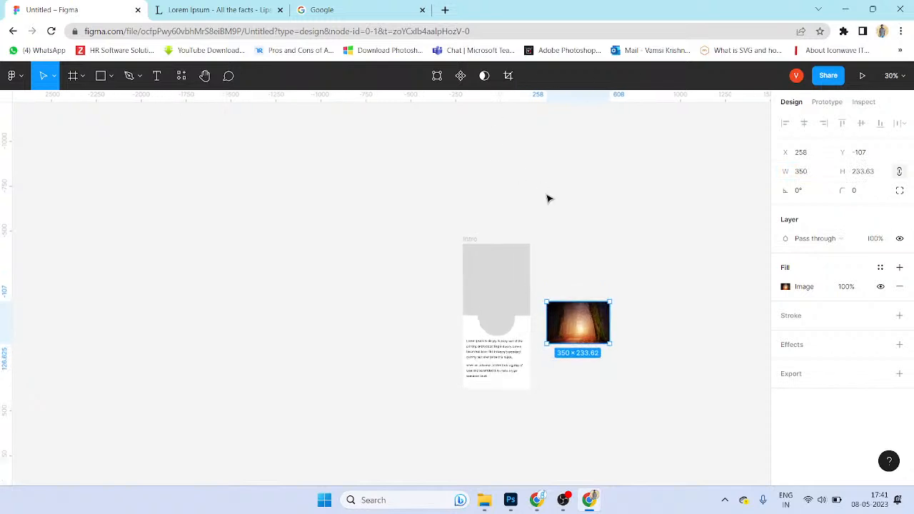
Step: Move the photo into the top of the Intro frame and resize it to 490×355
scroll(612, 350, "up", 5)
left_click_drag(565, 329, 402, 217)
left_click_drag(457, 253, 505, 293)
left_click_drag(431, 236, 419, 251)
left_click(550, 222)
left_click(465, 186)
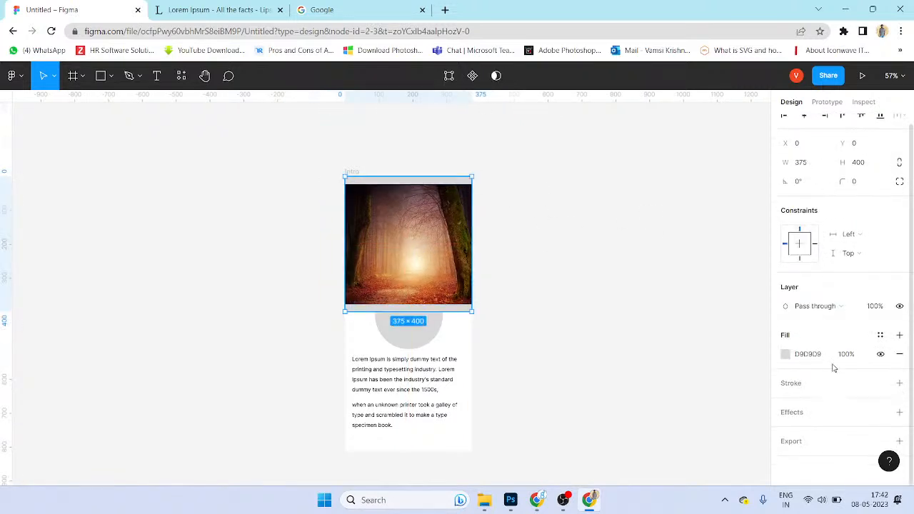
Step: Switch to independent corners and set the top-left and top-right radii to 60
left_click(900, 190)
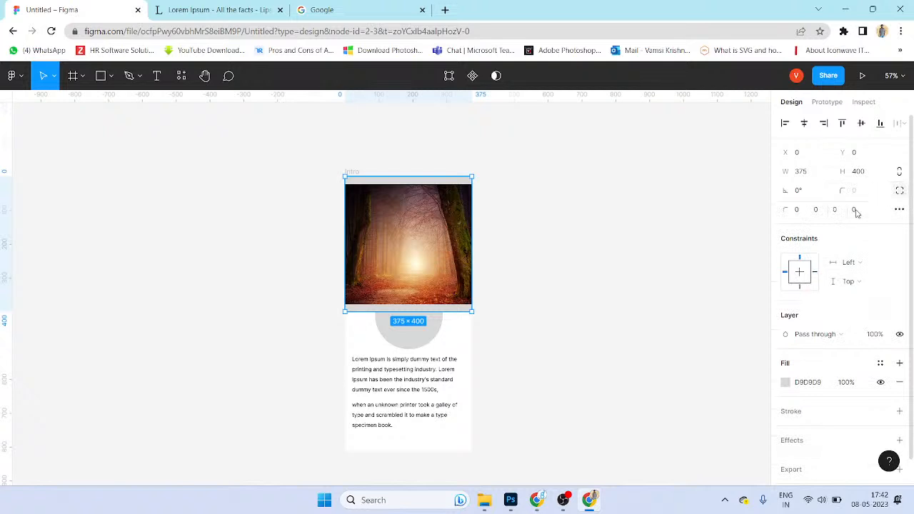
left_click(817, 209)
key("Return")
left_click(797, 210)
type("20")
key("Return")
left_click(794, 209)
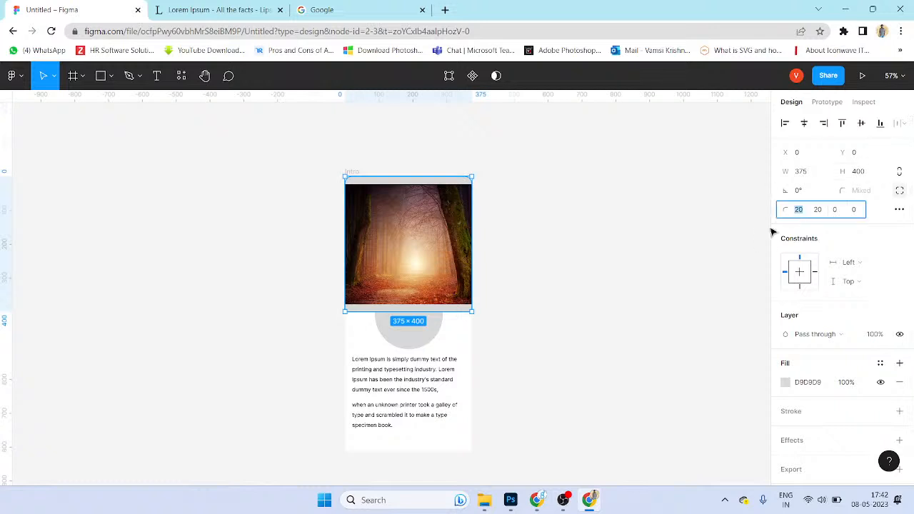
type("6")
key("Return")
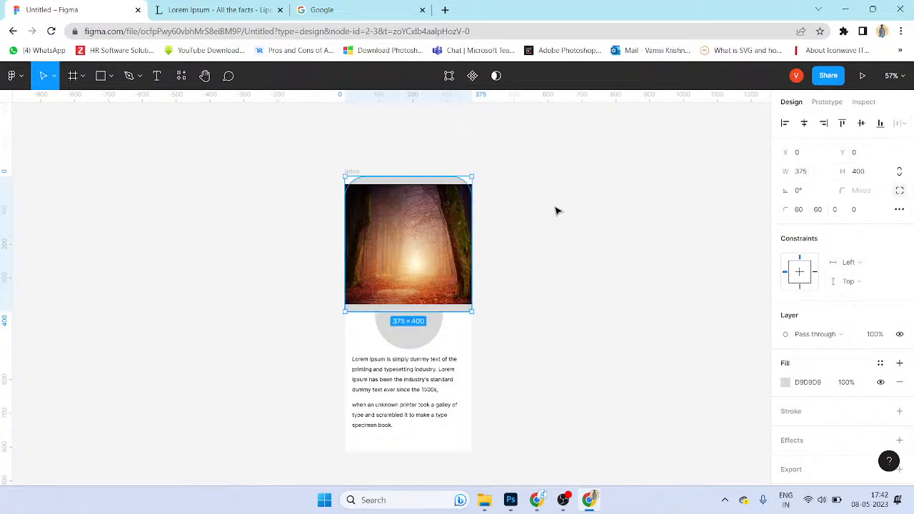
Step: Reposition the forest photo inside the Intro frame
left_click(555, 207)
scroll(415, 232, "up", 1)
left_click_drag(414, 230, 592, 237)
left_click_drag(536, 238, 372, 227)
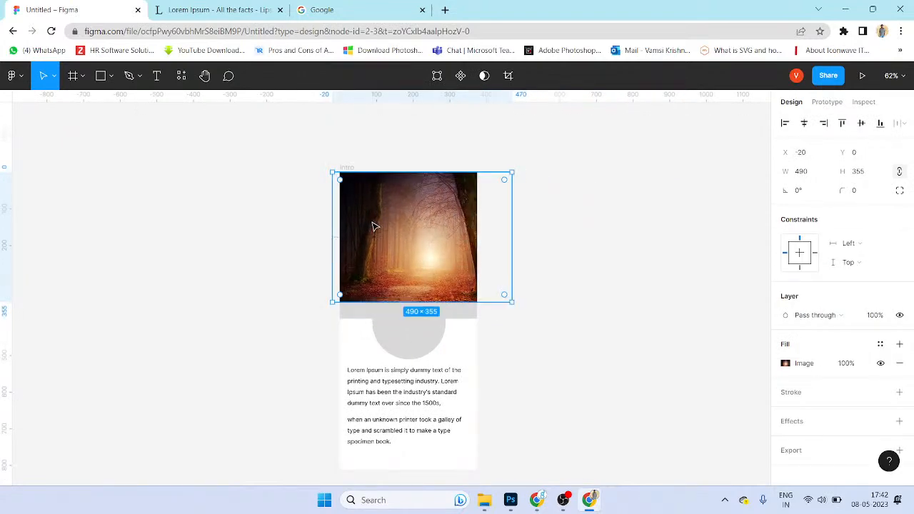
Step: Select the forest photo and grey top shape together and apply Use as mask
mouse_move(471, 217)
left_mouse_down()
mouse_move(508, 239)
mouse_move(467, 244)
mouse_move(423, 228)
mouse_move(459, 216)
left_mouse_up()
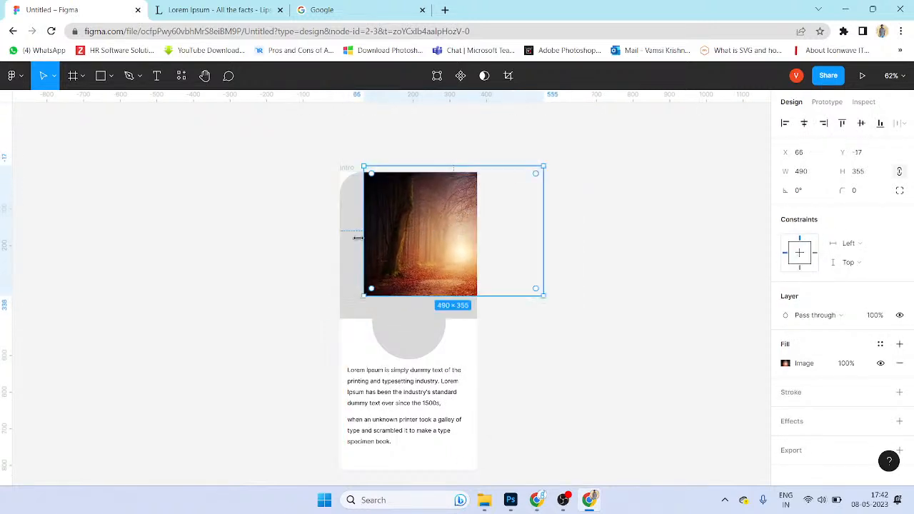
left_click(353, 246, "shift")
left_click(423, 241, "shift")
key("ctrl+shift+m")
left_click(634, 236)
left_click(437, 240)
left_click(363, 250, "shift")
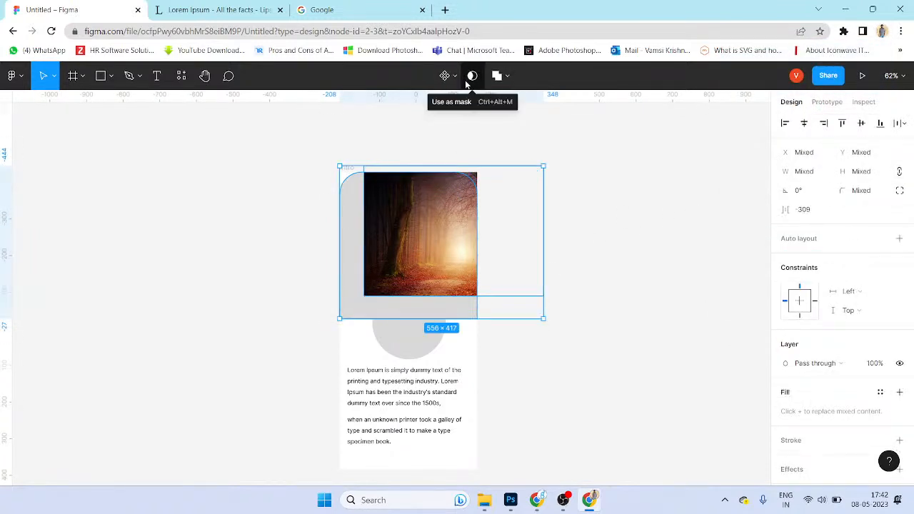
left_click(472, 75)
Step: Move and enlarge the photo inside the mask so it fills the shape
double_click(396, 232)
left_click_drag(446, 217, 438, 238)
left_click_drag(489, 306, 438, 302)
left_click(599, 302)
Step: Undo an accidental photo deletion and slide the photo left within the mask
left_click(471, 272)
key("Delete")
left_click(471, 278)
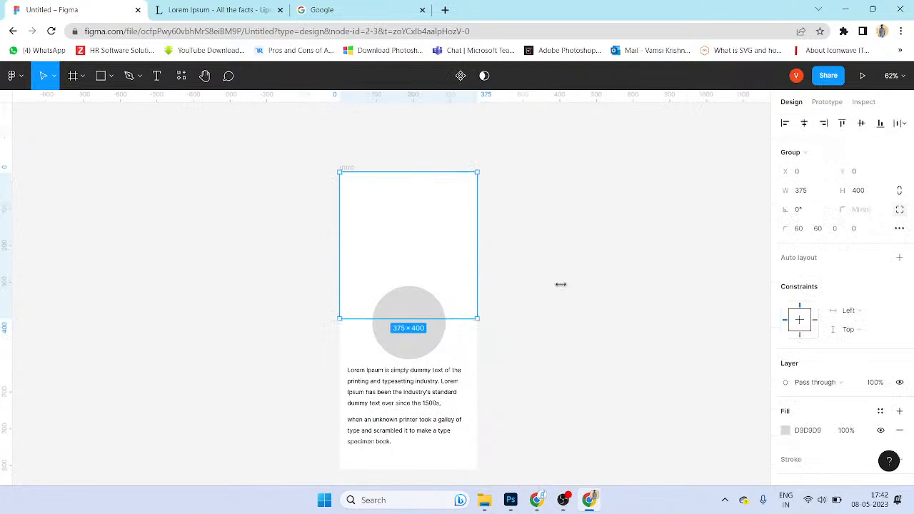
key("ctrl+z")
key("ctrl+z")
key("ctrl+z")
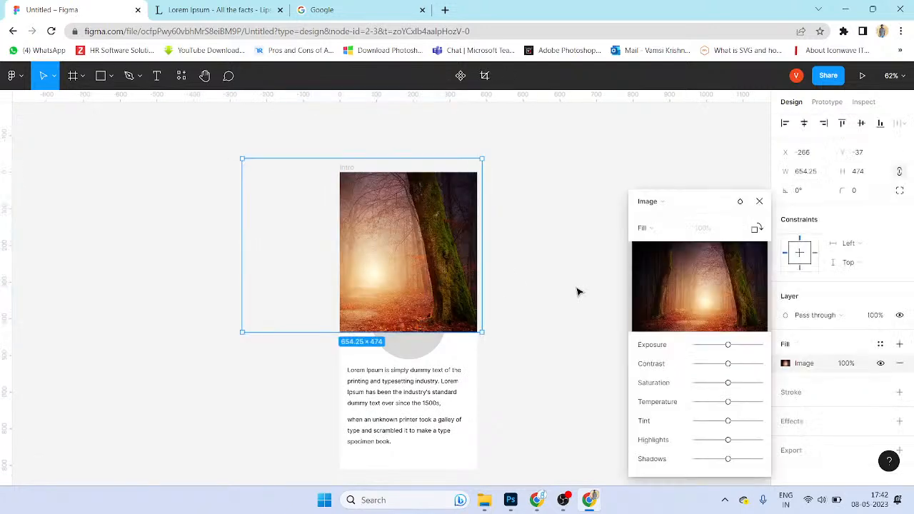
key("ctrl+z")
left_click_drag(462, 279, 391, 280)
left_click(515, 272)
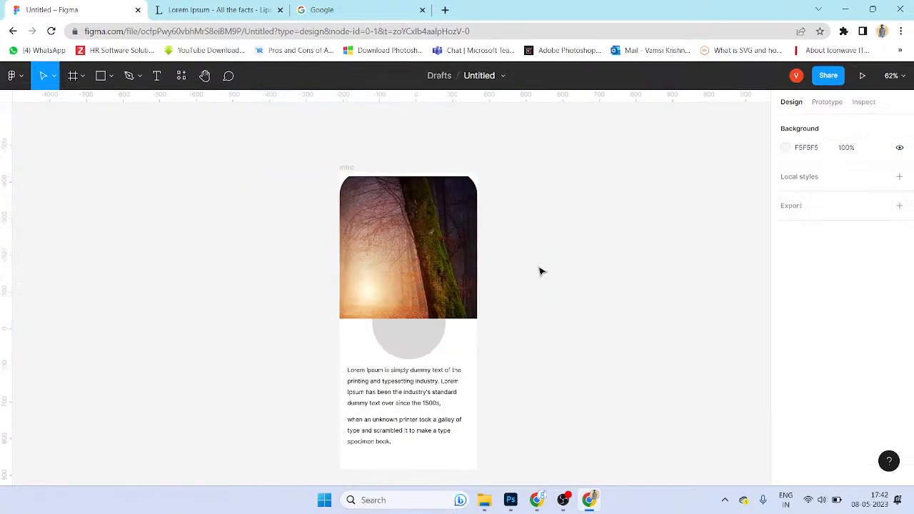
left_click(456, 295)
Step: Show the desktop and open the Figma notes file in Notepad
left_click(569, 263)
key("super+d")
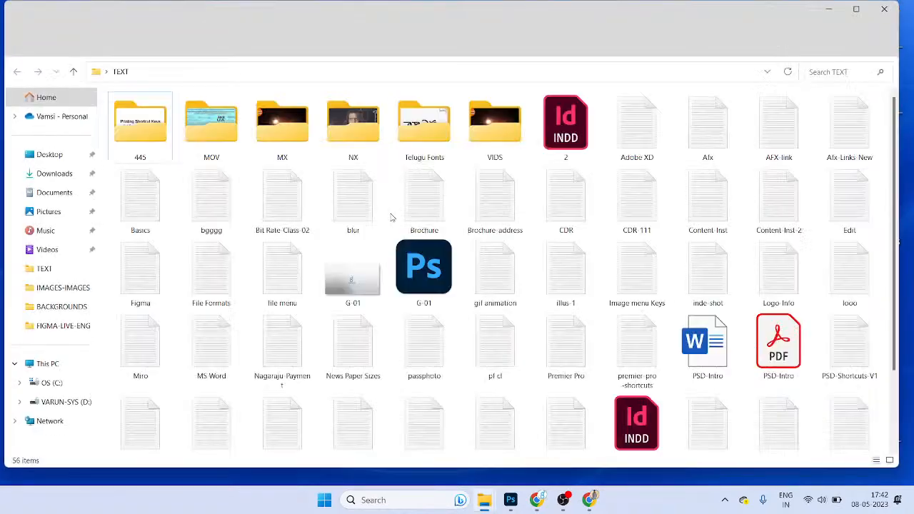
key("f")
left_click(352, 204)
left_click(140, 292)
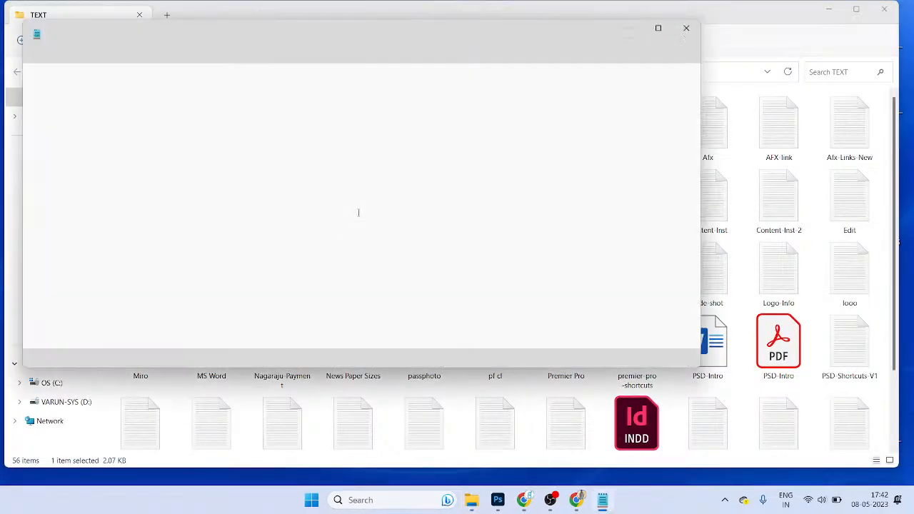
scroll(265, 260, "up", 4, "ctrl")
scroll(312, 292, "down", 8)
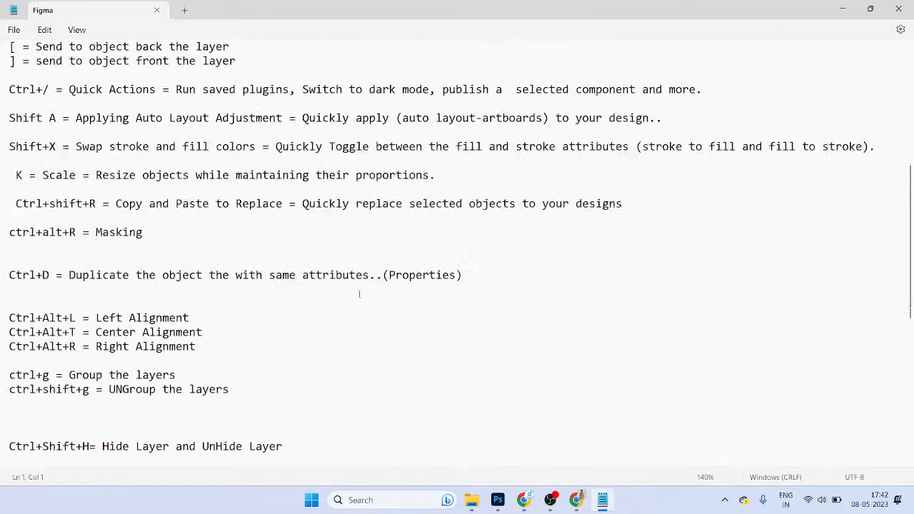
scroll(179, 242, "up", 2, "ctrl")
scroll(312, 243, "down", 10)
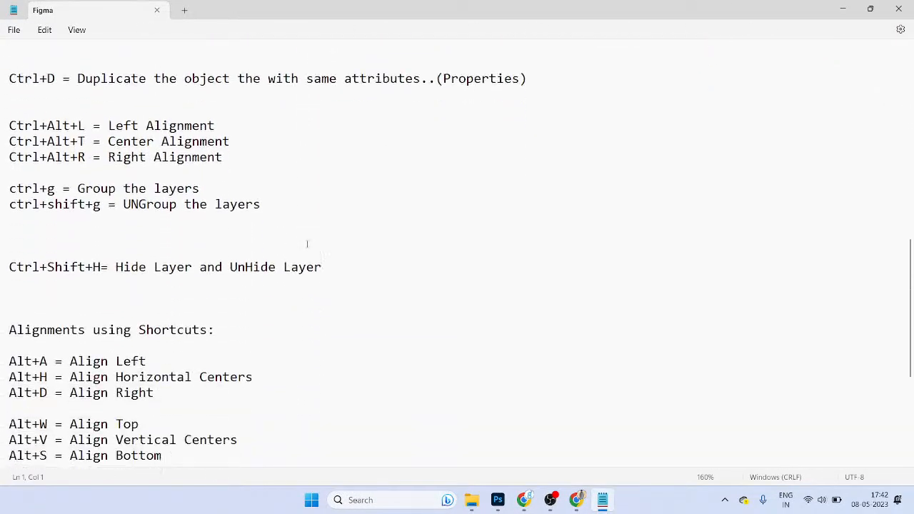
scroll(328, 250, "up", 8)
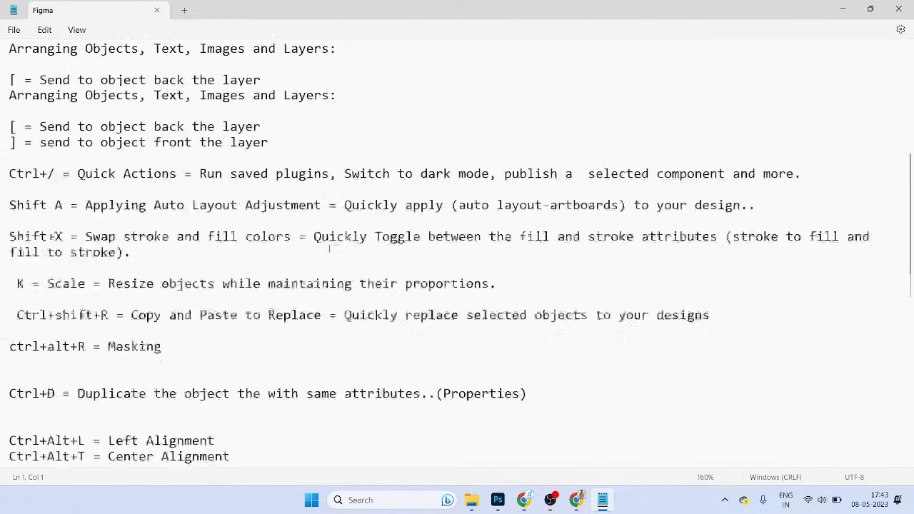
scroll(213, 294, "up", 2, "ctrl")
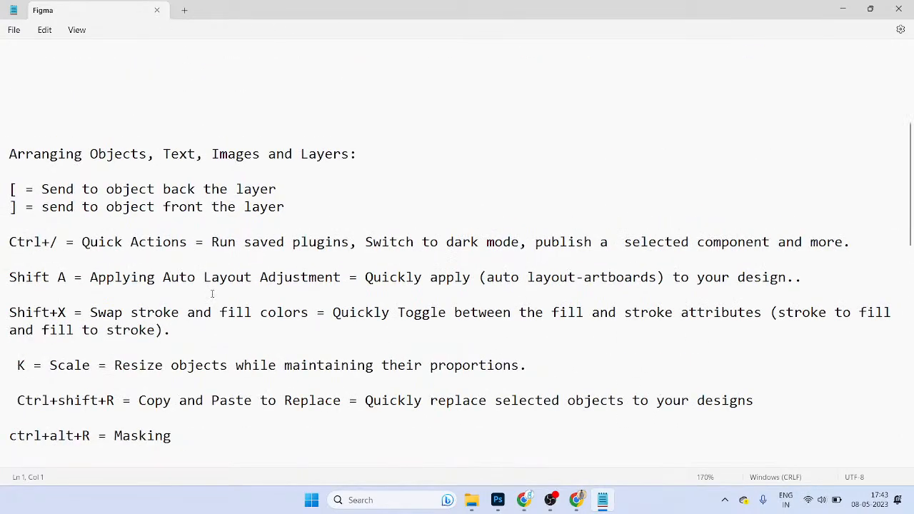
scroll(211, 271, "up", 5)
scroll(209, 257, "up", 1, "ctrl")
scroll(209, 261, "down", 4)
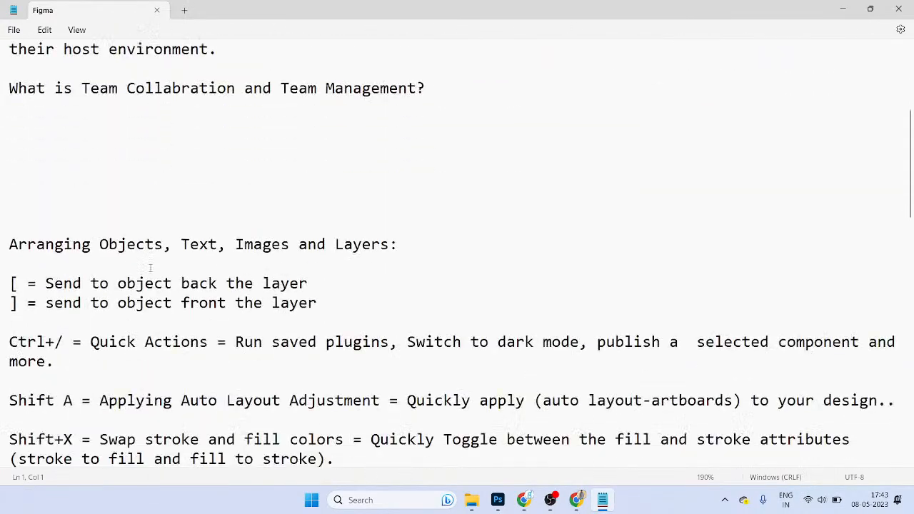
Step: Type the note 'CTRL+ALT+M = MASK the image into the Container'
type("catr")
key("BackSpace")
key("BackSpace")
type("C")
key("BackSpace")
key("BackSpace")
type("CTRL+ALT")
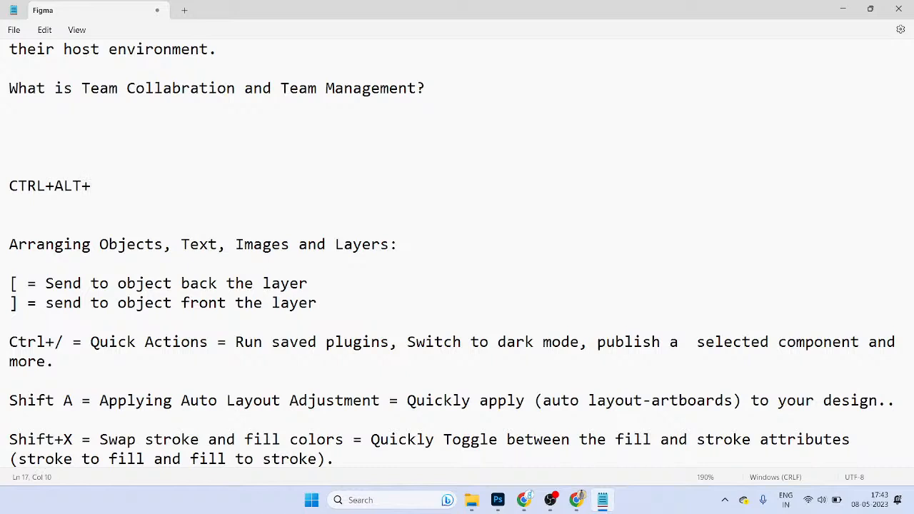
type("+M = MASK TE")
key("BackSpace")
key("BackSpace")
type("yh")
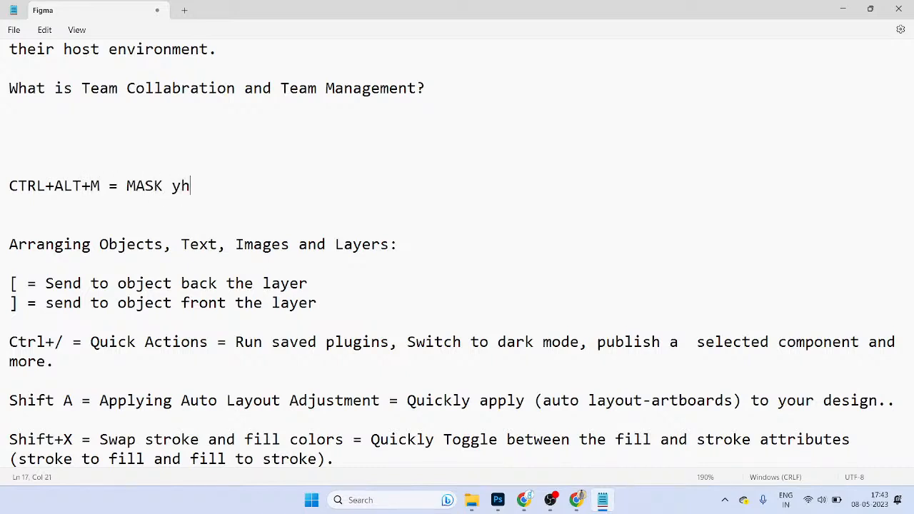
key("BackSpace")
key("BackSpace")
type("h")
key("BackSpace")
key("BackSpace")
type("the")
key("BackSpace")
key("BackSpace")
key("BackSpace")
type("he o")
key("BackSpace")
type("image into the Contati")
key("BackSpace")
key("BackSpace")
type("iner")
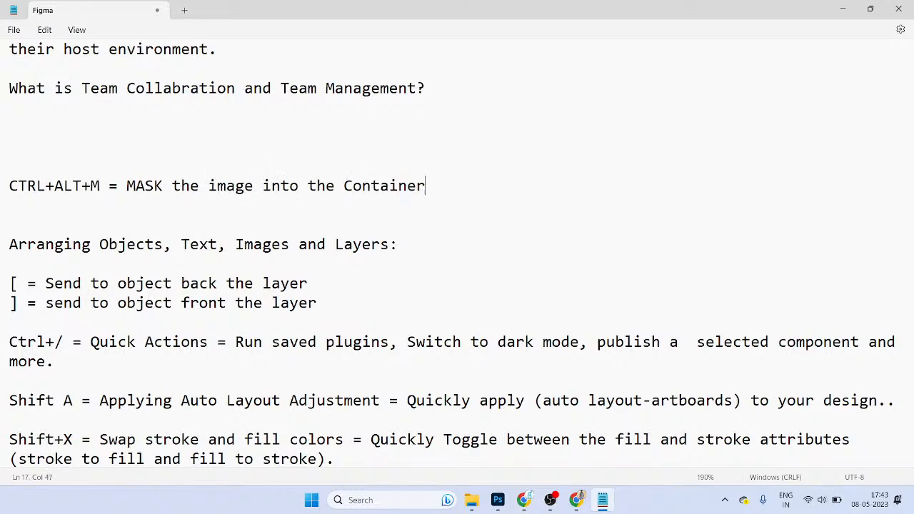
Step: Add blank lines below the masking note and reselect that line
left_click_drag(452, 195, 1, 181)
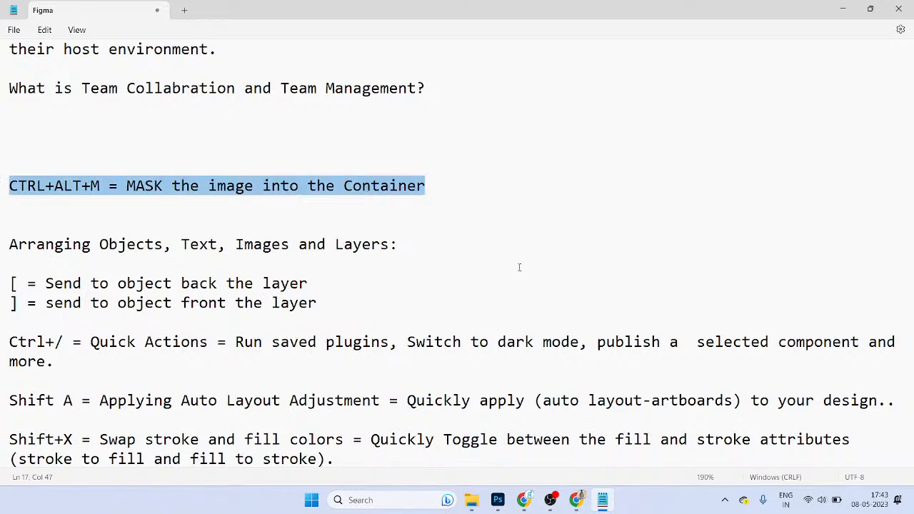
scroll(275, 229, "up", 1)
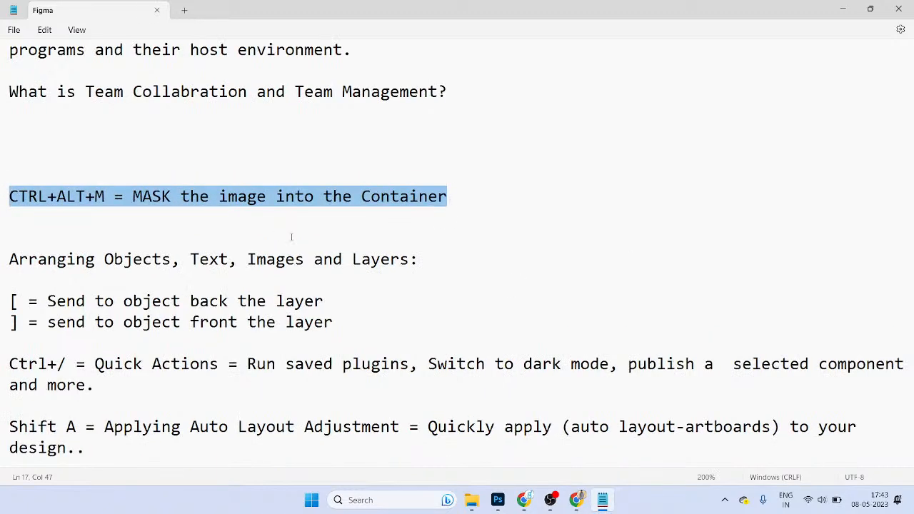
left_click(492, 206)
key("Return")
key("Return")
key("Return")
key("Return")
key("Return")
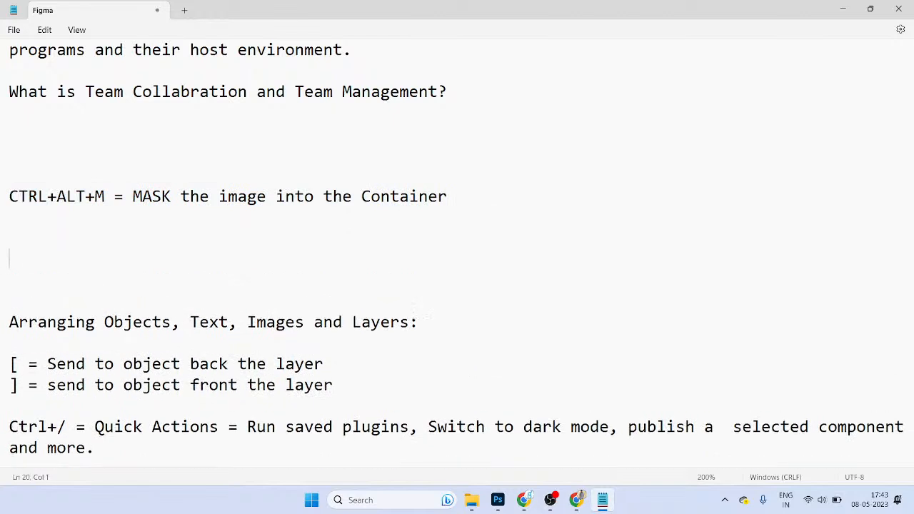
left_click(468, 206)
triple_click(1, 201)
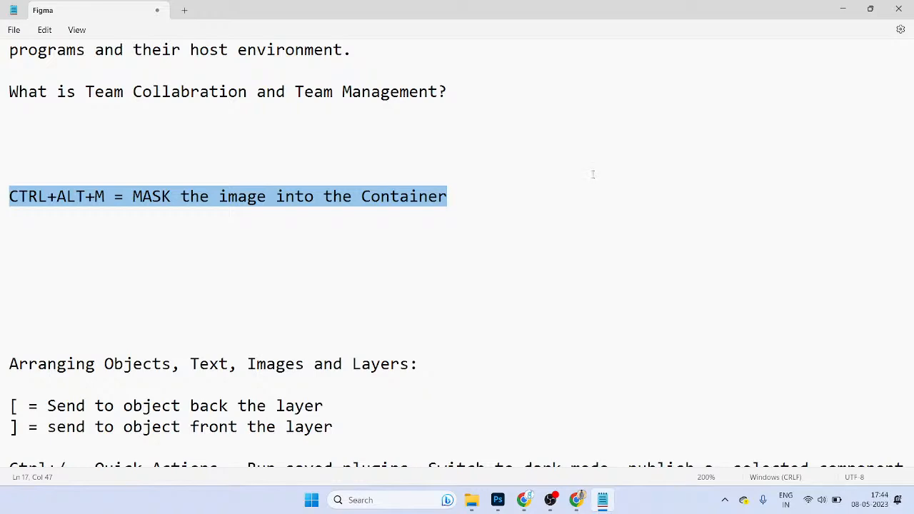
Step: Back in Figma, select the intro frame's forest image group, grey circle and text block in turn
key("alt+Tab")
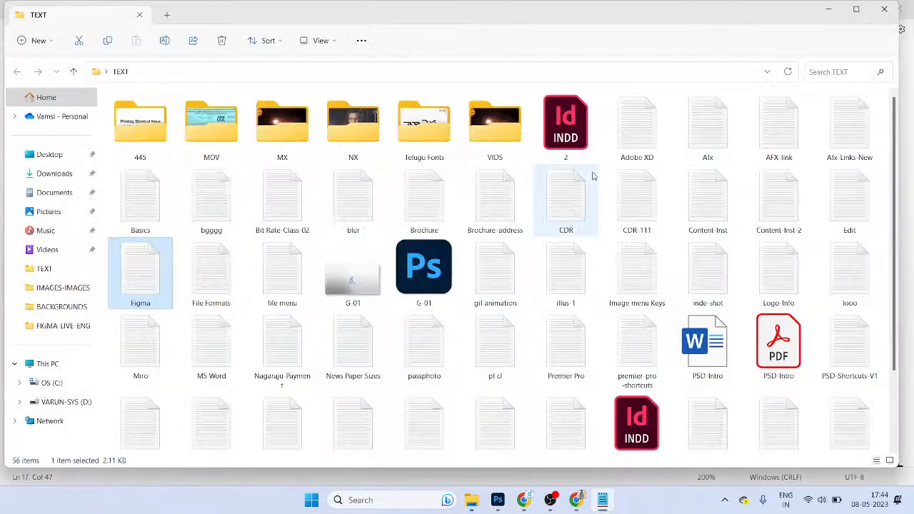
key("alt+Tab")
left_click(466, 238)
left_click(544, 216)
double_click(470, 205)
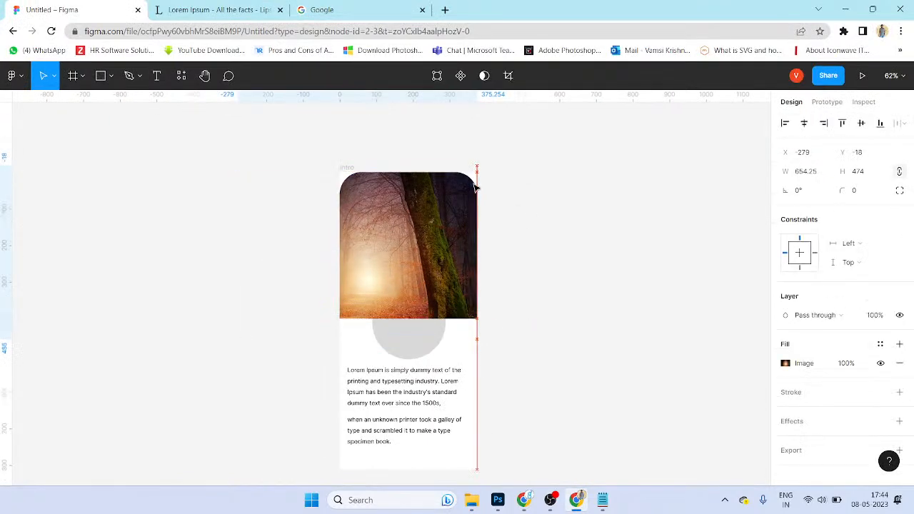
left_click(539, 245)
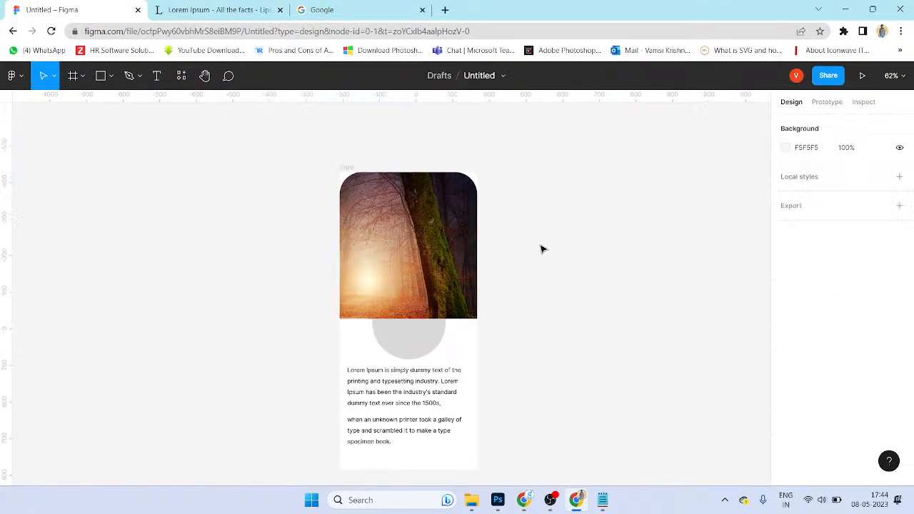
left_click(357, 252)
key("Tab")
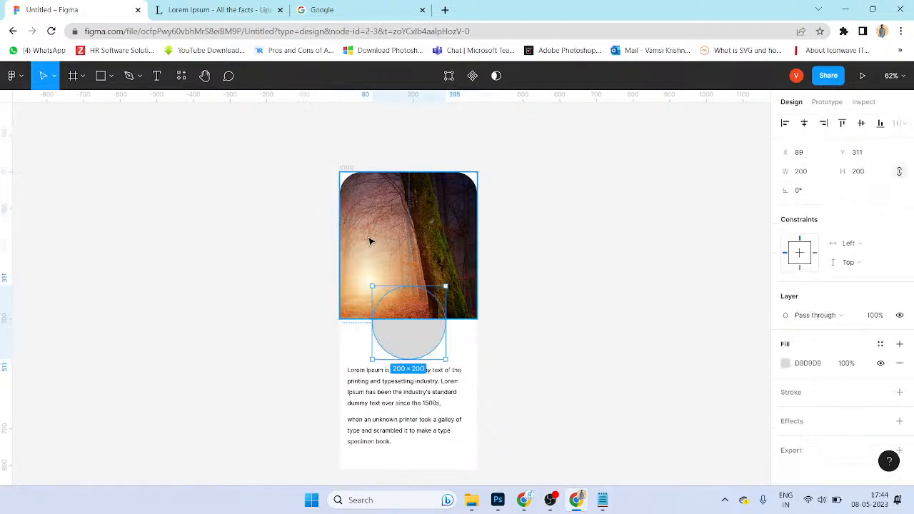
key("Tab")
left_click(115, 136)
Step: Add a 'Shape & Properties' text label to the left of the intro frame
key("t")
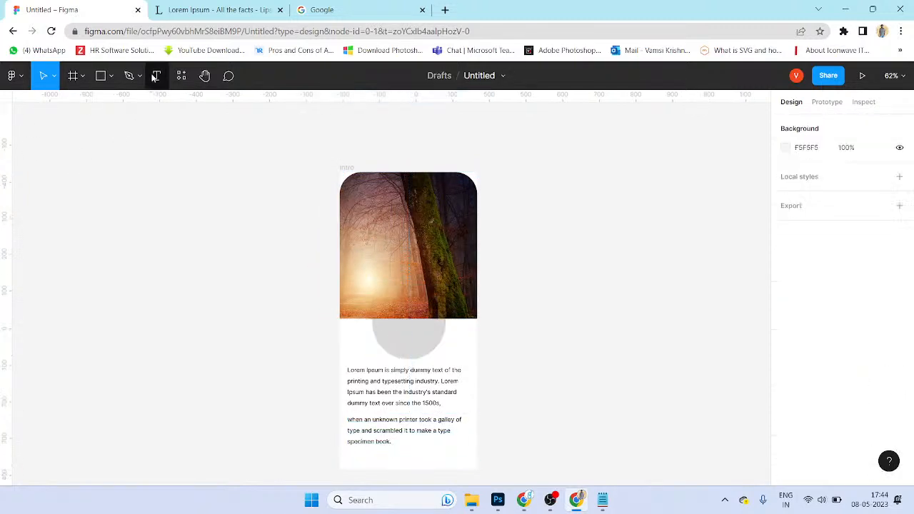
left_click(246, 251)
type("Shape & Properties")
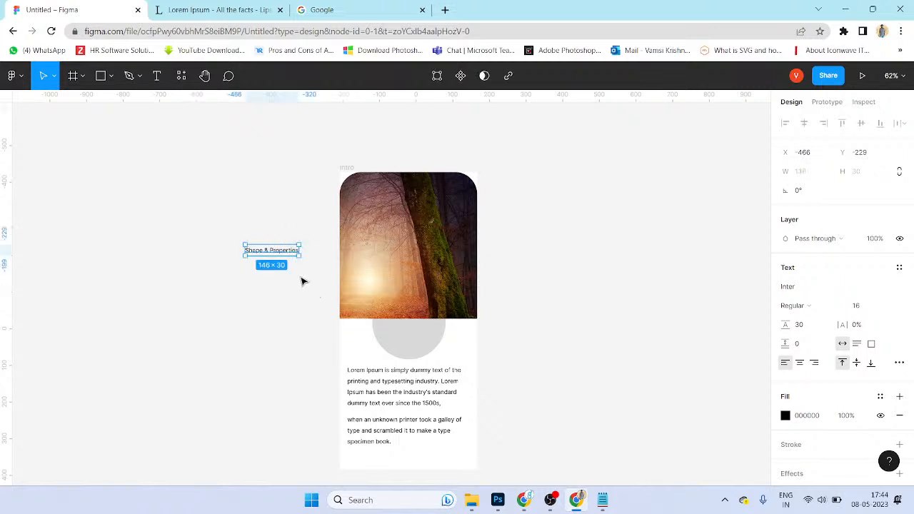
scroll(298, 253, "up", 2)
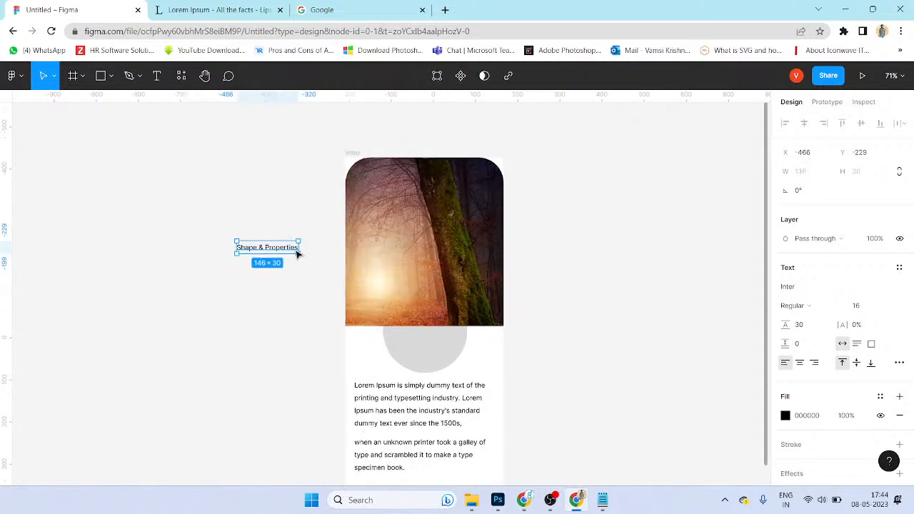
Step: Set the label's font size to 18 and draw a left-pointing arrow toward it
left_click(872, 307)
key("Return")
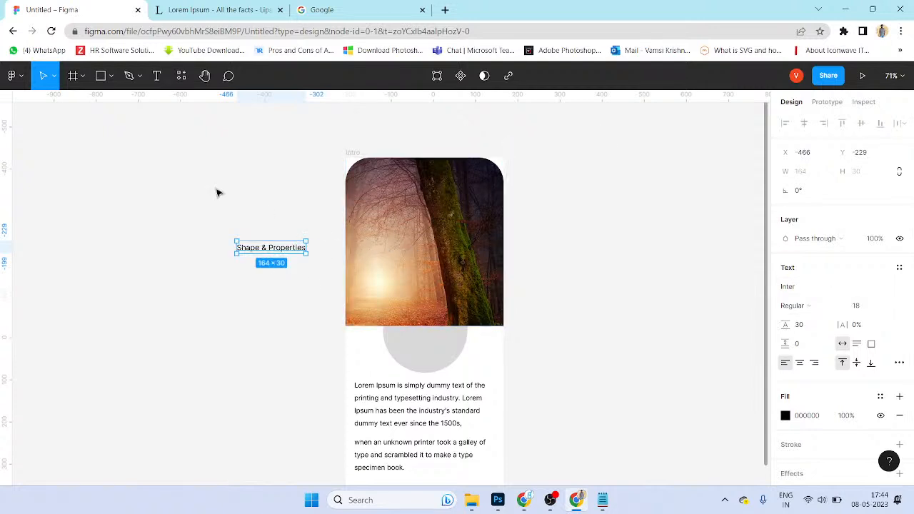
left_click(113, 79)
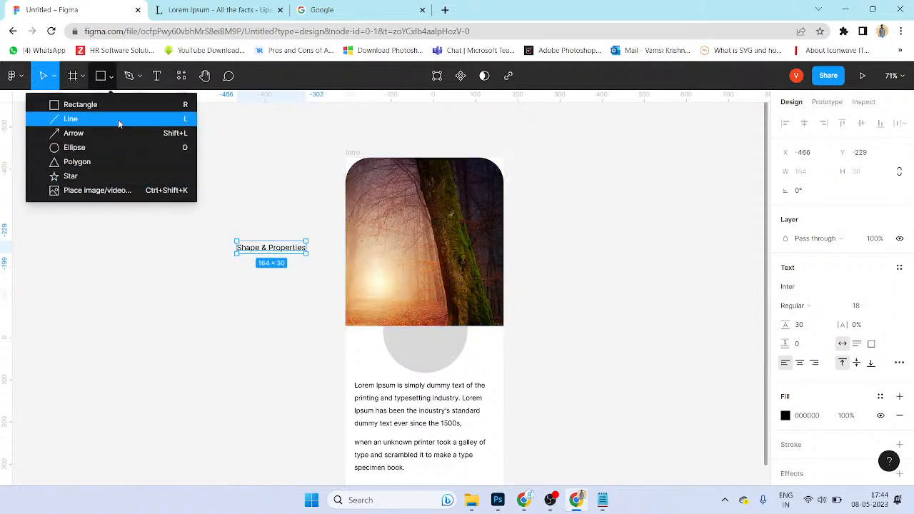
key("Escape")
left_click_drag(342, 248, 308, 247)
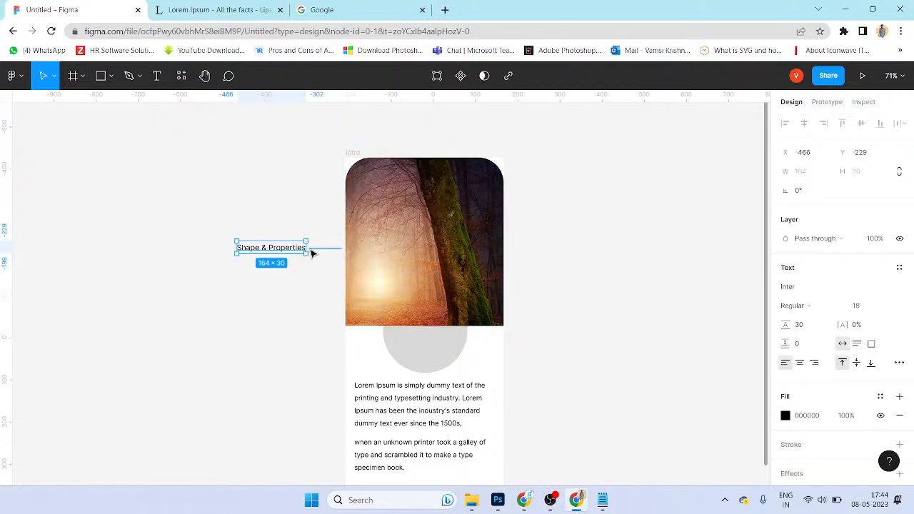
scroll(317, 265, "up", 2)
left_click(111, 77)
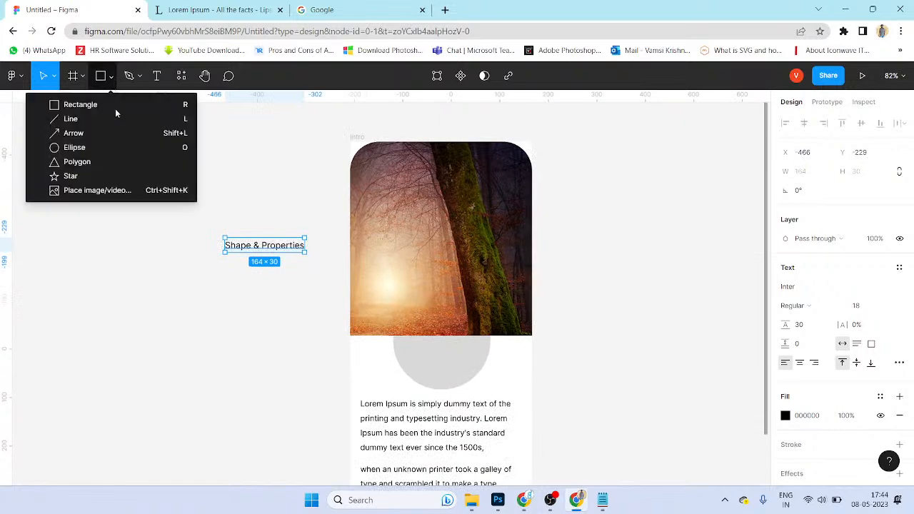
left_click(100, 132)
left_click_drag(343, 247, 302, 247)
key("Escape")
Step: Duplicate the label just below itself and retype it as 'Applying the Image'
scroll(284, 253, "up", 2)
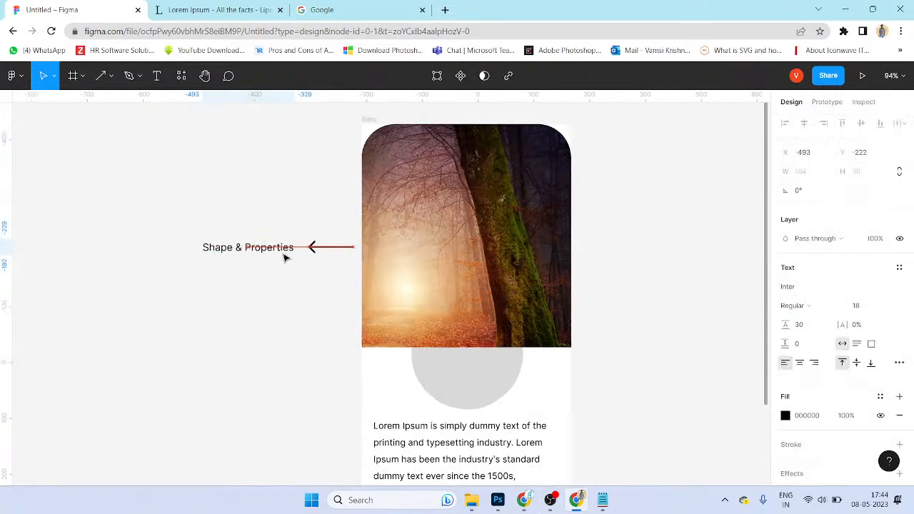
left_click(475, 300)
left_click(339, 266)
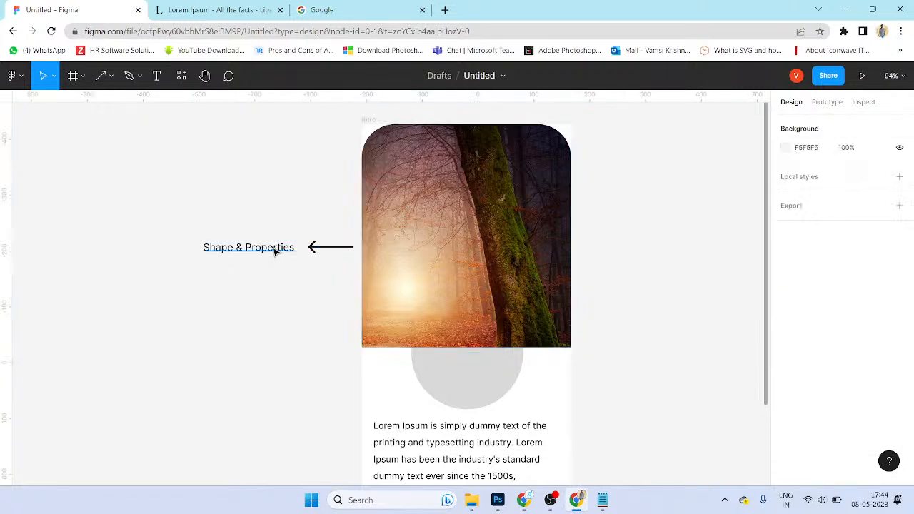
left_click_drag(275, 251, 278, 267, "alt")
double_click(279, 268)
type("App")
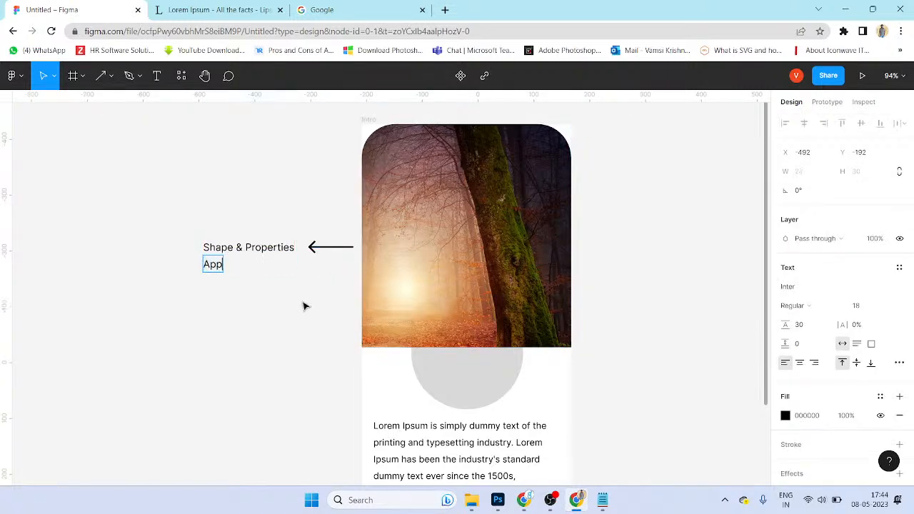
type("lying the Image")
key("Escape")
left_click(319, 305)
scroll(318, 296, "down", 3)
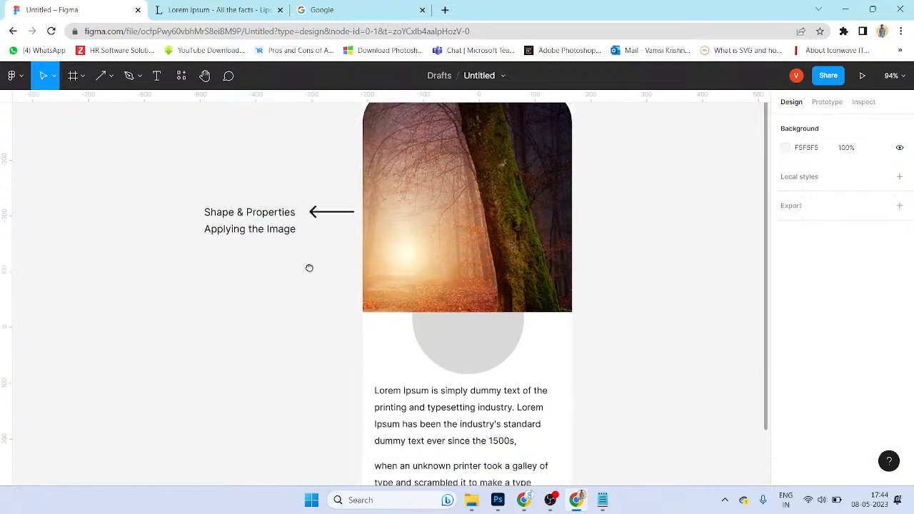
left_click(450, 316)
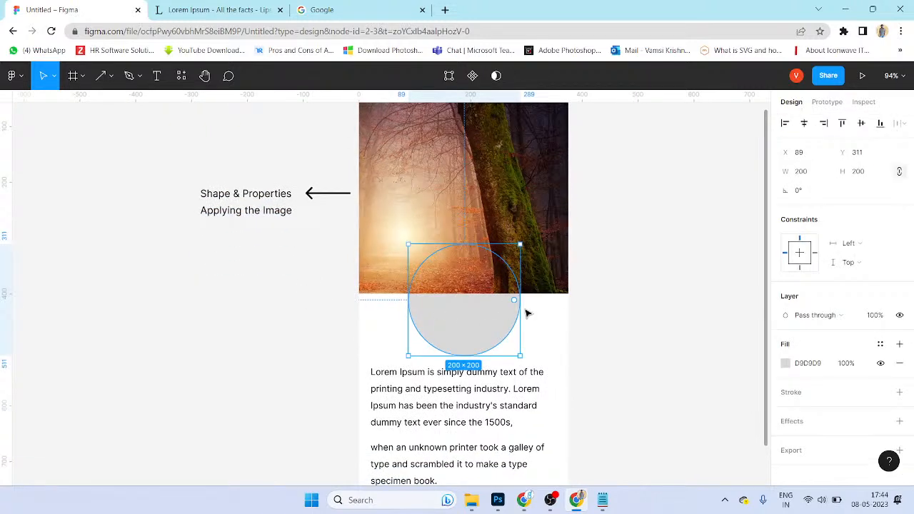
Step: Copy the arrow down beside the grey circle and extend it left past the frame
left_click(547, 225)
left_click(246, 197)
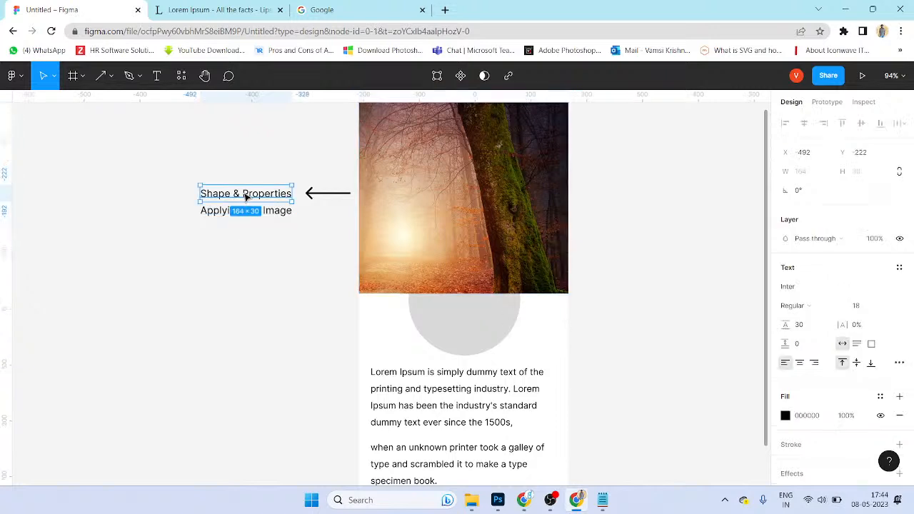
left_click(443, 318)
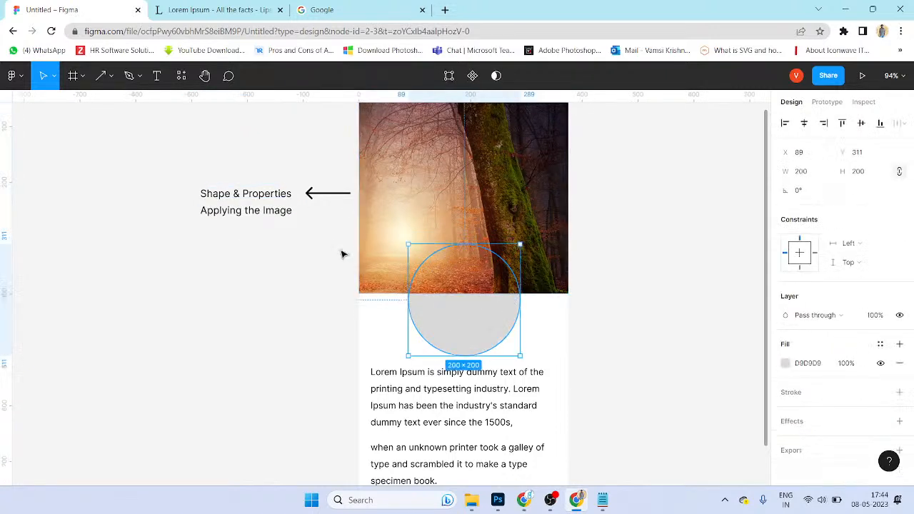
left_click_drag(340, 199, 273, 323)
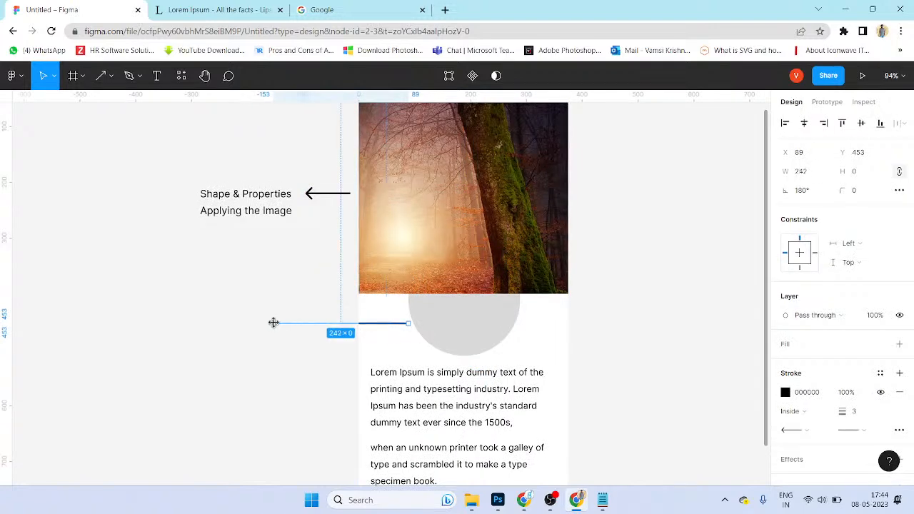
left_click(287, 370)
left_click_drag(338, 327, 312, 327)
left_click(315, 368)
Step: Place a copy of the 'Shape & Properties' label onto the lower arrow
left_click(482, 337)
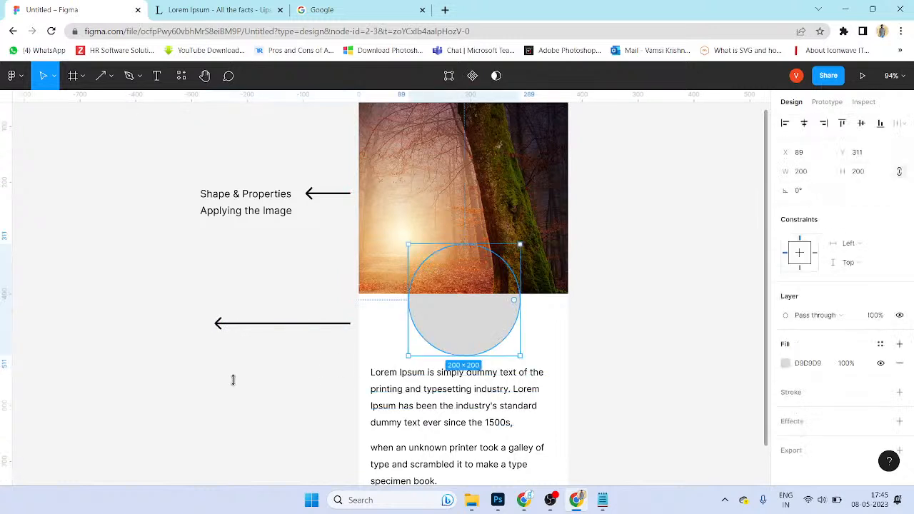
left_click_drag(276, 207, 307, 318)
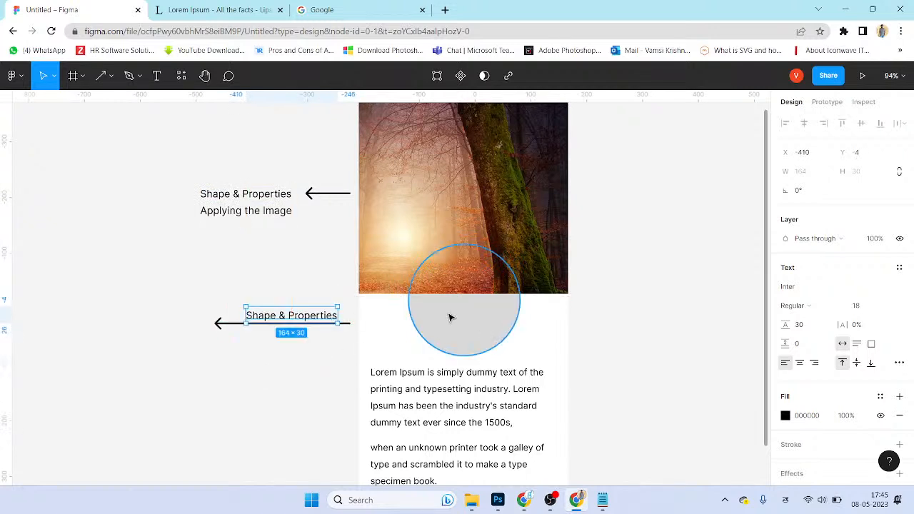
left_click(483, 348)
Step: Change the circle's fill colour to pinkish grey B5A7A7
left_click(785, 363)
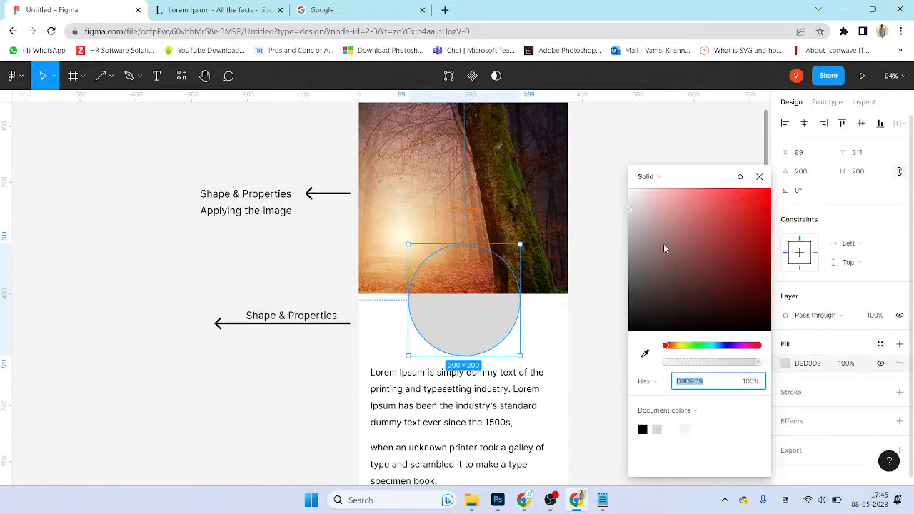
left_click_drag(667, 247, 640, 232)
left_click(622, 326)
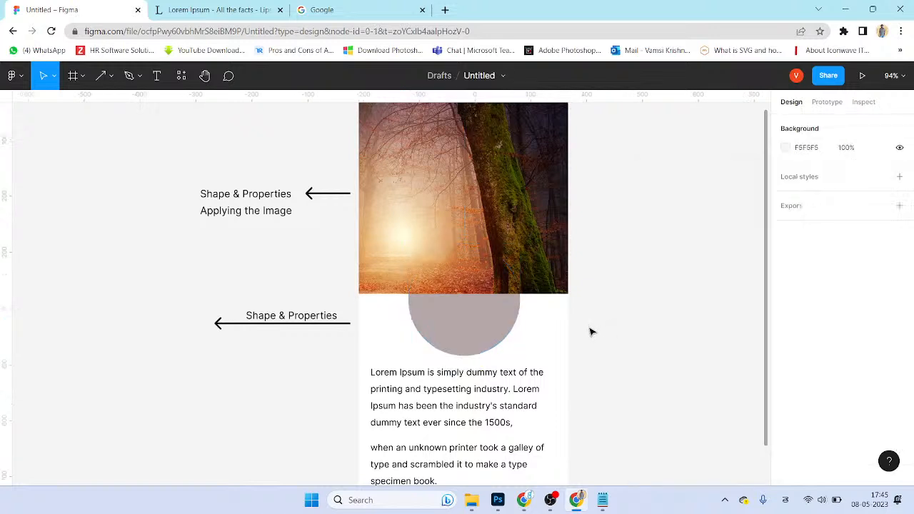
Step: Bring the grey circle in front of the forest photo with Ctrl+]
left_click(515, 320)
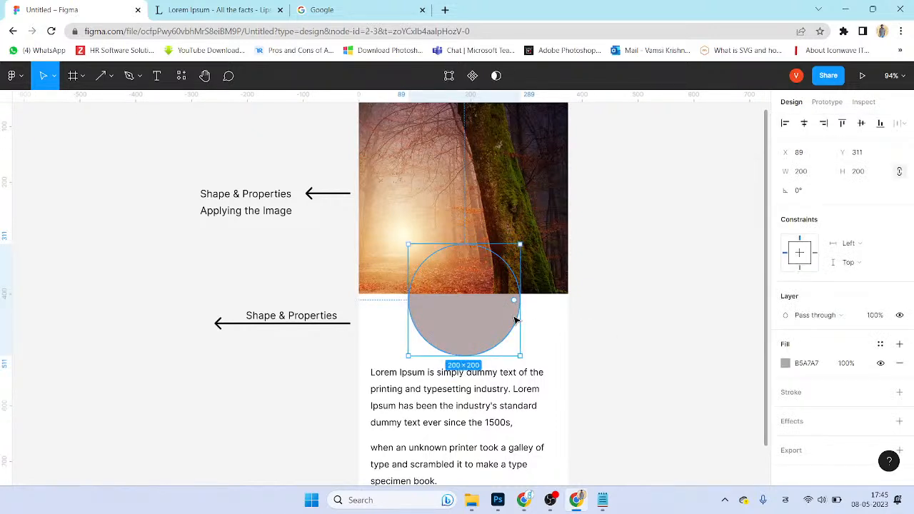
key("ctrl+]")
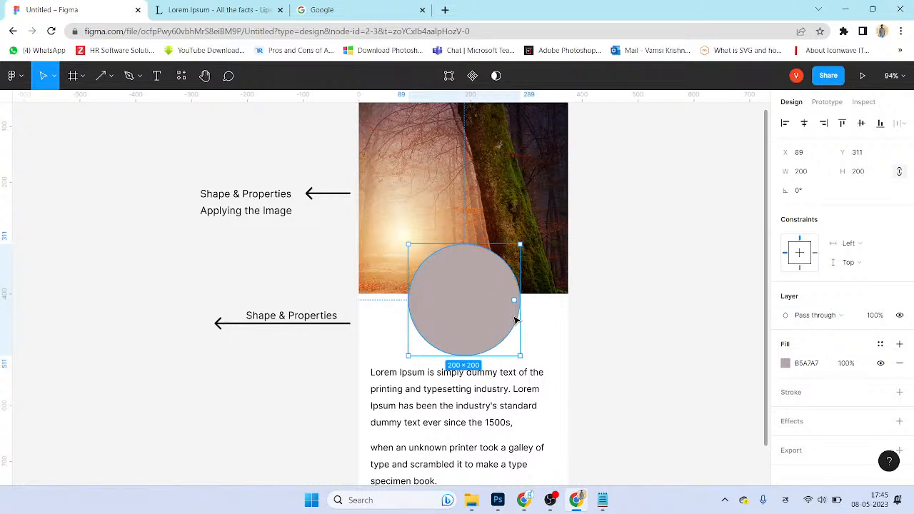
key("ctrl+[")
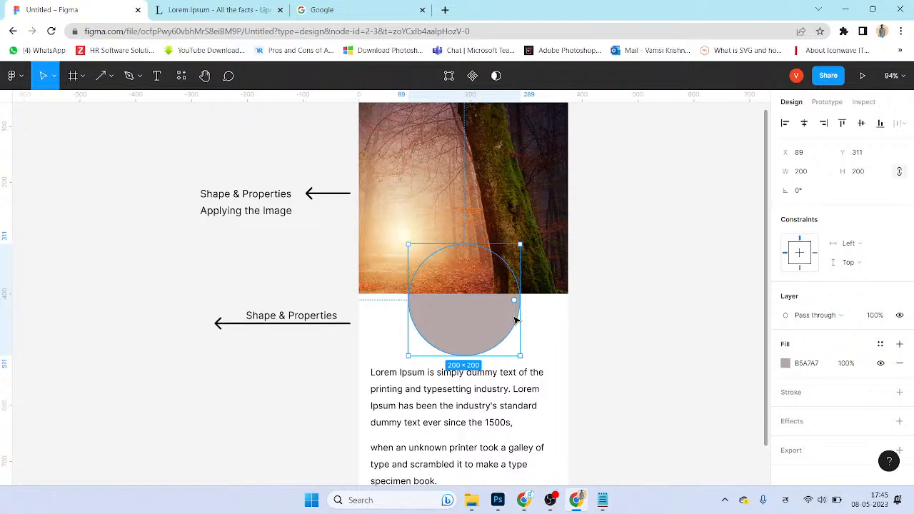
key("ctrl+]")
key("alt+Tab")
key("alt+Tab")
Step: In Notepad, add blank lines after the arranging-layers notes
key("Tab")
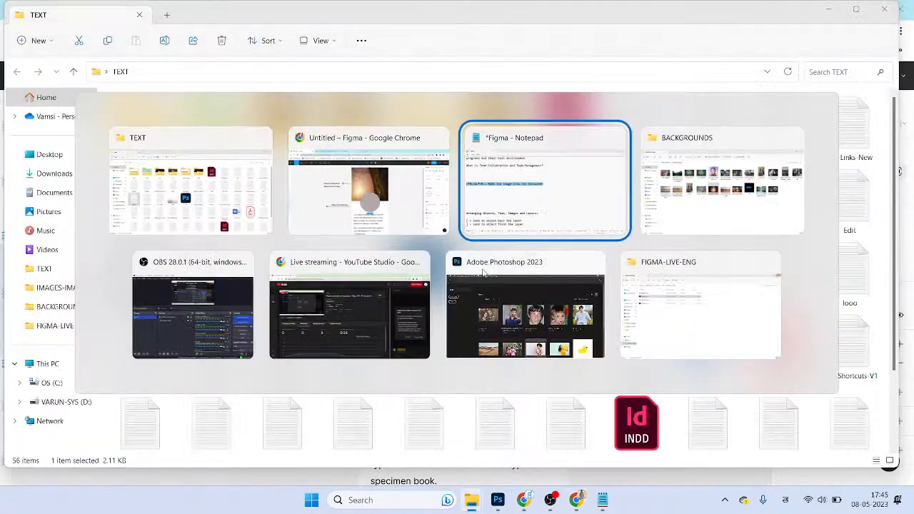
scroll(386, 388, "down", 1)
left_click_drag(335, 363, 164, 300)
left_click(383, 356)
key("Return")
key("Return")
key("Return")
key("Return")
key("Return")
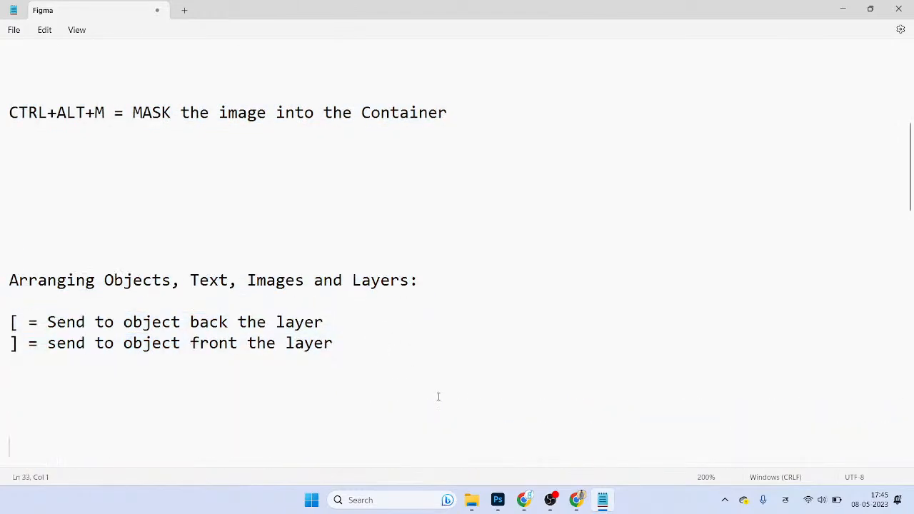
left_click_drag(434, 392, 5, 249)
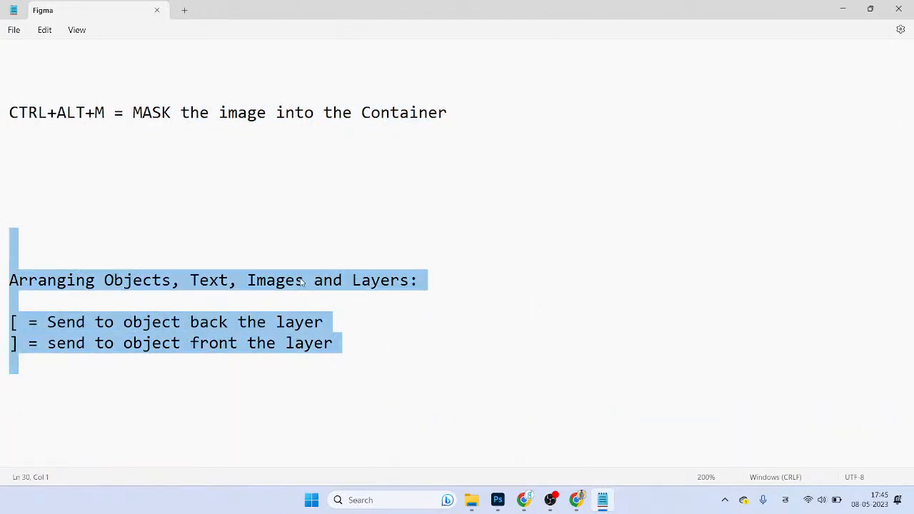
left_click(444, 347)
Step: Delete the accidental Telugu characters before MASK and switch the keyboard to English (India)
scroll(429, 318, "up", 3)
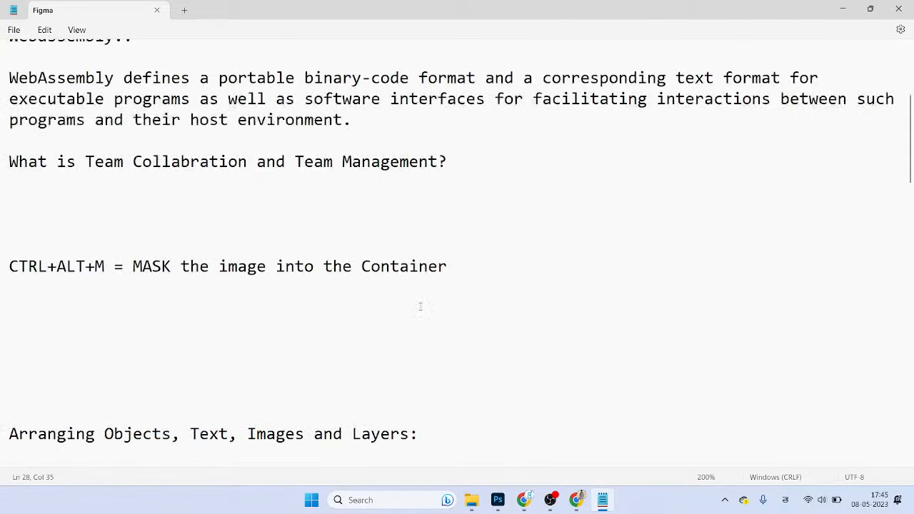
left_click_drag(451, 301, 112, 320)
left_click_drag(6, 325, 1, 305)
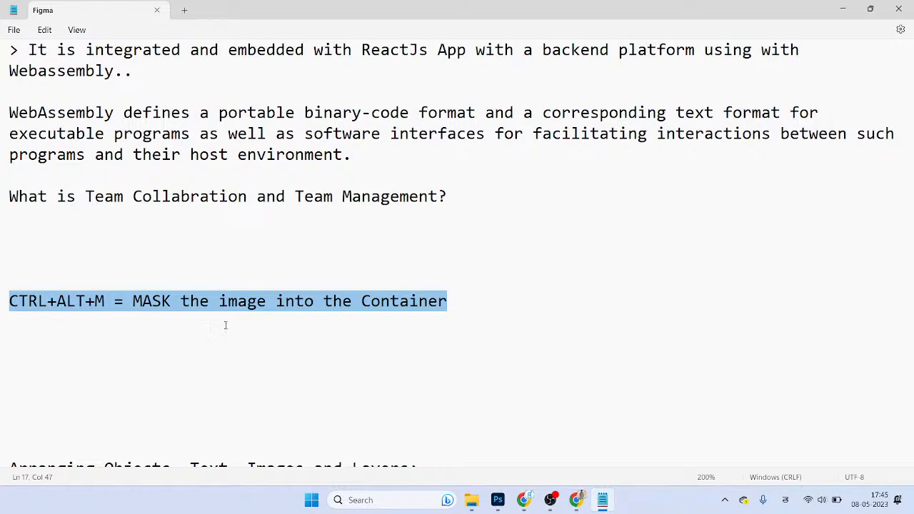
left_click(136, 300)
scroll(176, 369, "up", 3)
type("పితామూ")
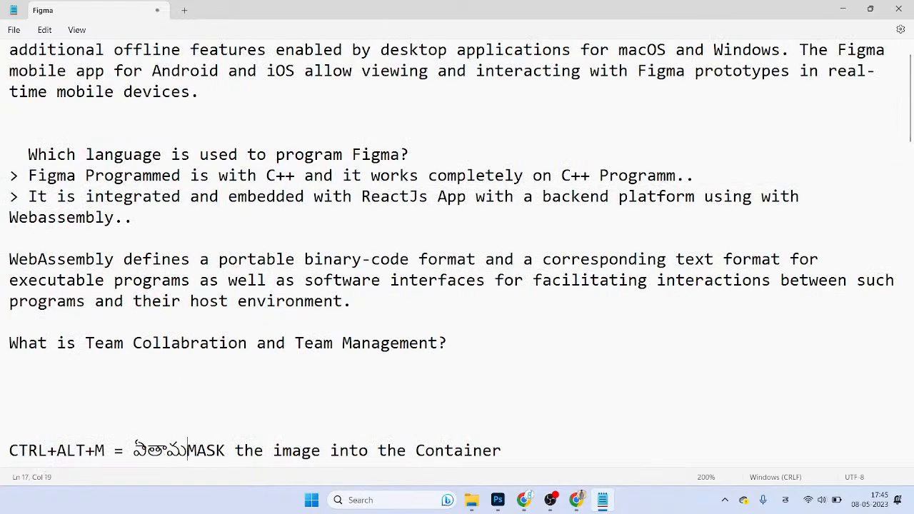
key("ctrl+shift+Left")
key("BackSpace")
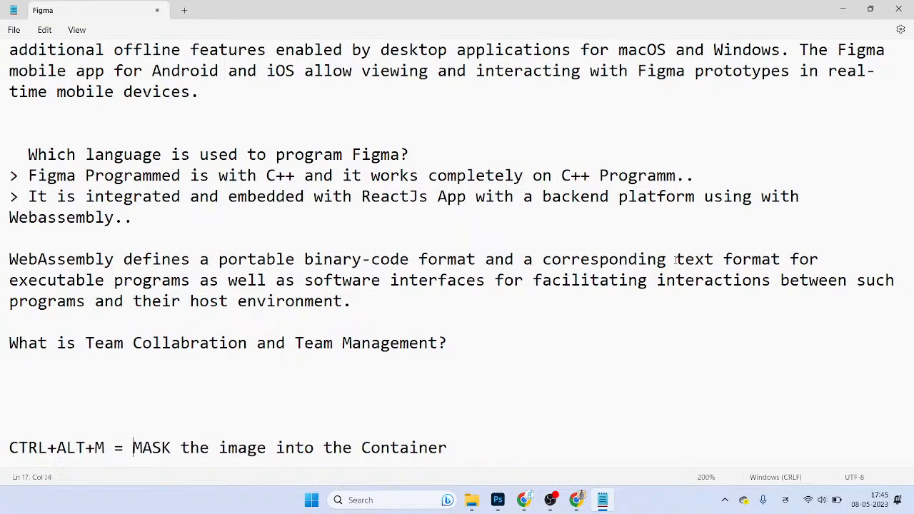
left_click(785, 499)
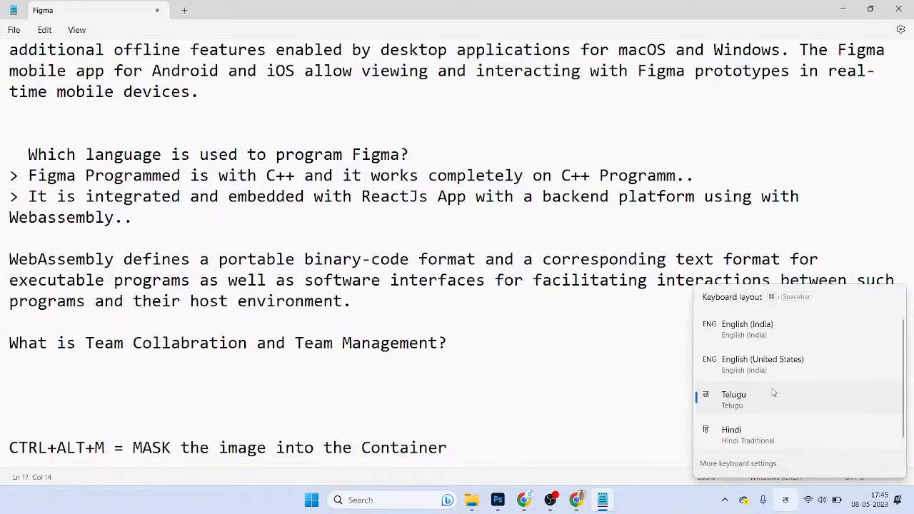
left_click(750, 323)
Step: Rewrite the mask line: select the image and container, click the shortcut key, so it will mask
type("Select the 2")
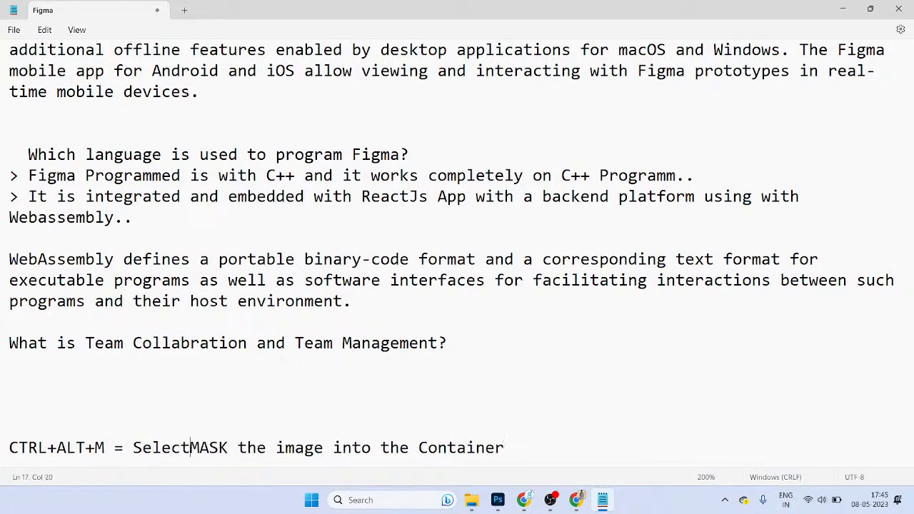
type(" obje")
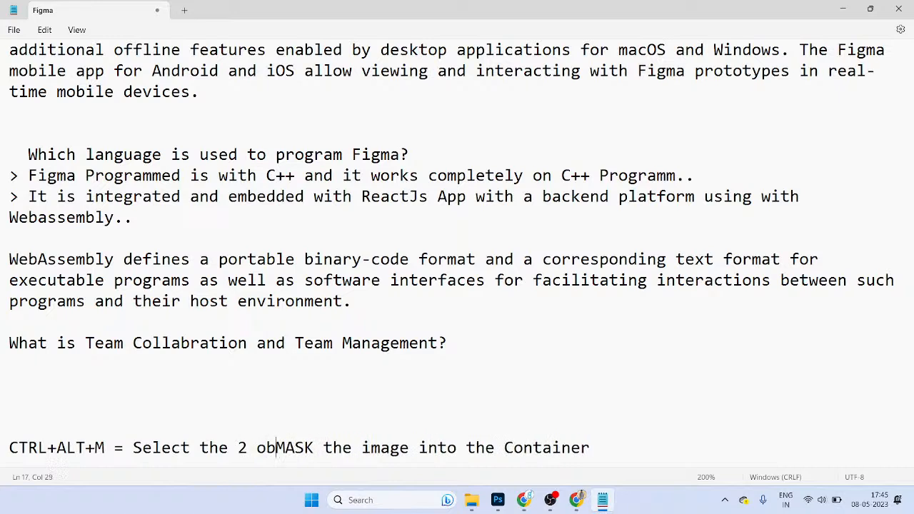
key("BackSpace")
key("BackSpace")
key("BackSpace")
key("BackSpace")
key("BackSpace")
key("BackSpace")
type("image ")
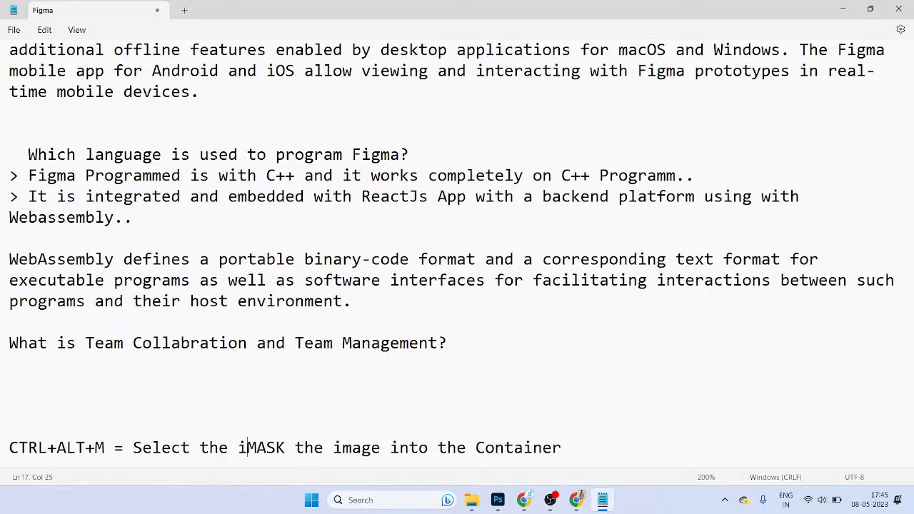
type("and contain")
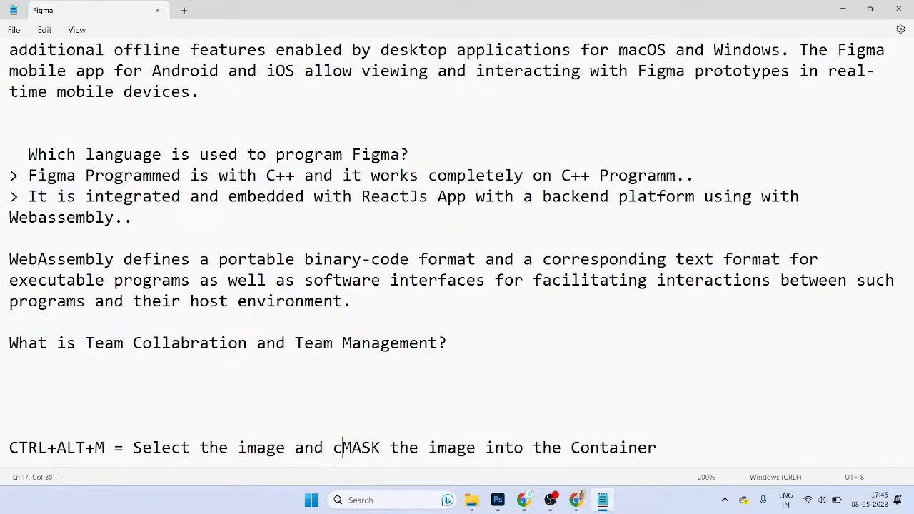
type("er and cli")
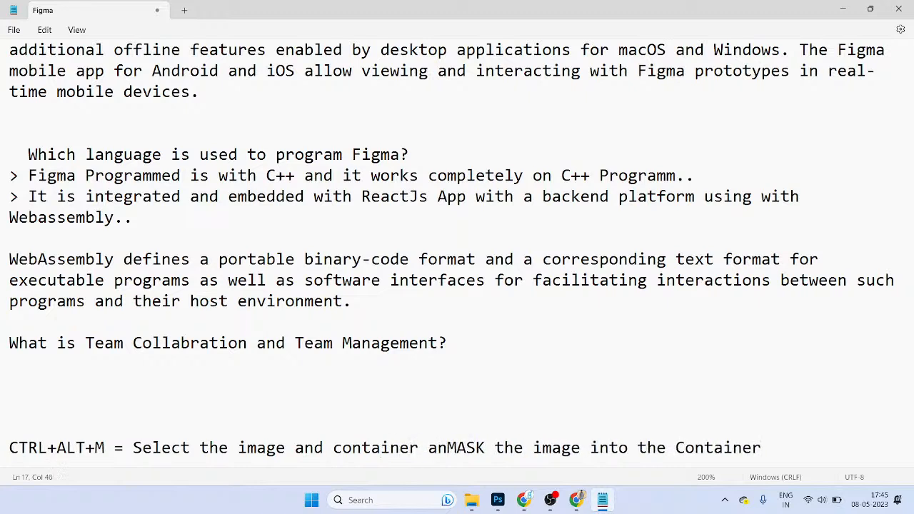
type("ck the")
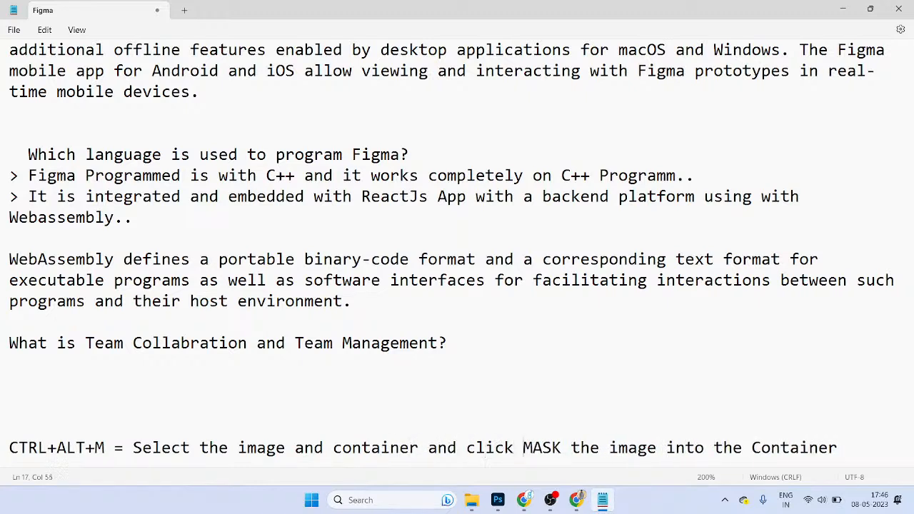
type(" shor")
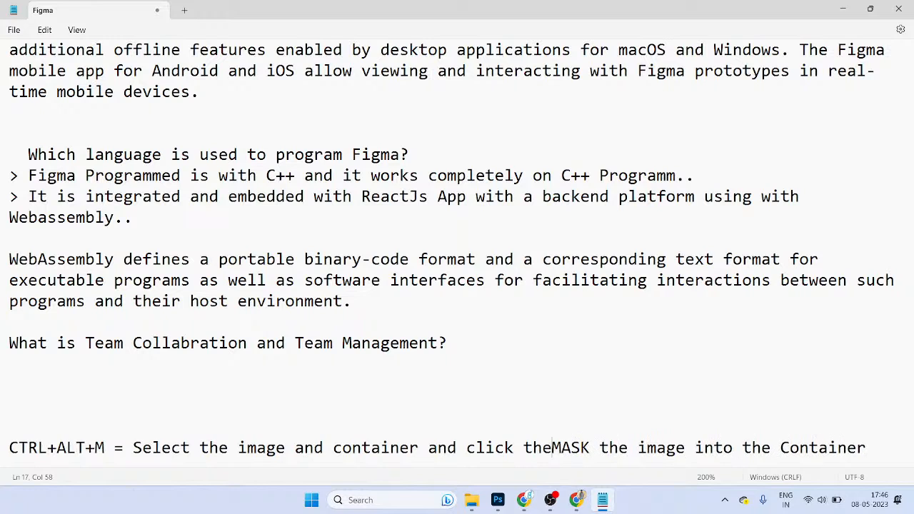
type("t key")
key("BackSpace")
key("BackSpace")
key("BackSpace")
key("BackSpace")
type("cut ")
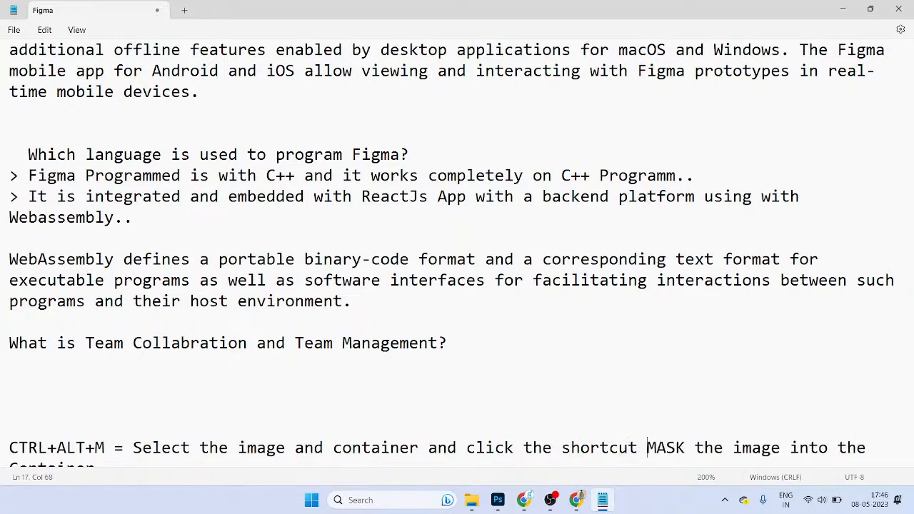
type("key ,")
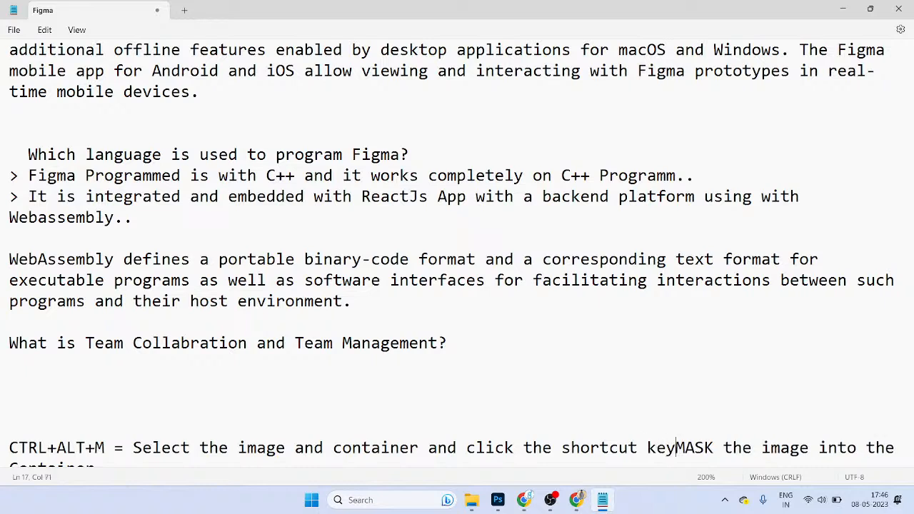
key("BackSpace")
key("BackSpace")
key("BackSpace")
type(", so")
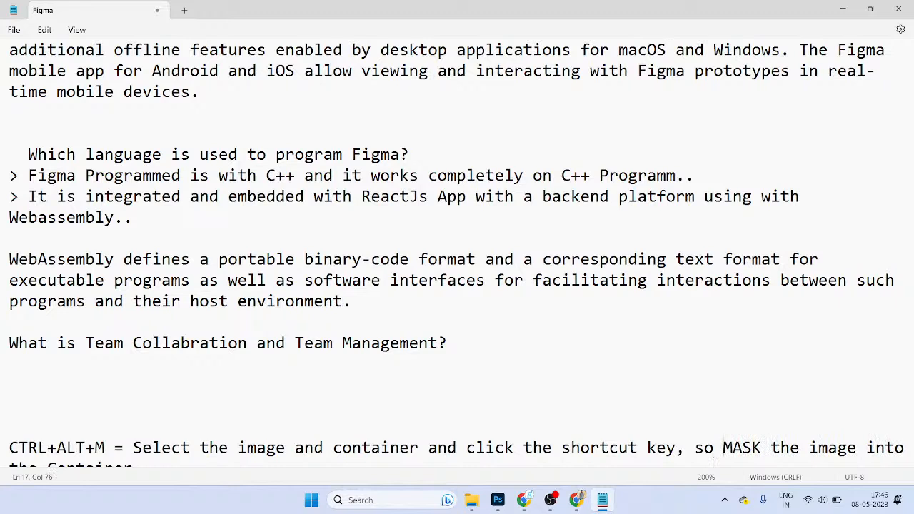
key("Delete")
key("Delete")
key("Delete")
key("Delete")
key("Delete")
key("Delete")
key("Delete")
key("Delete")
key("Delete")
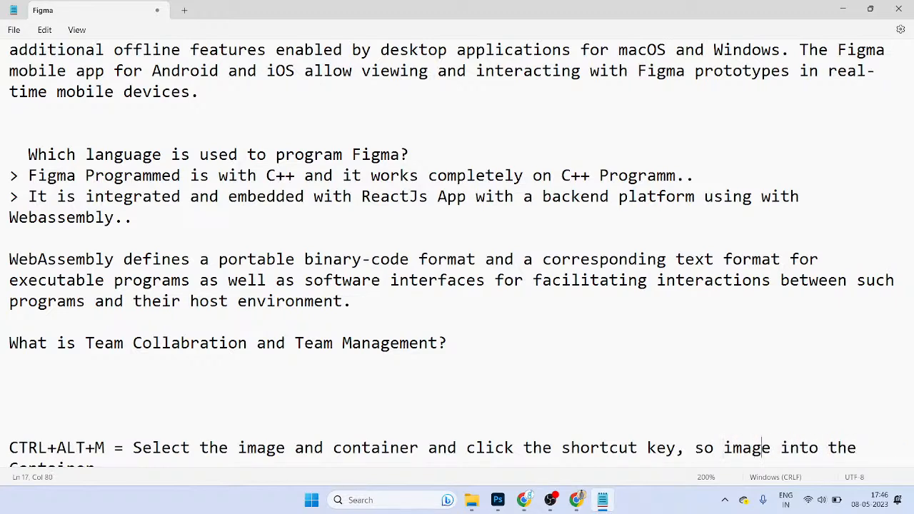
type("will mask ")
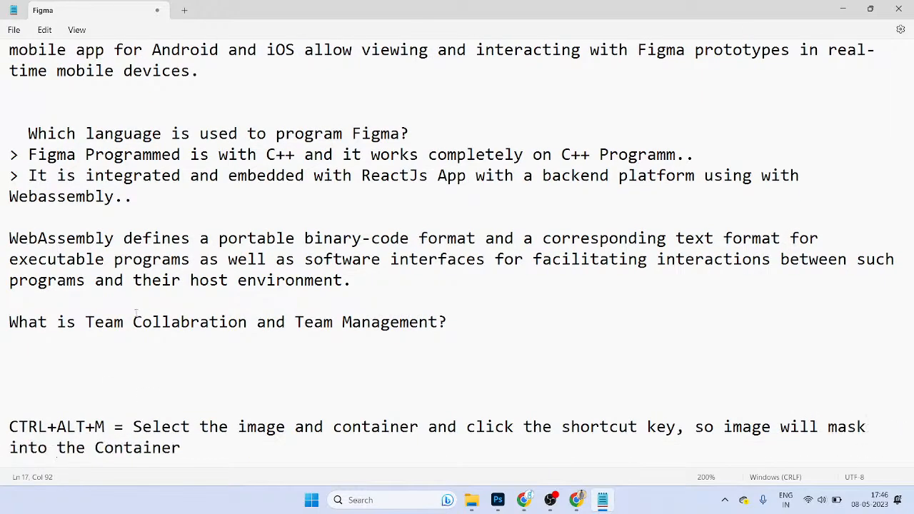
type("`")
Step: Add '/Object' after 'container' and remove the stray extra t and backtick
scroll(107, 321, "down", 1)
left_click(302, 428)
left_click_drag(238, 366, 256, 366)
left_click(371, 365)
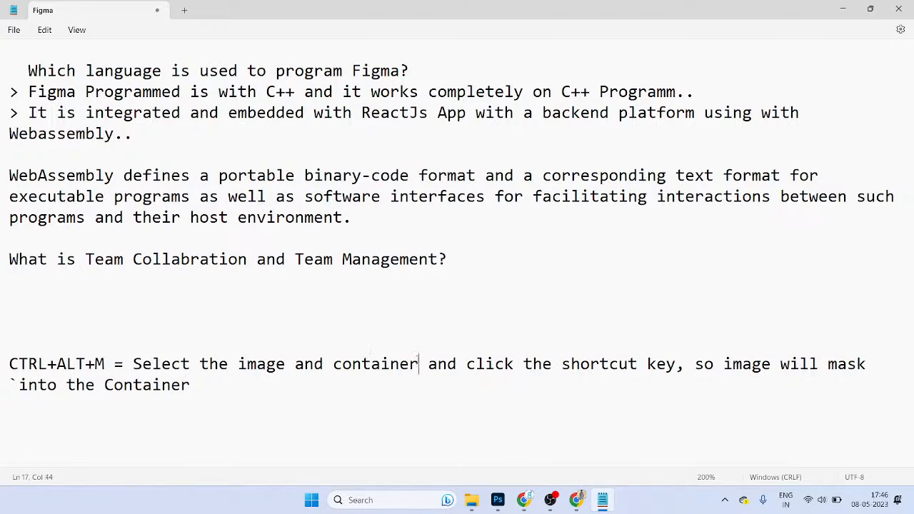
type("/Object")
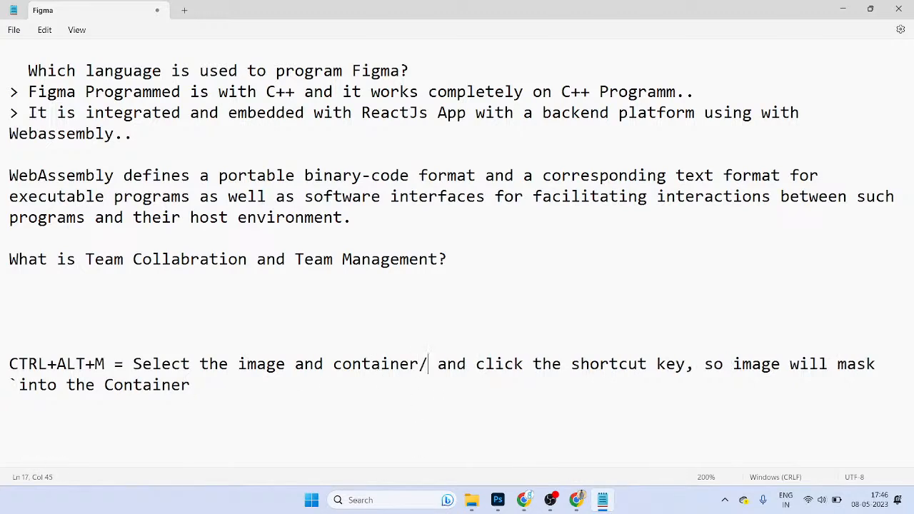
type("t")
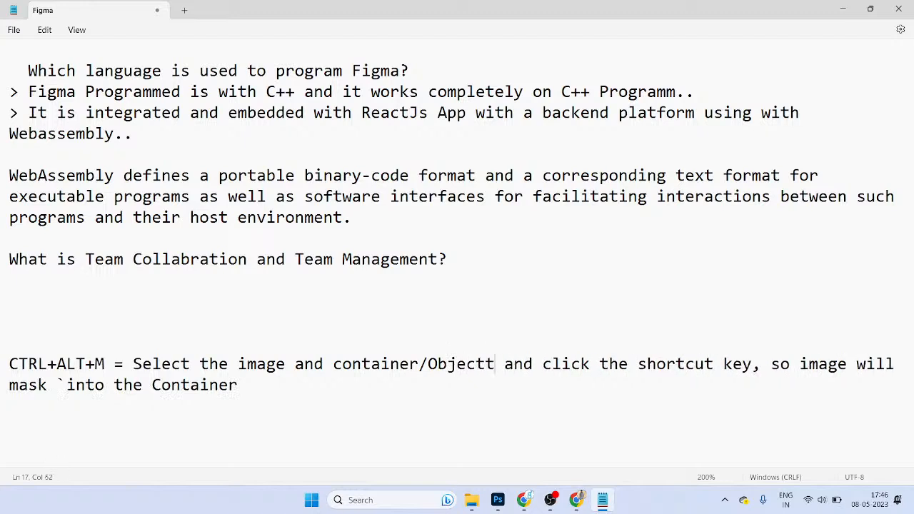
key("BackSpace")
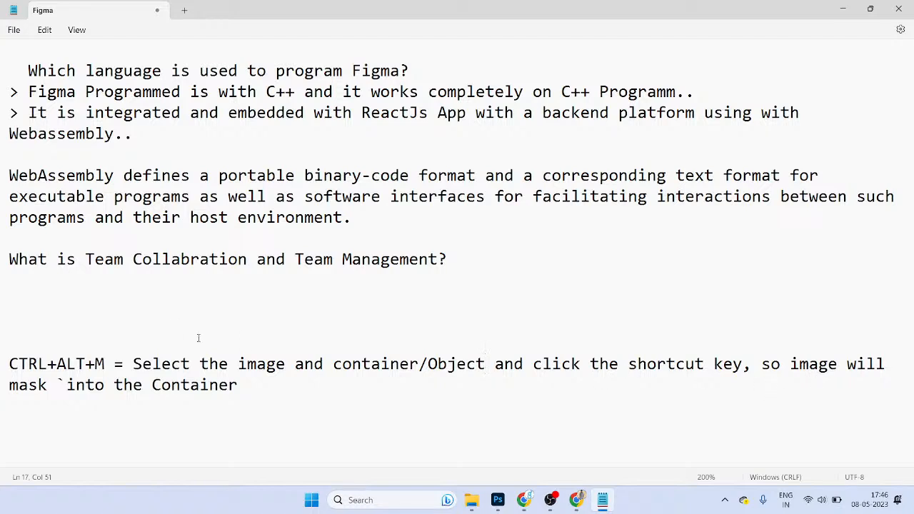
key("BackSpace")
key("BackSpace")
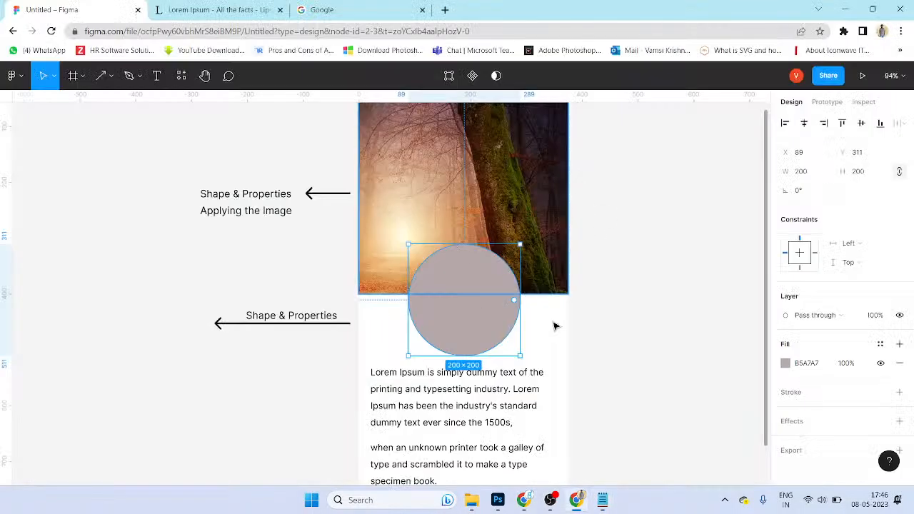
Step: Return to Figma, reposition the canvas and select the forest image group
left_click(573, 361)
key("ctrl+z")
left_click_drag(570, 359, 565, 341)
left_click_drag(594, 222, 587, 279)
left_click(535, 213)
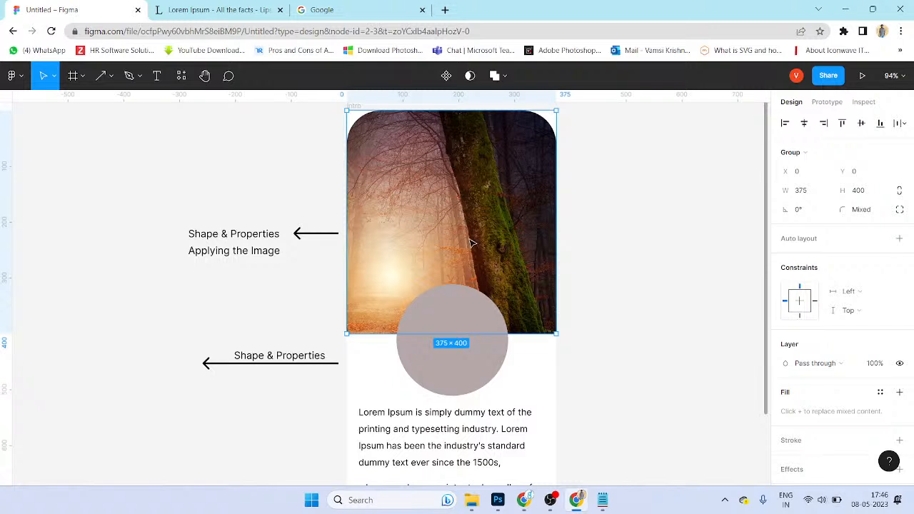
Step: Retype the top 'Shape & Properties' label as 'Frame' and move it right beside its arrow
left_click(323, 359)
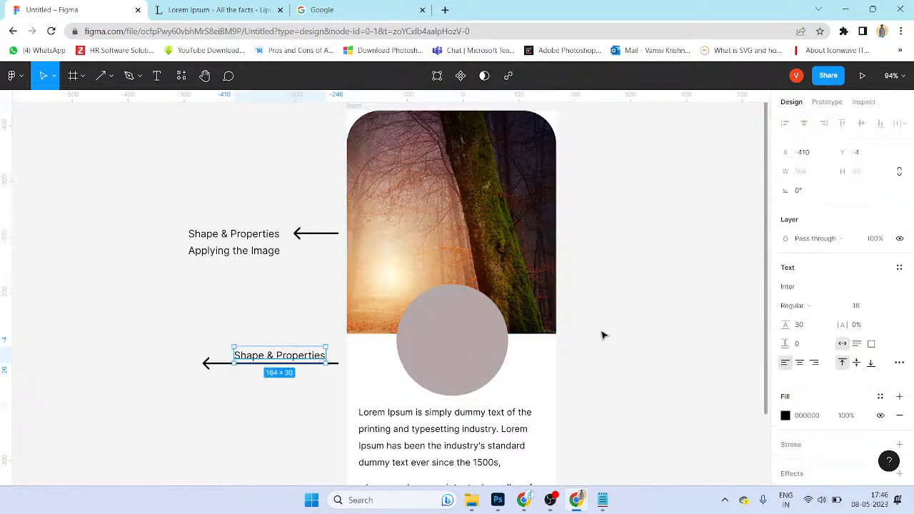
scroll(582, 278, "up", 2)
left_click(367, 169)
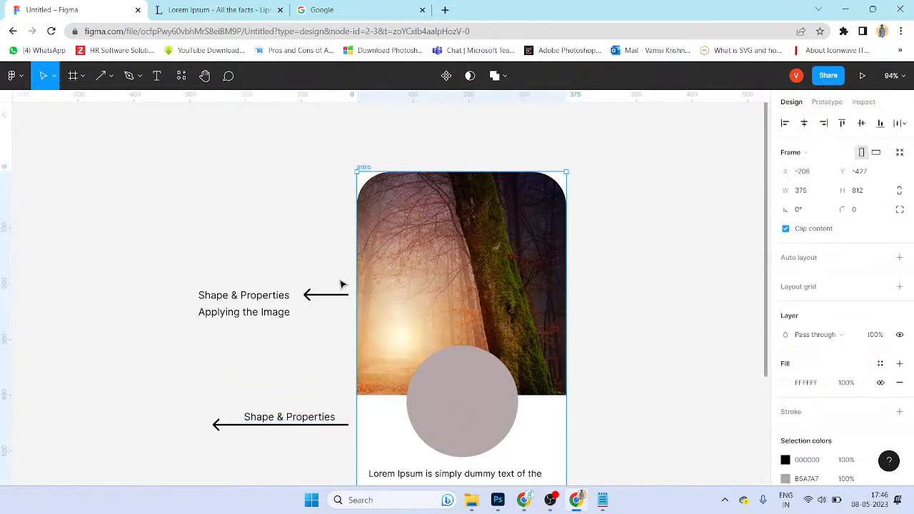
left_click_drag(349, 282, 340, 173)
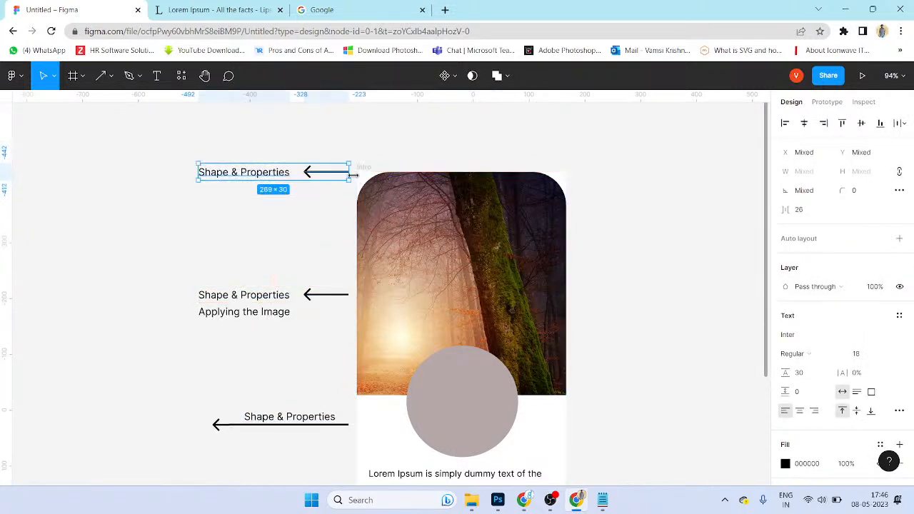
double_click(269, 173)
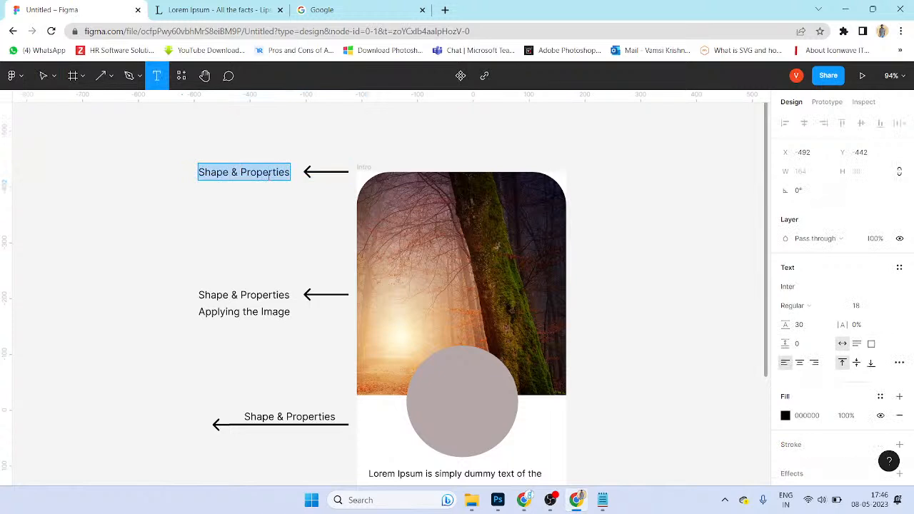
type("FRame")
key("Escape")
key("Escape")
left_click_drag(230, 174, 288, 179)
left_click(288, 257)
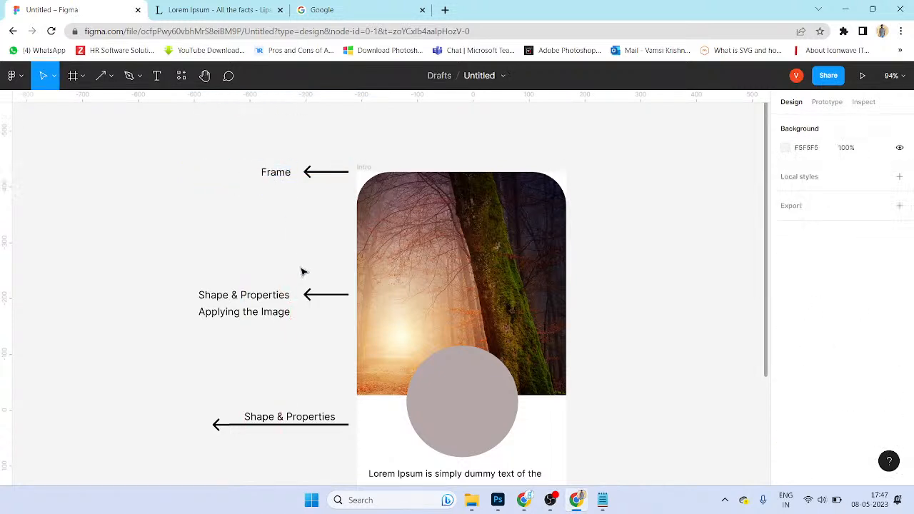
scroll(292, 236, "down", 4)
Step: Duplicate the left label and arrow to the right side and flip the arrow to point right
left_click_drag(227, 247, 589, 376)
left_click(578, 436)
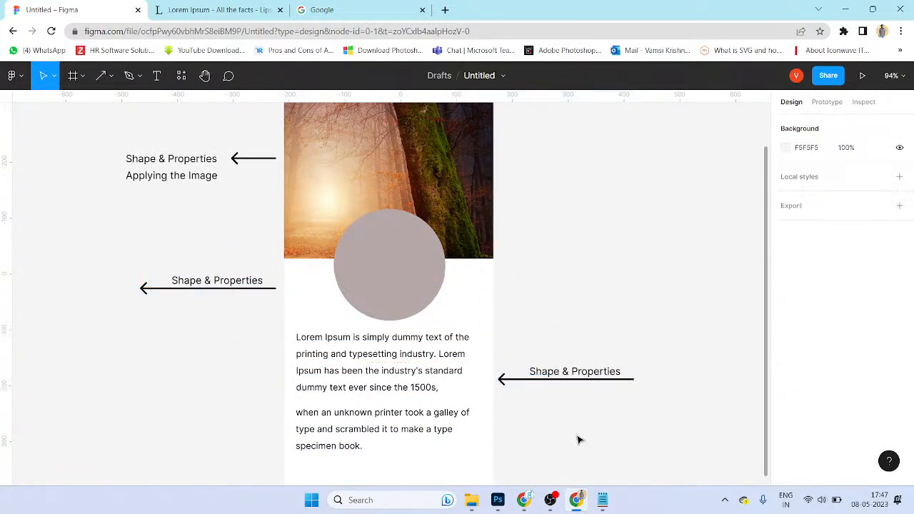
left_click(511, 383)
left_click_drag(636, 373, 518, 383)
Step: Retype the duplicated label as 'Text'
key("t")
left_click(590, 372)
key("ctrl+a")
type("TE")
key("Escape")
key("Return")
left_click(542, 371)
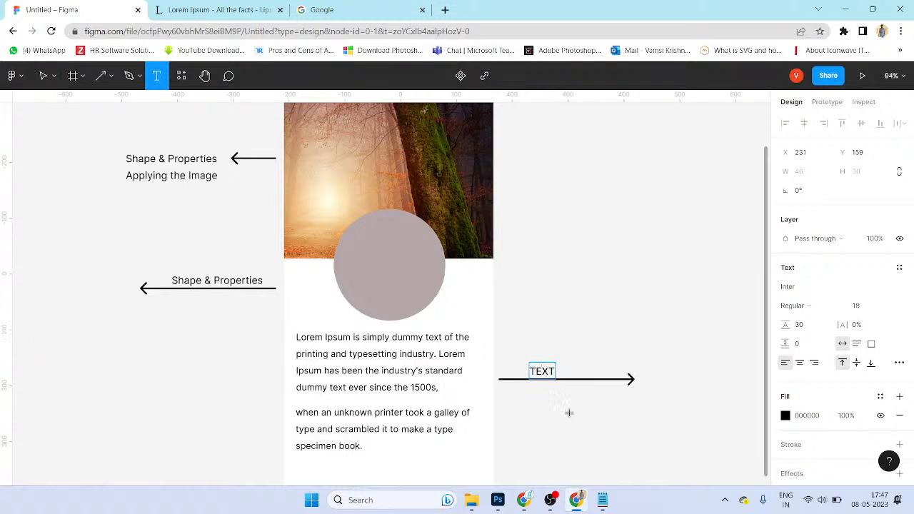
key("BackSpace")
key("BackSpace")
key("BackSpace")
type("ext")
key("Escape")
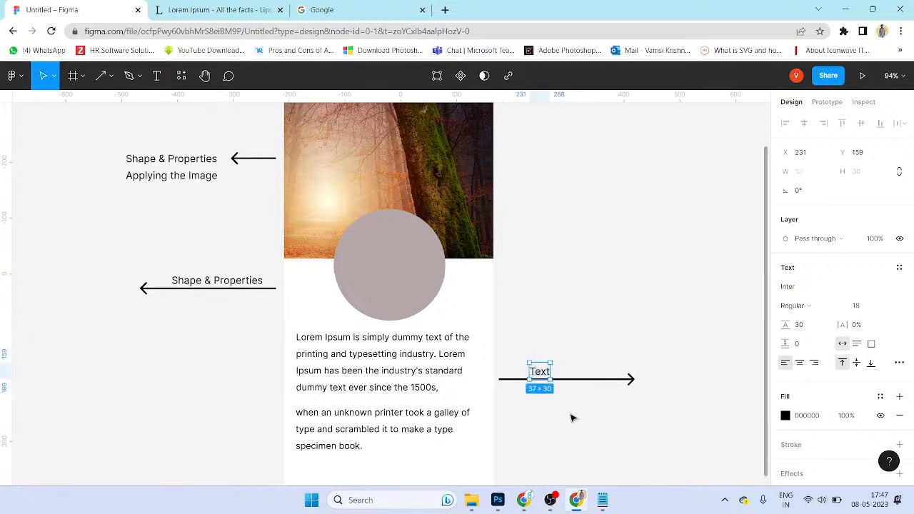
scroll(554, 432, "down", 2)
left_click(425, 257)
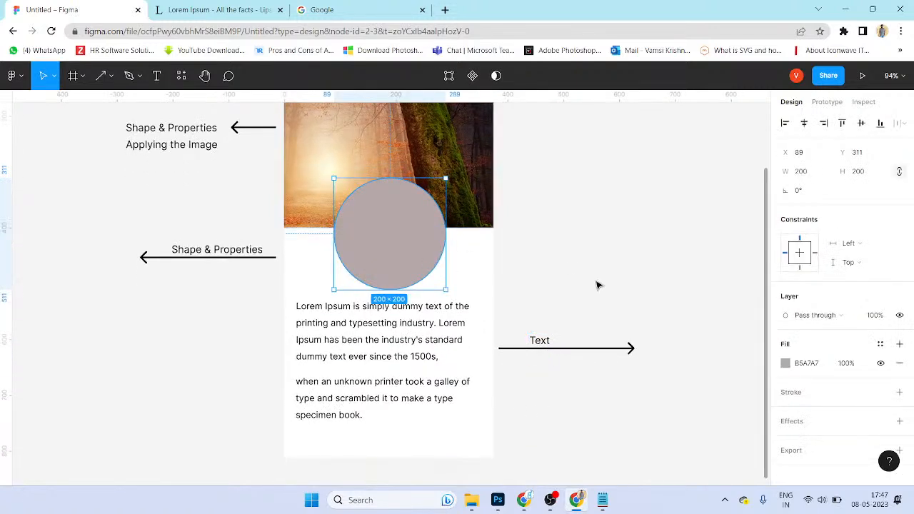
Step: Select the lorem paragraphs and the grey circle, then clear the selection
scroll(600, 284, "down", 1)
scroll(596, 266, "down", 1)
scroll(464, 322, "down", 1)
left_click(430, 309)
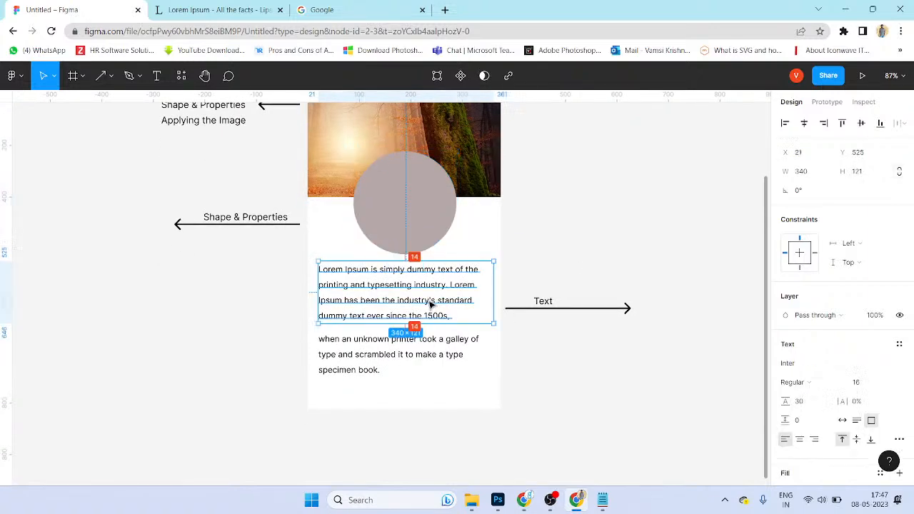
left_click(438, 343, "shift")
left_click_drag(557, 221, 545, 310)
left_click(545, 310)
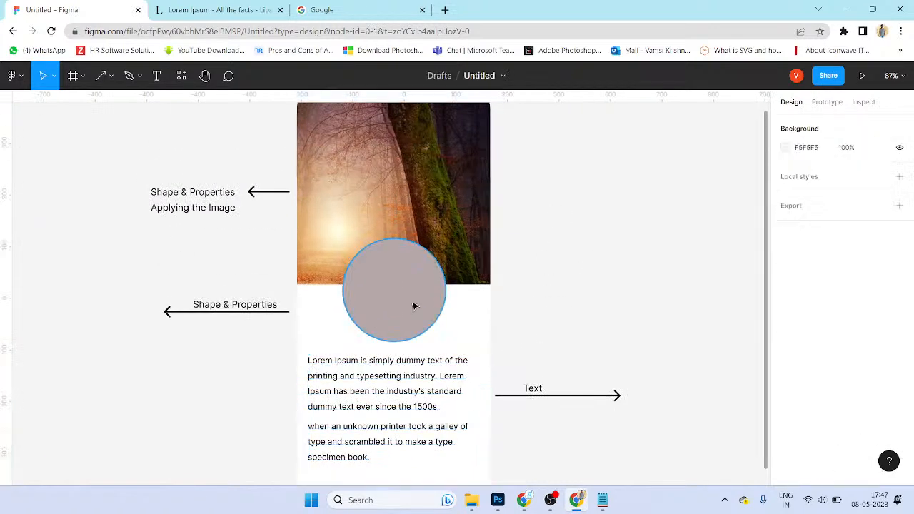
left_click(415, 306)
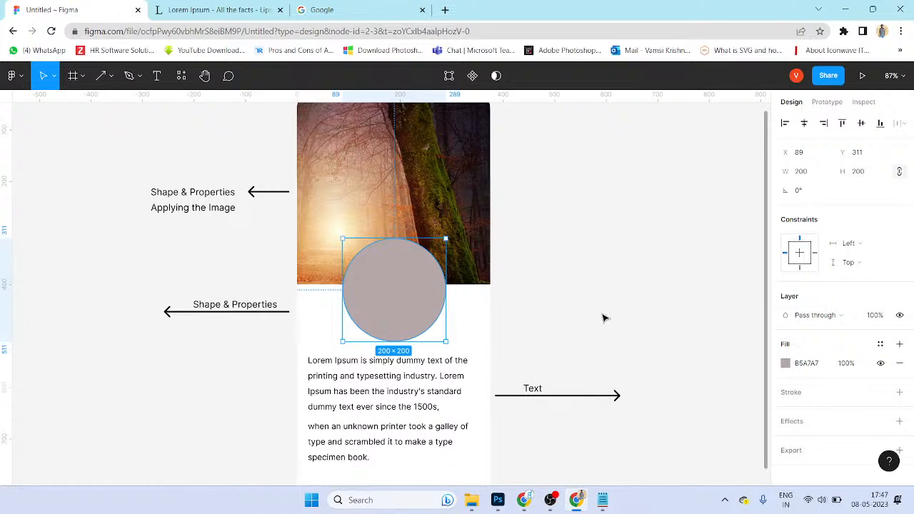
right_click(591, 282)
left_click(557, 309)
left_click(558, 309)
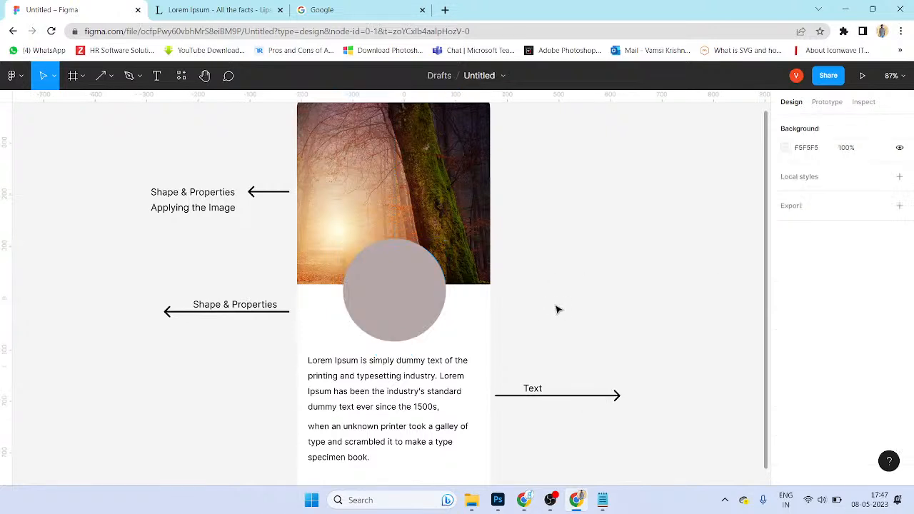
Step: Cancel the Place image file picker, then drop a 100 px arrow right of the frame
left_click(100, 76)
left_click(82, 75)
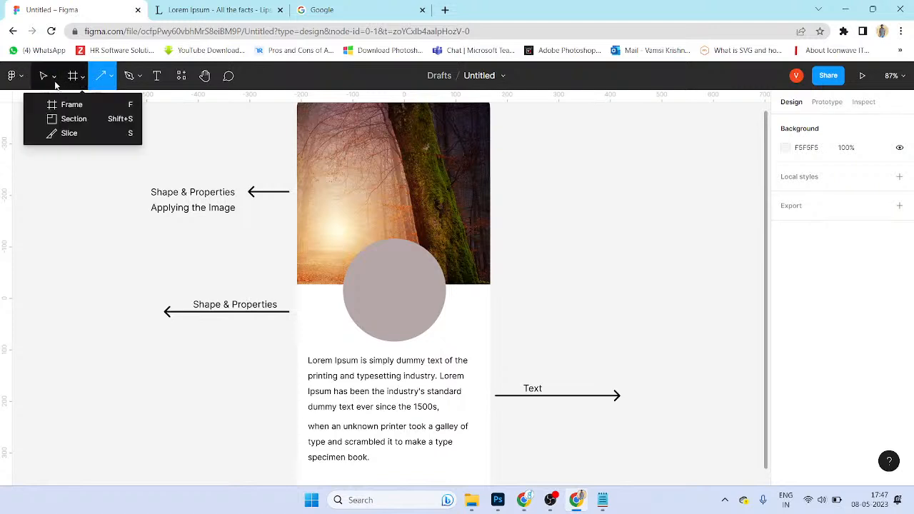
left_click(53, 77)
left_click(15, 78)
left_click(13, 75)
mouse_move(45, 169)
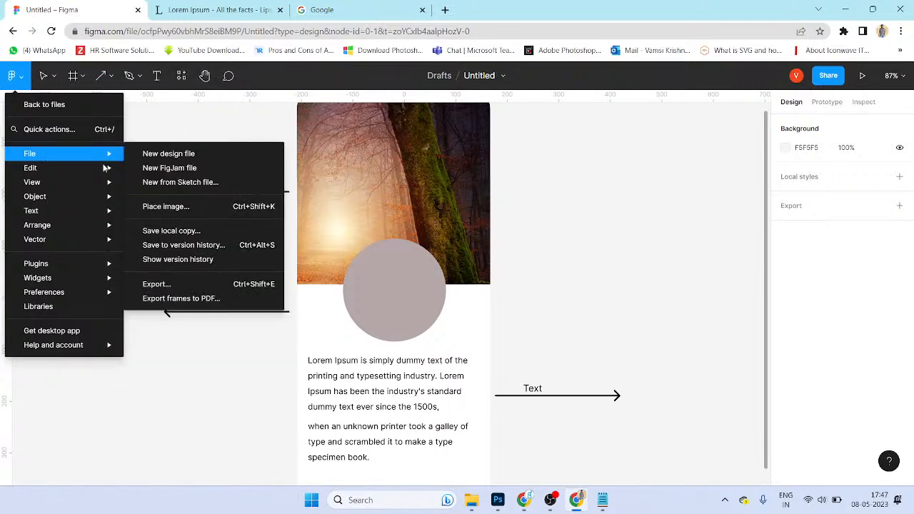
left_click(209, 208)
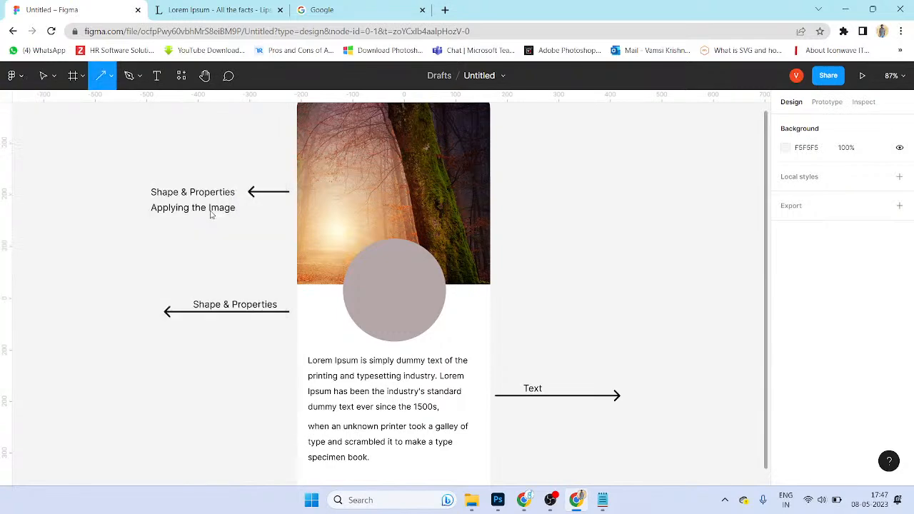
left_click(441, 267)
left_click(603, 296)
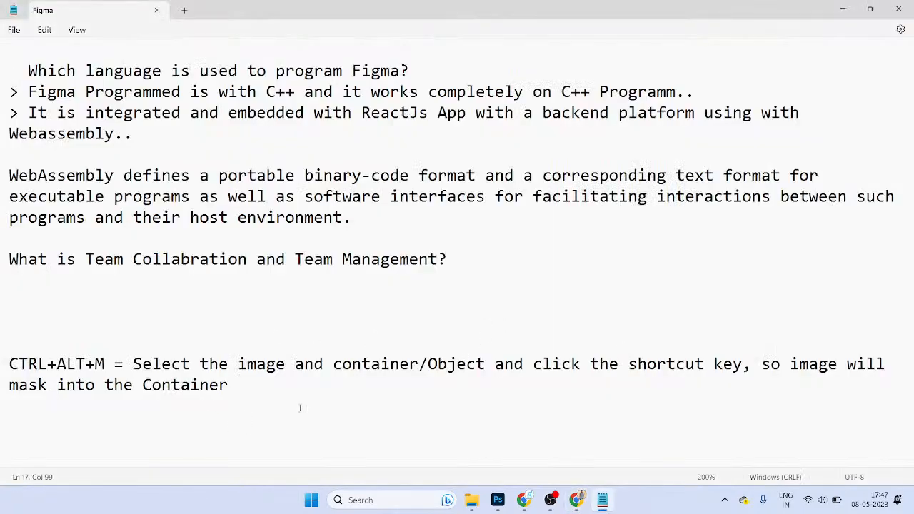
Step: Duplicate the CTRL+ALT+M note line below and change its shortcut to CTRL+SHIFT+K
scroll(300, 408, "down", 2)
triple_click(6, 243)
key("ctrl+c")
left_click(55, 308)
key("ctrl+v")
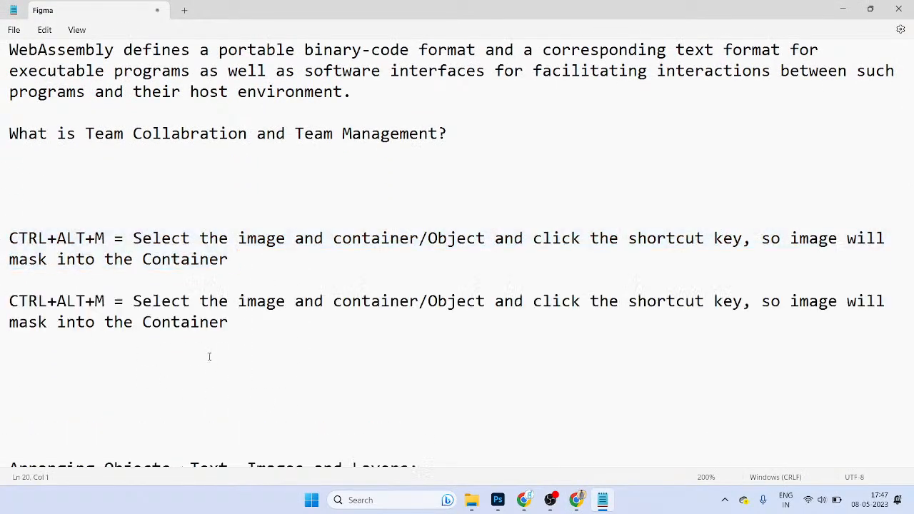
mouse_move(66, 302)
left_mouse_down()
mouse_move(74, 305)
mouse_move(57, 305)
left_mouse_up()
type("SHIK")
key("BackSpace")
type("FT")
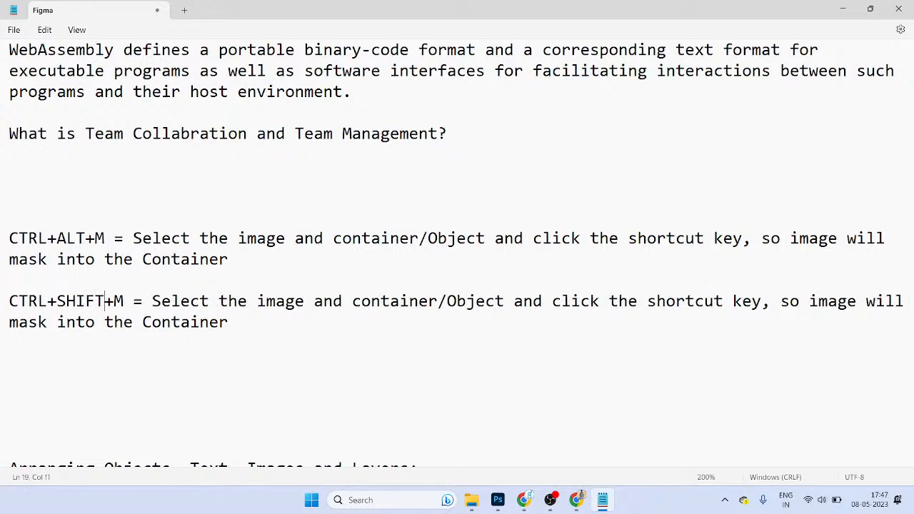
key("BackSpace")
type("K")
Step: Replace the copied line's description with 'PLACE a IMAGE'
key("ctrl+shift+Right")
key("shift+End")
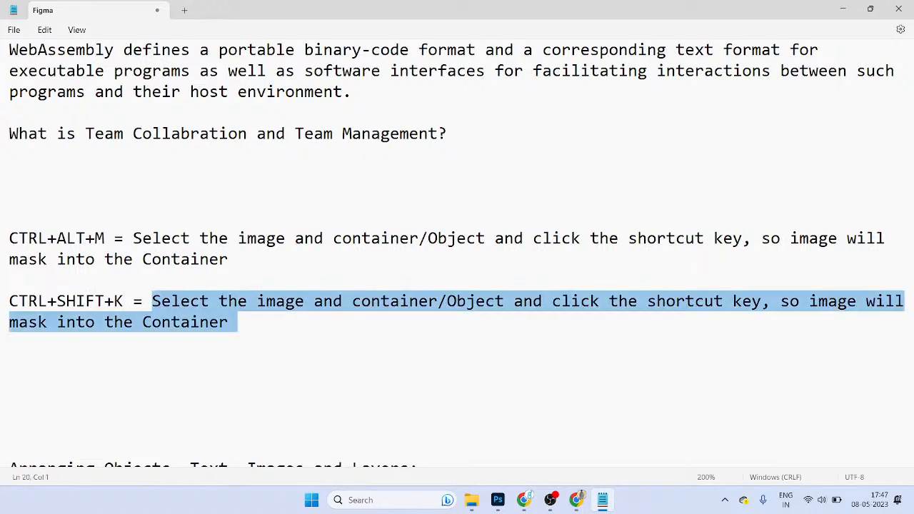
type("PLACE T")
key("BackSpace")
type("a IMAGE")
left_click_drag(276, 301, 1, 307)
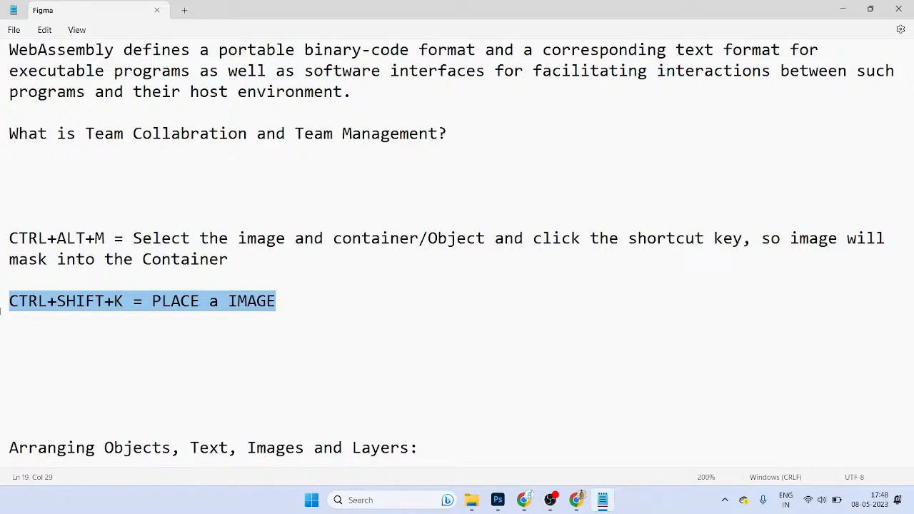
Step: In Figma, rename the lower arrow's label to 'Add Text & Formatting' and set it above its arrow
key("alt+Tab")
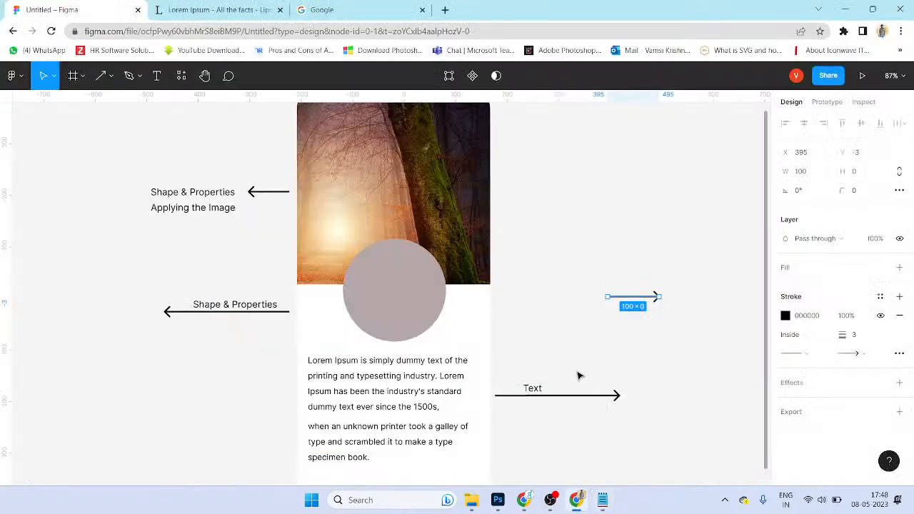
double_click(530, 390)
type("ADD")
key("BackSpace")
key("BackSpace")
key("BackSpace")
type("Add")
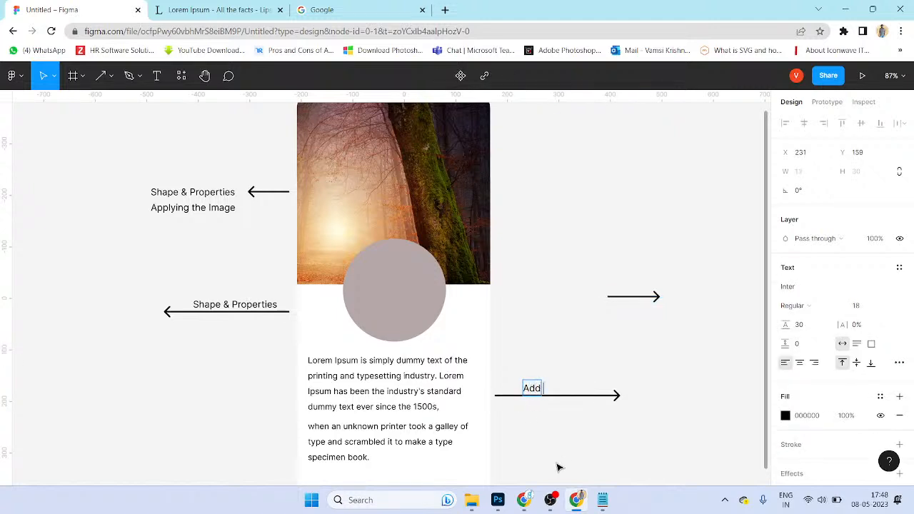
type(" Text & Formatting")
key("Escape")
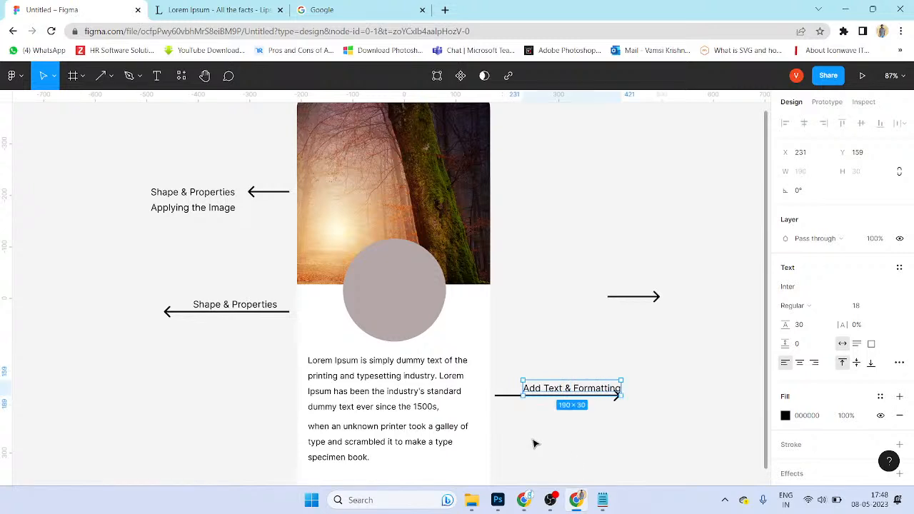
left_click_drag(581, 388, 561, 385)
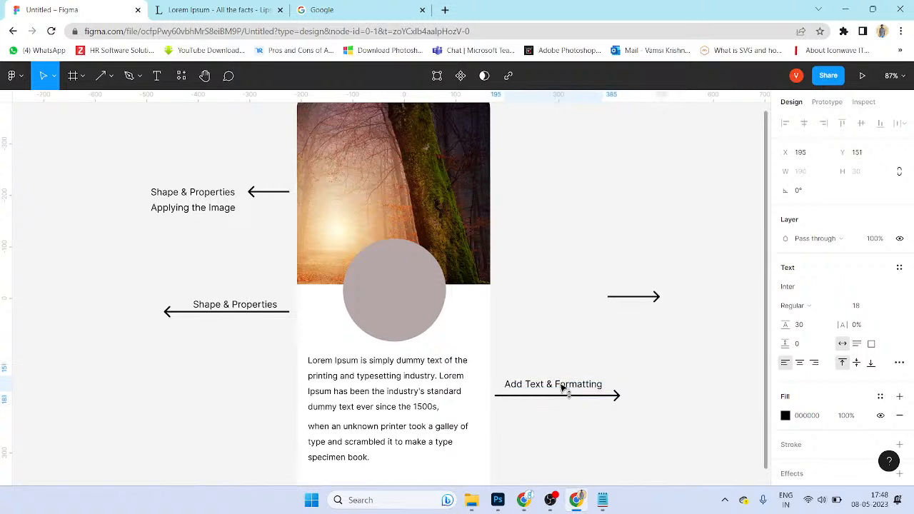
left_click(581, 443)
Step: Move the short arrow beside the frame and add a copied 'Applying Images' label next to it
left_click_drag(654, 306, 540, 305)
left_click_drag(561, 388, 609, 309)
key("Return")
type("Appl")
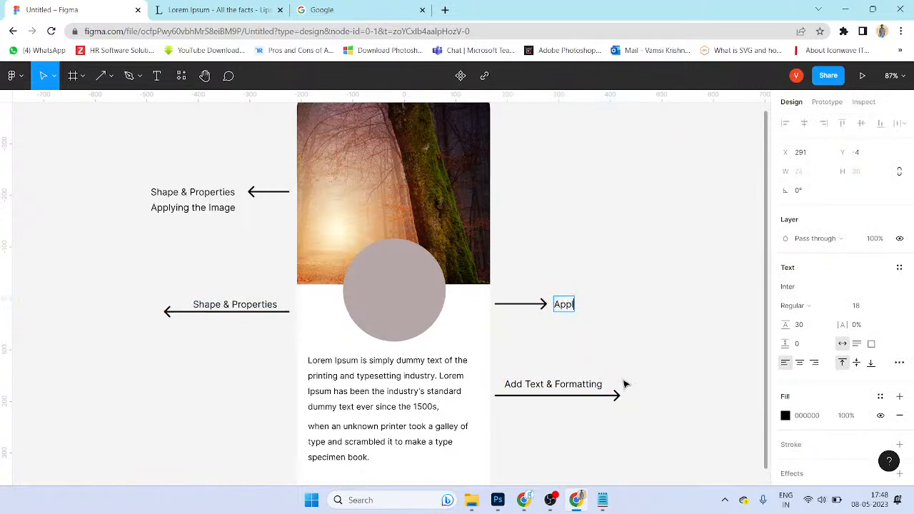
type("ying Images")
key("Escape")
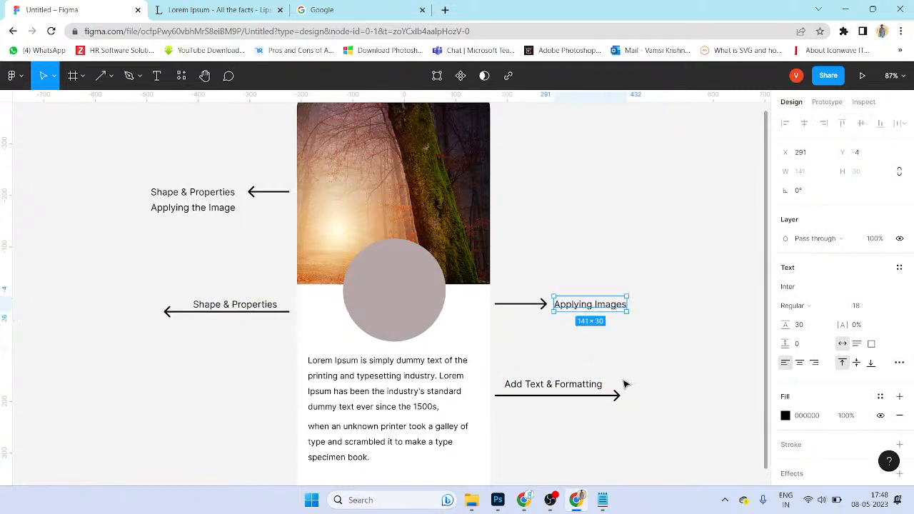
left_click_drag(693, 412, 676, 326)
left_click(594, 391)
left_click(401, 312)
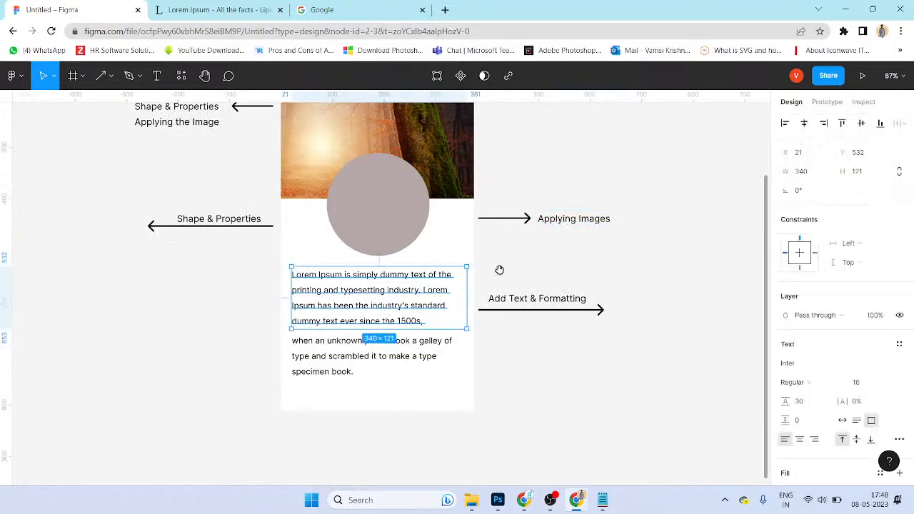
left_click_drag(502, 247, 488, 365)
left_click(386, 343)
left_click(629, 383)
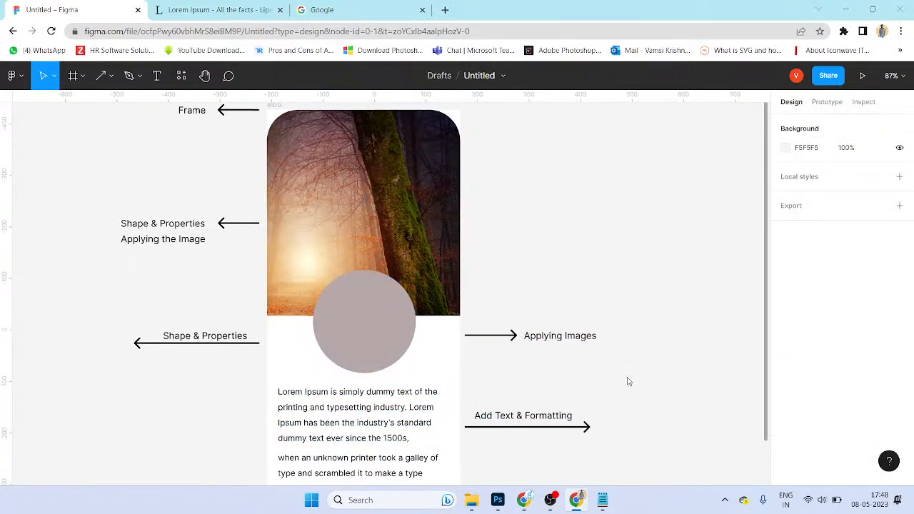
Step: Place image 0000 from Desktop > IMAGES IMAGES > Images on the canvas right of the Intro frame
key("ctrl+shift+k")
scroll(346, 192, "down", 2)
scroll(345, 192, "up", 2)
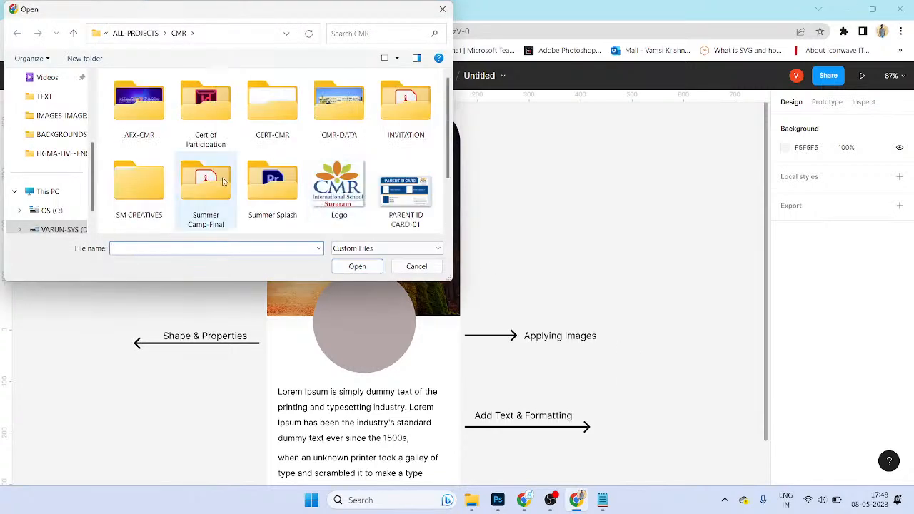
left_click(344, 114)
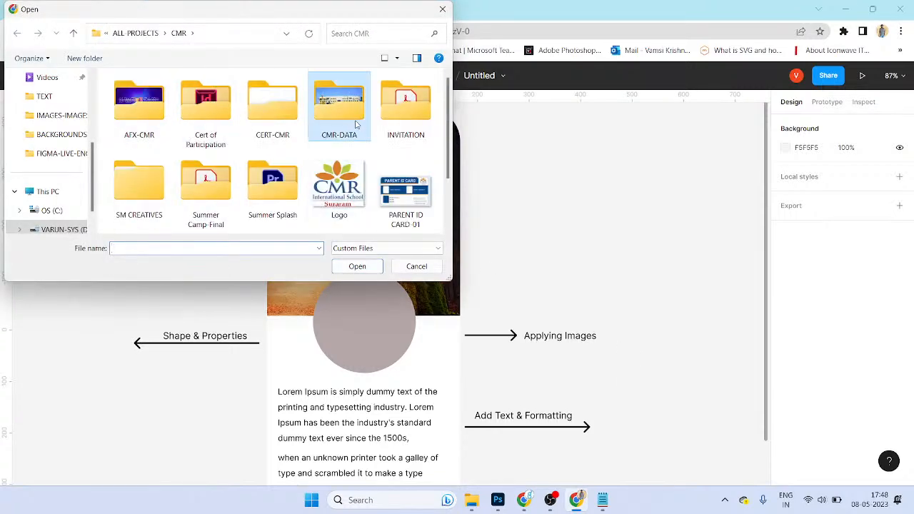
left_click(68, 230)
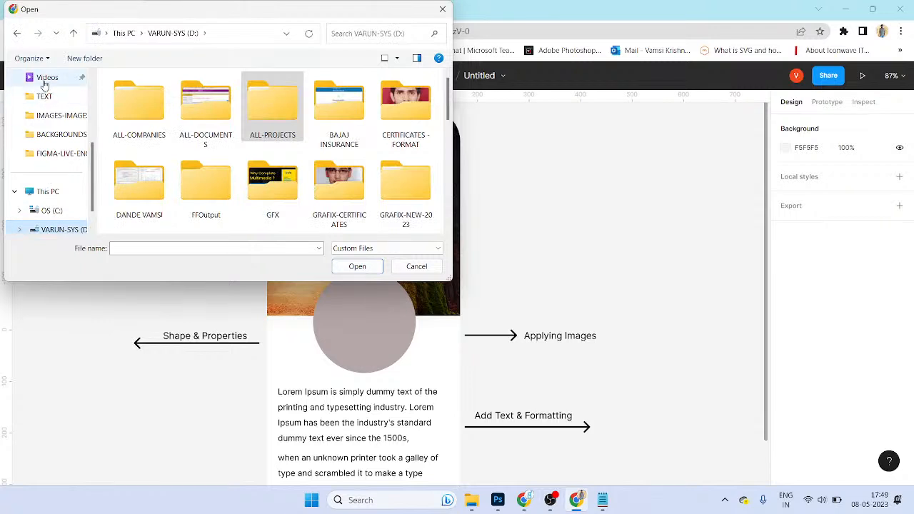
scroll(41, 93, "up", 5)
left_click(54, 151)
left_click(56, 137)
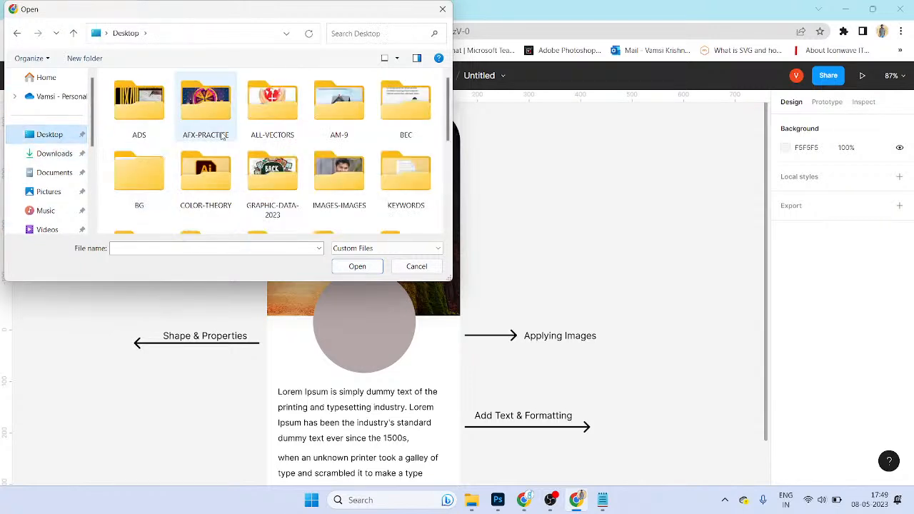
double_click(346, 203)
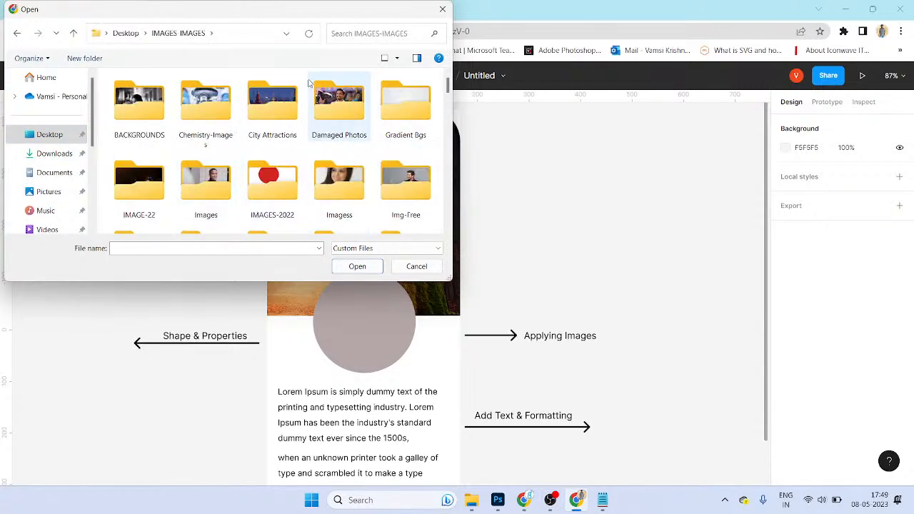
double_click(207, 195)
double_click(217, 109)
left_click(618, 334)
left_click_drag(644, 364, 612, 323)
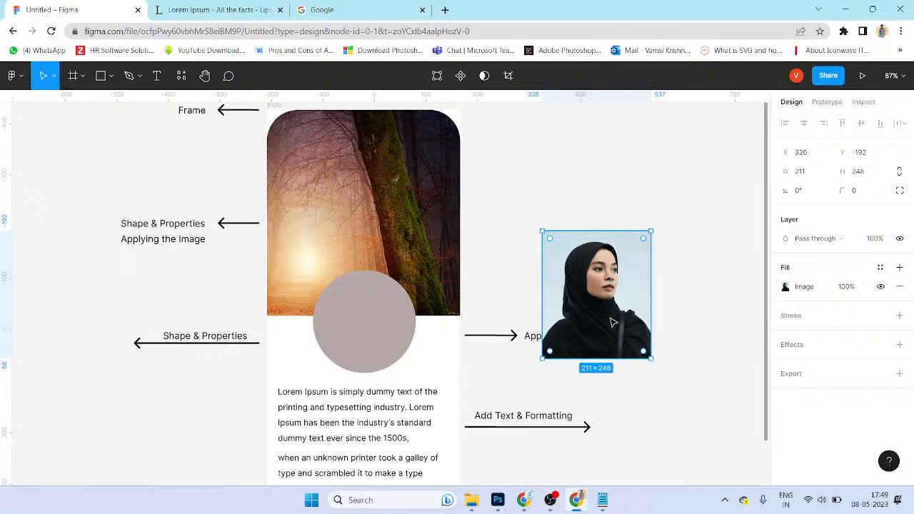
Step: Move the portrait photo onto the grey circle, try a circle mask, then undo it
left_click(689, 330)
left_click_drag(635, 319, 417, 352)
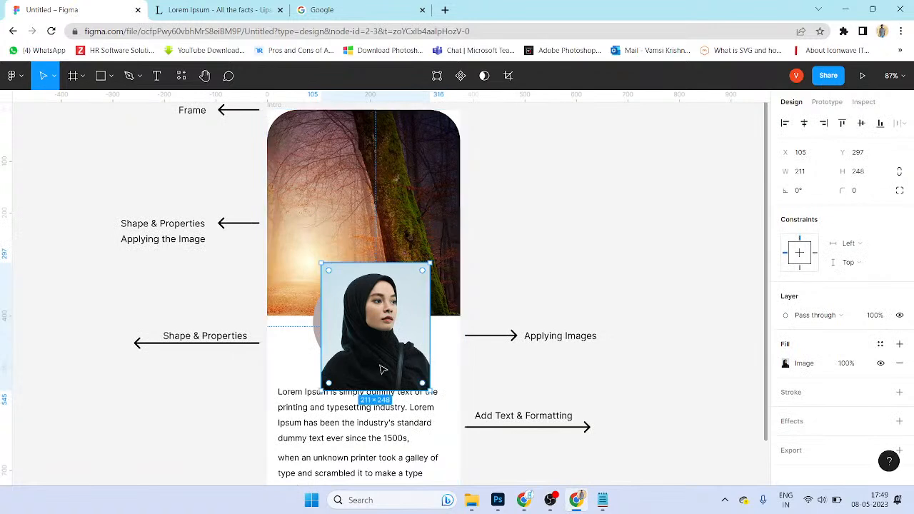
left_click(318, 330, "shift")
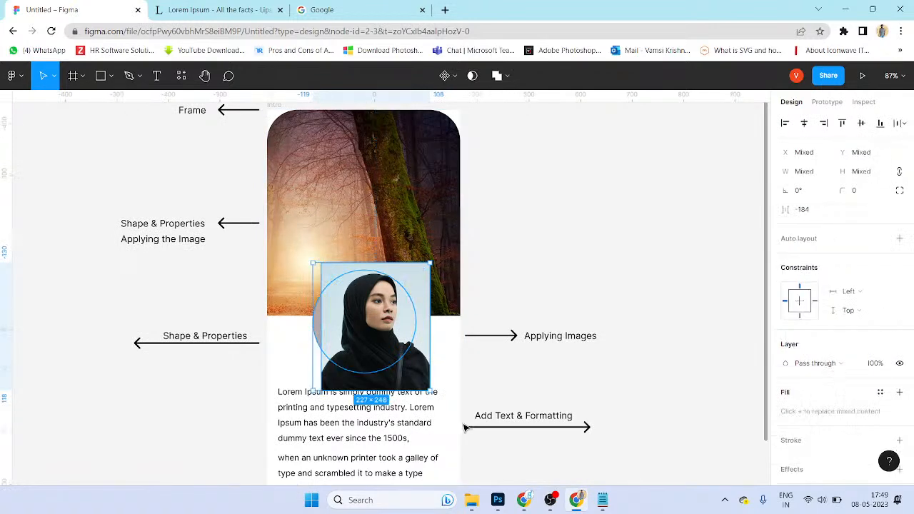
key("ctrl+alt+m")
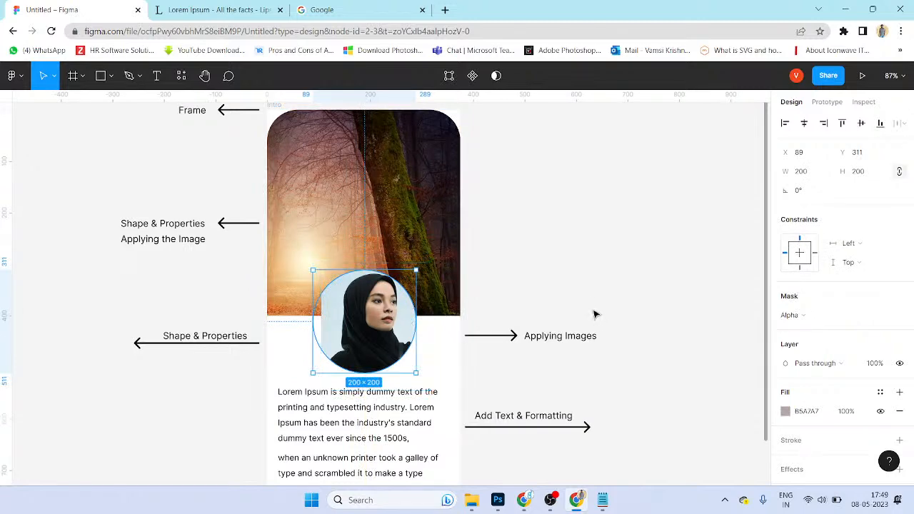
key("ctrl+z")
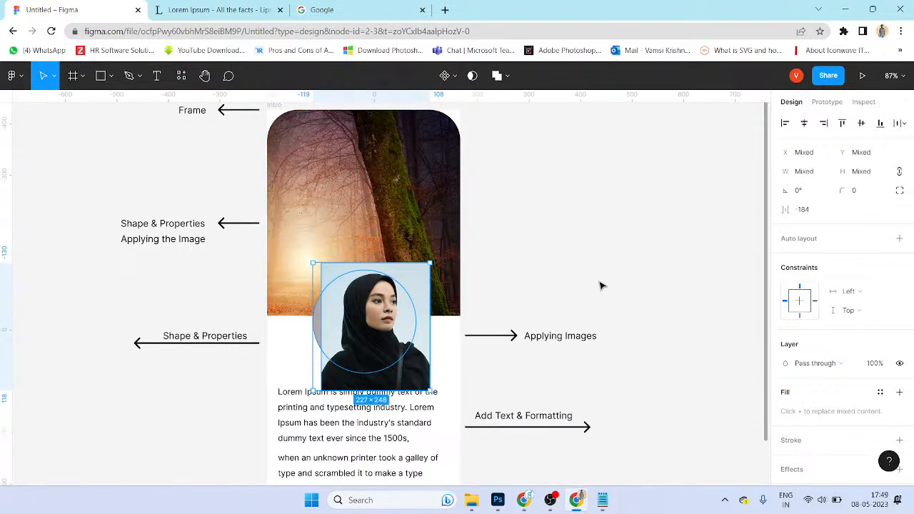
Step: Nudge the photo slightly right over the circle, test the mask again and undo it
left_click(600, 285)
left_click(421, 348)
left_click_drag(422, 347, 430, 344)
left_click(592, 288)
left_click(350, 338)
left_click(321, 326, "shift")
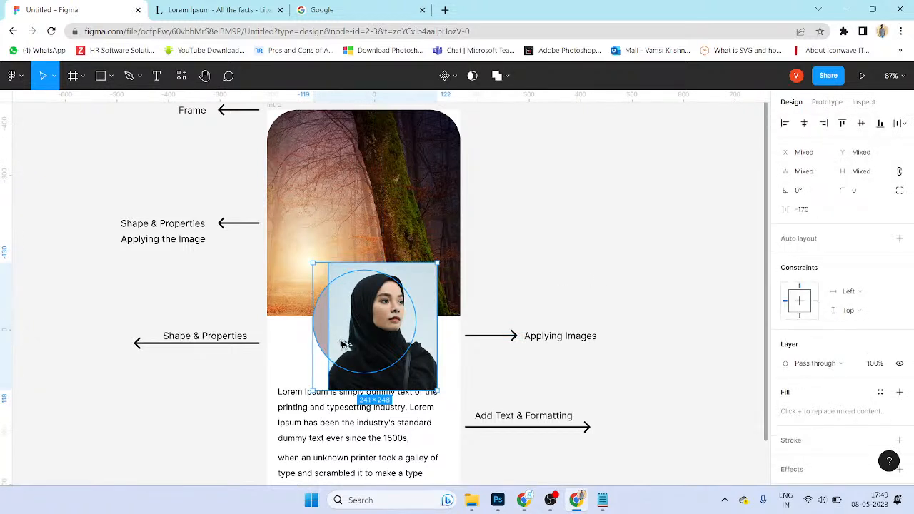
key("ctrl+alt+m")
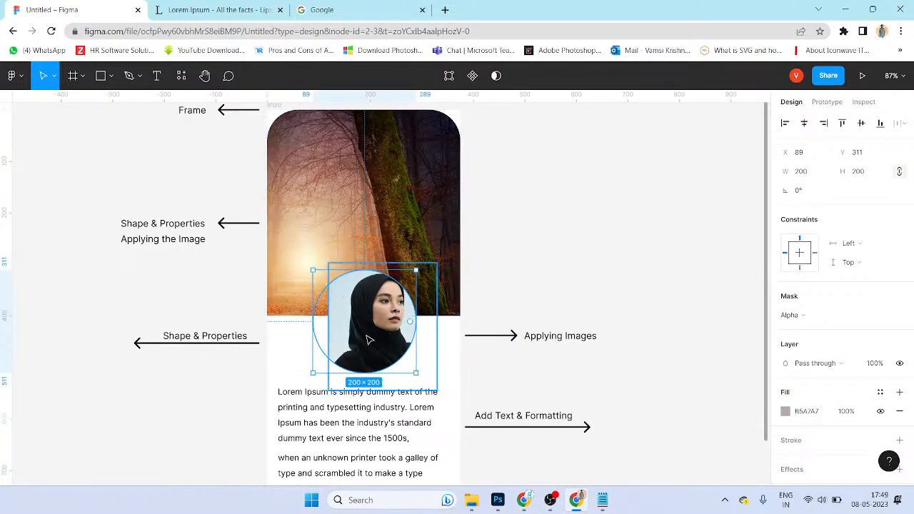
key("ctrl+z")
left_click(638, 294)
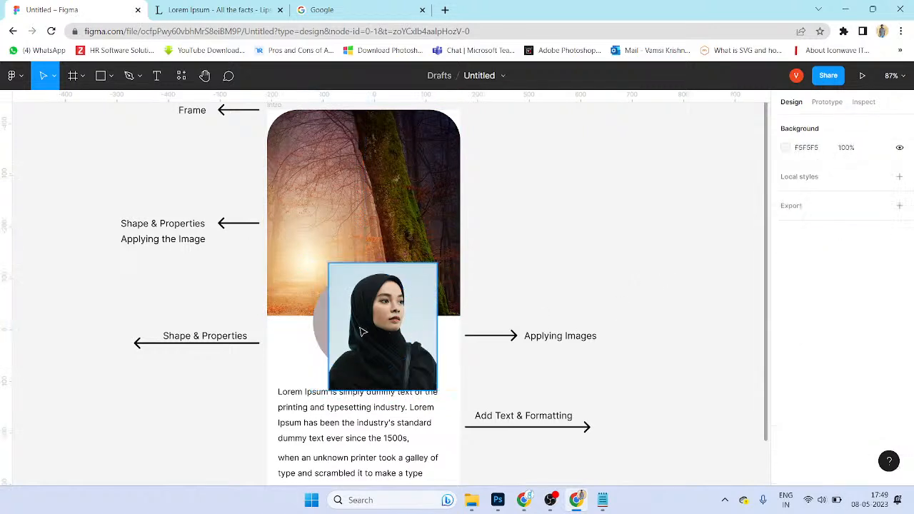
left_click(325, 318)
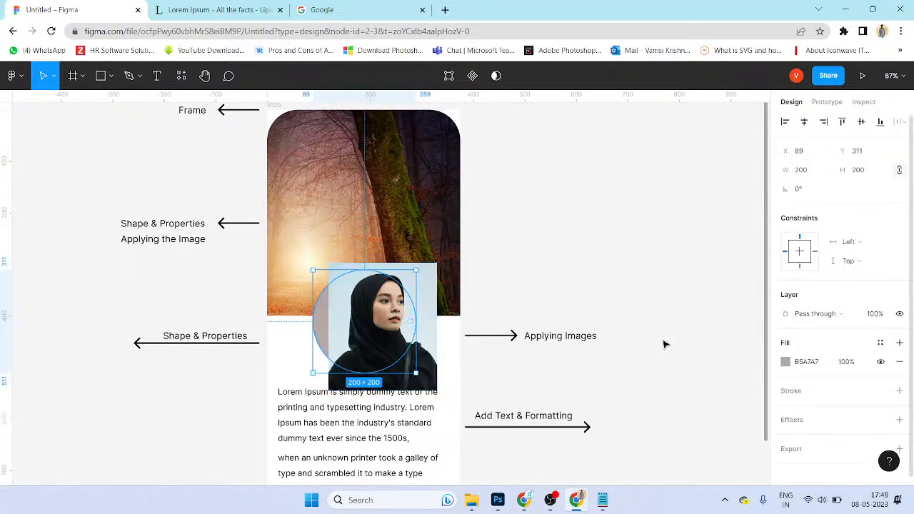
Step: Give the grey circle a black stroke of weight 10
left_click(899, 391)
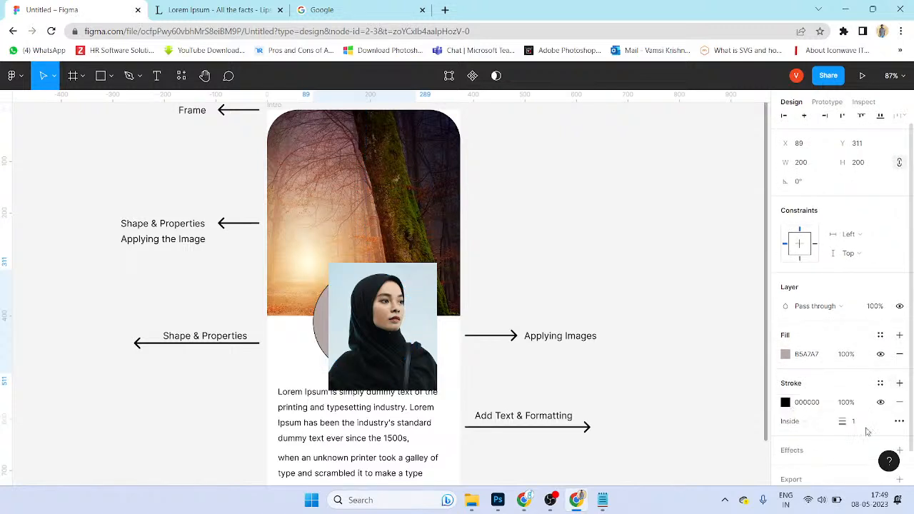
left_click(843, 422)
type("10")
key("Tab")
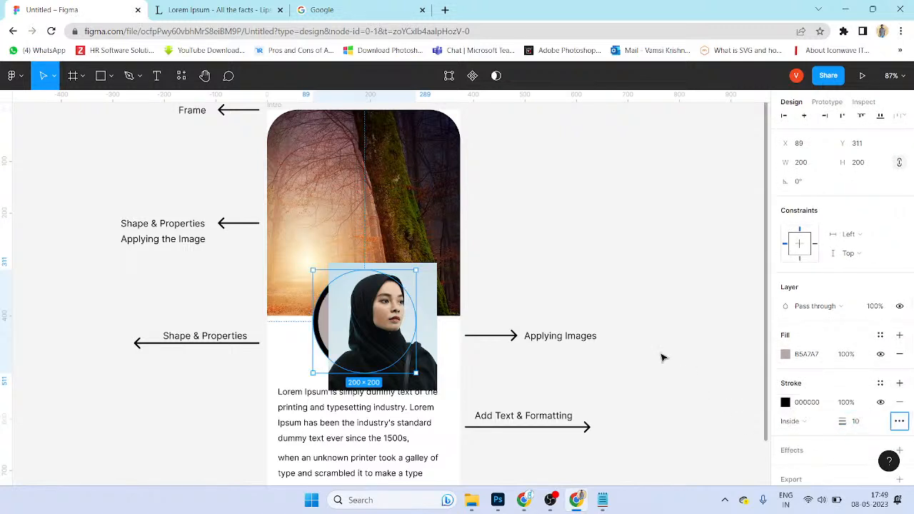
Step: Test masking the portrait with the circle, undo it, and delete a stray circle duplicate
left_click(661, 357)
left_click(386, 366)
left_click(325, 326, "shift")
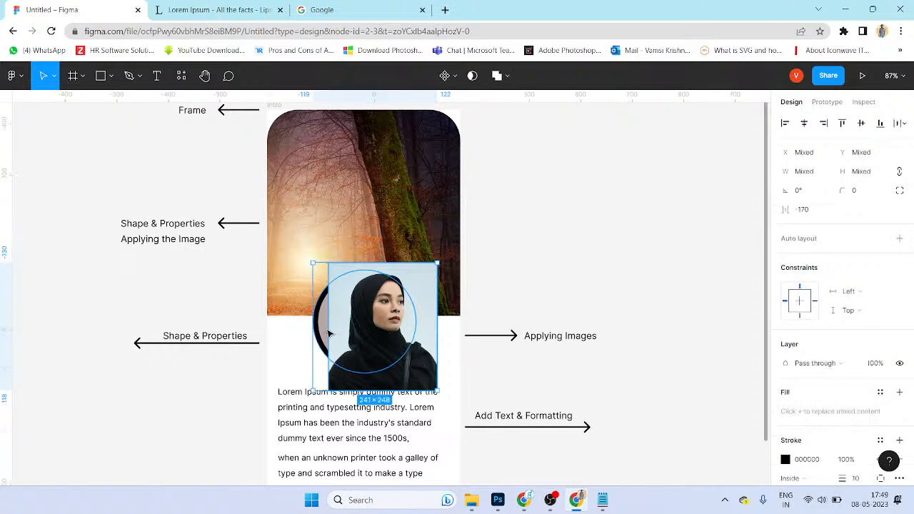
key("ctrl+alt+m")
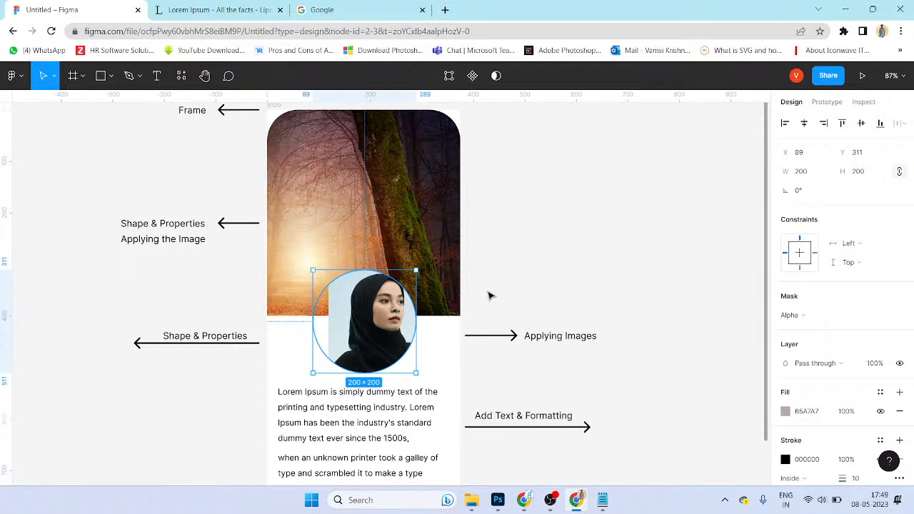
key("ctrl+z")
left_click(340, 323)
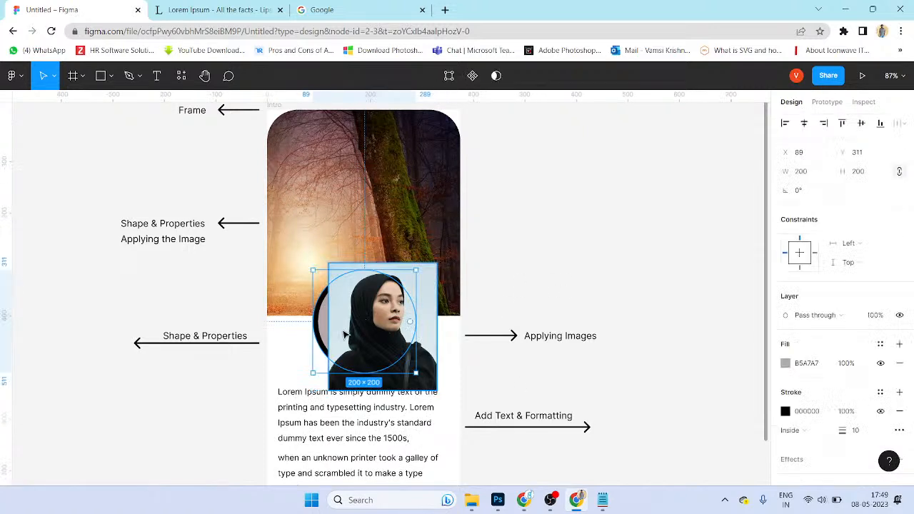
left_click(536, 320)
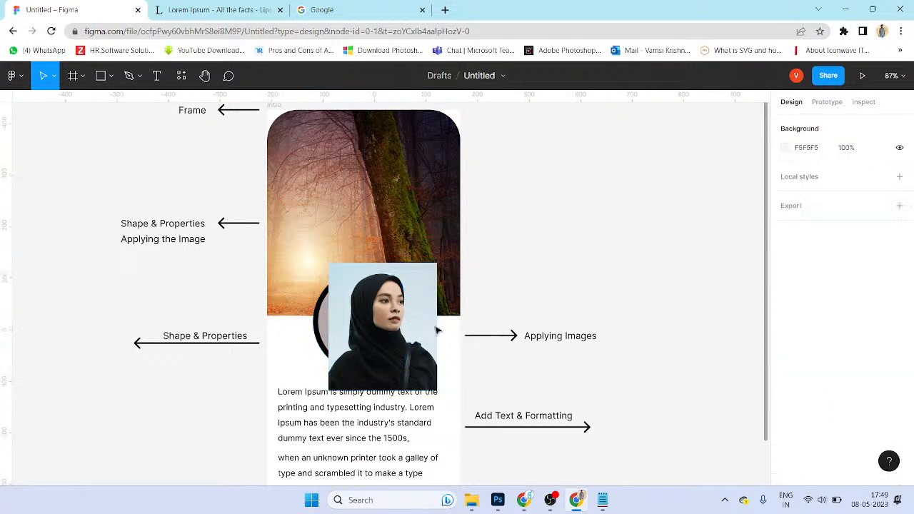
left_click(337, 323)
left_click_drag(387, 266, 399, 264)
key("Delete")
Step: Mask the portrait with the circle and move the round group right of the frame
left_click(428, 304)
left_click(326, 317, "shift")
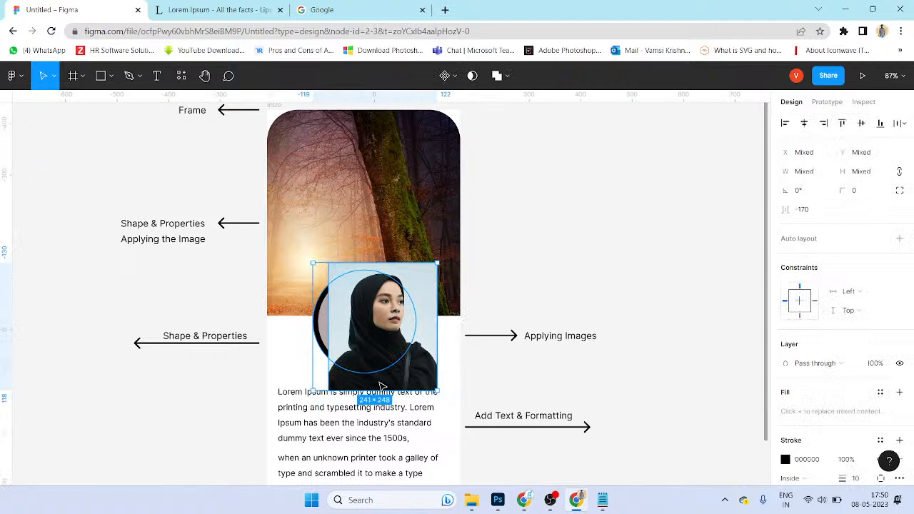
key("ctrl+alt+m")
left_click(585, 291)
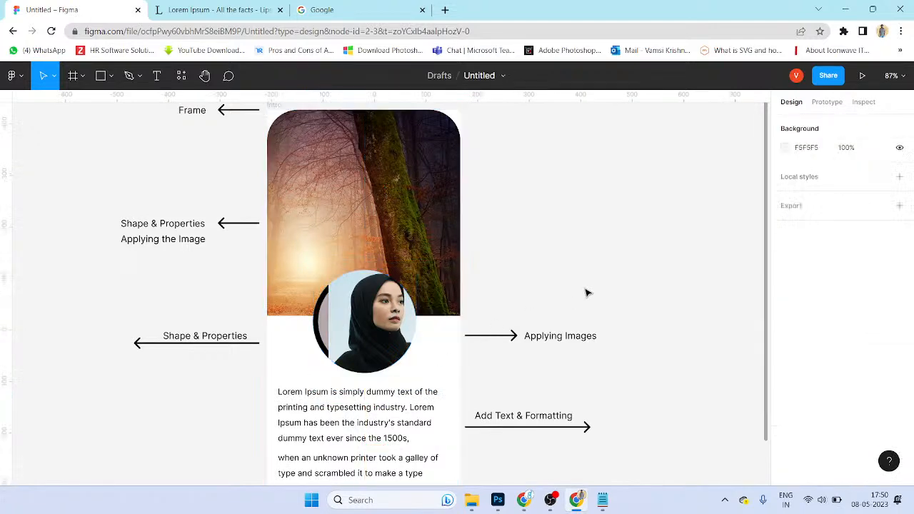
left_click(400, 328)
left_click_drag(589, 326, 588, 326)
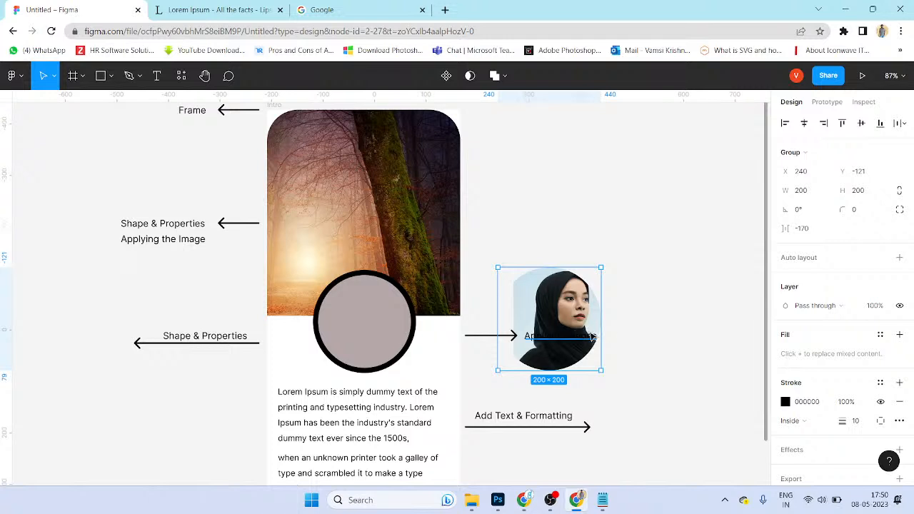
left_click(398, 348)
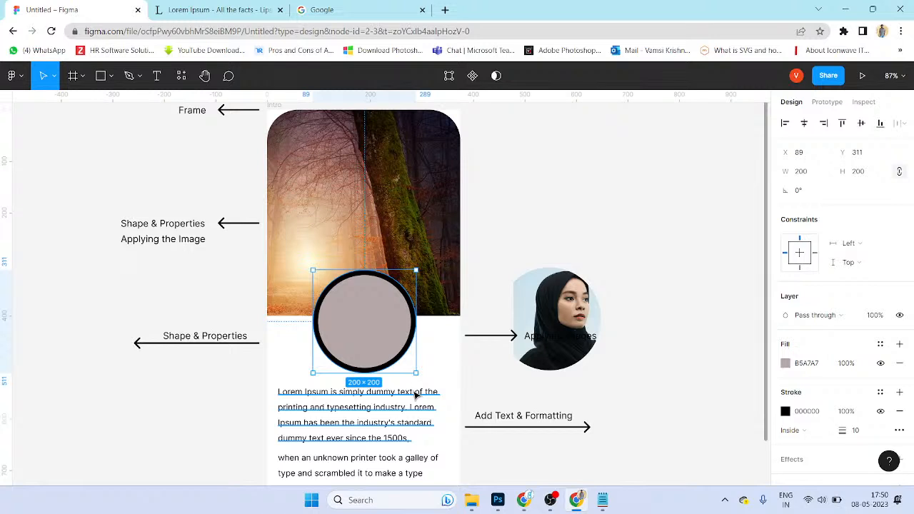
Step: Toggle the circle mask off and on, and undo a trial move of the grey circle
key("ctrl+z")
key("ctrl+z")
key("ctrl+z")
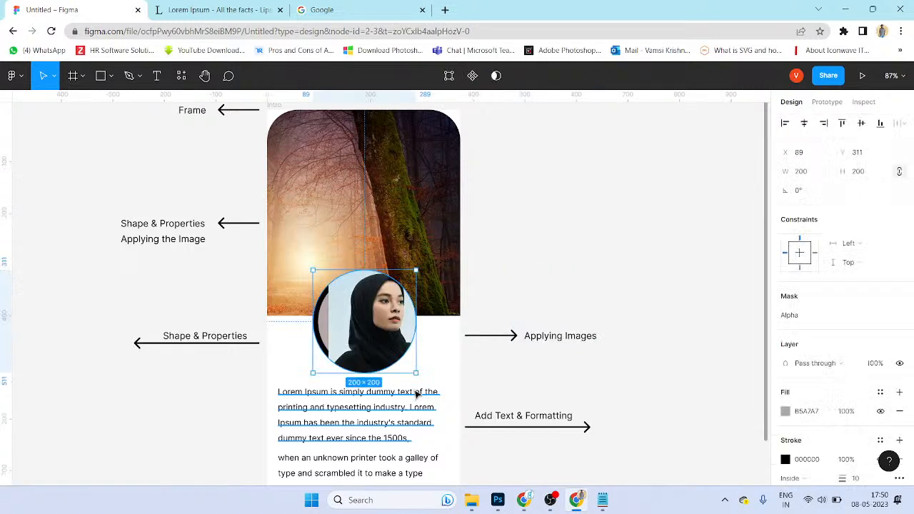
key("ctrl+z")
key("ctrl+z")
key("ctrl+z")
key("ctrl+z")
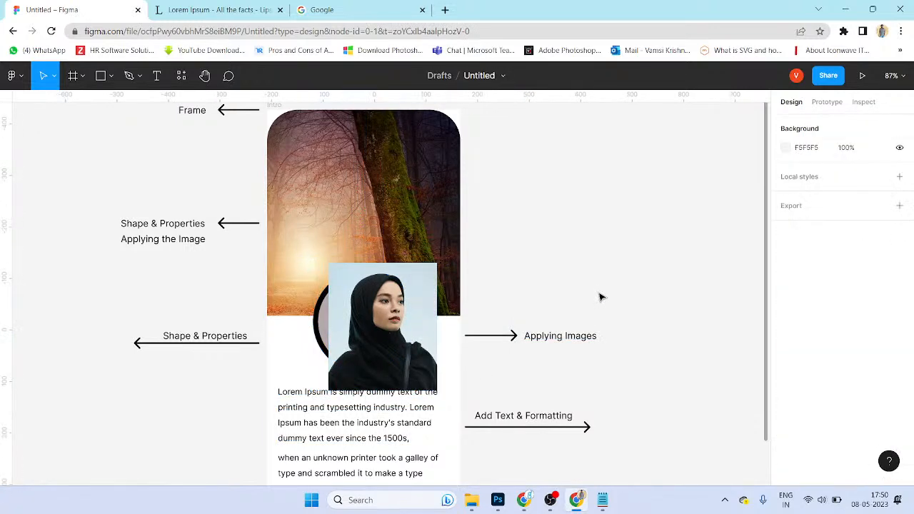
left_click(601, 296)
left_click(374, 338)
left_click(321, 313)
left_click_drag(322, 316, 312, 346)
key("ctrl+z")
key("ctrl+z")
Step: Mask the portrait with the circle and give the masked photo a weight-10 outline
left_click(315, 322)
left_click(433, 291)
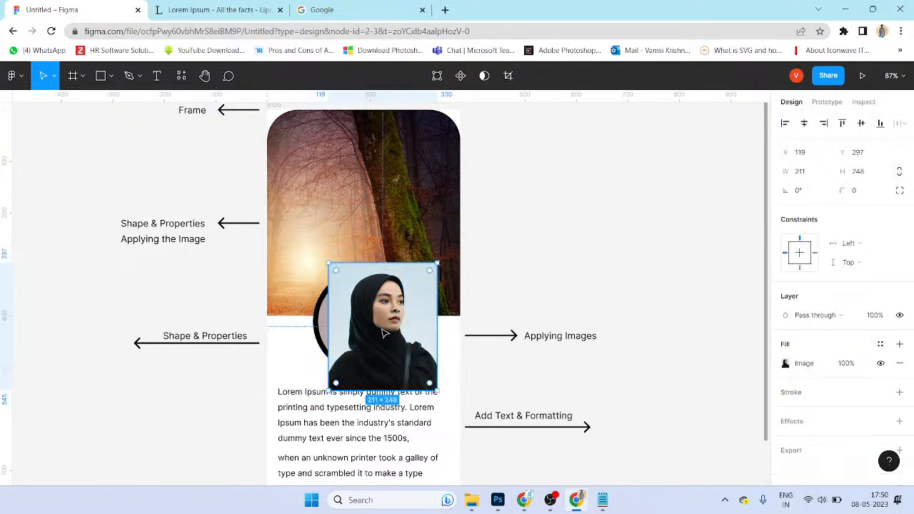
left_click(322, 310, "shift")
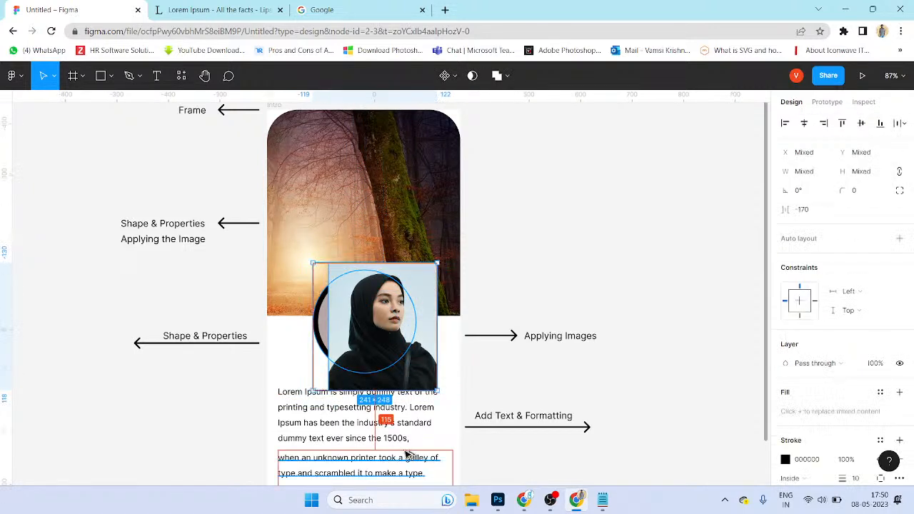
key("ctrl+alt+m")
left_click(338, 341)
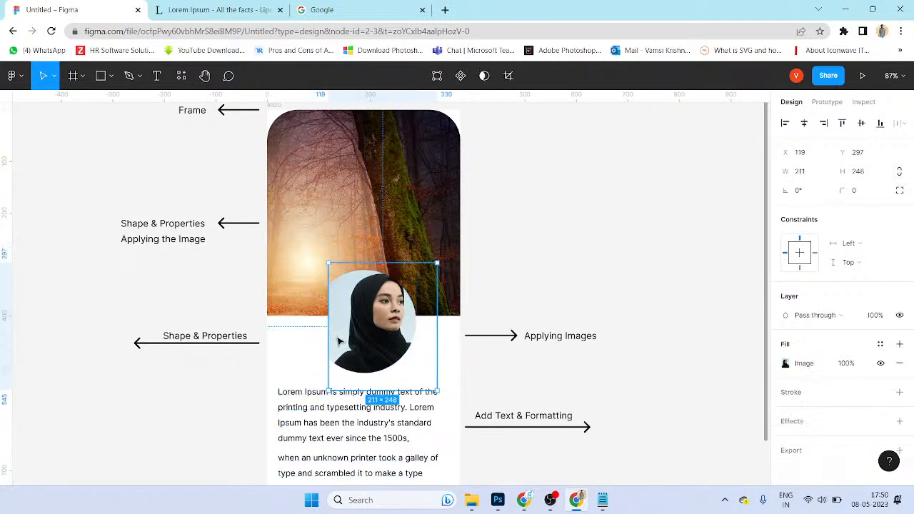
left_click(899, 392)
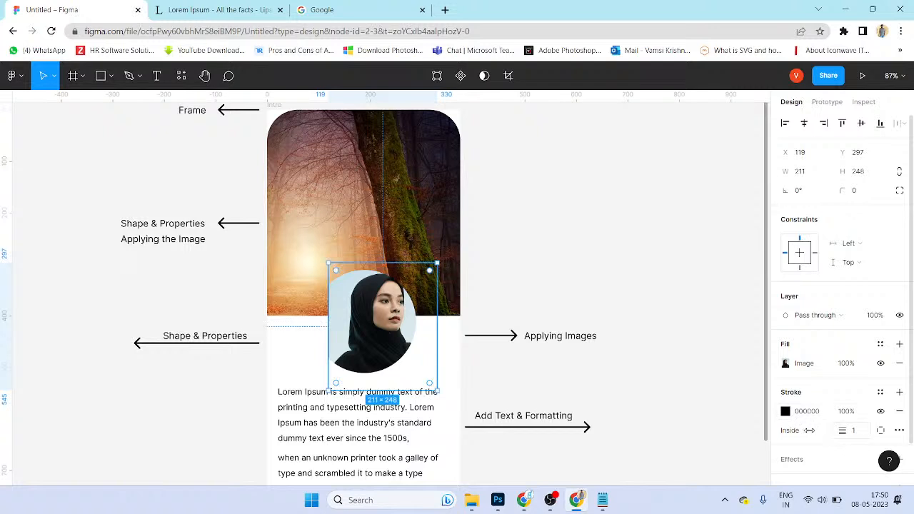
left_click_drag(842, 429, 837, 430)
Step: Try shifting the photo inside the mask, then undo back to the unmasked square photo
left_click(578, 365)
double_click(373, 322)
left_click_drag(372, 321, 345, 323)
key("ctrl+z")
key("ctrl+z")
key("ctrl+z")
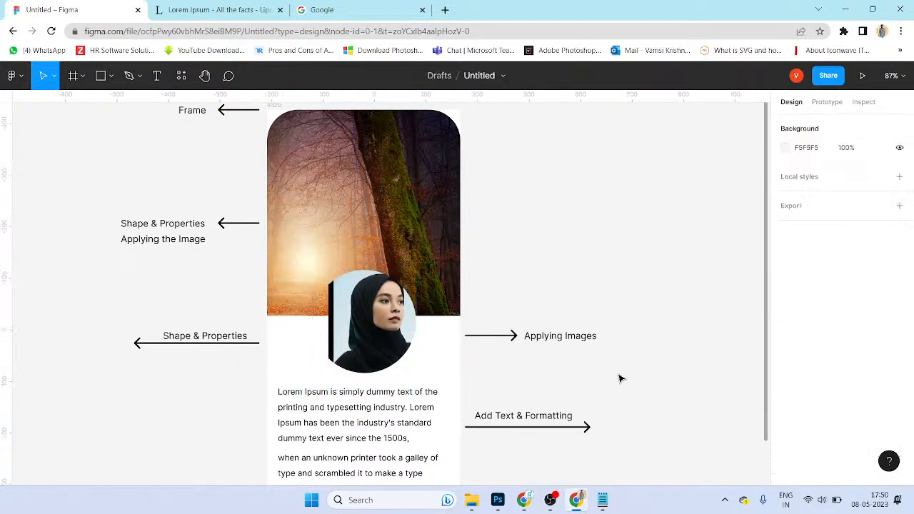
key("ctrl+z")
key("ctrl+z")
key("ctrl+z")
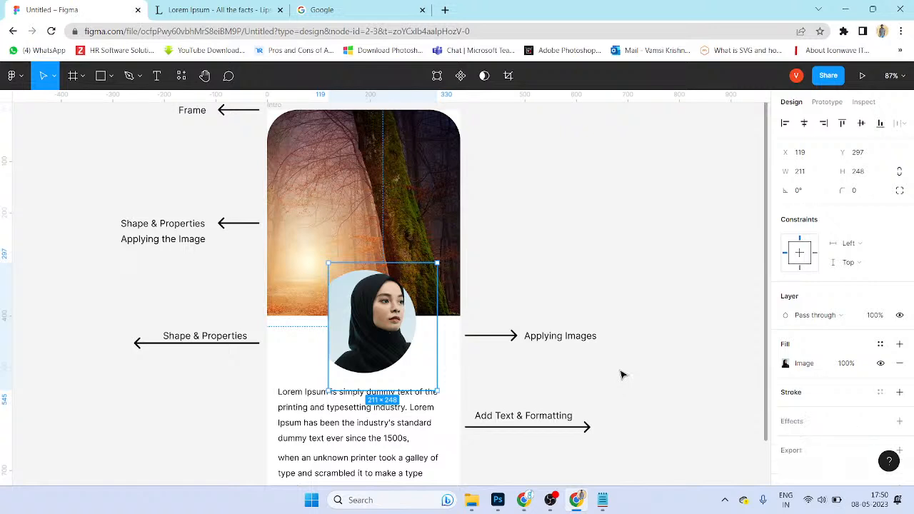
key("ctrl+z")
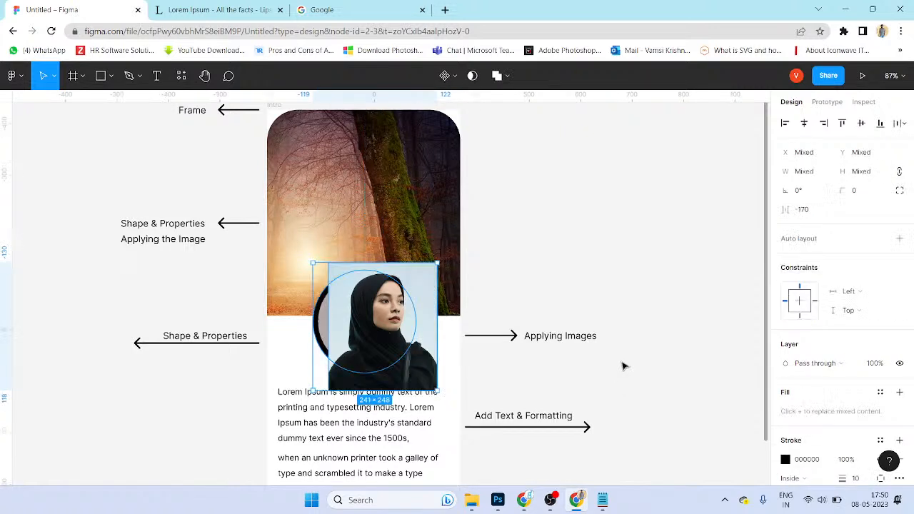
Step: Thin the grey circle's outline to weight 4
left_click(623, 364)
left_click(321, 328)
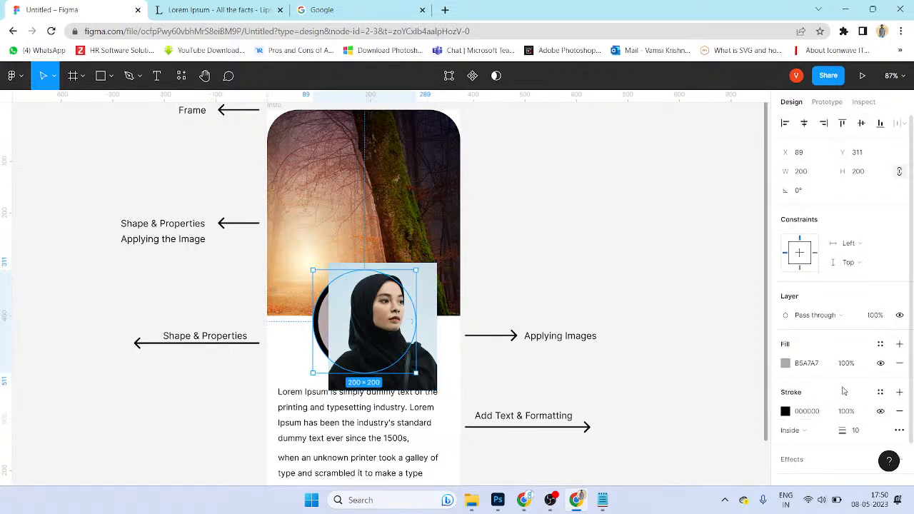
left_click_drag(844, 433, 835, 434)
left_click(599, 381)
left_click(323, 318)
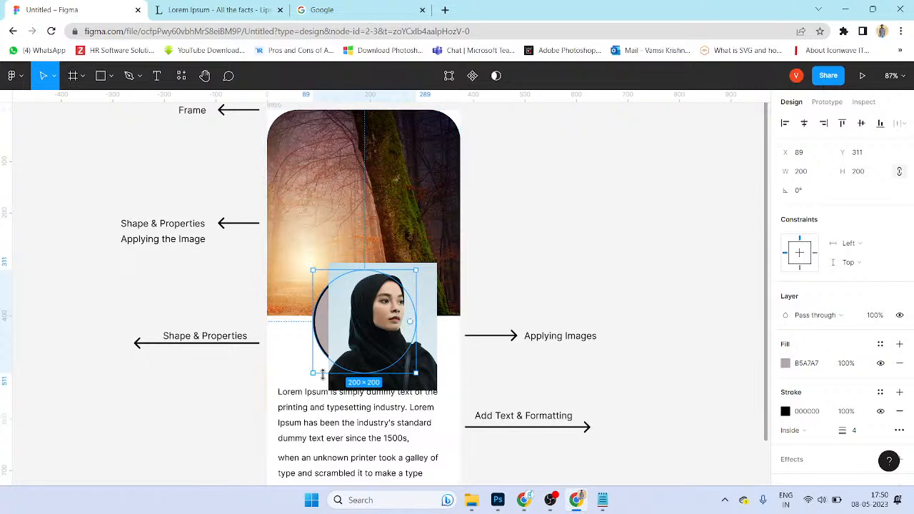
left_click(682, 309)
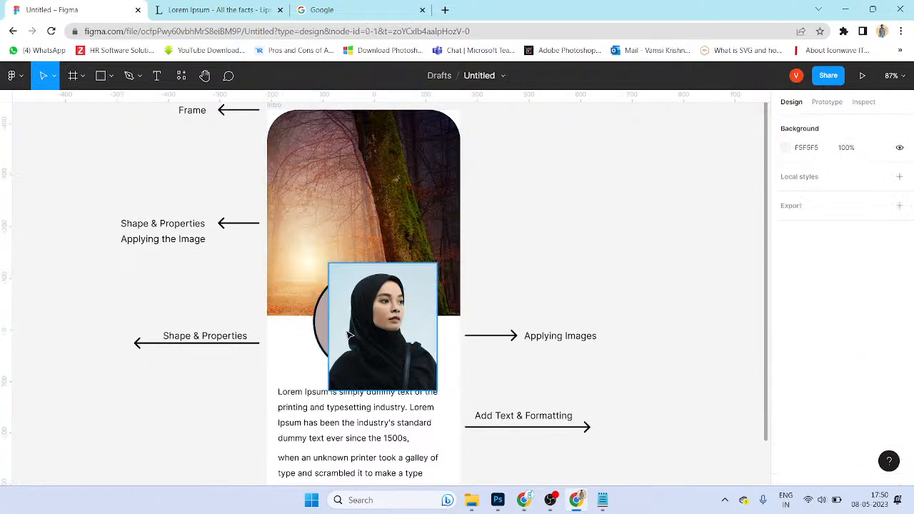
Step: Re-mask the nudged portrait with the circle and move the round group right
left_click(378, 324)
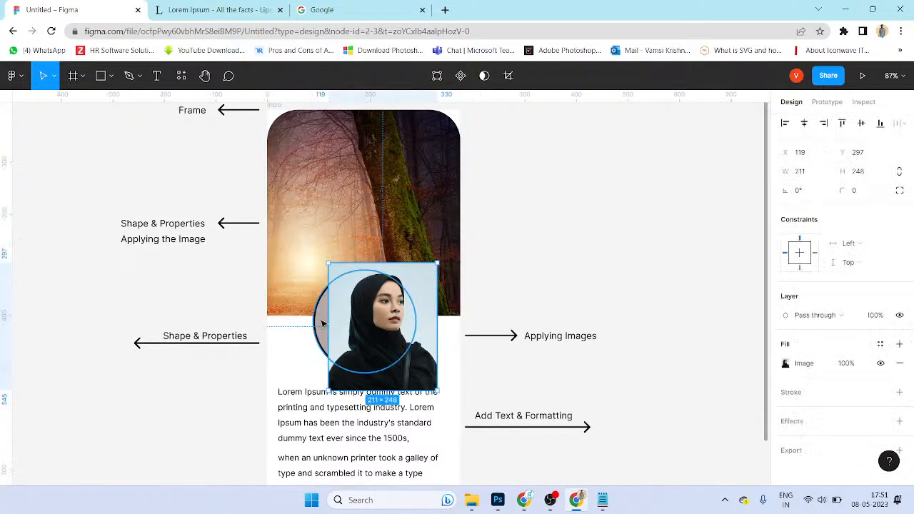
left_click_drag(387, 306, 384, 301)
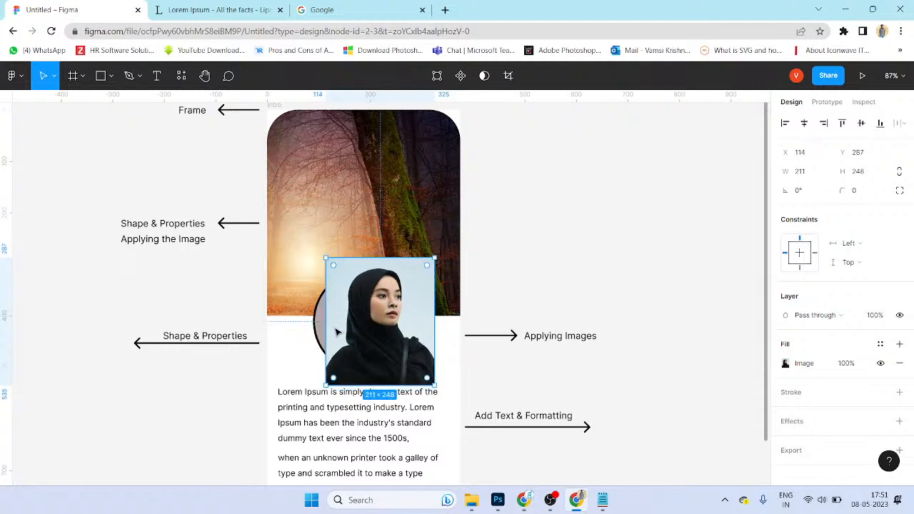
scroll(332, 329, "up", 1)
left_click(320, 311, "shift")
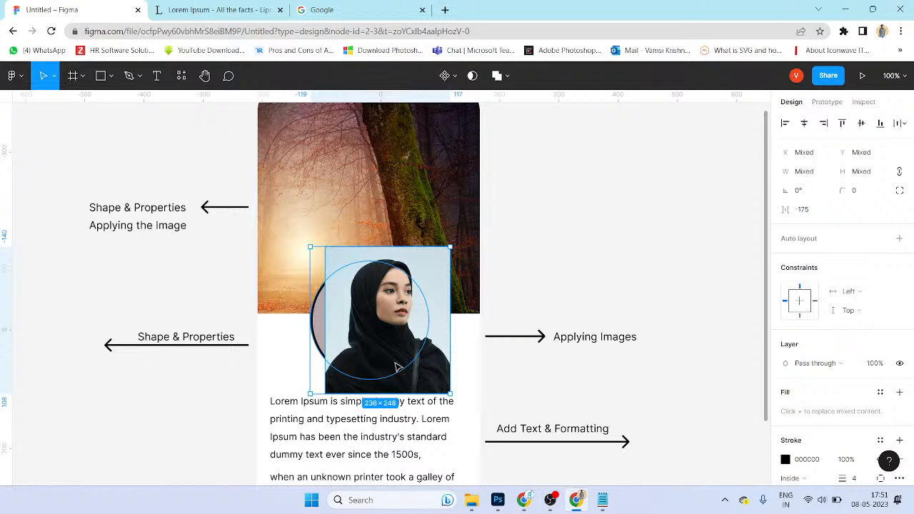
key("ctrl+alt+m")
left_click(502, 347)
left_click_drag(398, 327, 469, 330)
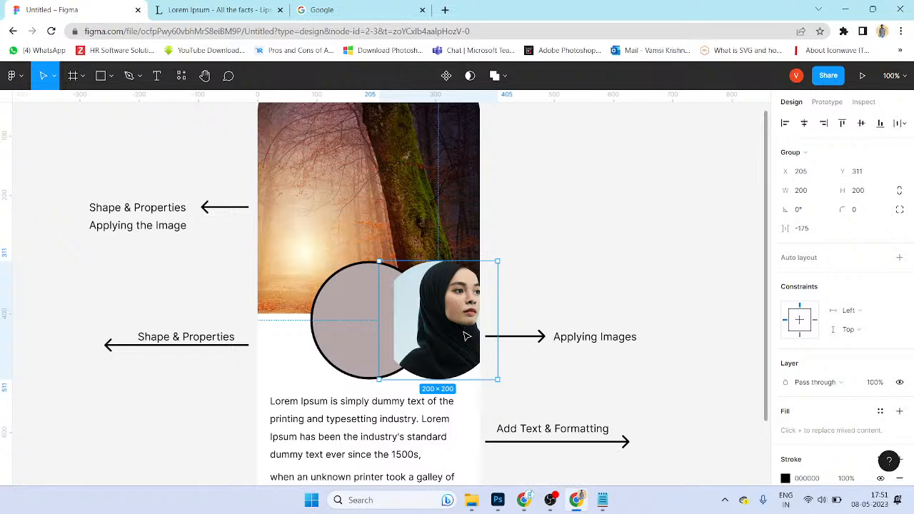
Step: Undo so the circular portrait returns to its place, and select the group
left_click(346, 296)
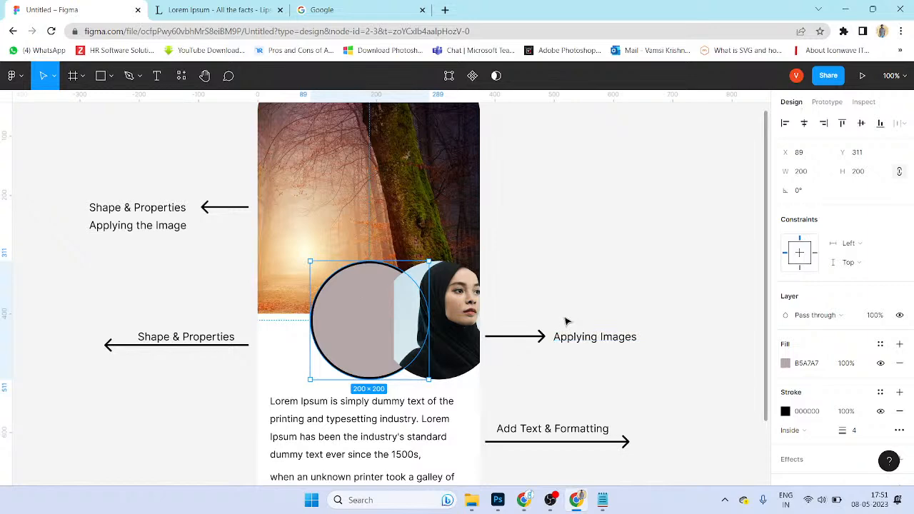
key("ctrl+z")
key("ctrl+z")
key("ctrl+z")
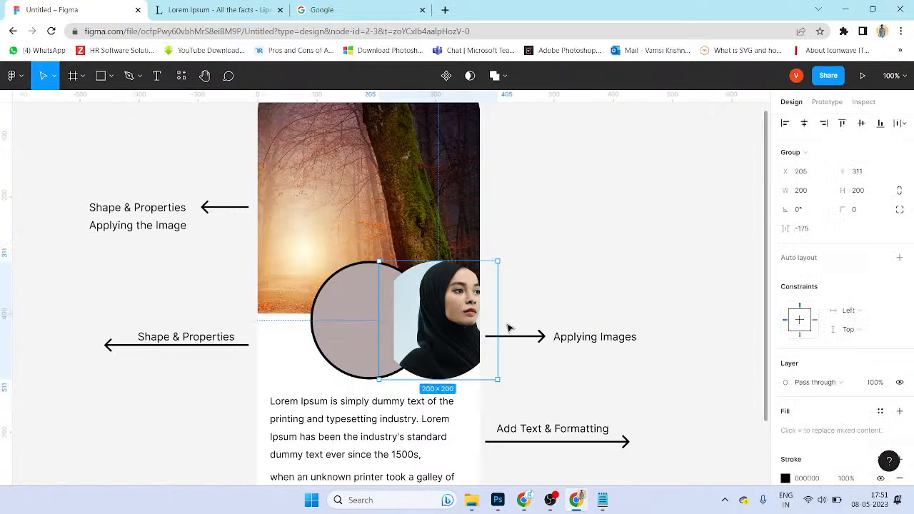
key("ctrl+z")
scroll(378, 328, "up", 1)
left_click(380, 325)
Step: Shift and enlarge the photo inside the circular mask until it fills the circle
double_click(413, 303)
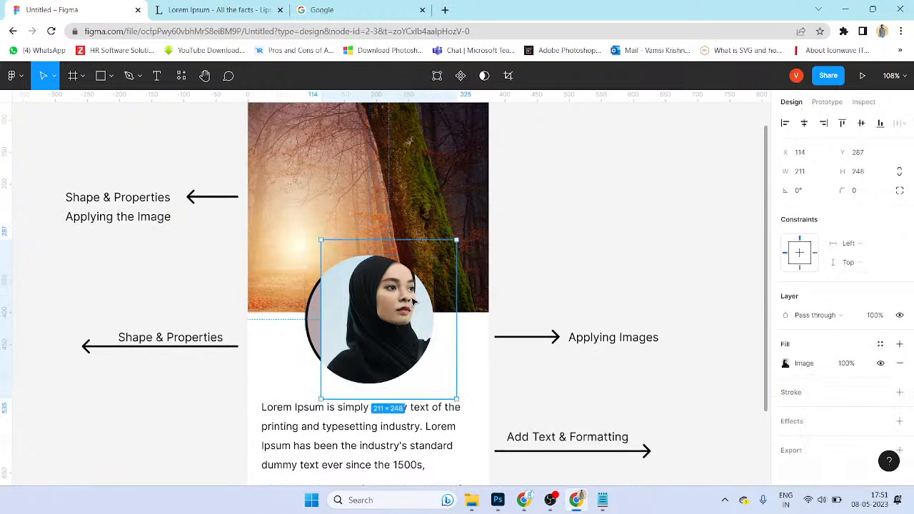
left_click_drag(413, 303, 395, 310)
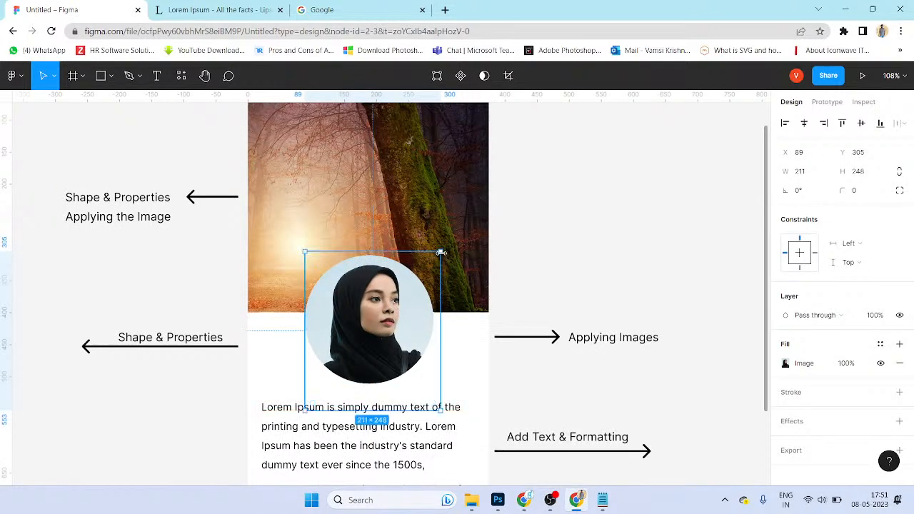
mouse_move(443, 250)
left_mouse_down()
mouse_move(459, 239)
mouse_move(440, 310)
mouse_move(428, 314)
mouse_move(442, 262)
left_mouse_up()
left_click_drag(393, 302, 389, 308)
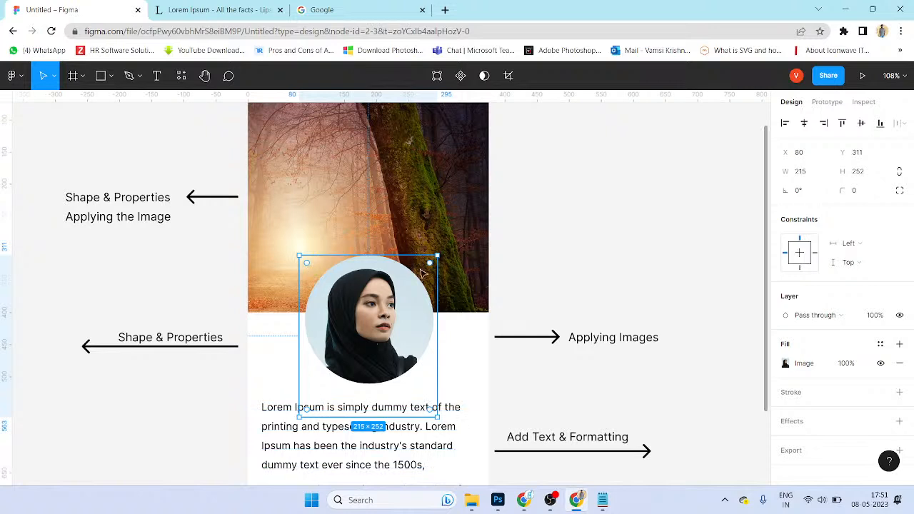
left_click_drag(440, 256, 435, 254)
mouse_move(428, 262)
left_mouse_down()
mouse_move(431, 244)
mouse_move(431, 269)
mouse_move(448, 243)
mouse_move(434, 255)
mouse_move(433, 245)
mouse_move(432, 271)
mouse_move(435, 255)
mouse_move(418, 259)
mouse_move(420, 250)
mouse_move(421, 260)
mouse_move(422, 249)
left_mouse_up()
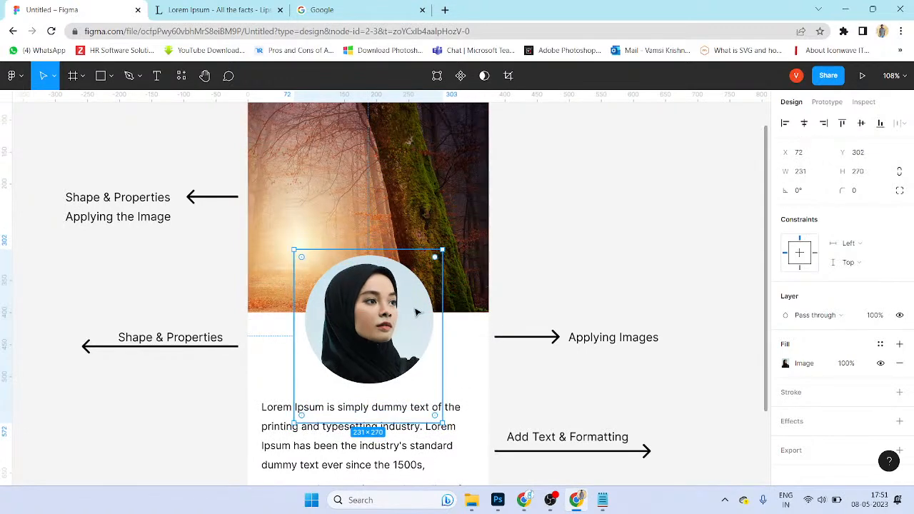
Step: Undo a trial move of the group, redo the photo adjustments, and reselect the 200×200 portrait group
left_click(584, 273)
left_click(407, 330)
left_click_drag(406, 330, 482, 335)
key("ctrl+z")
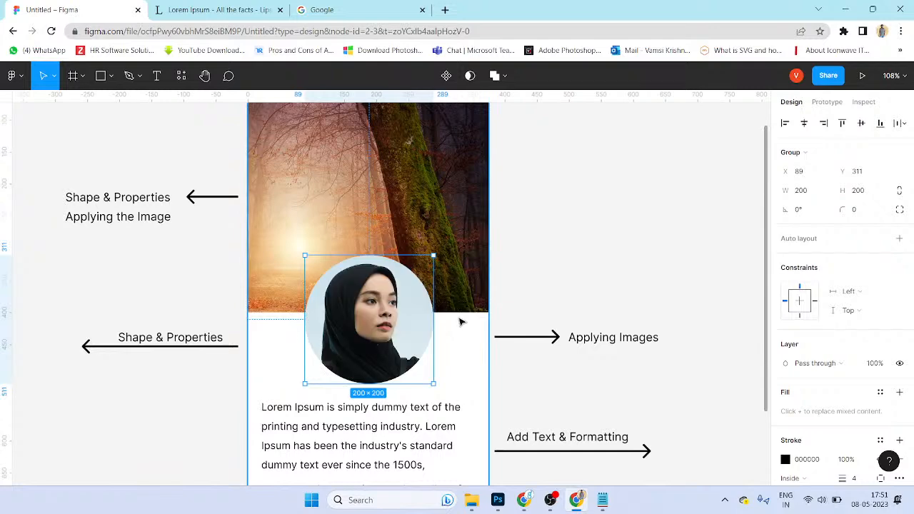
key("ctrl+z")
key("ctrl+z")
key("ctrl+z")
key("ctrl+z")
key("ctrl+z")
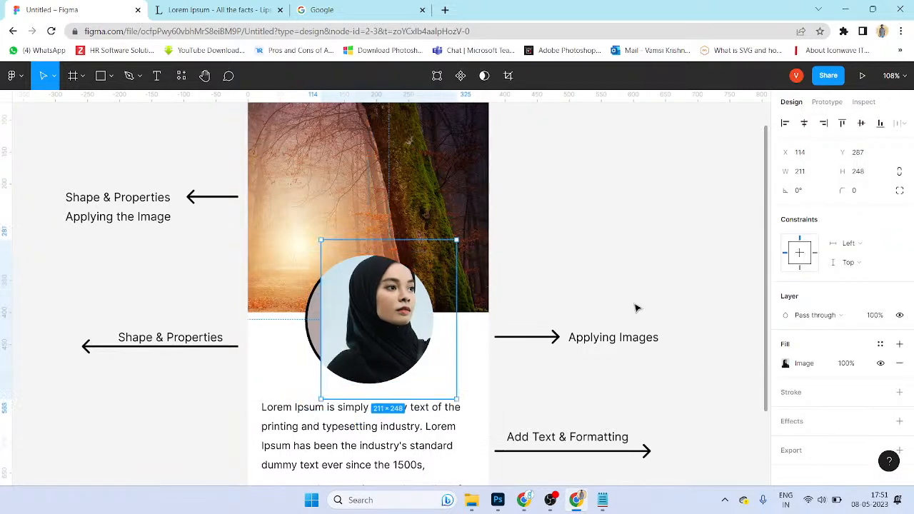
key("ctrl+z")
key("ctrl+z")
key("ctrl+z")
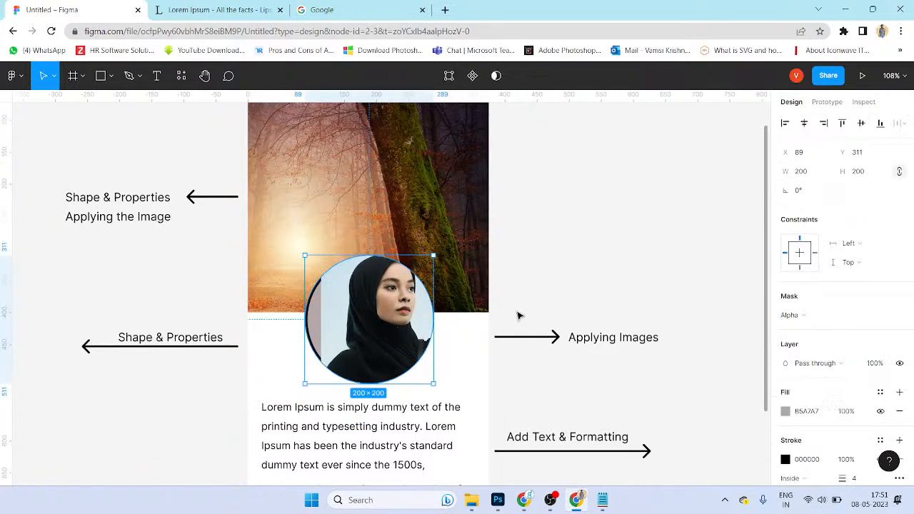
key("ctrl+shift+z")
key("ctrl+shift+z")
left_click_drag(391, 302, 514, 325)
left_click(561, 255)
key("ctrl+z")
left_click(426, 337)
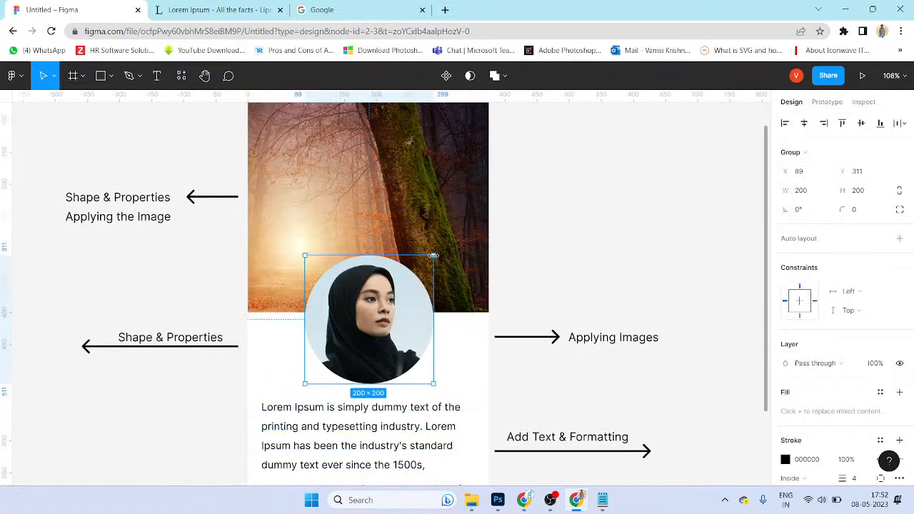
Step: Resize the circular portrait group to 192×192
left_click_drag(430, 258, 430, 258)
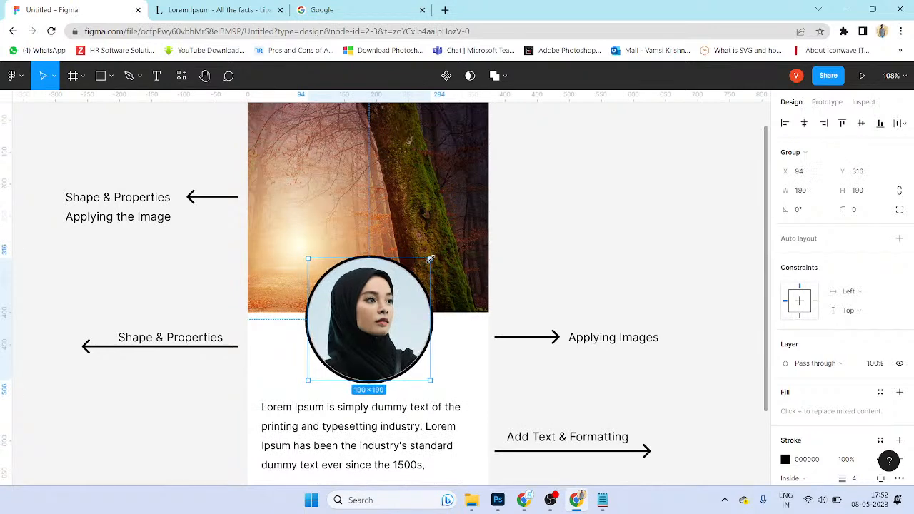
left_click(549, 262)
scroll(404, 400, "up", 5)
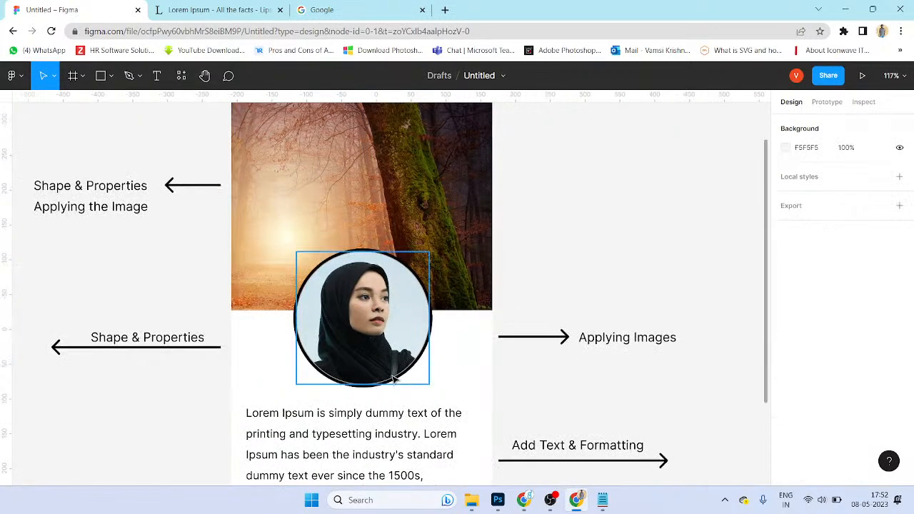
scroll(404, 379, "up", 8)
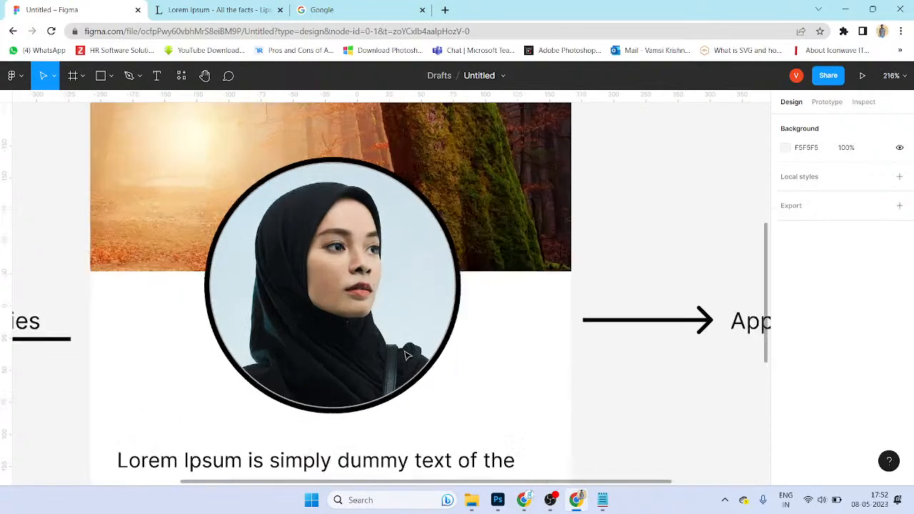
left_click(415, 383)
scroll(422, 298, "down", 3)
scroll(428, 307, "up", 3)
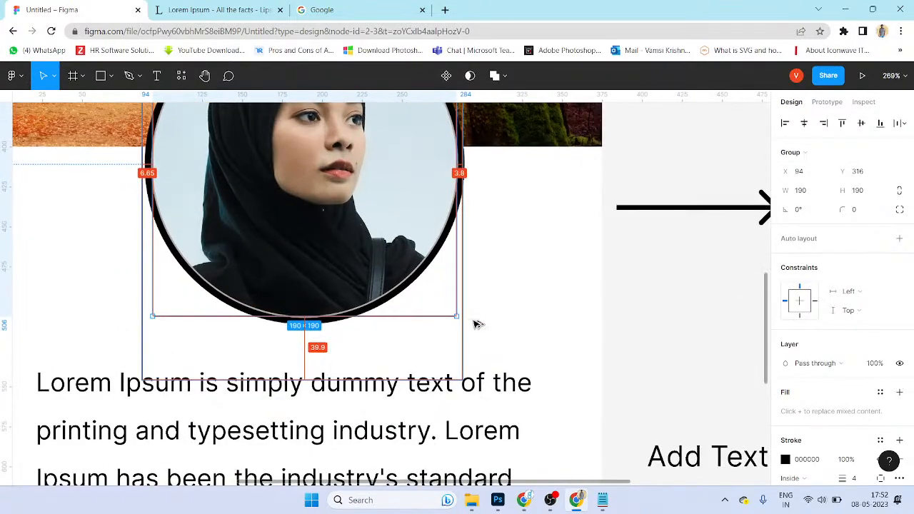
left_click_drag(454, 315, 458, 318)
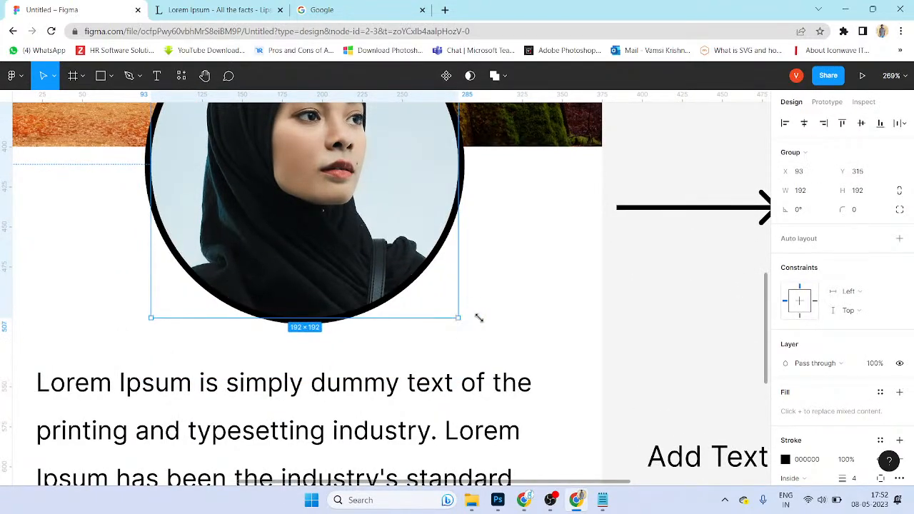
scroll(505, 289, "down", 10)
Step: Recolour the portrait's ring from black to red ED2B2B
left_click(561, 200)
scroll(411, 164, "up", 2)
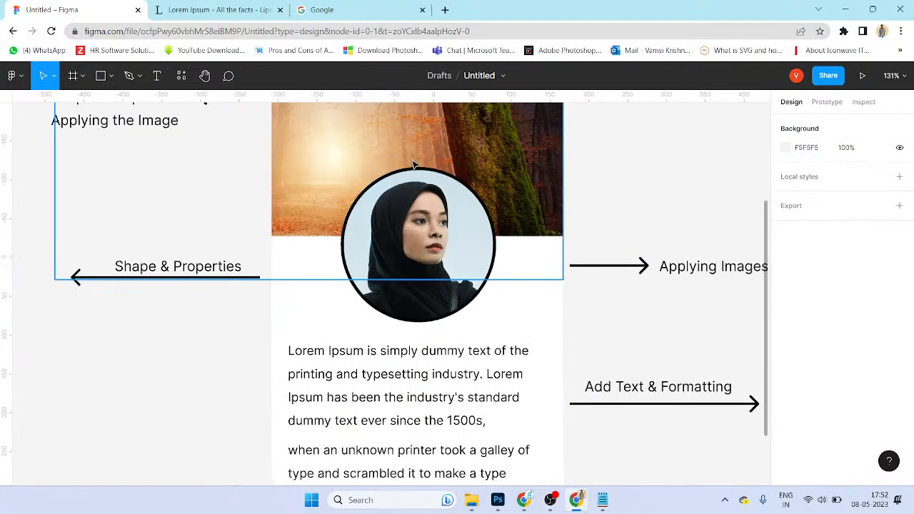
scroll(413, 165, "up", 1)
left_click(418, 185)
scroll(839, 365, "down", 1)
left_click(785, 364)
mouse_move(694, 318)
left_mouse_down()
mouse_move(692, 188)
mouse_move(750, 237)
mouse_move(754, 272)
mouse_move(745, 199)
left_mouse_up()
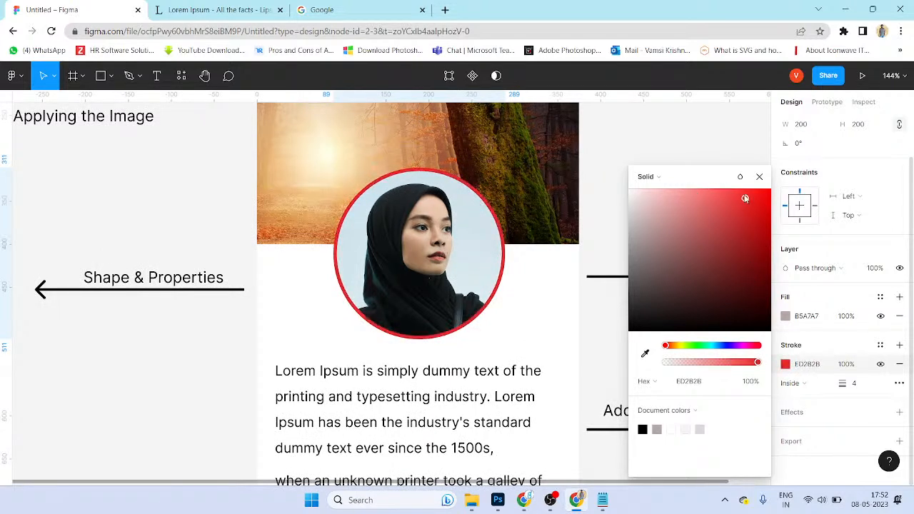
left_click(584, 249)
scroll(575, 261, "down", 3, "ctrl")
scroll(588, 284, "down", 1, "ctrl")
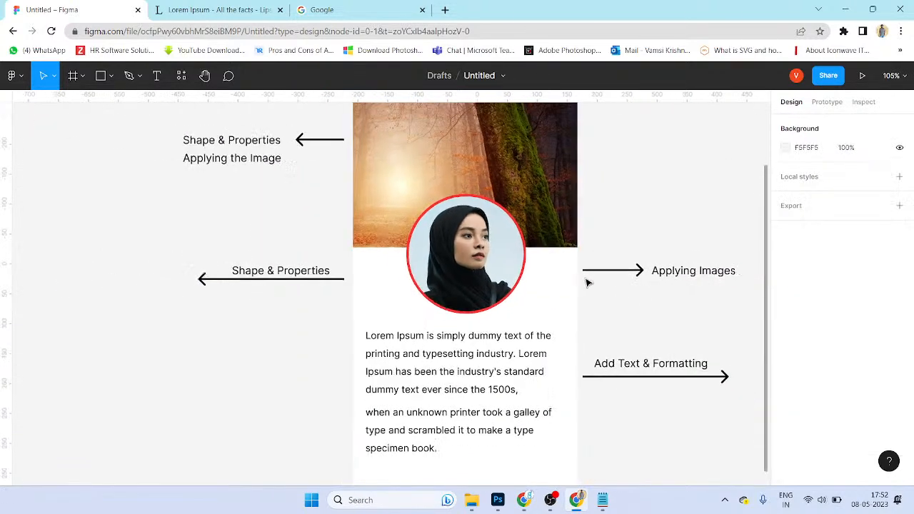
left_click(675, 278)
Step: Edit the label to read 'Applying Images & Strokes', breaking the line before the ampersand
double_click(705, 275)
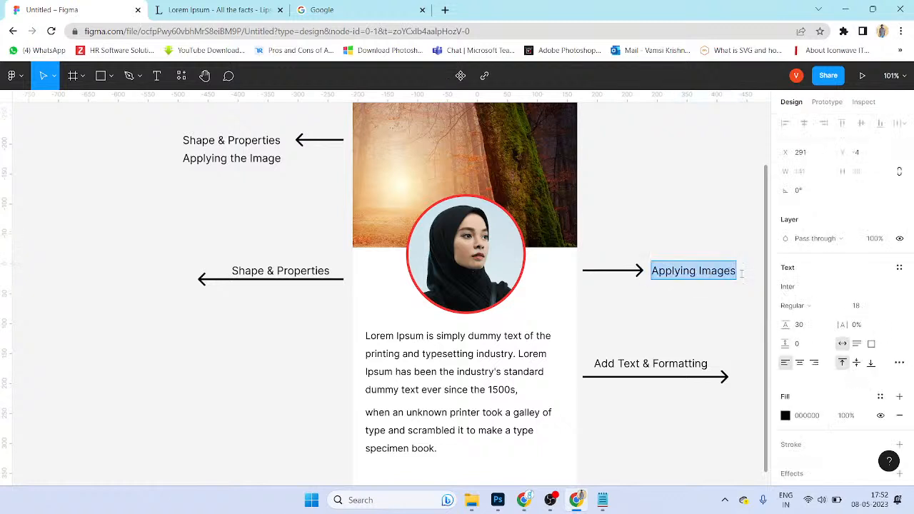
key("Escape")
type("& STro")
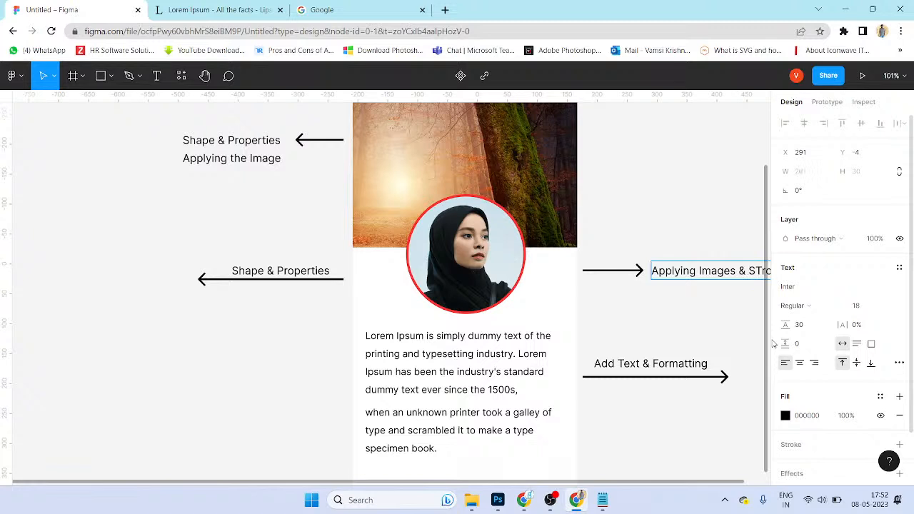
key("BackSpace")
key("BackSpace")
key("BackSpace")
type("tro")
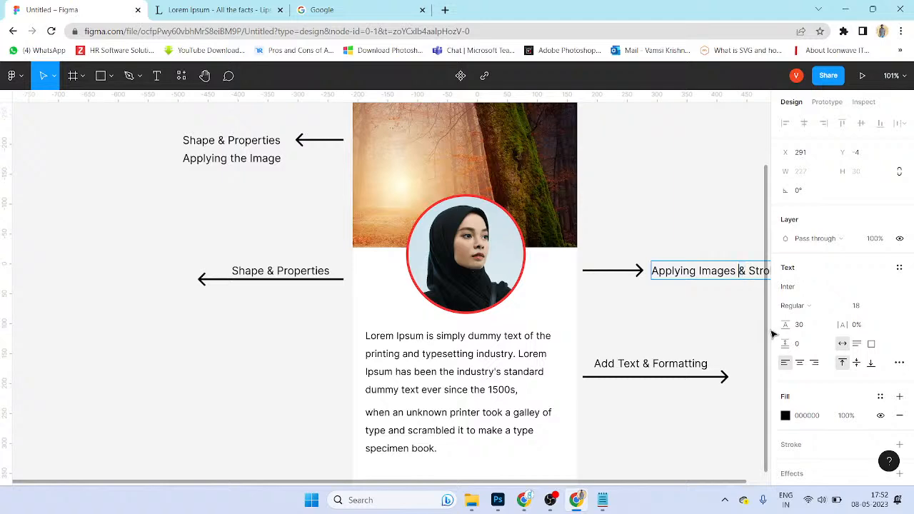
key("Return")
left_click(687, 327)
Step: Pan around the card checking the labels and portrait, then select the first Lorem Ipsum paragraph
left_click(712, 323)
left_click_drag(713, 322, 607, 317)
left_click(602, 272)
left_click(620, 301)
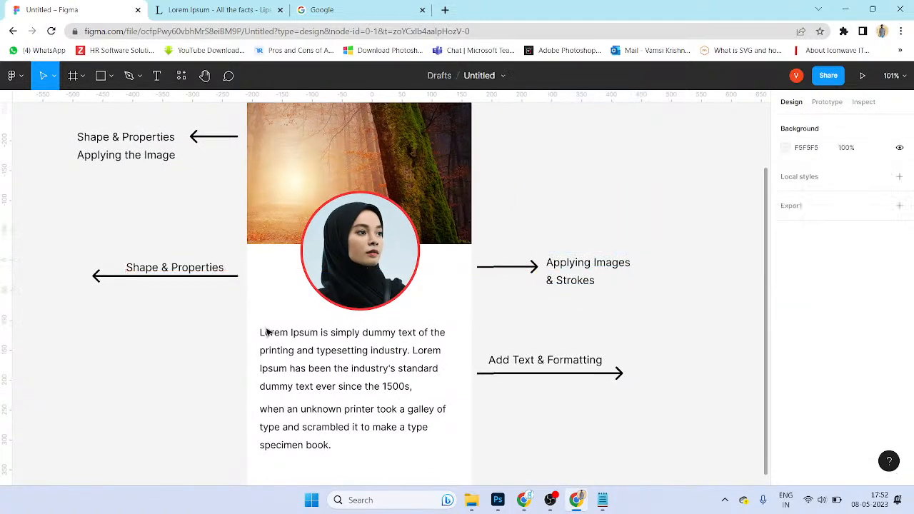
scroll(246, 325, "down", 1)
left_click(218, 275)
scroll(285, 286, "left", 4)
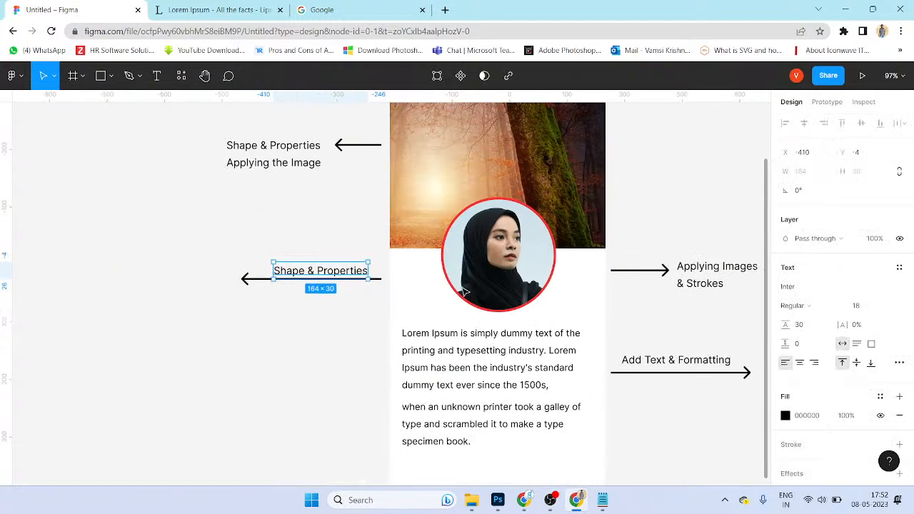
left_click(459, 293)
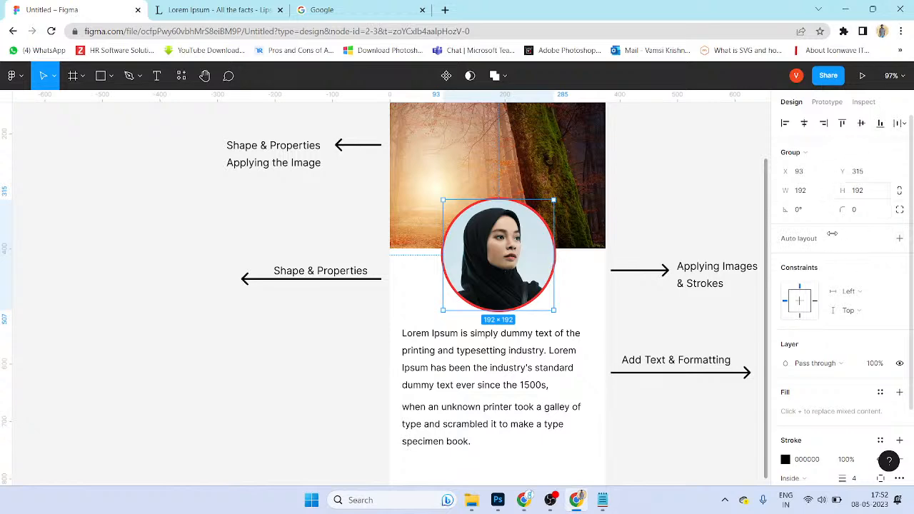
scroll(834, 350, "down", 3)
left_click(318, 331)
scroll(420, 320, "down", 2)
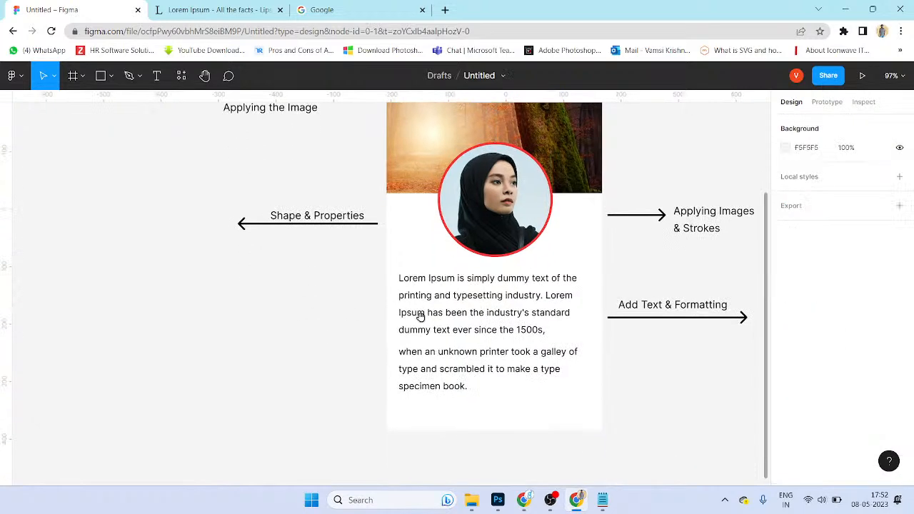
left_click(421, 319)
scroll(589, 327, "right", 5)
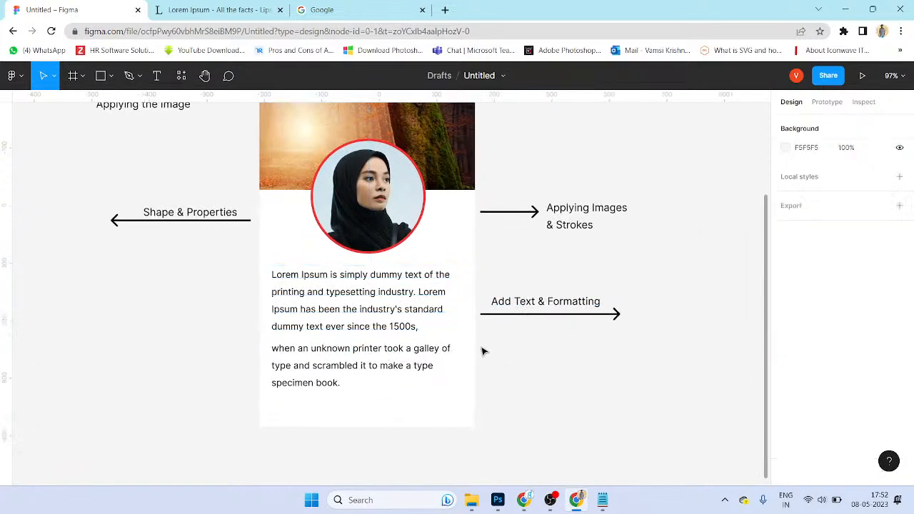
scroll(742, 269, "down", 1)
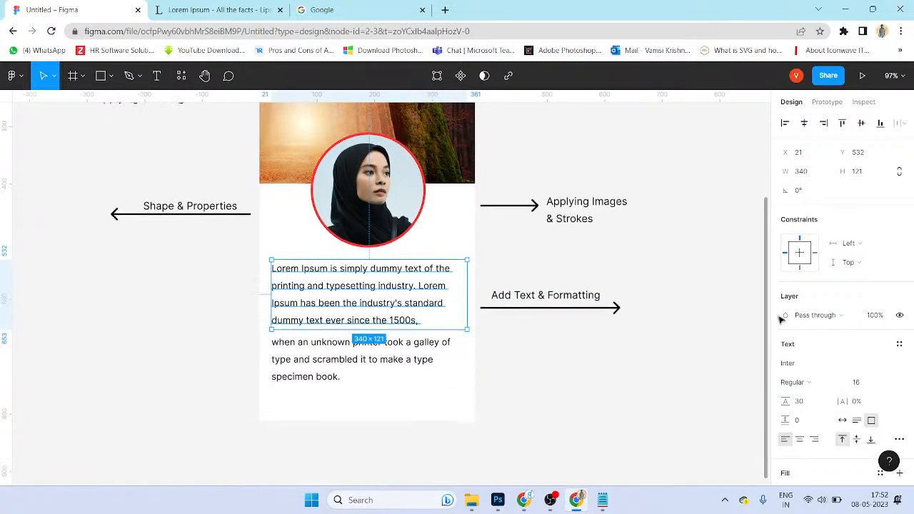
Step: Set both Lorem Ipsum paragraphs to the Poppins font
left_click(798, 364)
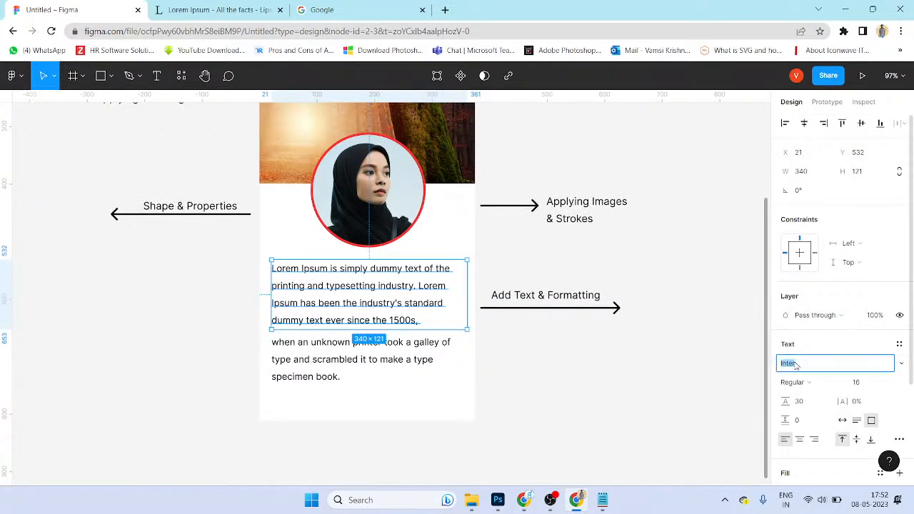
type("Poppins")
key("Return")
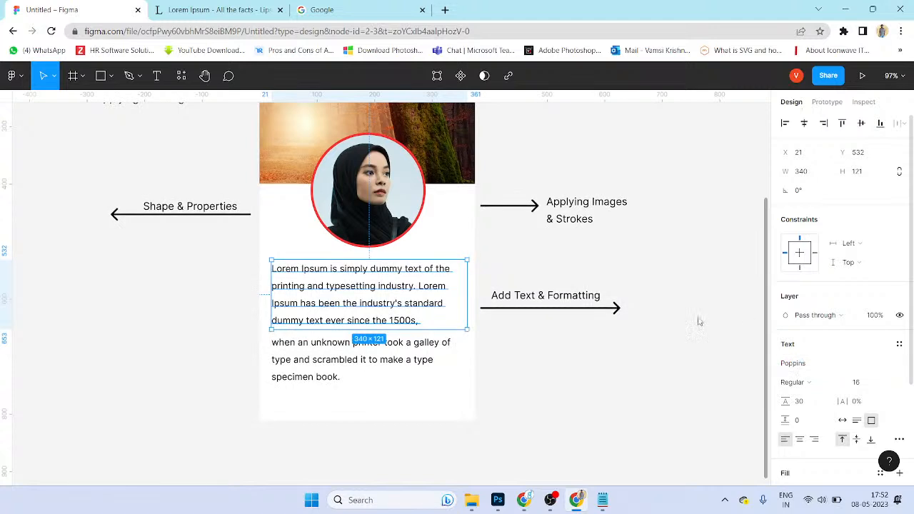
left_click(417, 364)
left_click(842, 369)
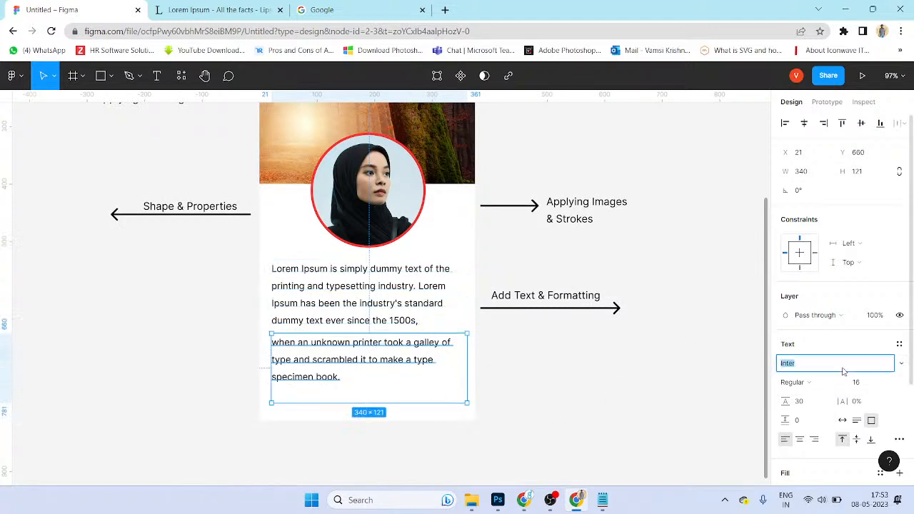
type("P")
key("Return")
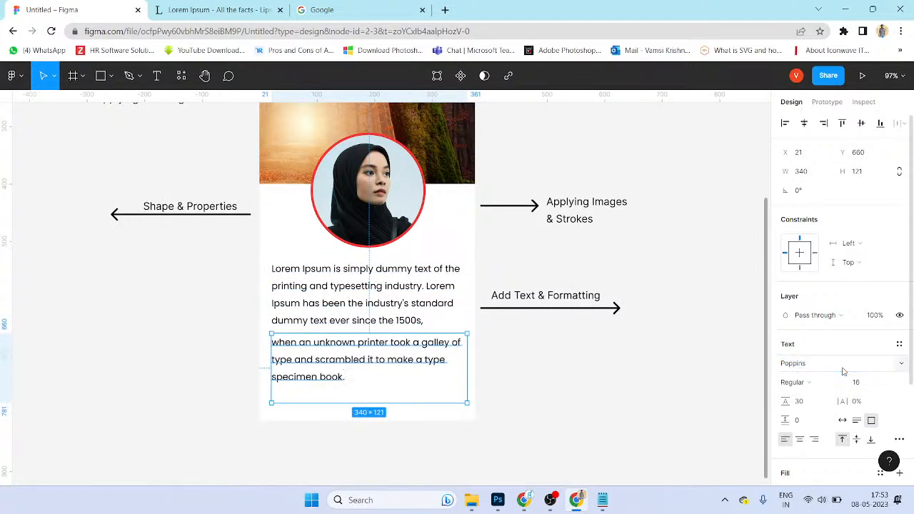
left_click(511, 422)
Step: Give both paragraphs font size 14 and red EC4444 text
left_click(422, 362)
left_click(427, 320, "shift")
left_click(863, 431)
type("14")
key("Return")
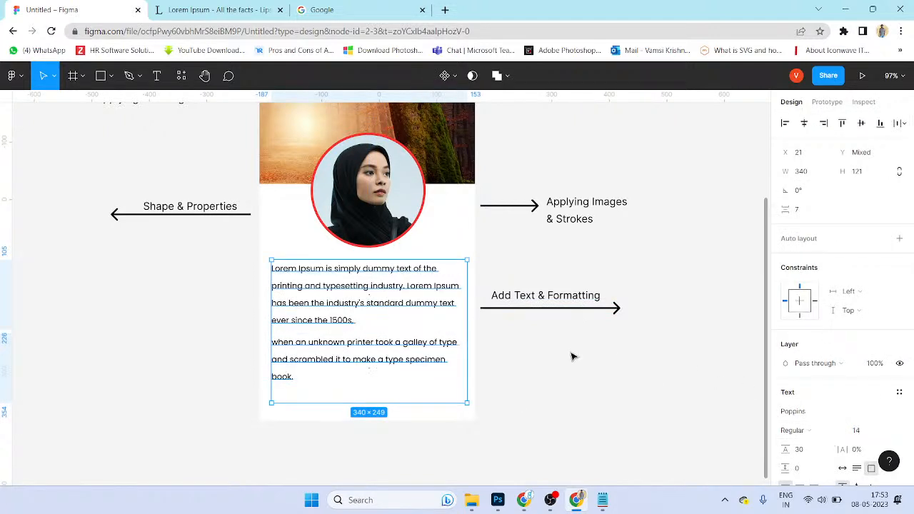
scroll(850, 407, "down", 3)
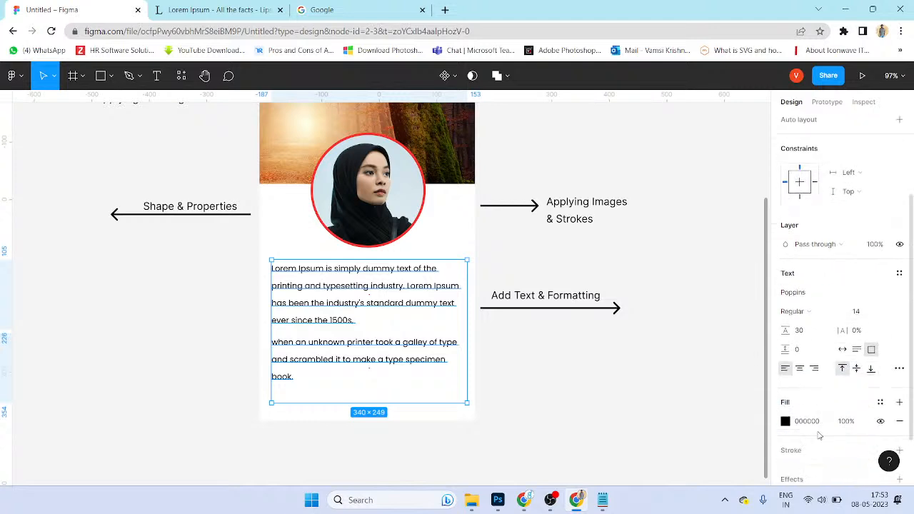
left_click(786, 421)
left_click_drag(659, 286, 759, 196)
left_click(574, 436)
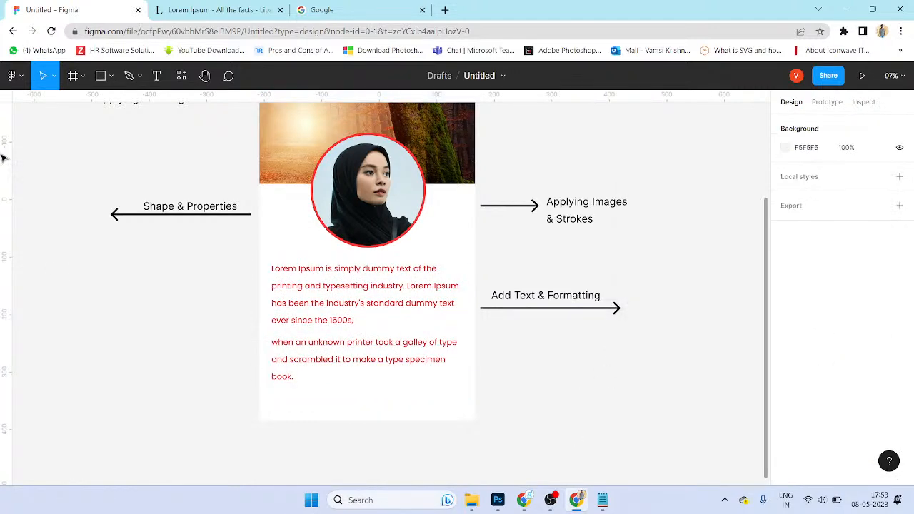
Step: Draw a 375×30 rectangle bar along the card's bottom edge
left_click(110, 77)
left_click(120, 109)
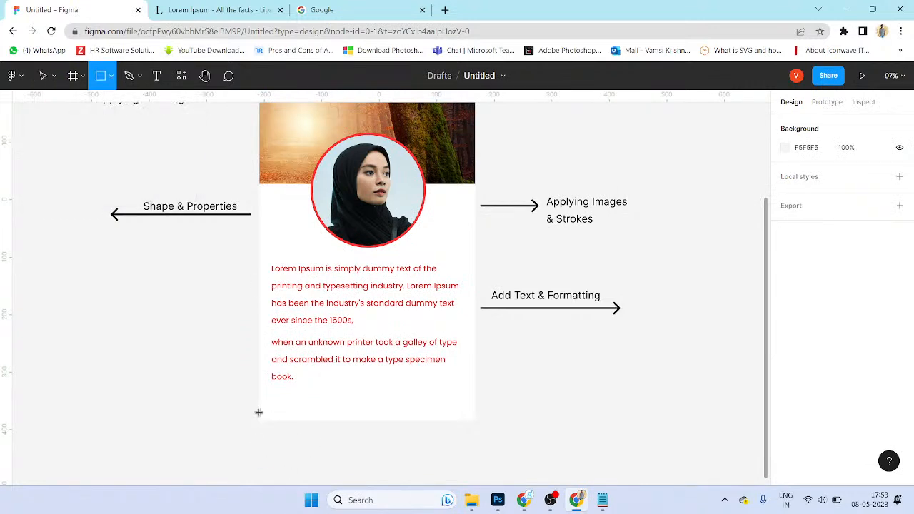
left_click_drag(261, 417, 475, 404)
key("Tab")
type("30")
key("Return")
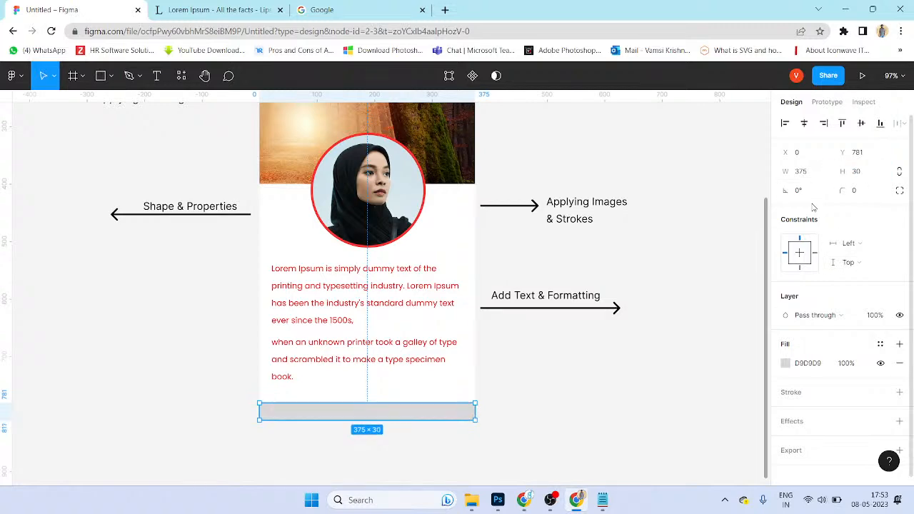
Step: Fill the footer bar with the ring's red FF3333 using the eyedropper
scroll(447, 457, "up", 3)
left_click(473, 433)
left_click(475, 388)
left_click(668, 361)
left_click(485, 385)
scroll(572, 386, "up", 1)
scroll(573, 386, "up", 5)
key("i")
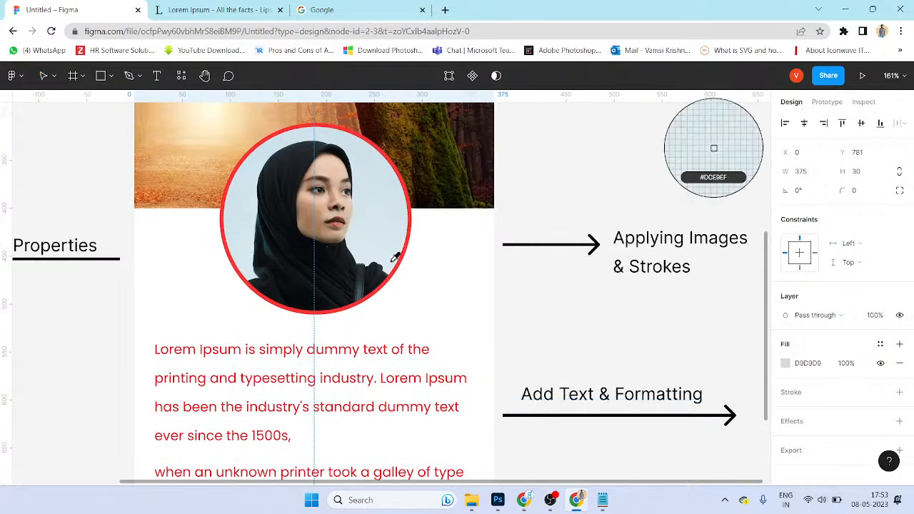
left_click(402, 262)
scroll(485, 342, "down", 6)
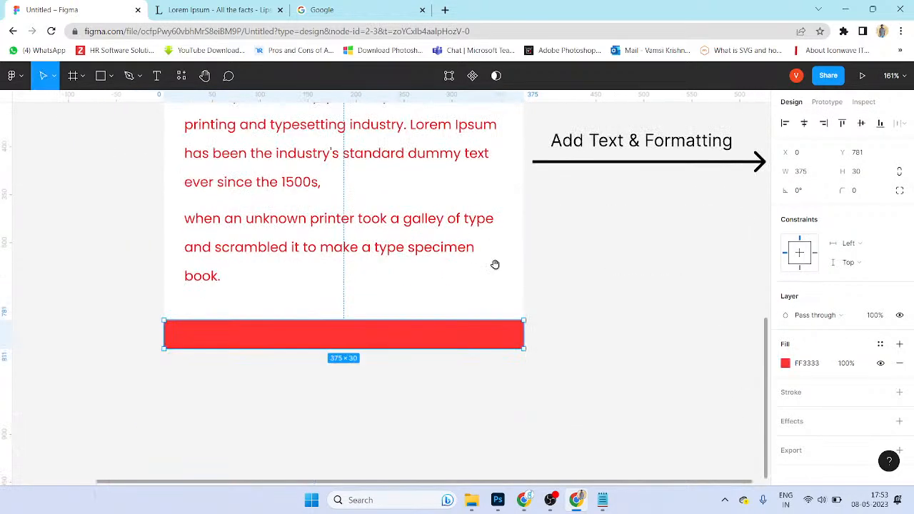
left_click(560, 343)
Step: Drop a copy of the Add Text & Formatting label into the card above the bar
scroll(548, 369, "up", 3)
left_click(611, 244)
left_click_drag(679, 255, 410, 407)
double_click(411, 399)
Step: Replace the copied label's text with 'Powered by JVSIT' and move it onto the red bar
left_click(410, 399)
key("ctrl+a")
type("Power")
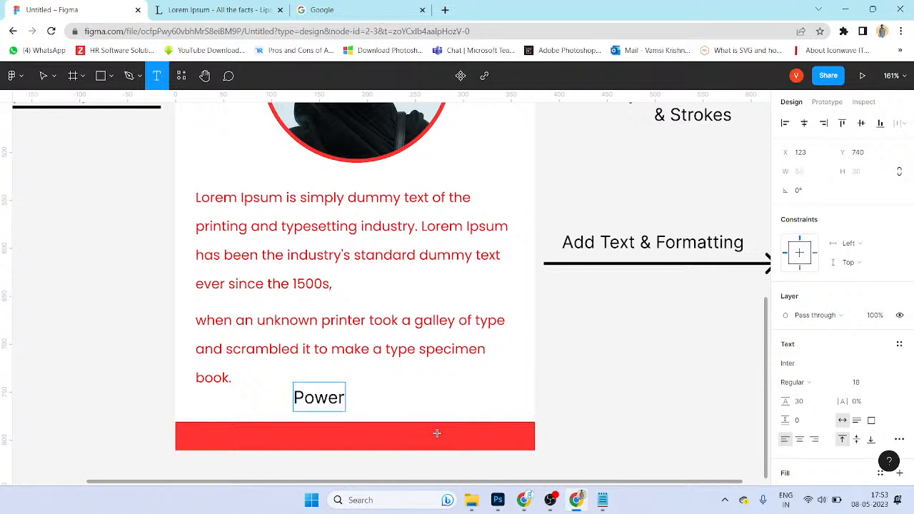
type("ed by J")
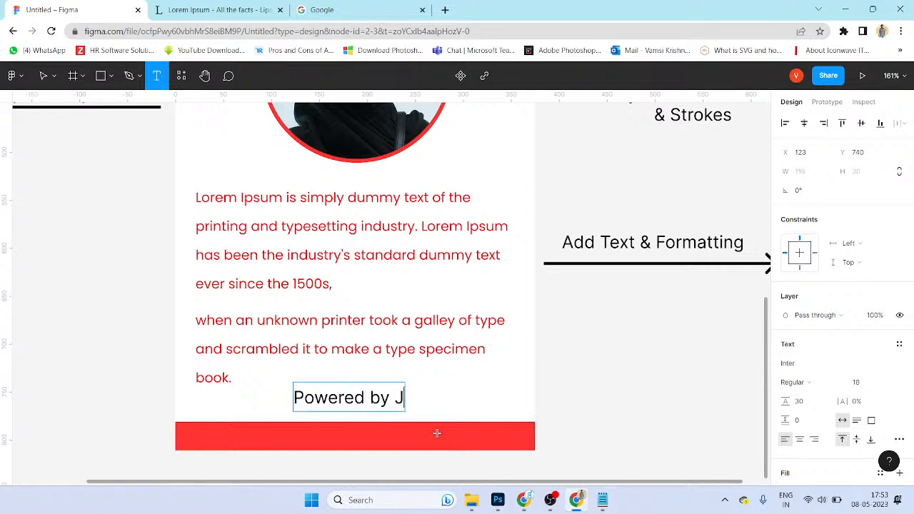
type("VSIT")
key("Escape")
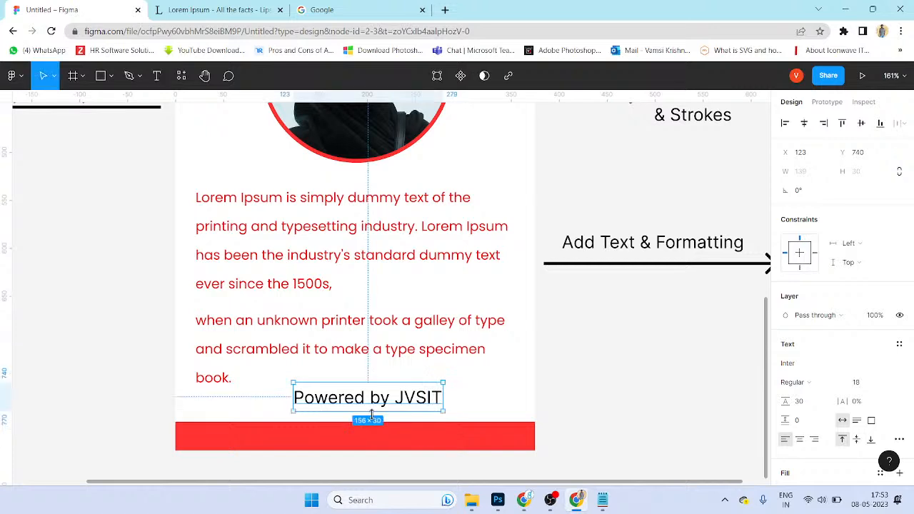
left_click_drag(406, 403, 388, 440)
Step: Make the footer text white (ffffff) at font size 12
scroll(810, 397, "down", 2)
left_click(784, 356)
type("ffffff")
key("Return")
left_click(887, 269)
left_click(855, 244)
type("14")
key("Return")
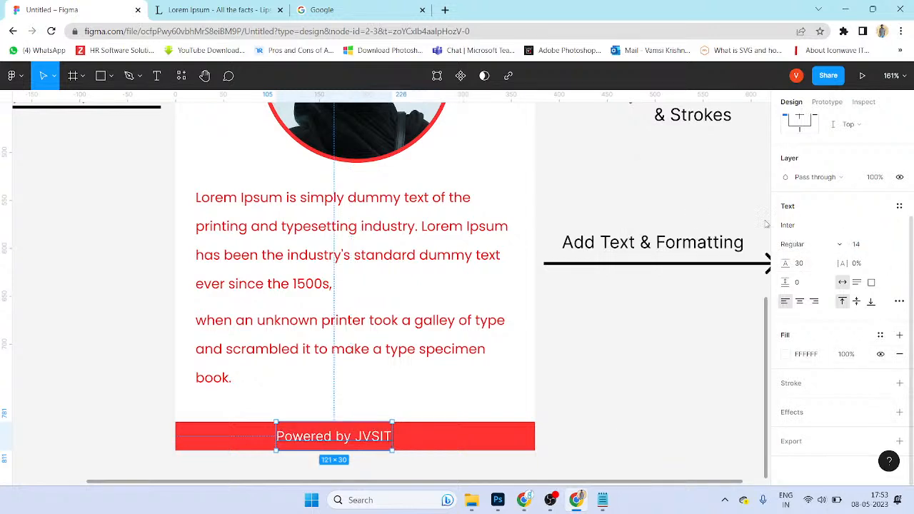
type("12")
key("Return")
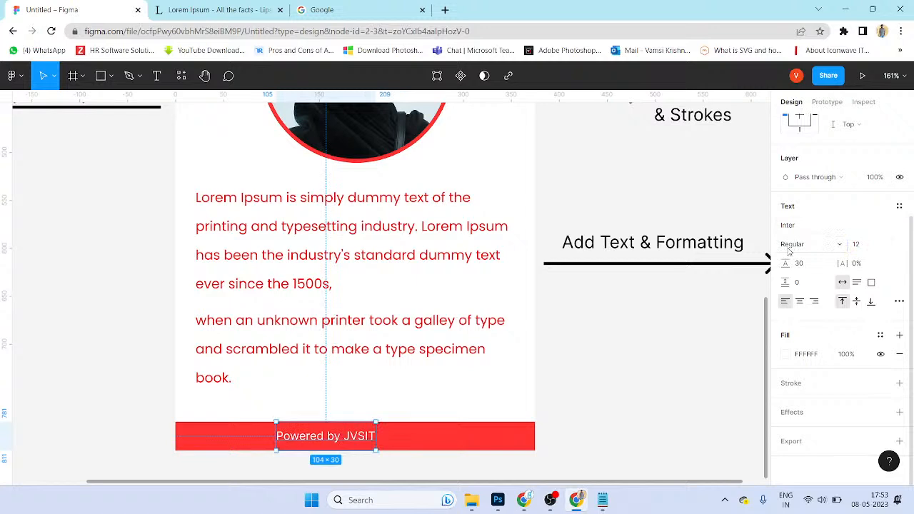
Step: Centre the caption horizontally within the red footer bar
left_click(521, 449)
left_click_drag(432, 434, 440, 400)
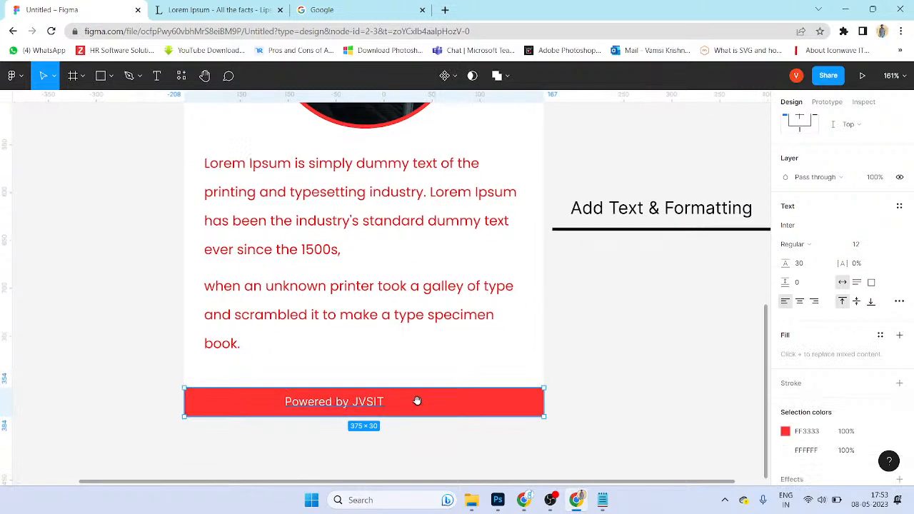
left_click(362, 435)
left_click(367, 405)
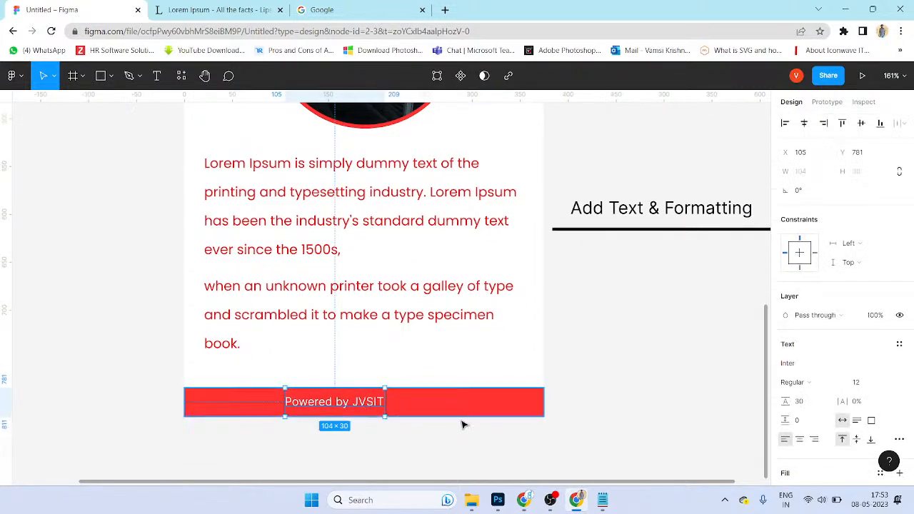
left_click(438, 464)
left_click(359, 402)
left_click(485, 415, "shift")
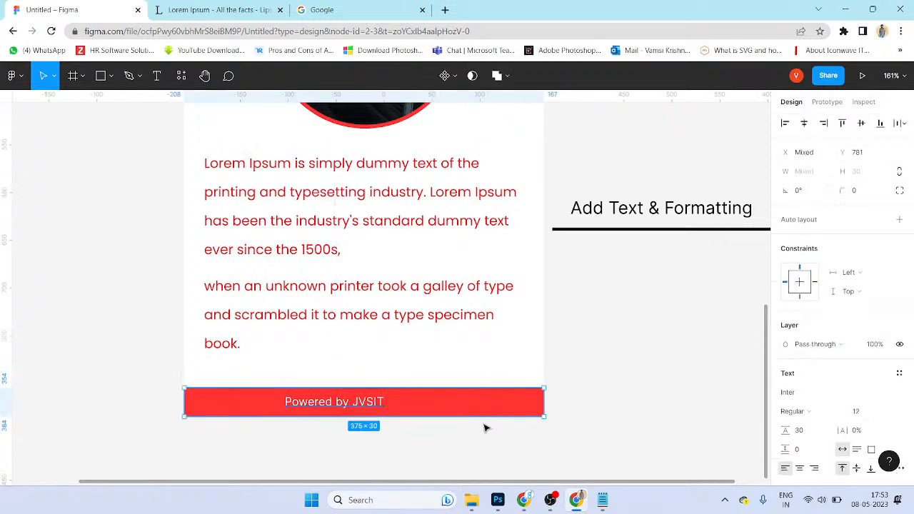
left_click(530, 412)
left_click(392, 439)
left_click(374, 404)
left_click(427, 409, "shift")
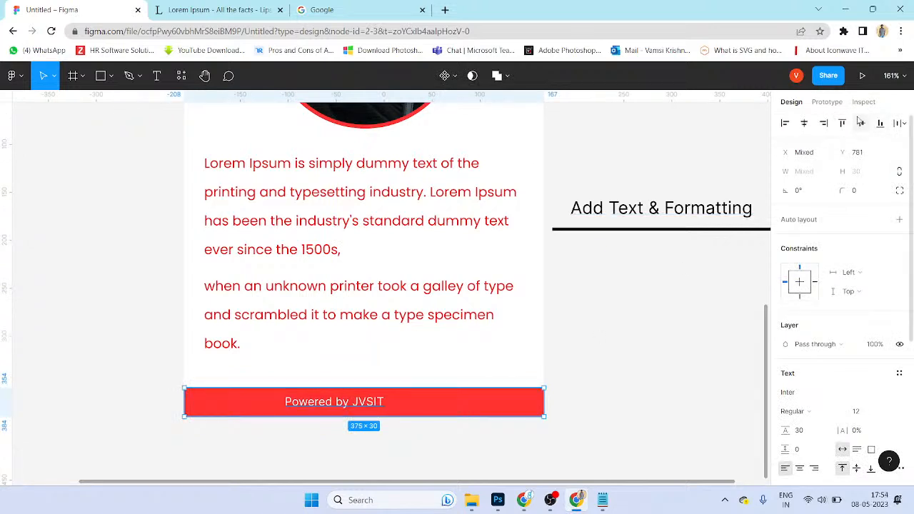
left_click(804, 123)
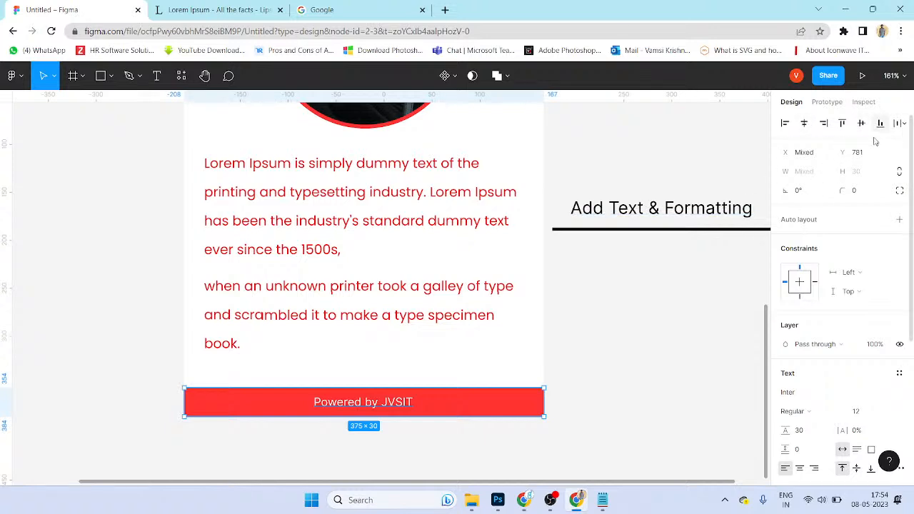
Step: Insert a space so the caption reads 'Powered by JVS IT'
left_click(659, 303)
left_click(377, 416)
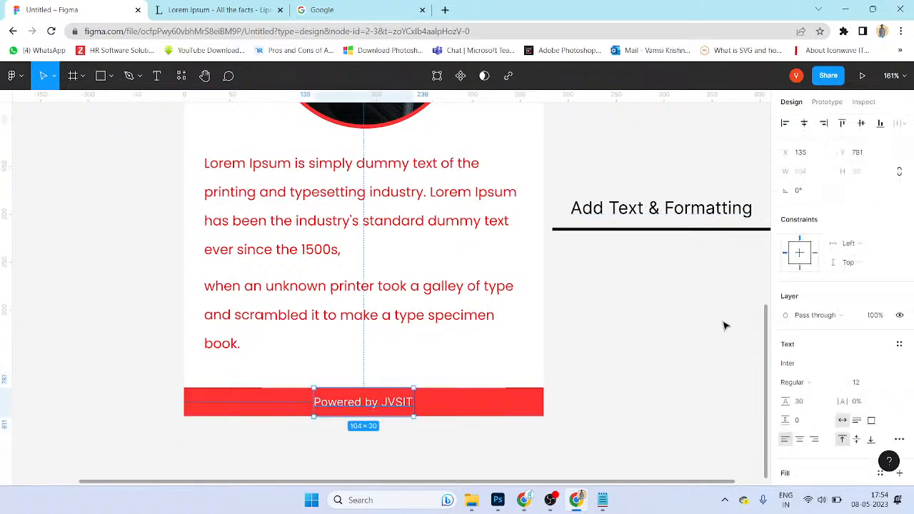
double_click(405, 407)
left_click(403, 402)
left_click(639, 393)
Step: Select the 'Powered by JVS IT' footer caption
left_click(641, 395)
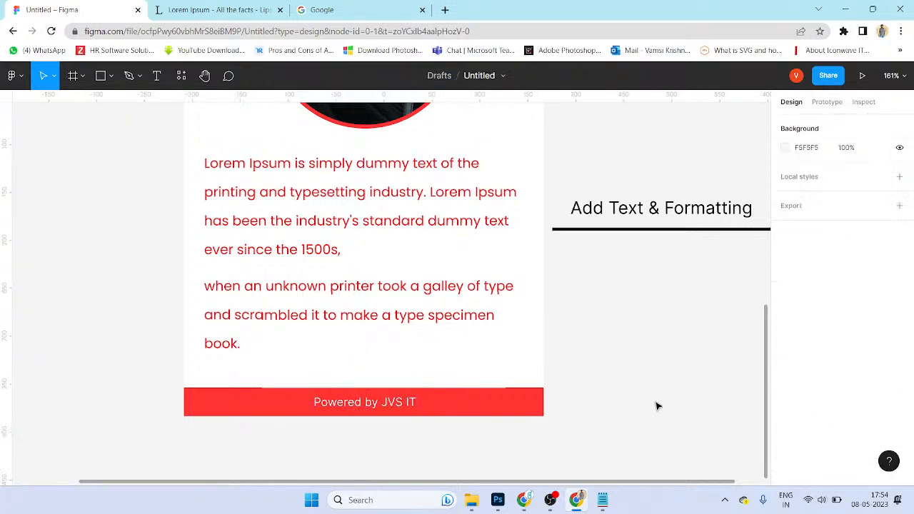
scroll(529, 402, "right", 1)
left_click(417, 404)
left_click(857, 382)
left_click(624, 412)
left_click(400, 416)
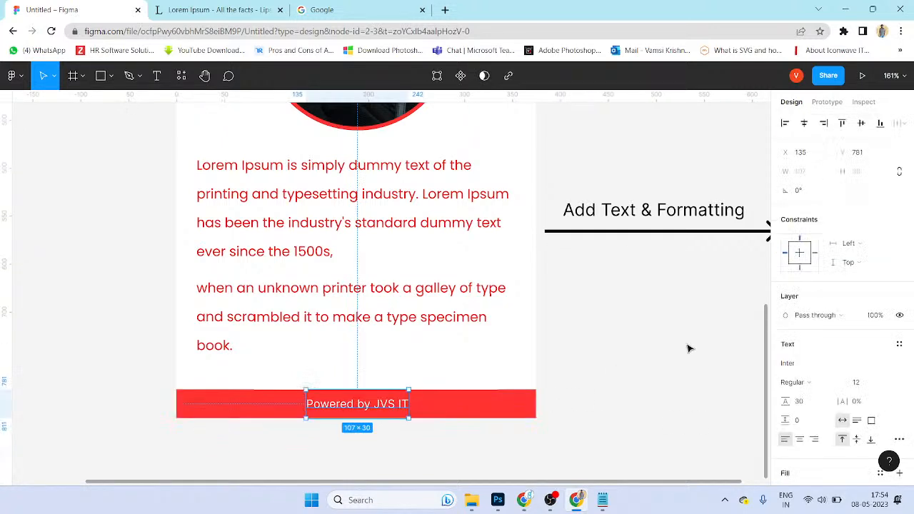
scroll(853, 351, "down", 1)
Step: Set the caption's font to Poppins with Medium weight
left_click(807, 247)
type("Poppins")
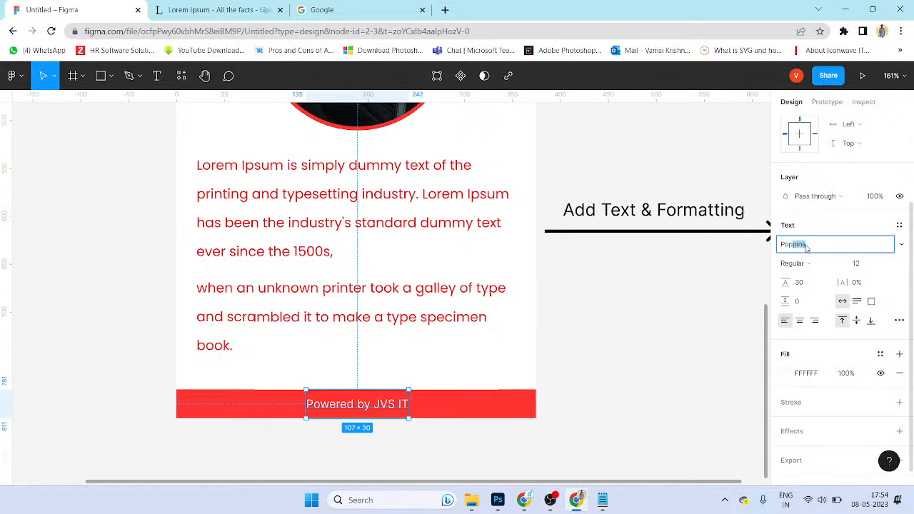
key("Return")
left_click(800, 264)
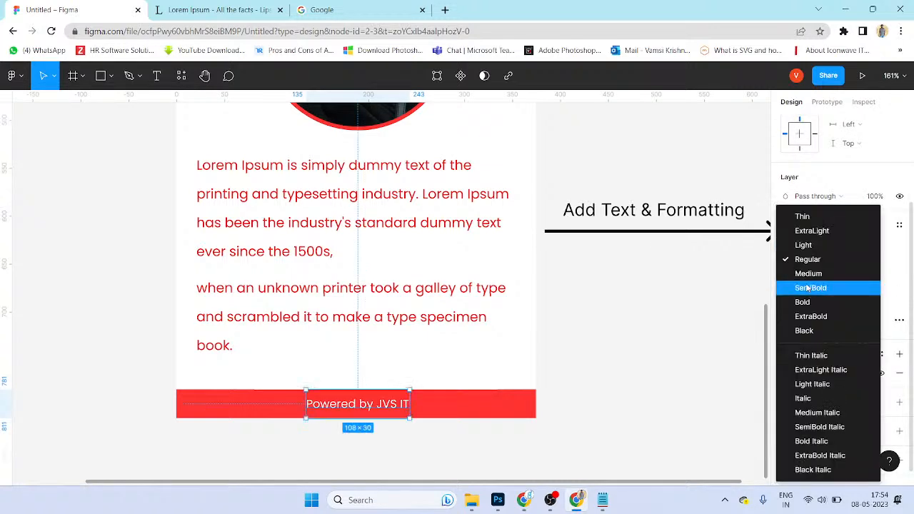
left_click(808, 273)
left_click(520, 373)
scroll(409, 373, "down", 1)
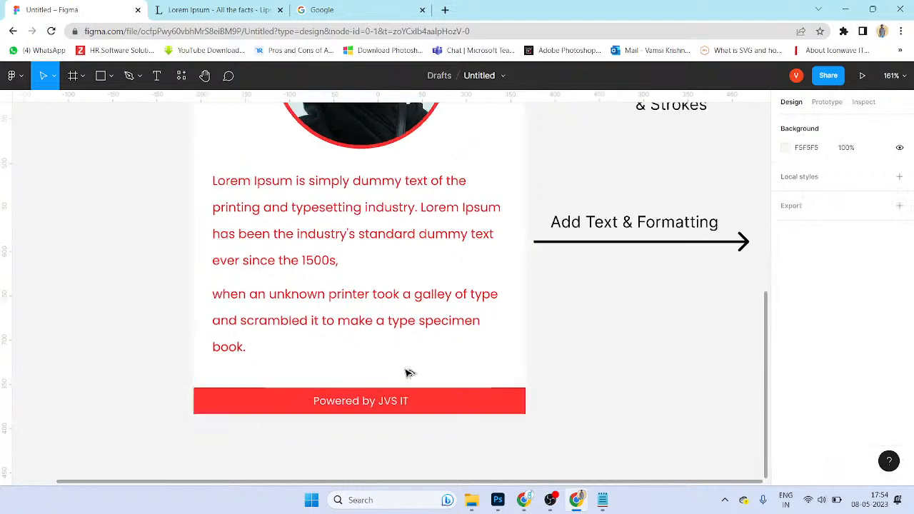
scroll(410, 373, "down", 2)
scroll(546, 351, "up", 3)
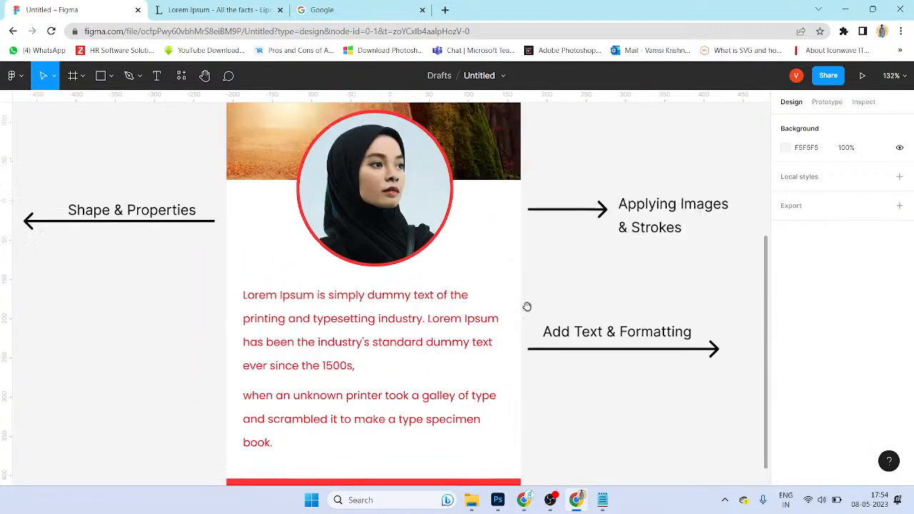
scroll(527, 310, "up", 3)
scroll(522, 322, "down", 2)
scroll(491, 281, "down", 1)
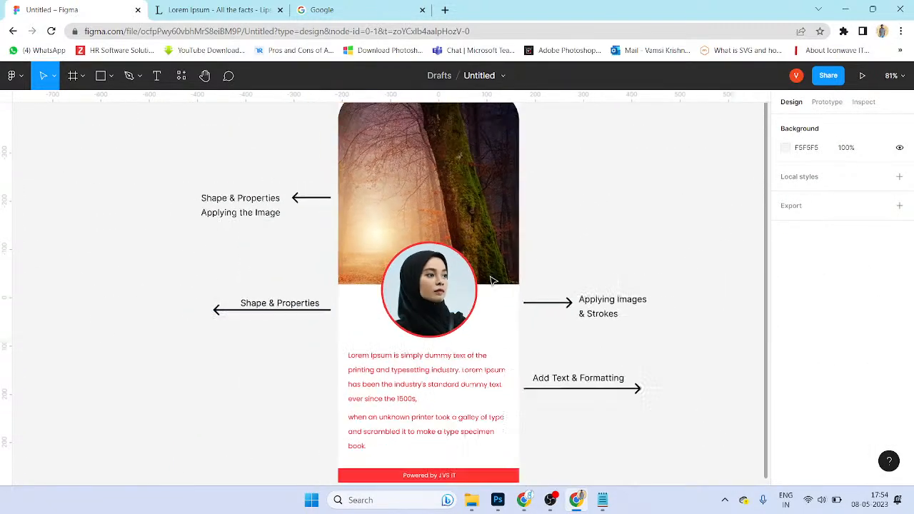
left_click(500, 257)
scroll(537, 208, "up", 2)
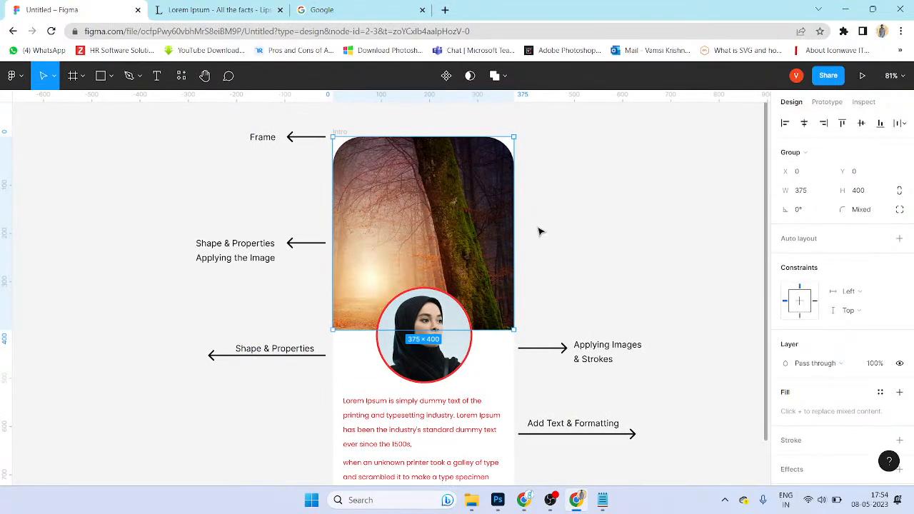
left_click(231, 128)
left_click(300, 148)
left_click_drag(152, 206, 277, 270)
left_click(283, 300)
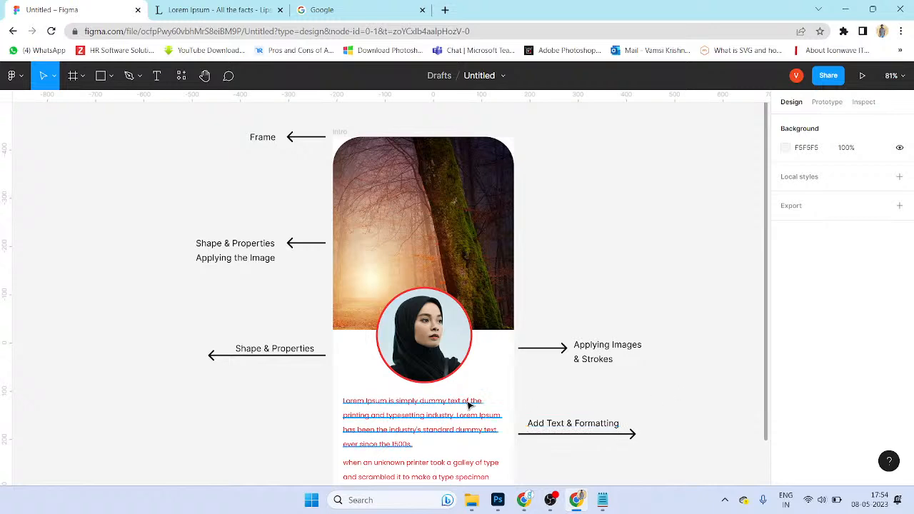
scroll(419, 393, "down", 2)
Step: Nudge both lorem paragraphs down and duplicate one above them for the name
left_click(418, 361)
left_click(421, 401, "shift")
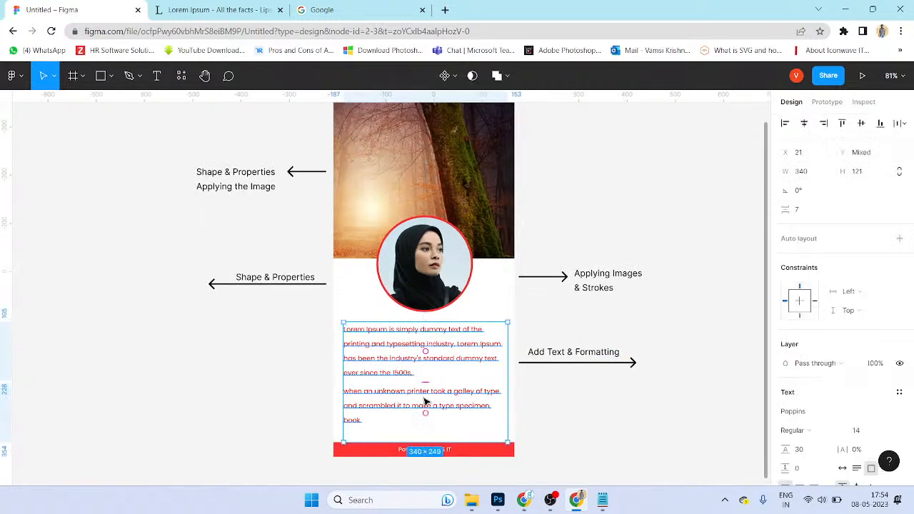
key("shift+Down")
key("shift+Down")
key("Escape")
left_click_drag(451, 362, 450, 341, "alt")
Step: Type the person's name into the duplicate and enlarge it to size 20
double_click(459, 323)
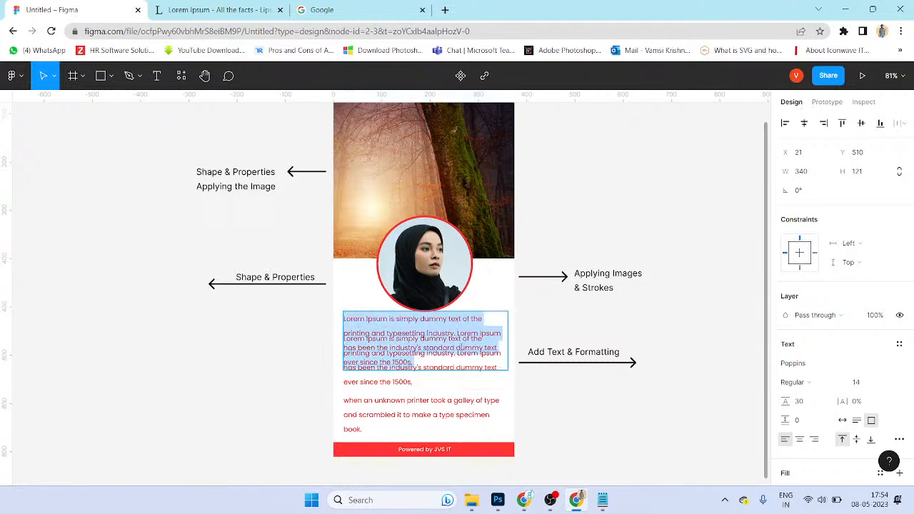
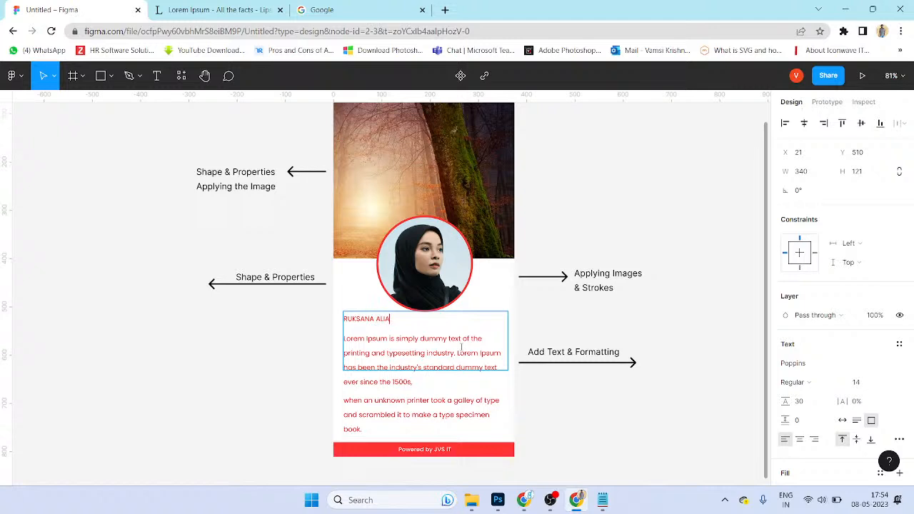
key("Escape")
key("ctrl+shift+period")
key("ctrl+shift+period")
key("ctrl+shift+period")
key("ctrl+shift+period")
key("ctrl+shift+period")
key("ctrl+shift+period")
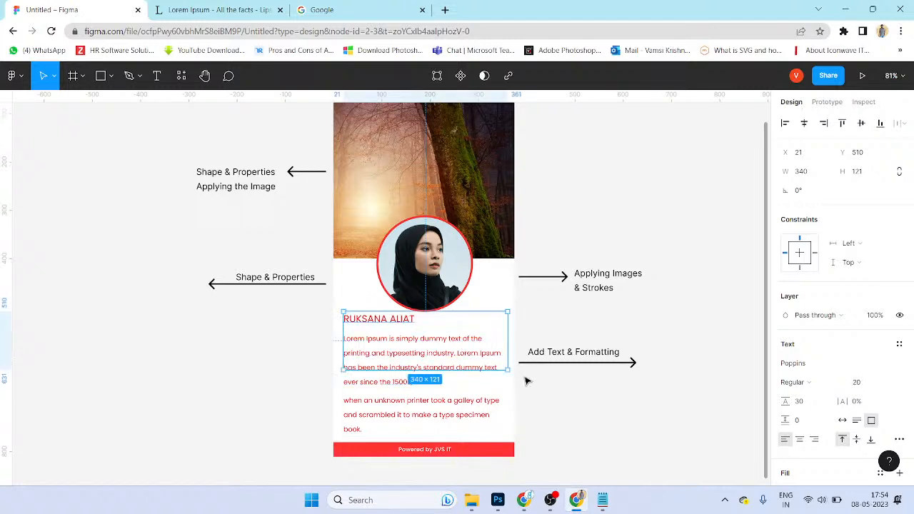
Step: Fit the name box to one line, centre it on the card, and make it Bold
left_click_drag(505, 368, 500, 326)
left_click_drag(398, 320, 440, 325)
left_click_drag(540, 324, 480, 323)
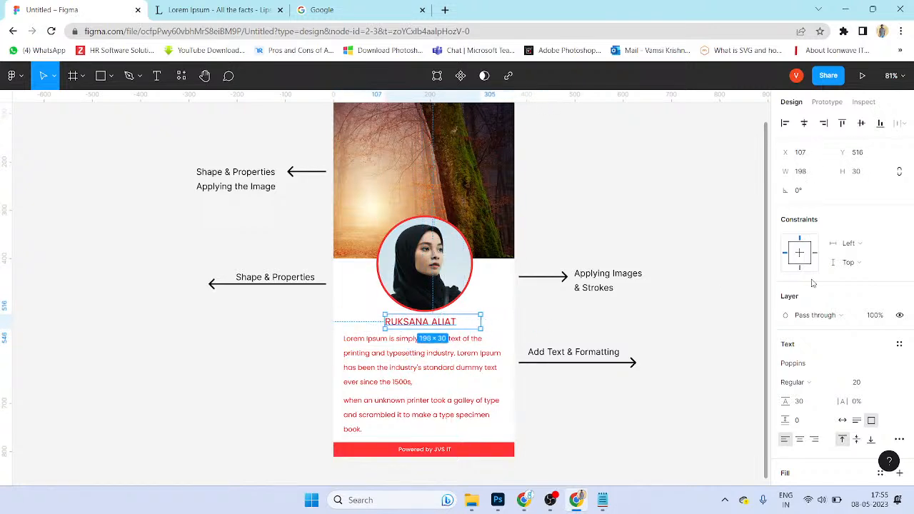
left_click(811, 384)
left_click(802, 308)
Step: Change both lorem paragraphs' text colour to grey 595959
left_click(630, 425)
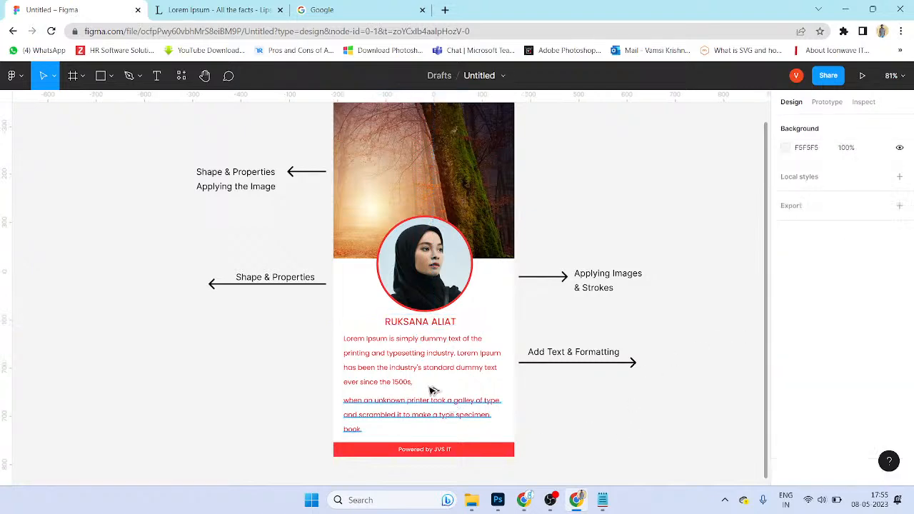
scroll(402, 348, "up", 1)
left_click(408, 349)
left_click(421, 411, "shift")
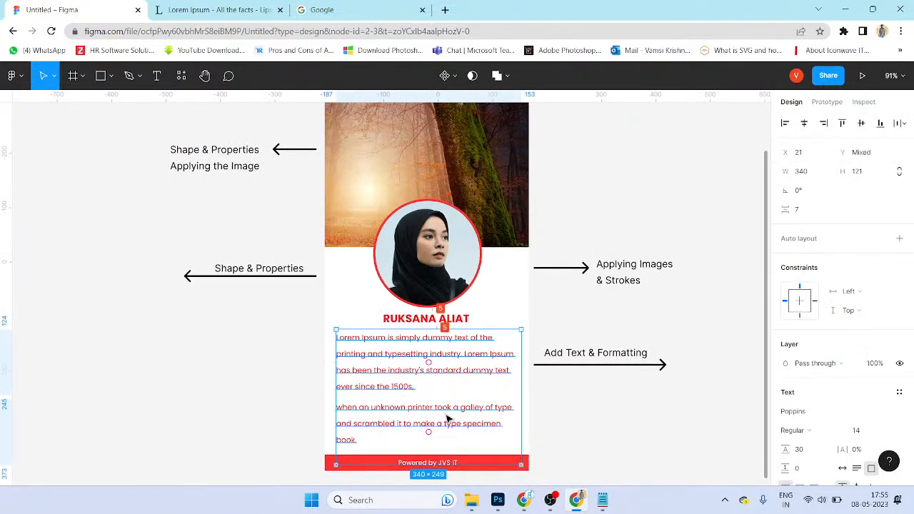
scroll(851, 373, "down", 5)
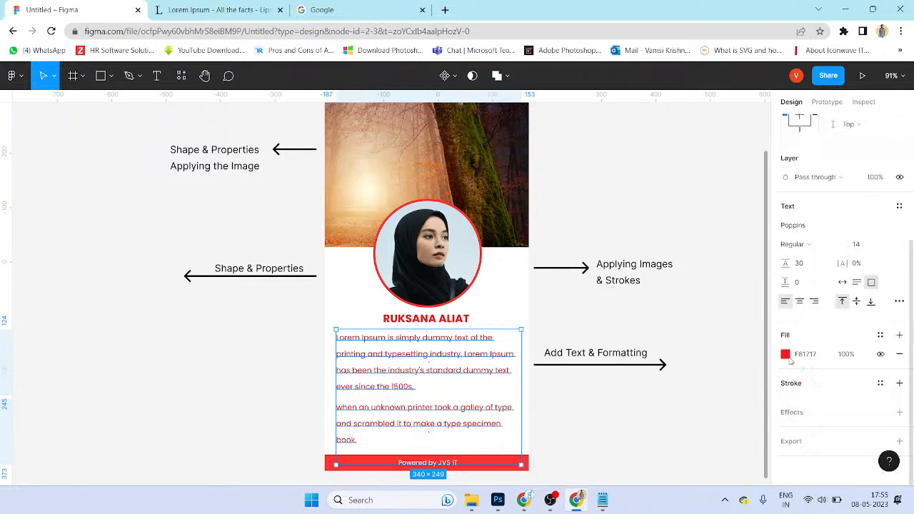
left_click_drag(636, 266, 628, 284)
left_click(588, 416)
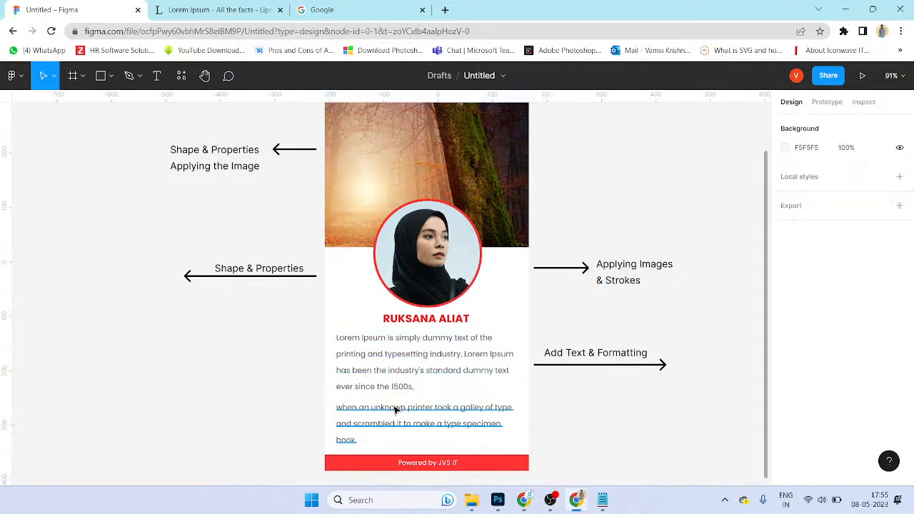
Step: Shorten the second paragraph's box and nudge both paragraphs down
left_click(421, 453)
left_click_drag(438, 465, 435, 443)
left_click(617, 413)
left_click(463, 324)
left_click(464, 348)
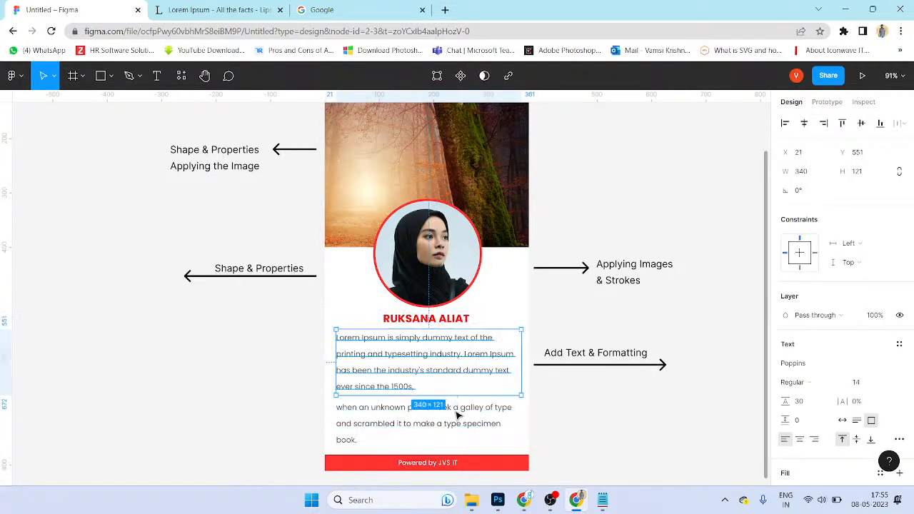
left_click(456, 416, "shift")
key("shift+Down")
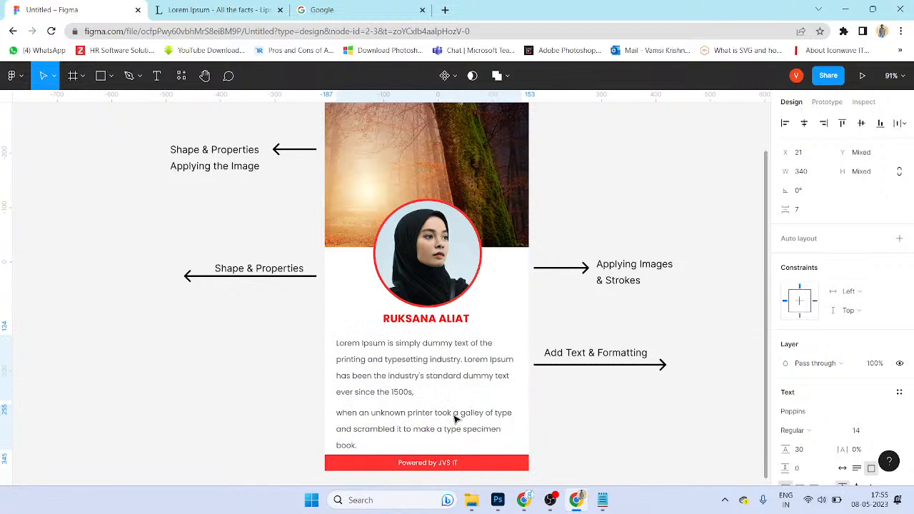
Step: Set both paragraphs to font size 13
left_click(638, 432)
left_click(455, 408)
left_click(451, 378, "shift")
left_click(856, 429)
type("13")
key("Return")
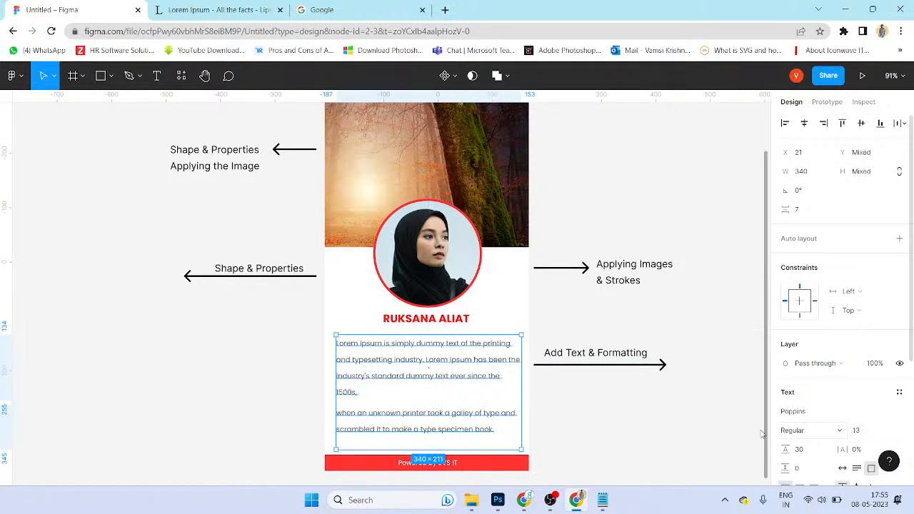
key("Escape")
Step: Move the name heading down slightly, keeping its weight Bold
left_click(468, 443)
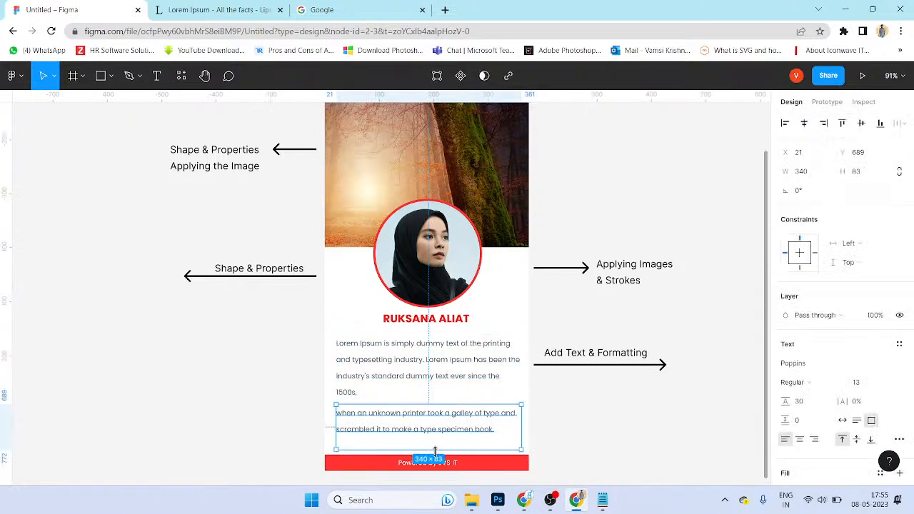
left_click(418, 391)
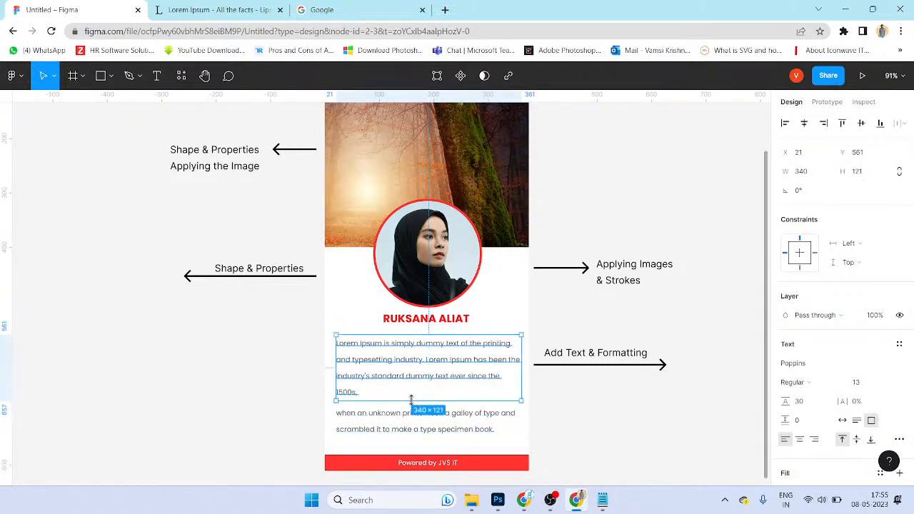
left_click(432, 423, "shift")
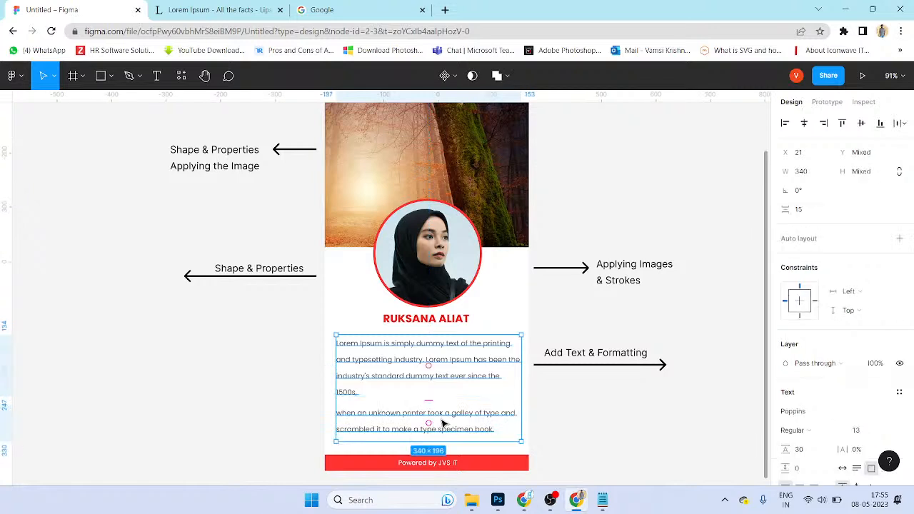
left_click(683, 431)
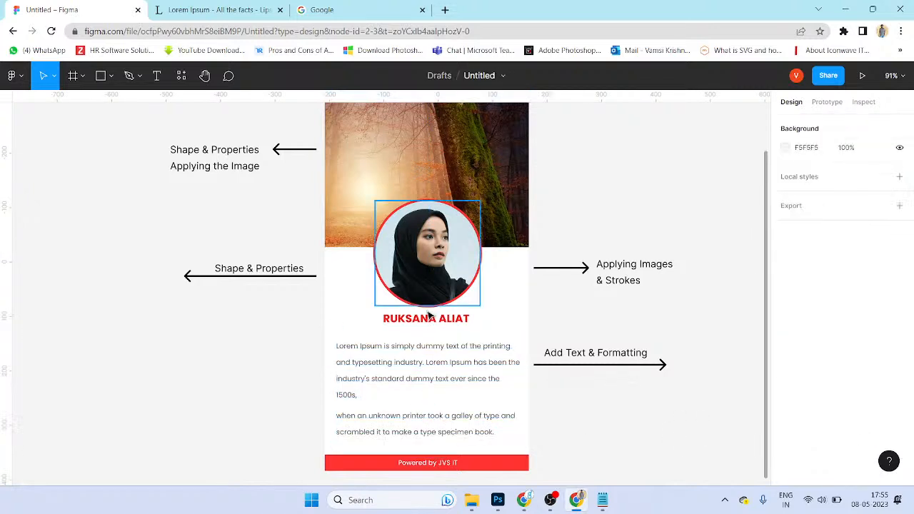
left_click(435, 322)
left_click_drag(434, 323, 434, 329)
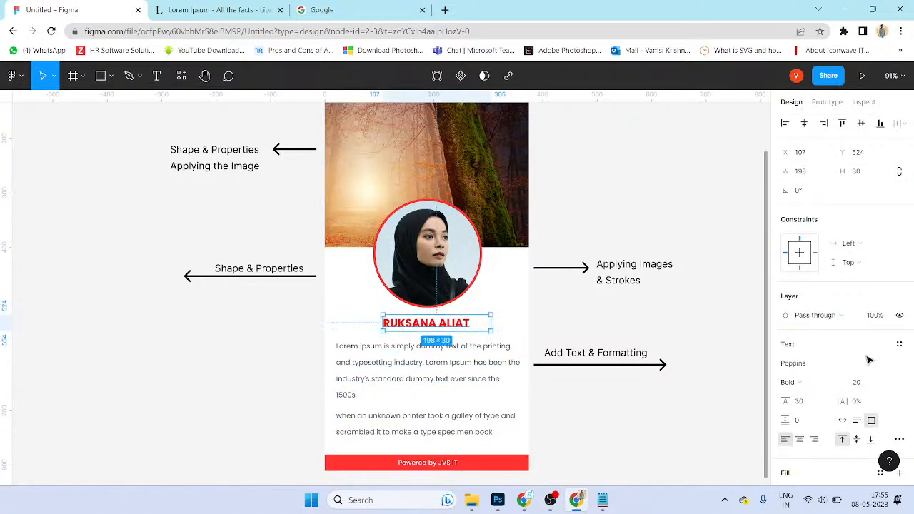
left_click(826, 379)
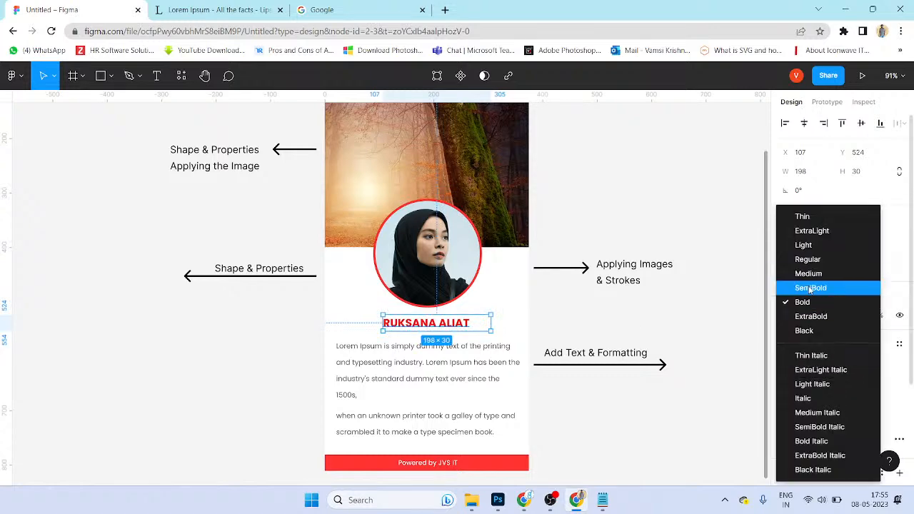
left_click(677, 332)
left_click(490, 337)
scroll(476, 331, "down", 1)
left_click_drag(635, 293, 612, 364)
scroll(407, 167, "down", 1)
scroll(419, 190, "down", 1, "ctrl")
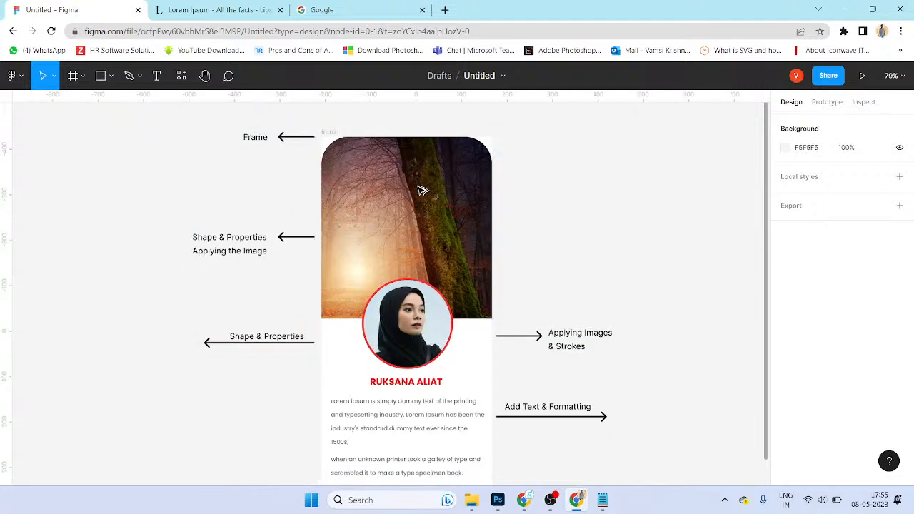
scroll(659, 237, "down", 1, "ctrl")
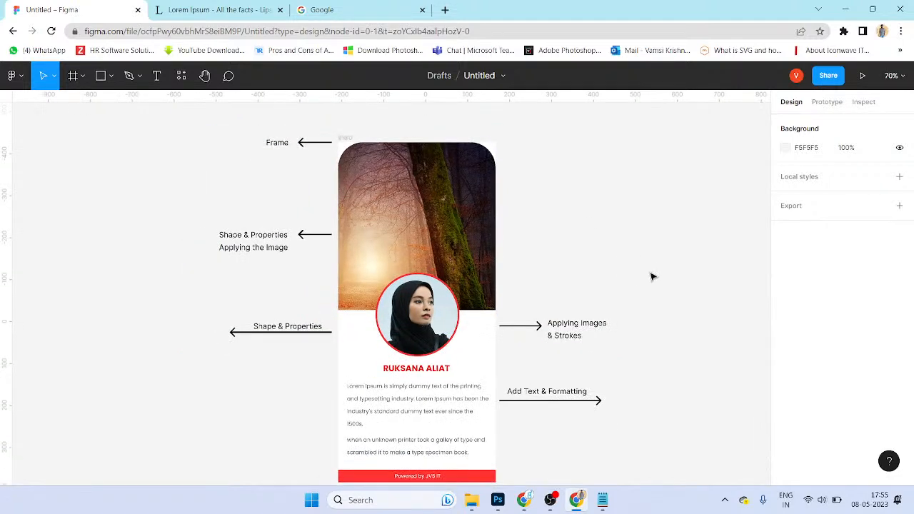
left_click_drag(648, 275, 616, 263)
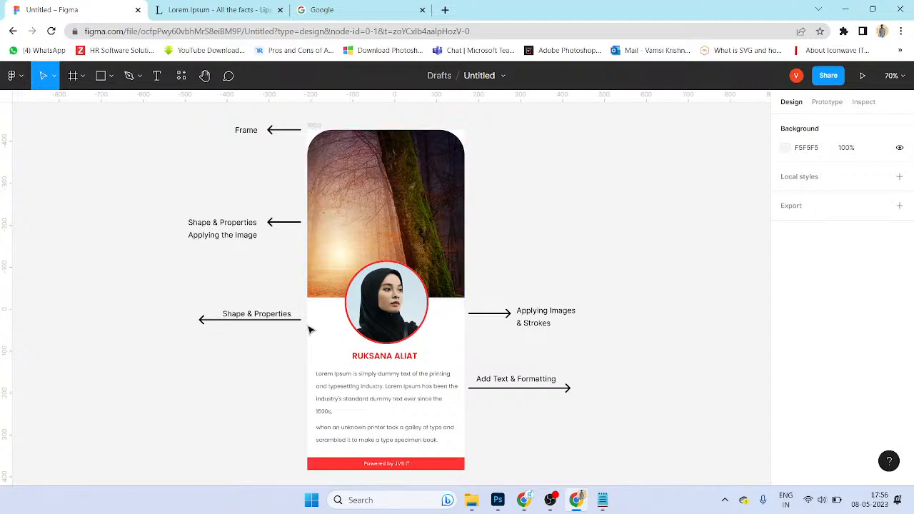
left_click(827, 102)
left_click(408, 322)
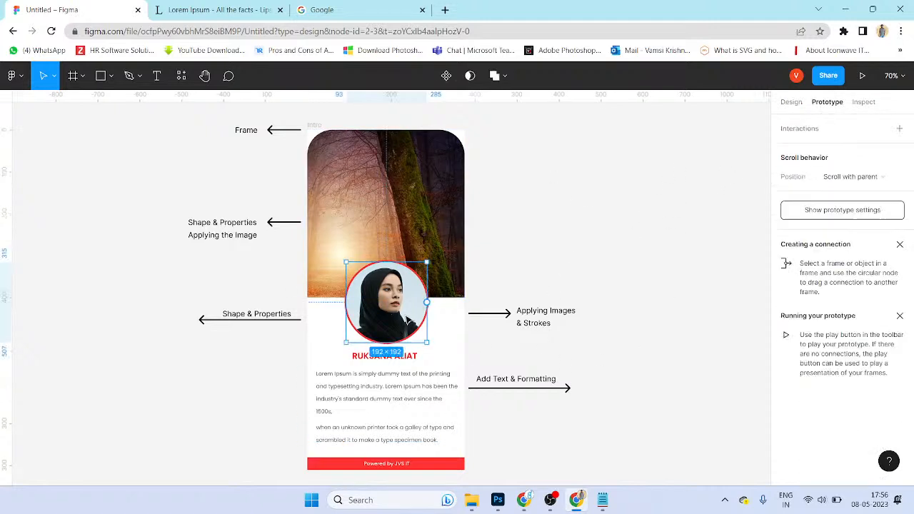
left_click(791, 102)
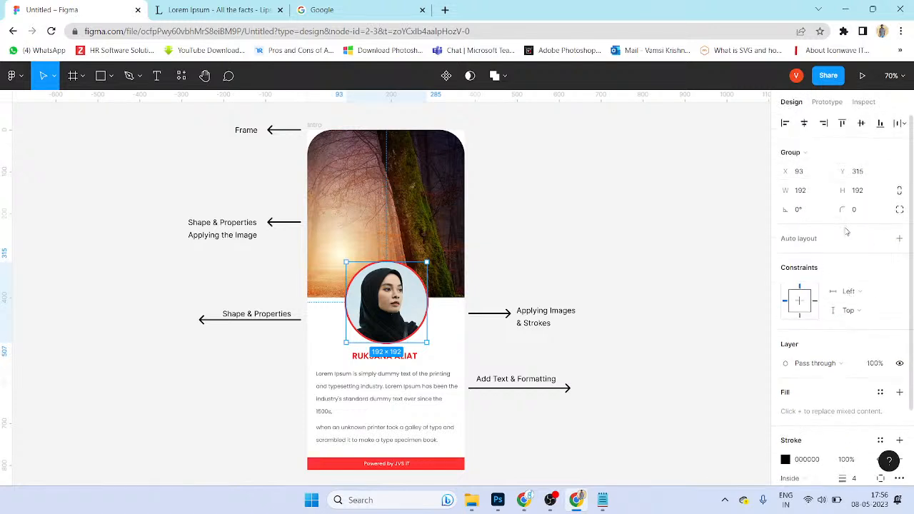
scroll(843, 429, "down", 3)
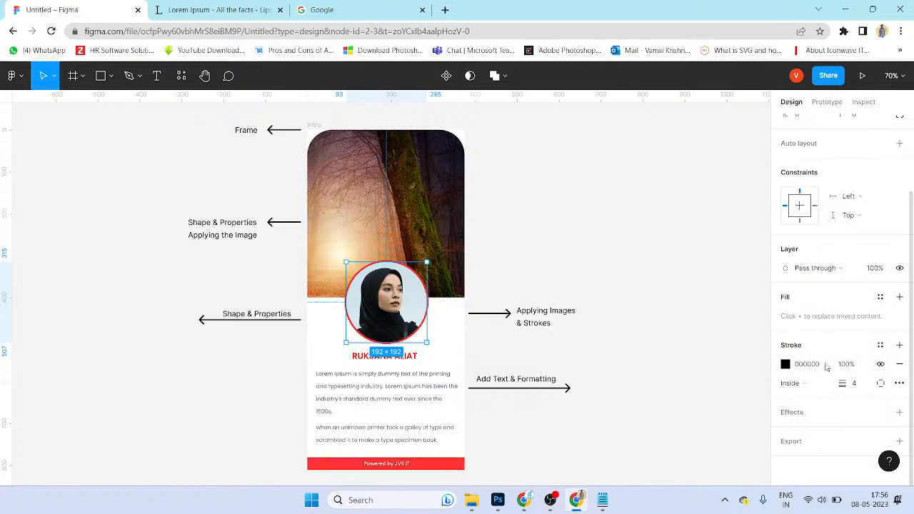
left_click(454, 354)
scroll(452, 353, "up", 1)
scroll(457, 354, "up", 3)
left_click(387, 291)
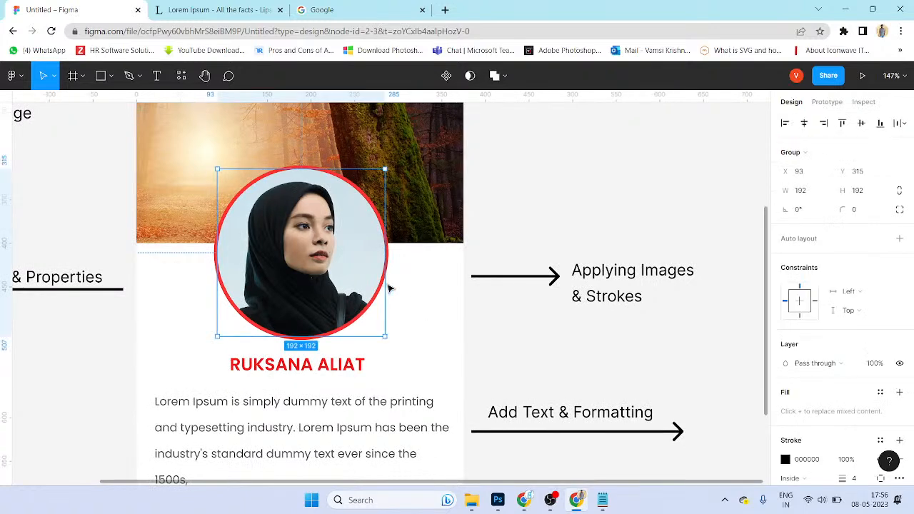
Step: Add a Drop shadow effect to the 200×200 portrait circle
left_click(394, 272)
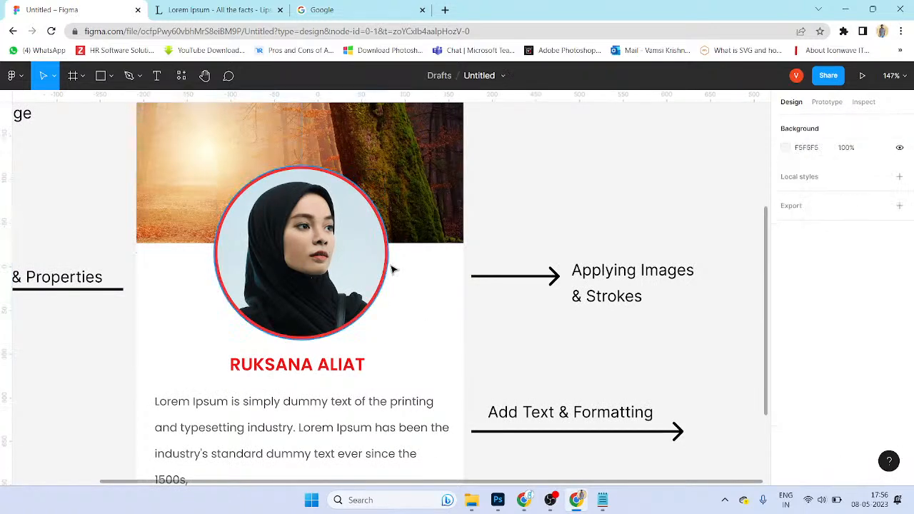
left_click(389, 266)
scroll(820, 422, "down", 1)
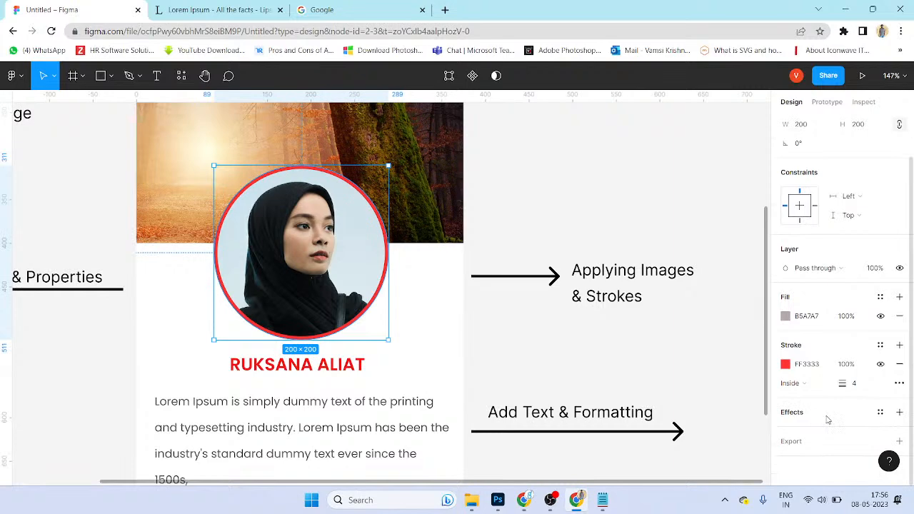
left_click(899, 412)
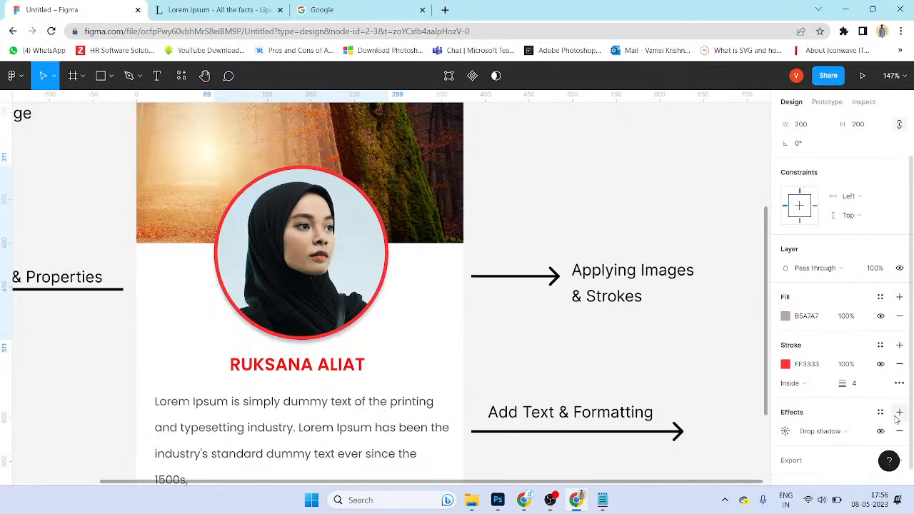
left_click(827, 432)
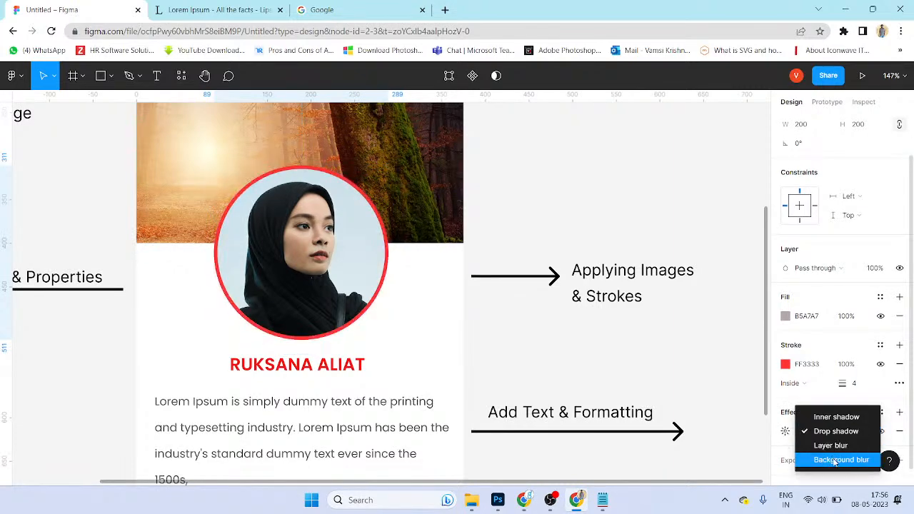
left_click(836, 460)
left_click(825, 431)
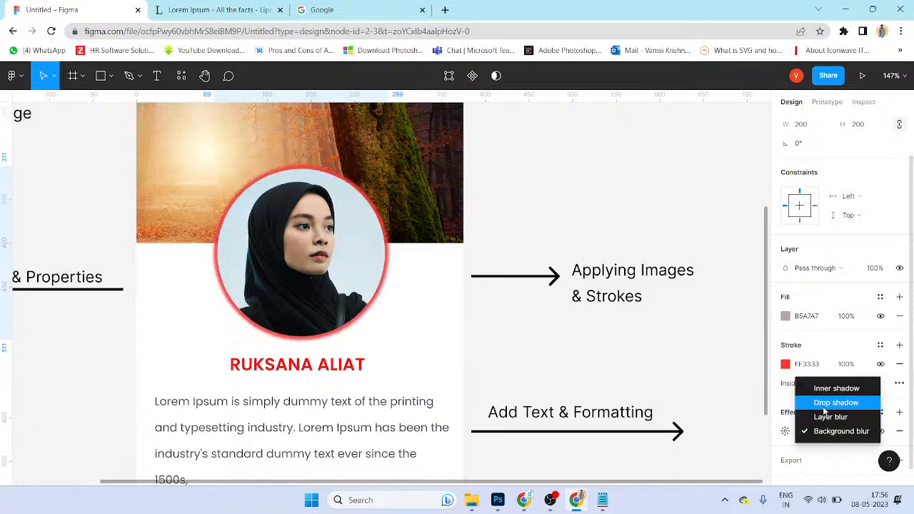
left_click(823, 406)
Step: Try the shadow at 55% opacity with blur 3
left_click(785, 431)
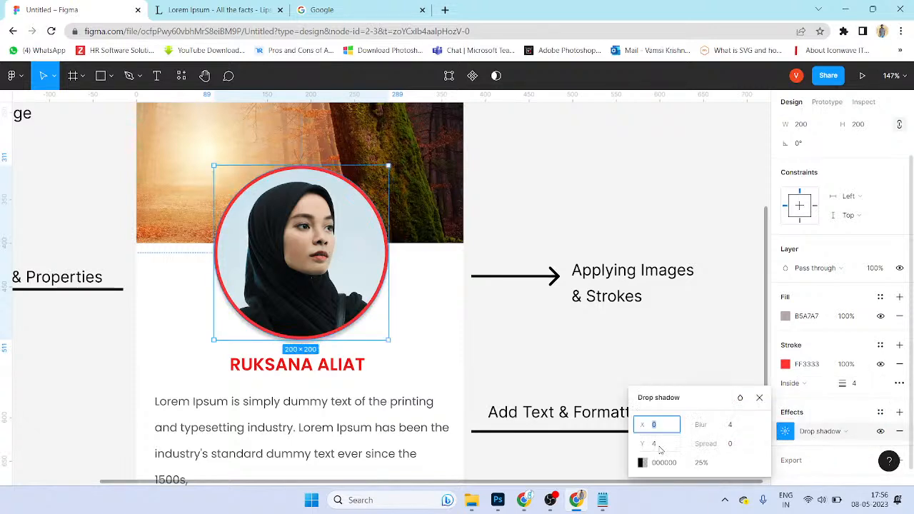
left_click(703, 466)
type("55")
key("Return")
left_click(734, 429)
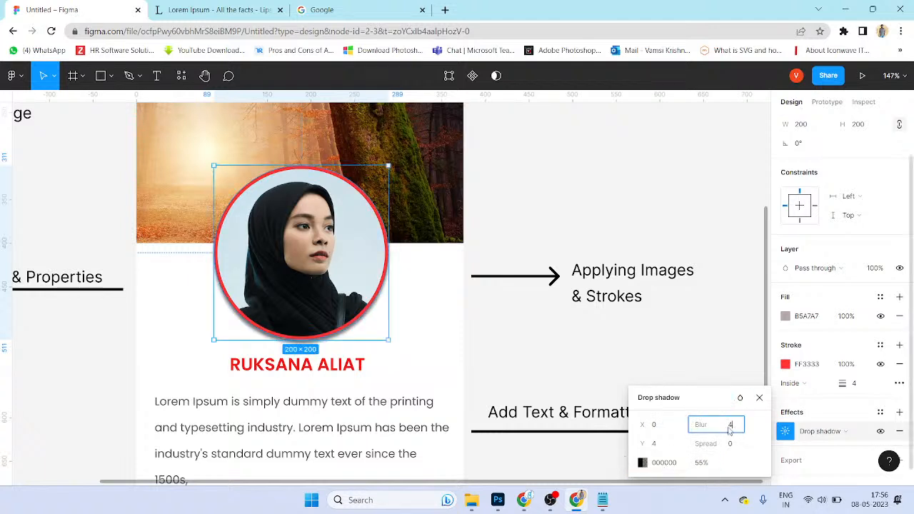
type("3")
Step: Finalise the shadow at Y 2, blur 5, spread 0 and 100% opacity
left_click(660, 446)
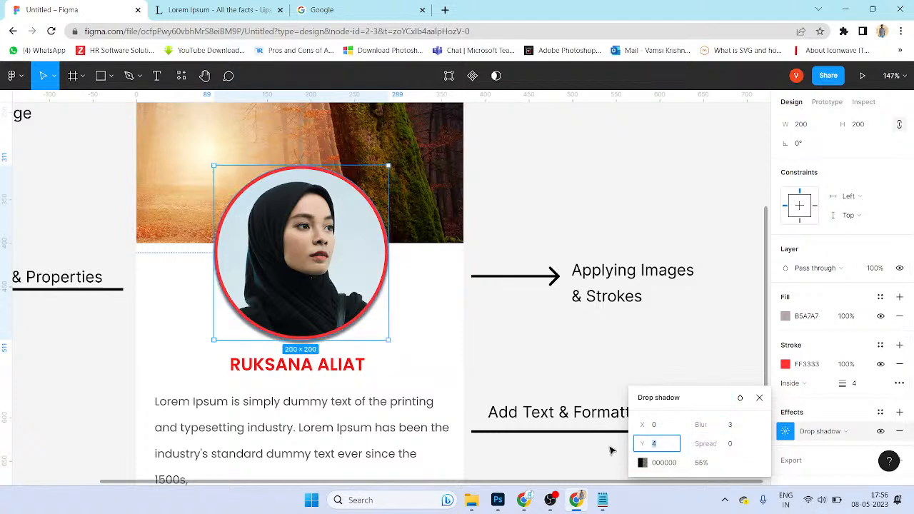
left_click(736, 433)
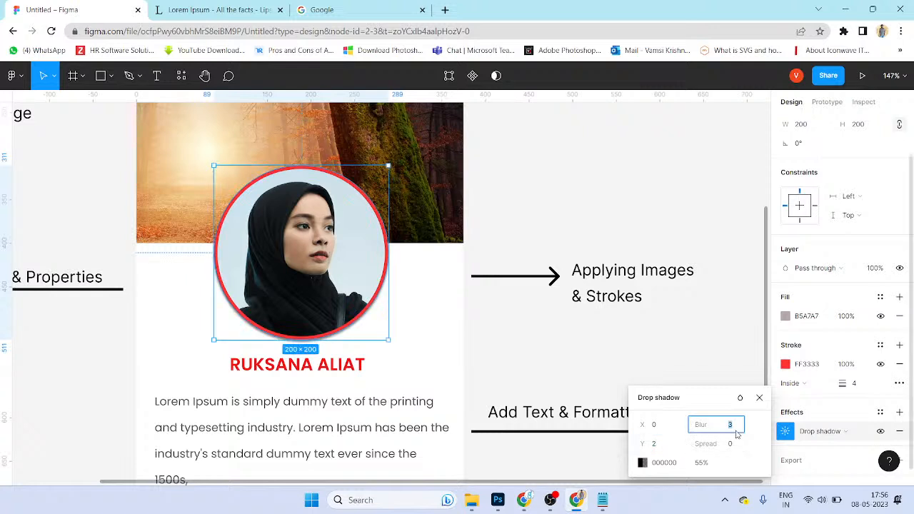
type("5")
key("Tab")
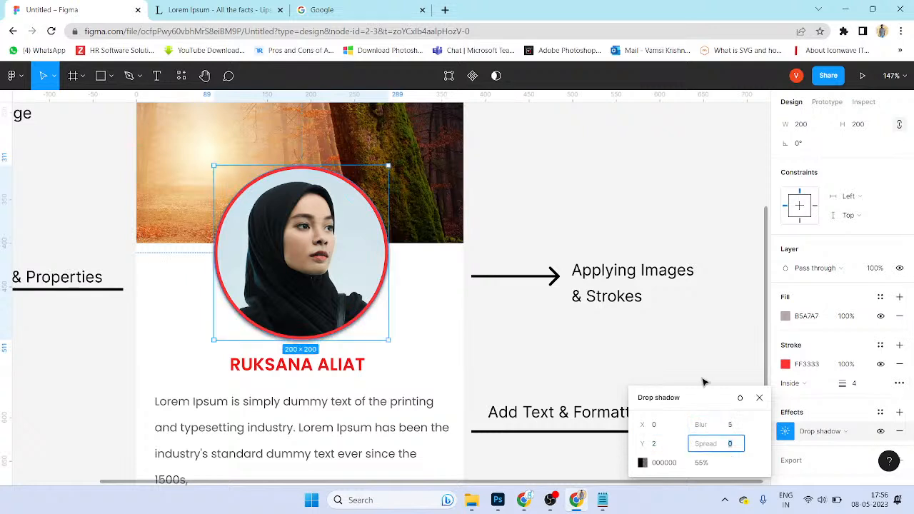
key("Tab")
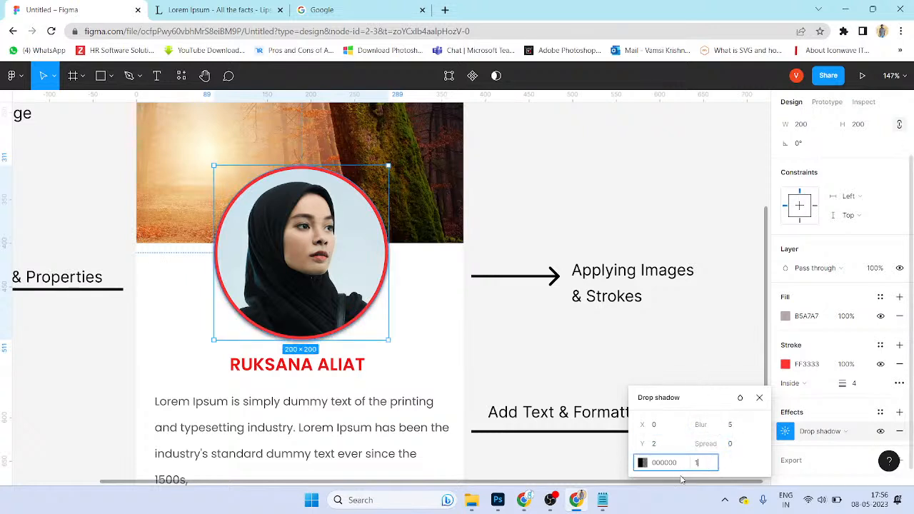
key("Return")
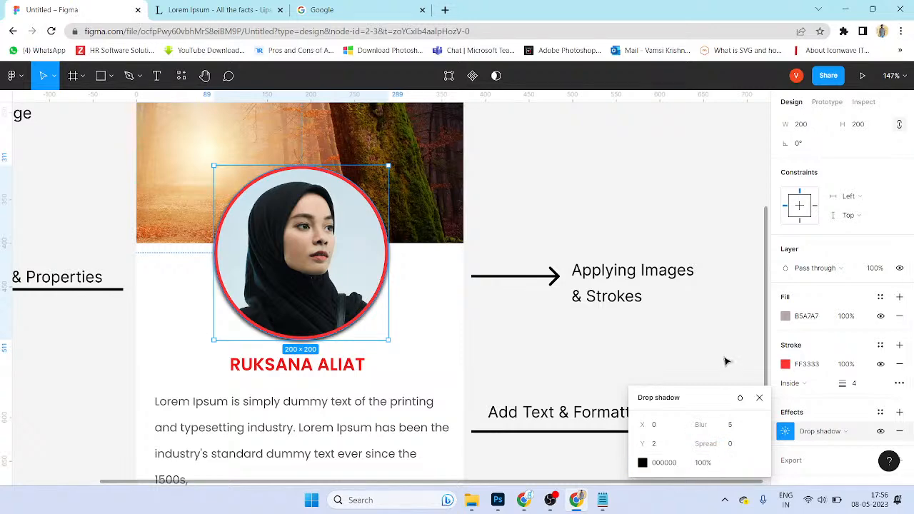
left_click(468, 361)
scroll(497, 298, "down", 3)
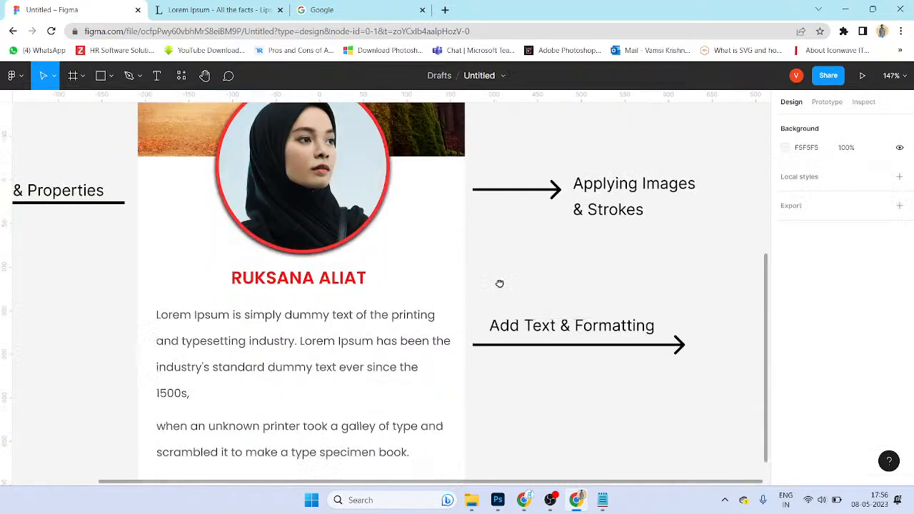
left_click(360, 224)
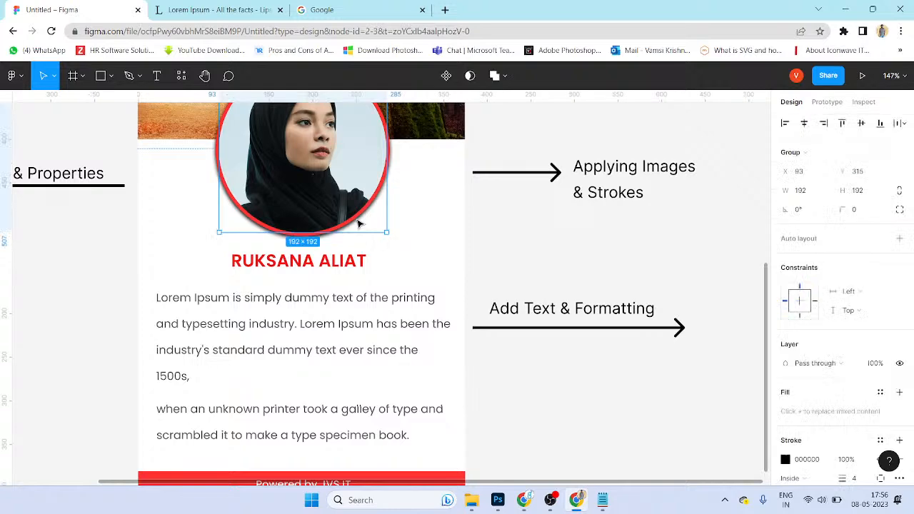
left_click(330, 244)
left_click(326, 235)
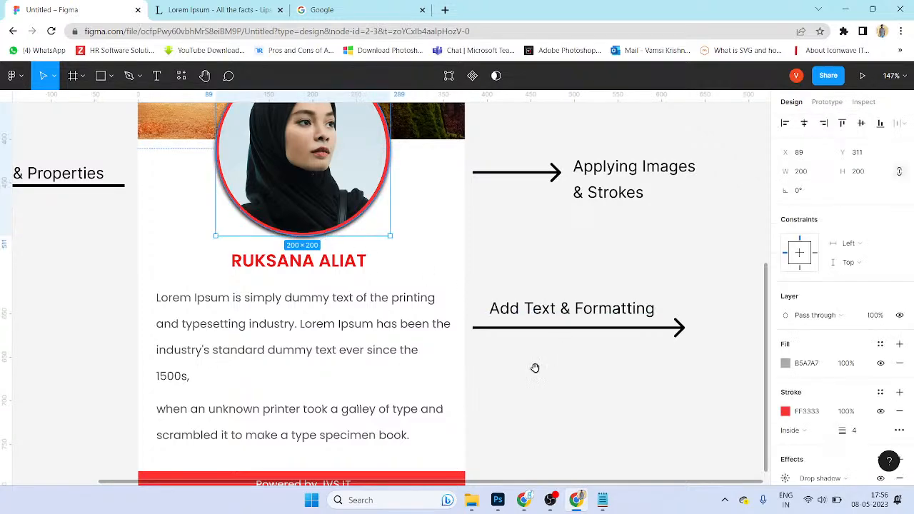
left_click_drag(533, 366, 578, 312)
scroll(574, 308, "down", 1)
left_click_drag(522, 250, 535, 368)
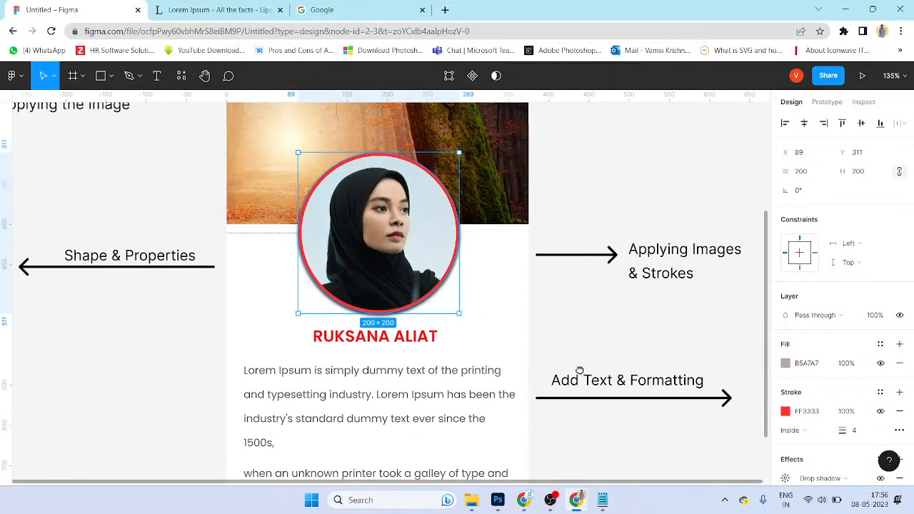
scroll(476, 272, "down", 3)
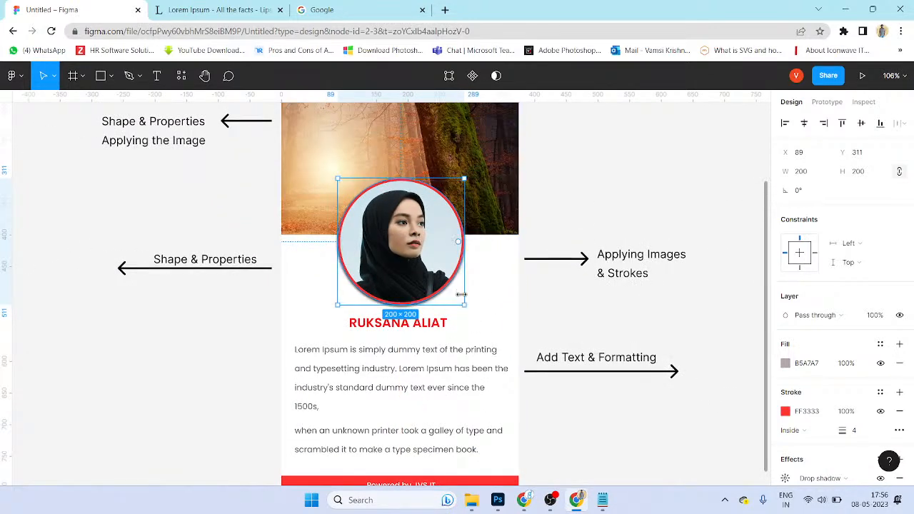
key("ctrl+z")
key("ctrl+z")
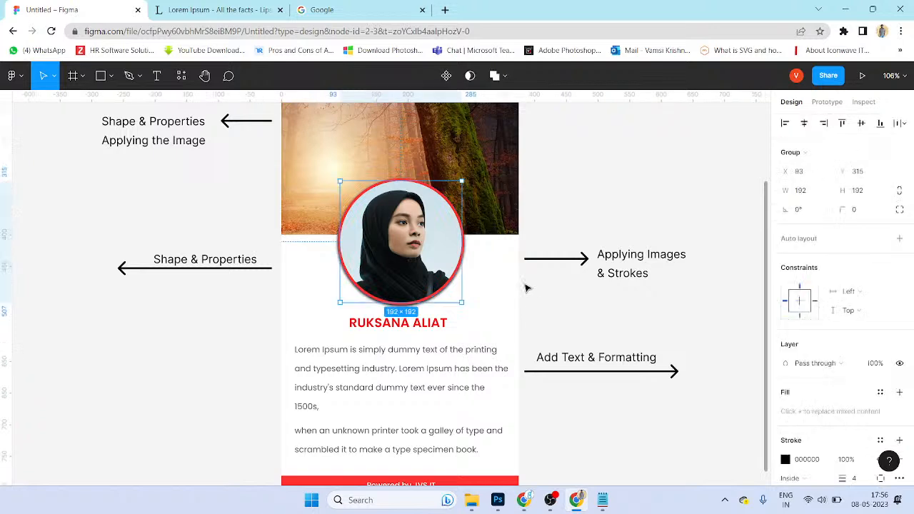
left_click_drag(524, 307, 522, 312)
scroll(523, 312, "up", 1)
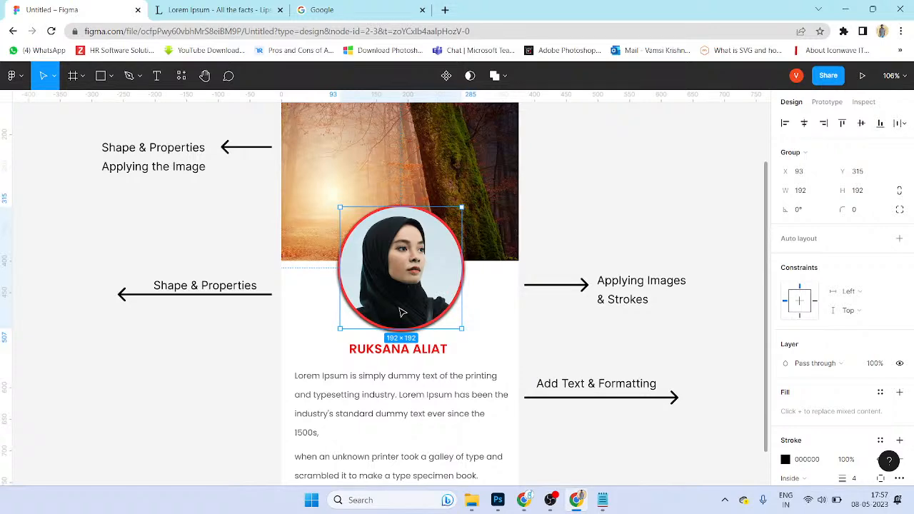
scroll(459, 301, "down", 1)
scroll(430, 437, "down", 2)
Step: Narrow both bio paragraphs to 321 wide and make the second 87 tall
left_click(441, 359)
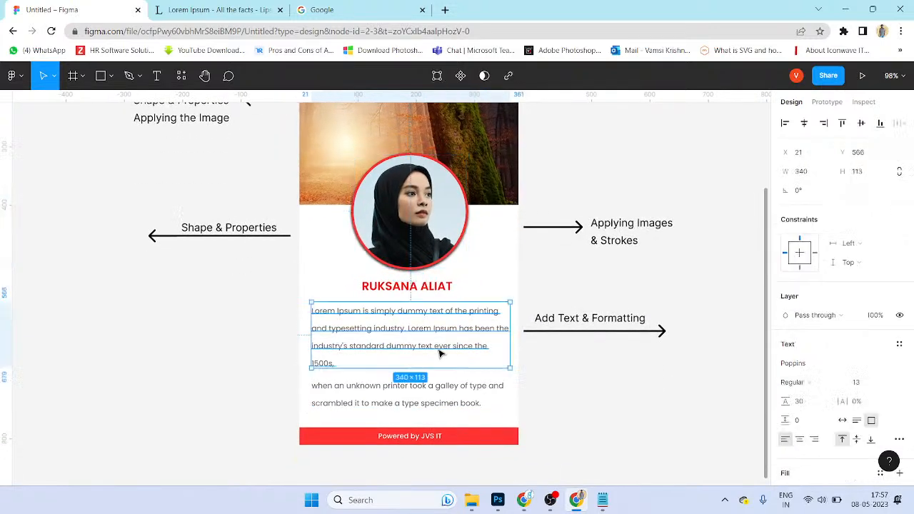
left_click(431, 383, "shift")
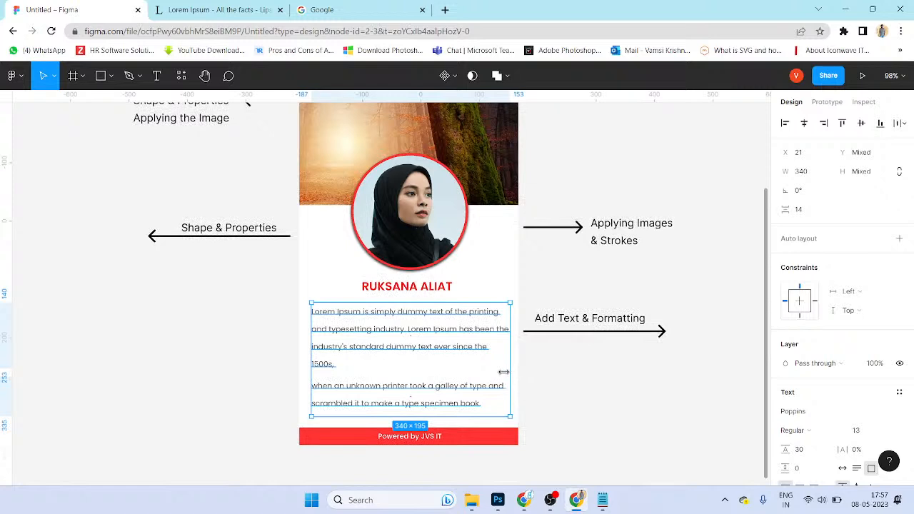
left_click_drag(504, 372, 499, 371)
left_click(591, 405)
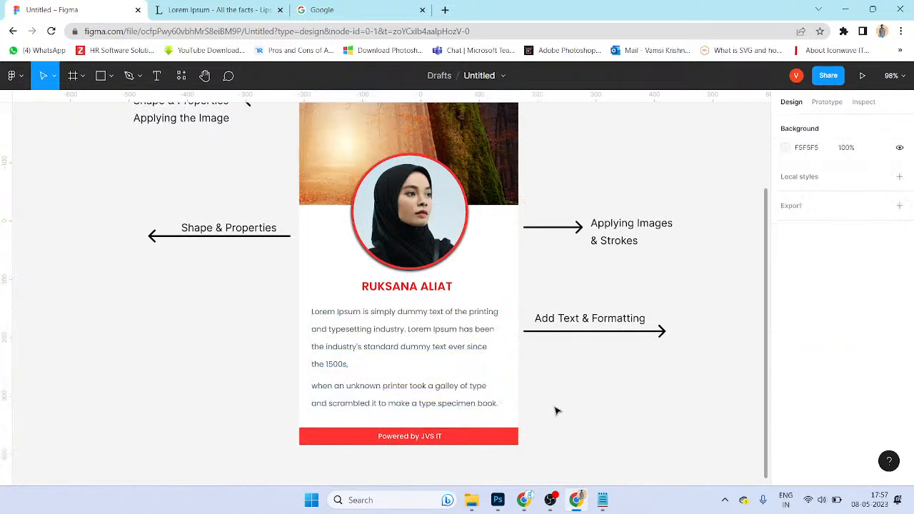
left_click(408, 414)
left_click_drag(409, 416, 413, 428)
left_click(559, 426)
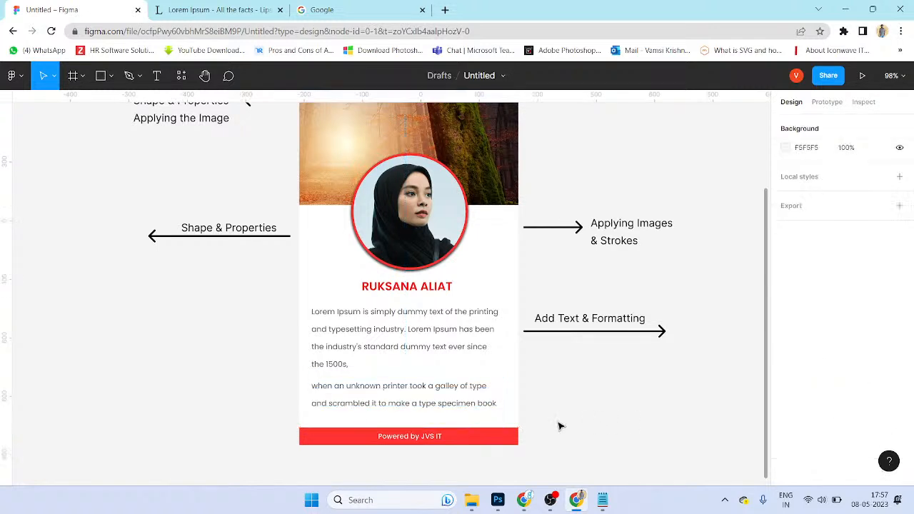
Step: Left-align the first bio paragraph
left_click(479, 406)
left_click(479, 328, "shift")
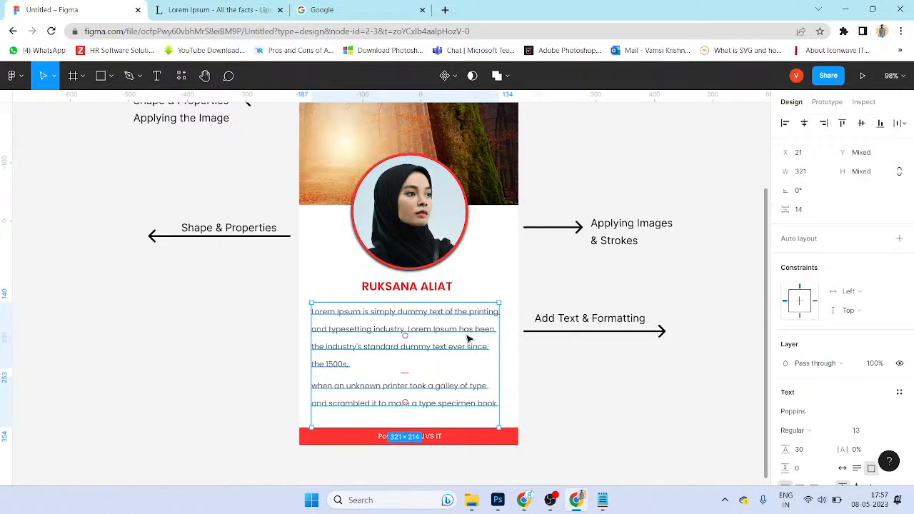
left_click(581, 404)
left_click(439, 333)
scroll(802, 431, "down", 3)
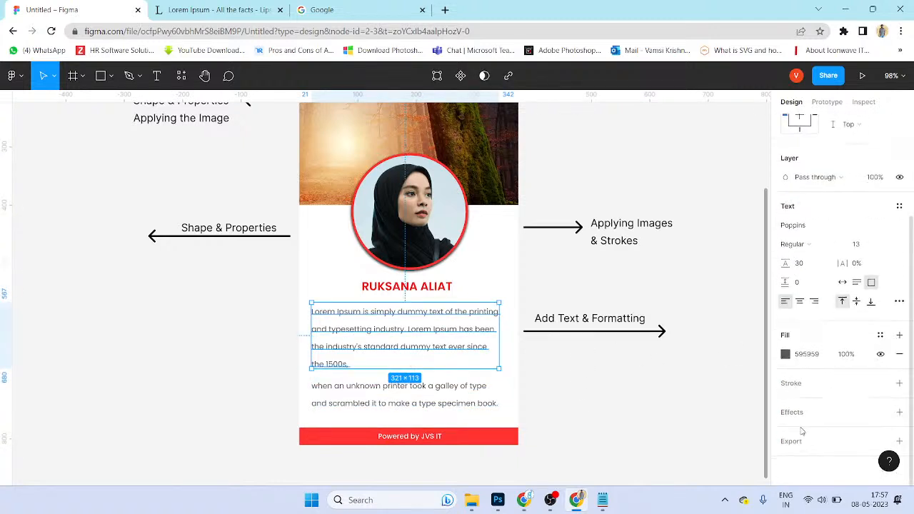
left_click(801, 301)
left_click(816, 303)
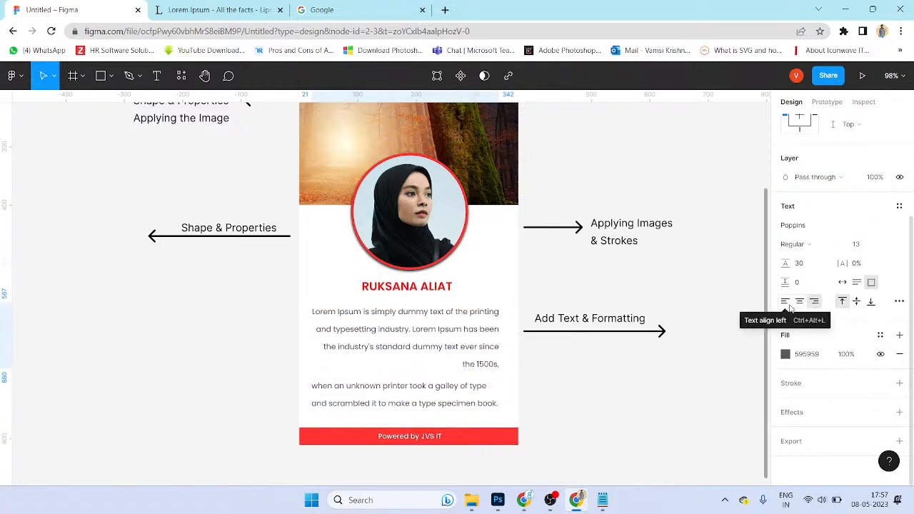
left_click(786, 304)
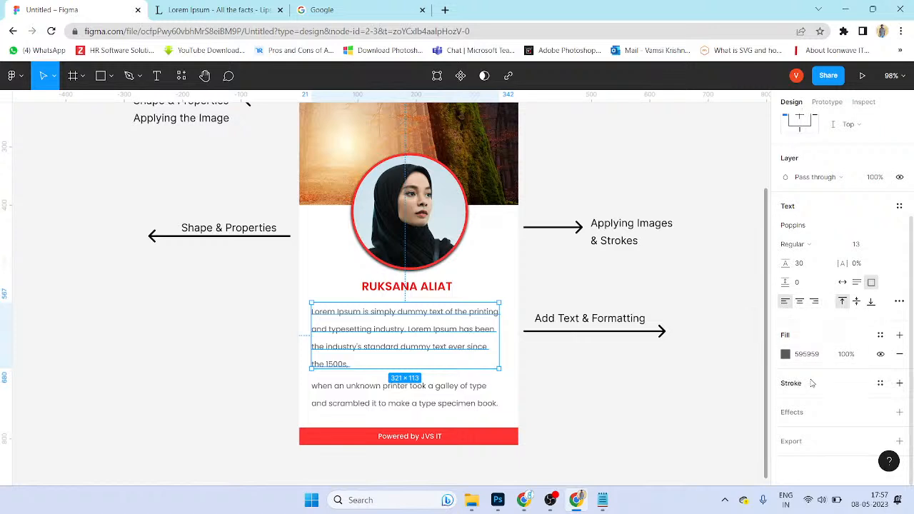
Step: Darken the text colour of both bio paragraphs to 3E3E3E
left_click(785, 354)
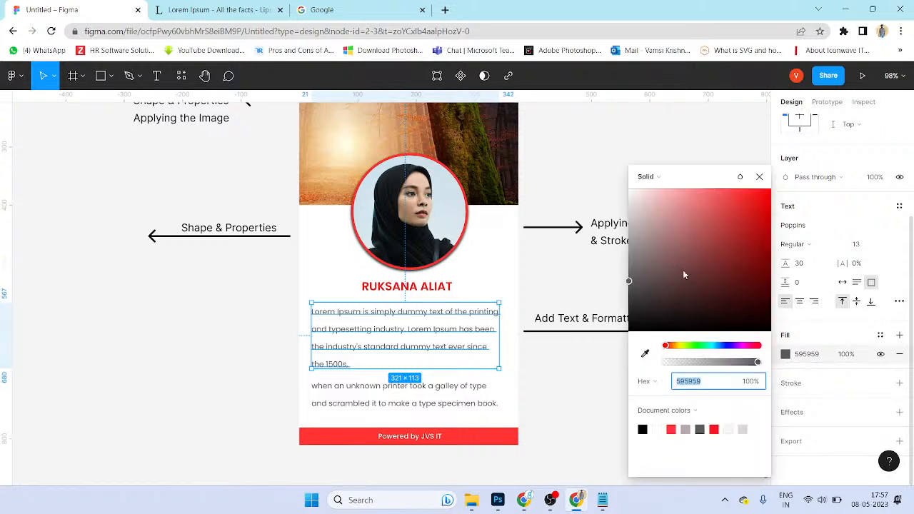
left_click_drag(692, 277, 629, 297)
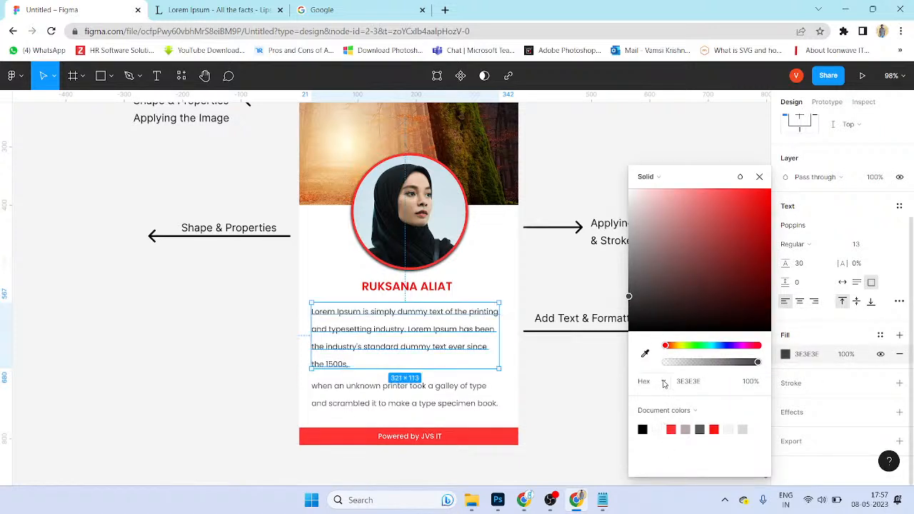
left_click(816, 354)
key("ctrl+c")
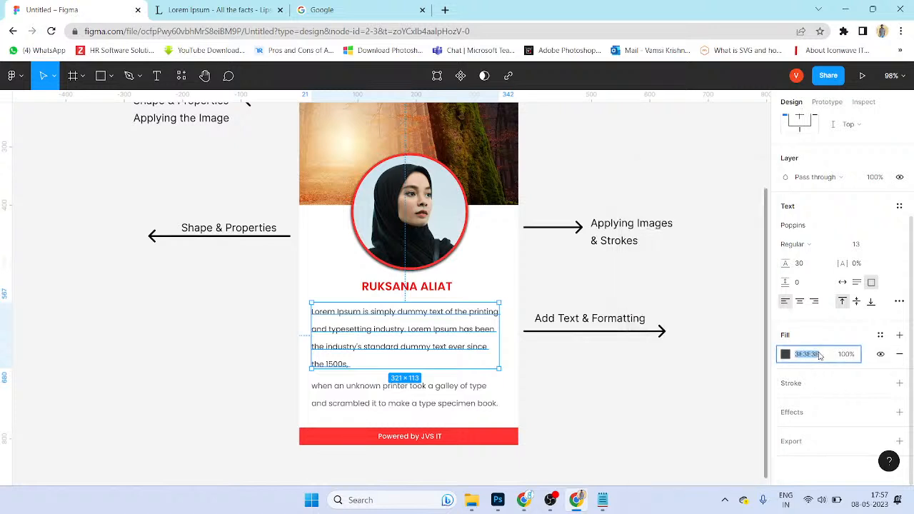
left_click(471, 391)
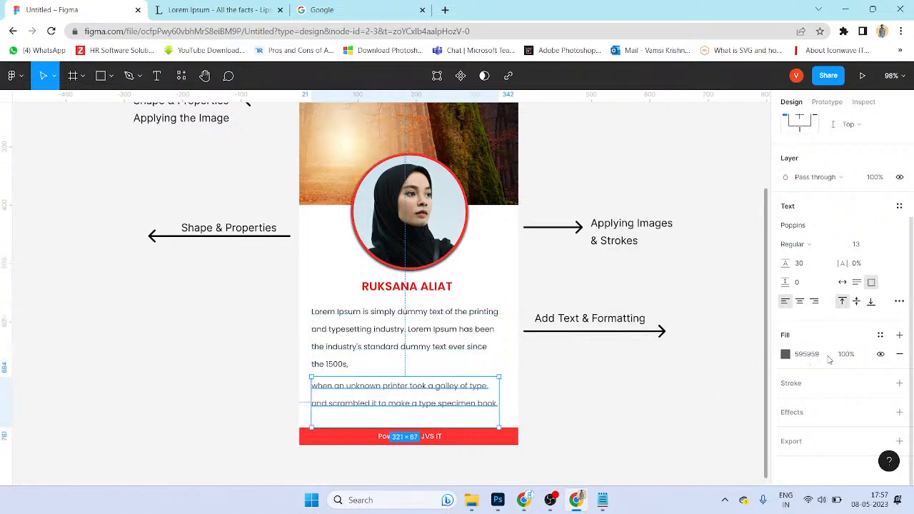
left_click(800, 357)
key("ctrl+a")
key("ctrl+v")
key("Return")
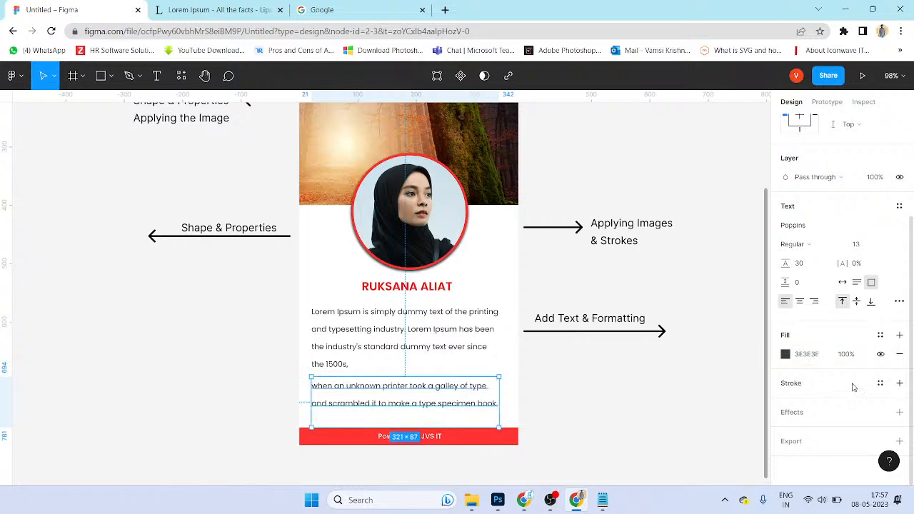
left_click(563, 398)
left_click_drag(617, 420, 620, 434)
Step: Alt-drag the Intro card frame to place a duplicate to its right
scroll(682, 380, "down", 5)
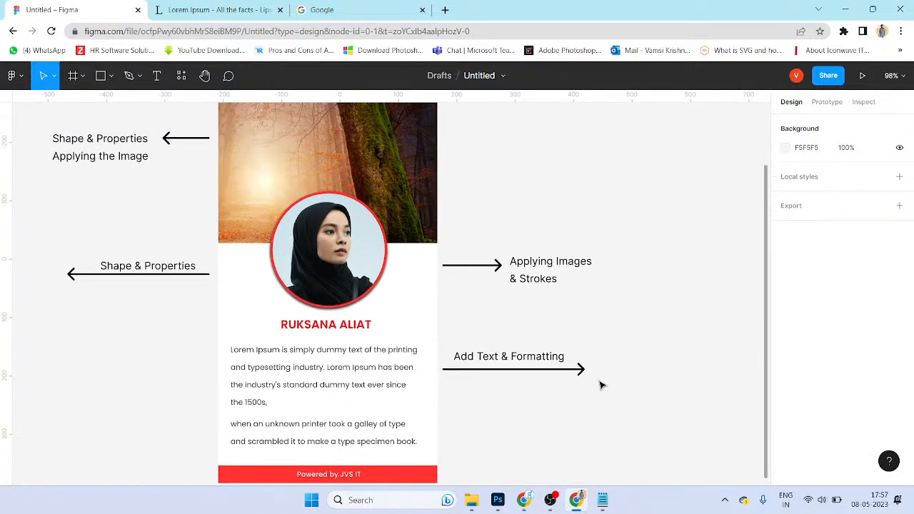
scroll(629, 361, "right", 3)
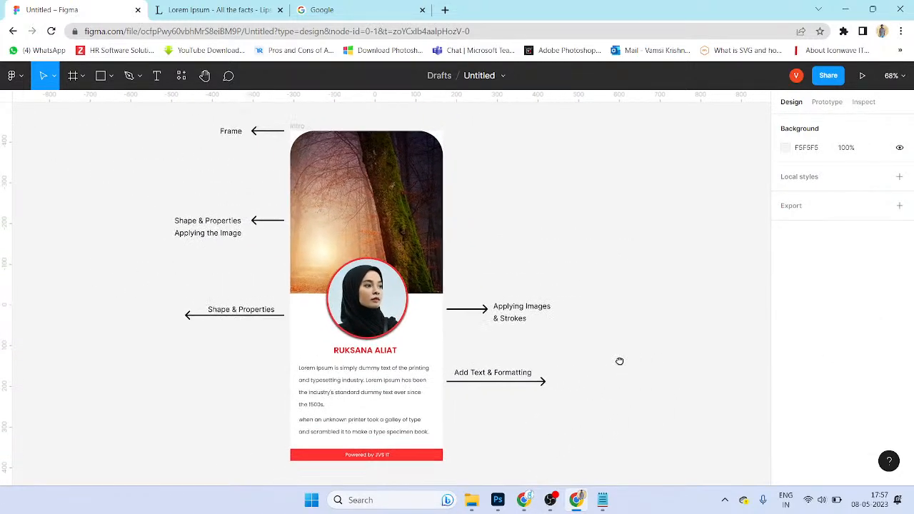
left_click(285, 128)
left_click_drag(290, 129, 510, 133)
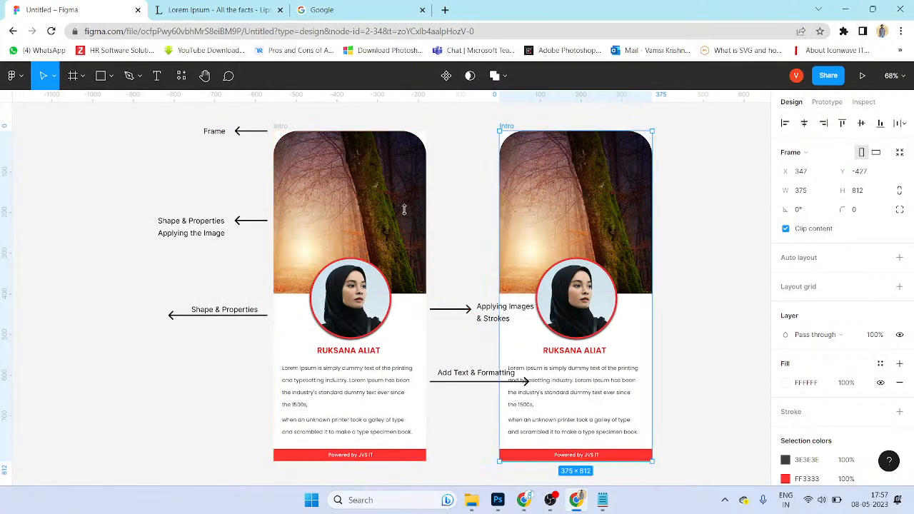
key("ctrl+z")
left_click(308, 122)
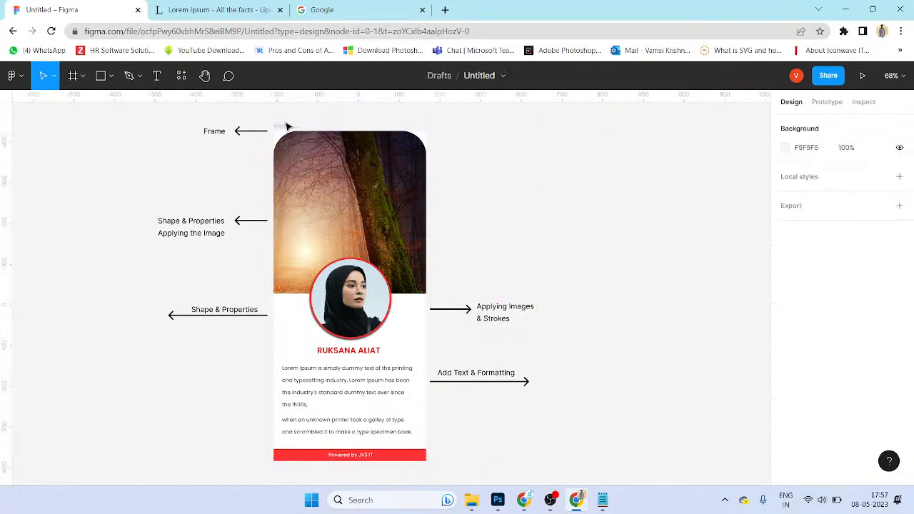
left_click(287, 126)
left_click_drag(289, 128, 580, 130)
left_click(740, 283)
Step: Select the right card's header image and portrait, then the middle annotation labels and arrows
scroll(741, 283, "right", 2)
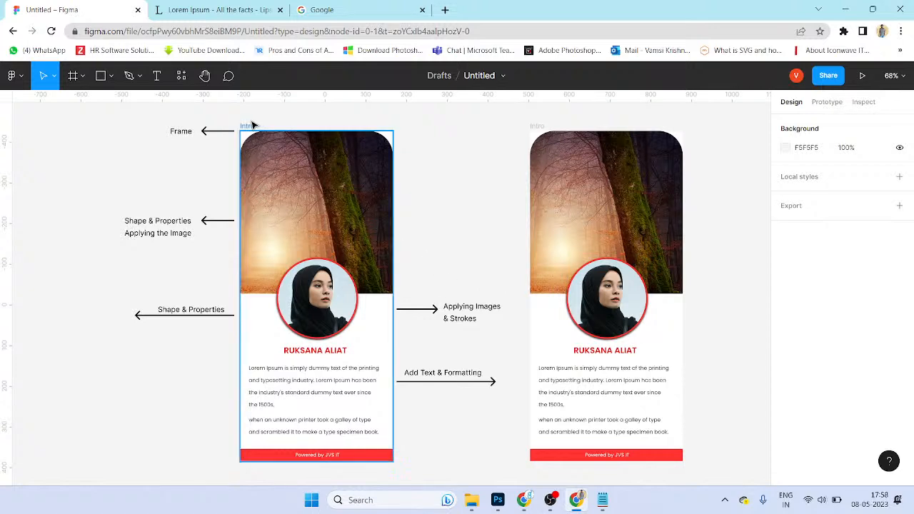
left_click_drag(539, 116, 684, 473)
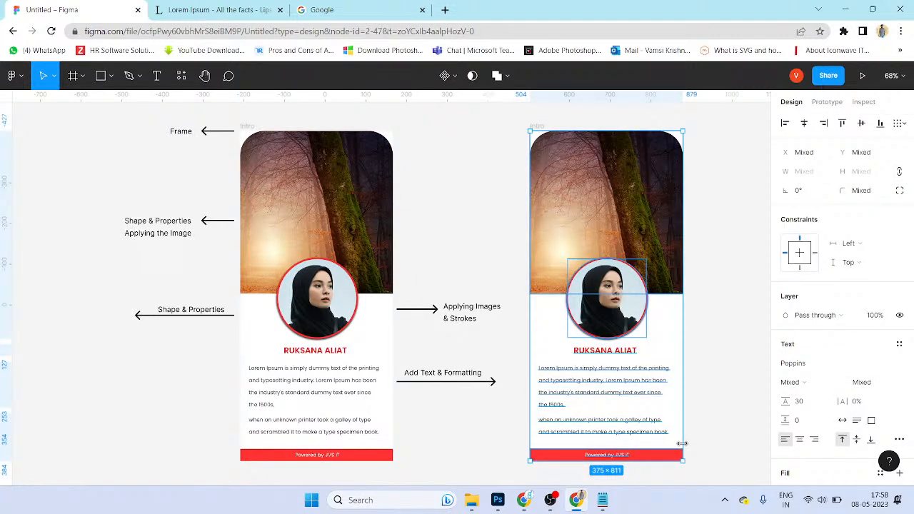
left_click(721, 374)
mouse_move(457, 285)
left_mouse_down()
mouse_move(482, 326)
mouse_move(500, 412)
mouse_move(397, 297)
mouse_move(422, 290)
left_mouse_up()
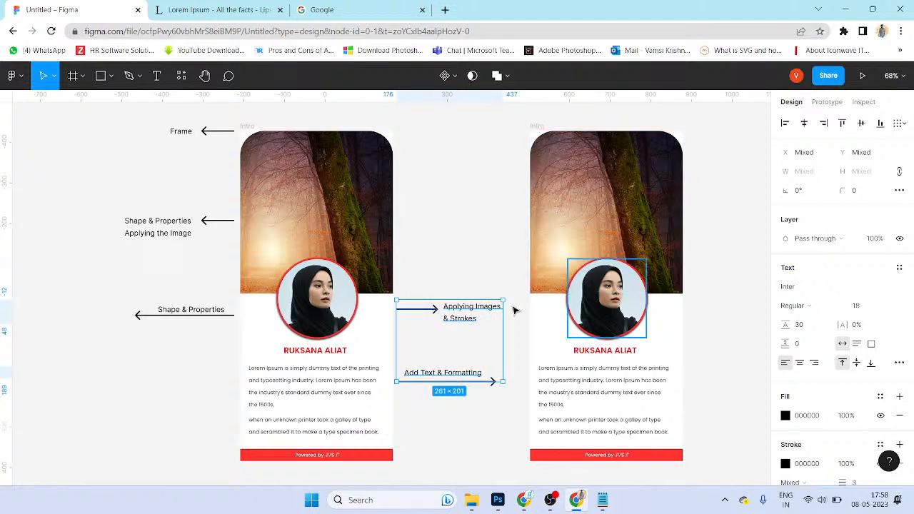
left_click(487, 271)
left_click_drag(491, 235, 411, 400)
scroll(45, 250, "up", 1)
left_click_drag(90, 118, 222, 368)
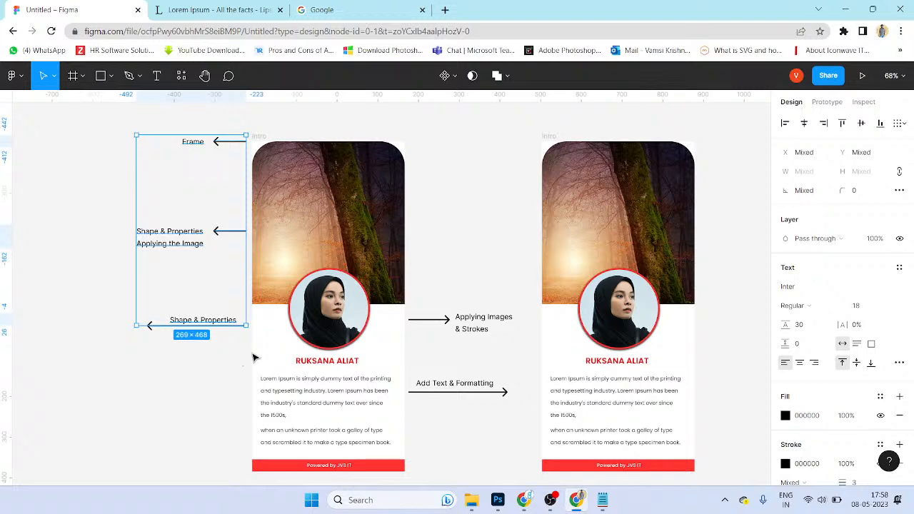
left_click_drag(323, 334, 308, 336)
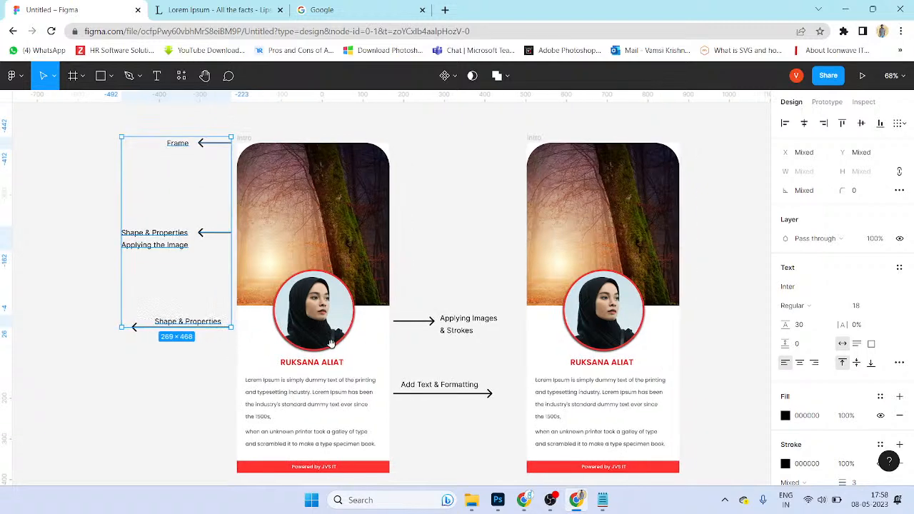
left_click(249, 139)
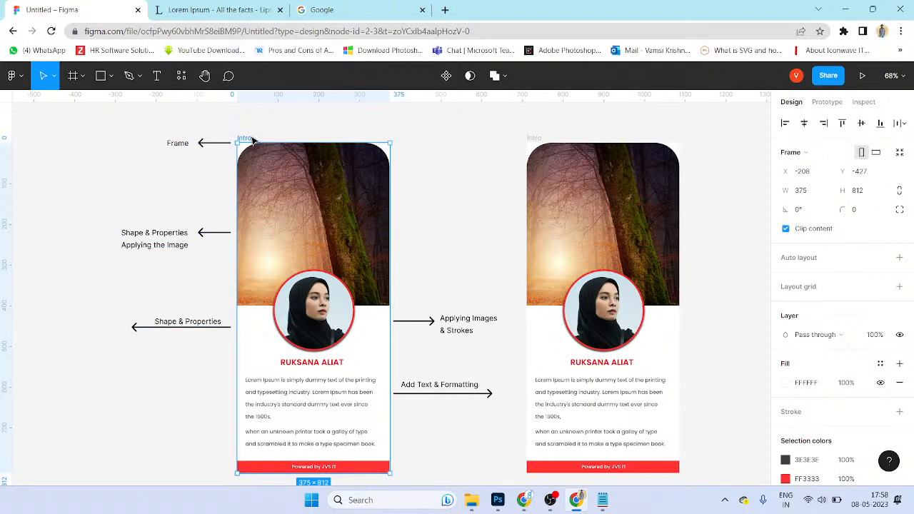
scroll(422, 243, "right", 2)
left_click_drag(404, 276, 508, 408)
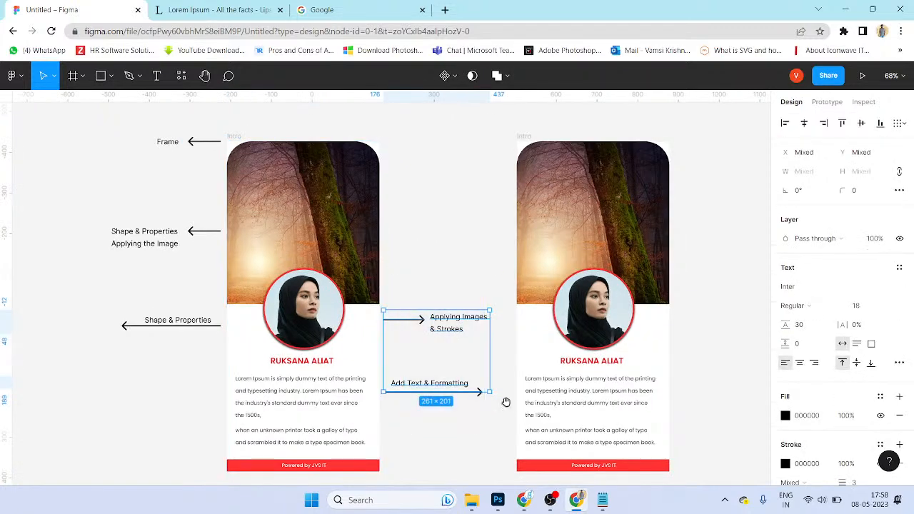
scroll(509, 409, "right", 4)
left_click_drag(434, 435, 338, 287)
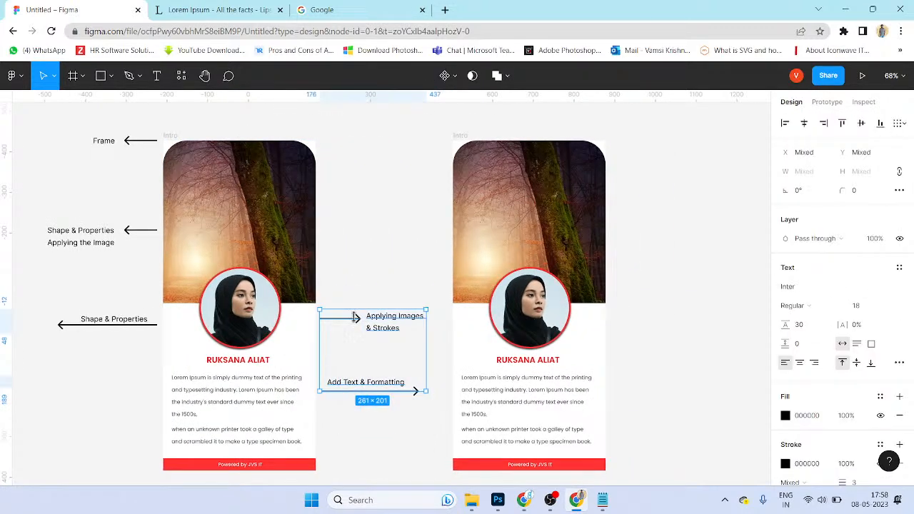
left_click_drag(381, 328, 682, 327, "alt")
key("ctrl+z")
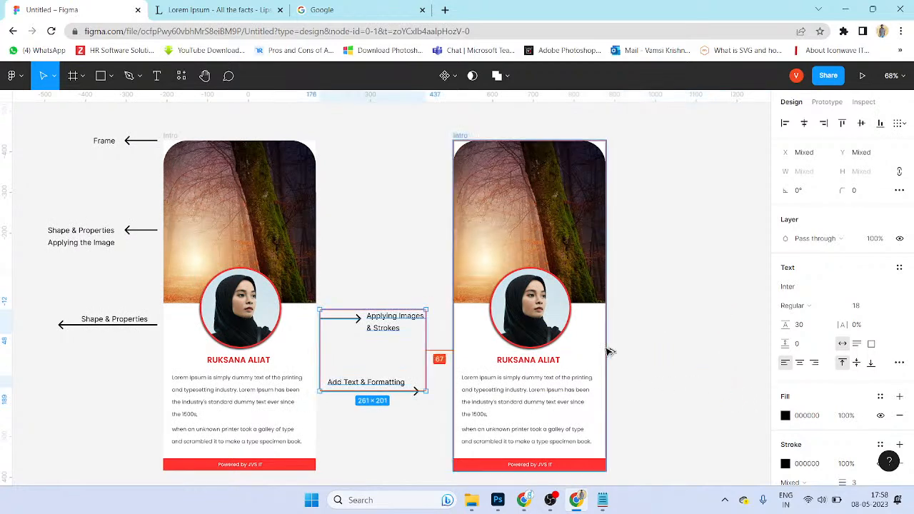
scroll(457, 331, "down", 1)
left_click(374, 290)
left_click_drag(343, 271, 431, 421)
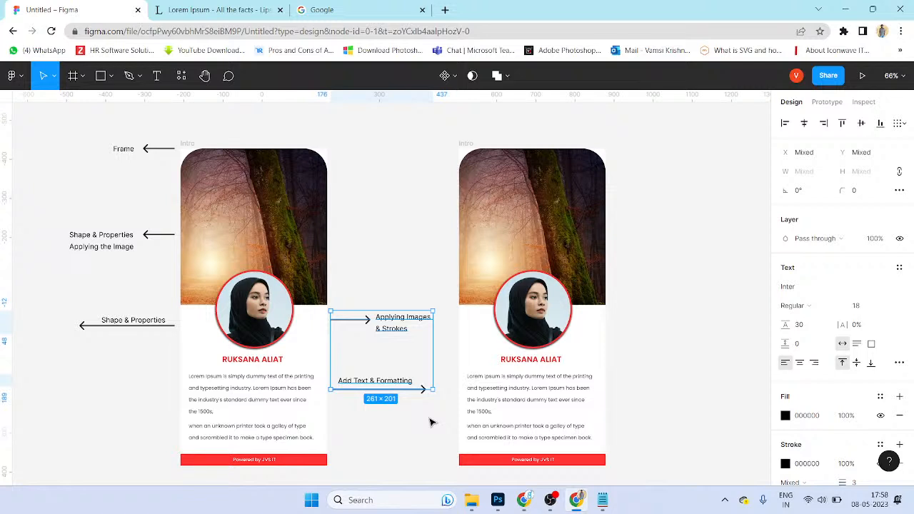
left_click_drag(386, 179, 399, 260)
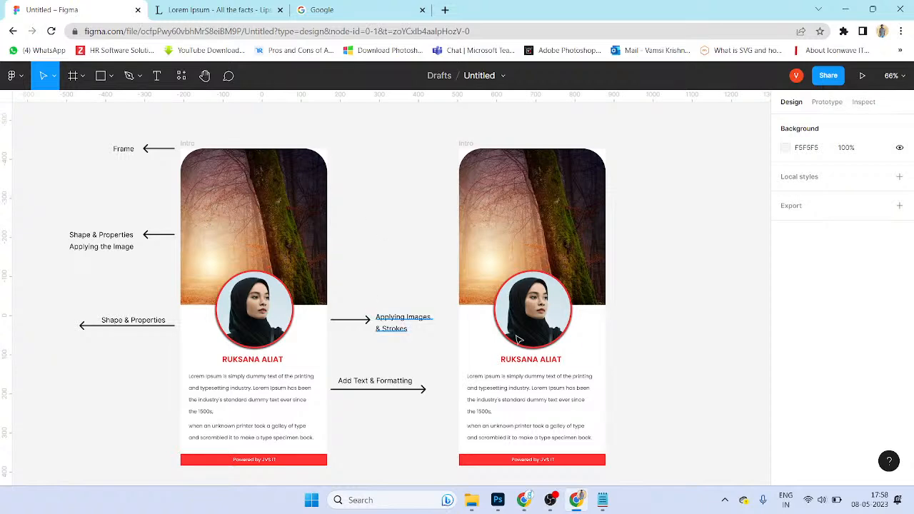
scroll(420, 314, "down", 2, "ctrl")
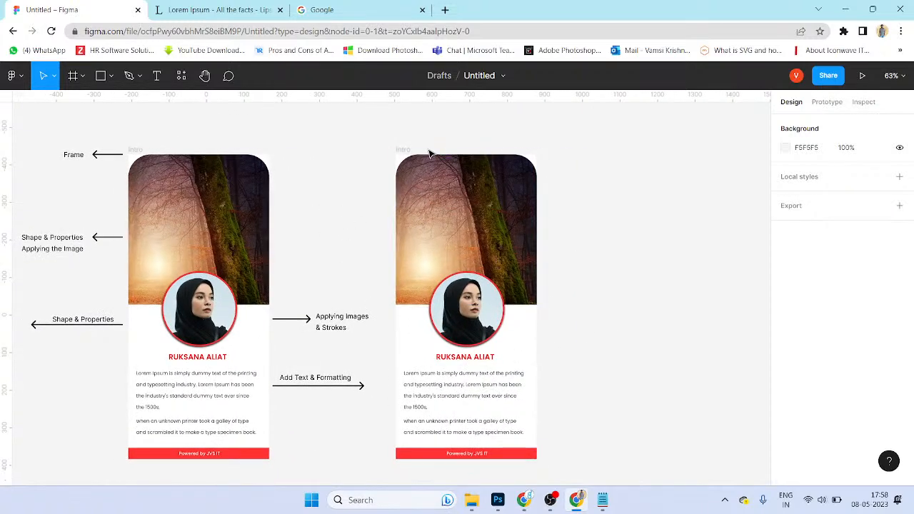
Step: Duplicate the right Intro card into a third copy and shift the middle card lower
left_click(413, 150)
left_click_drag(485, 206, 446, 193)
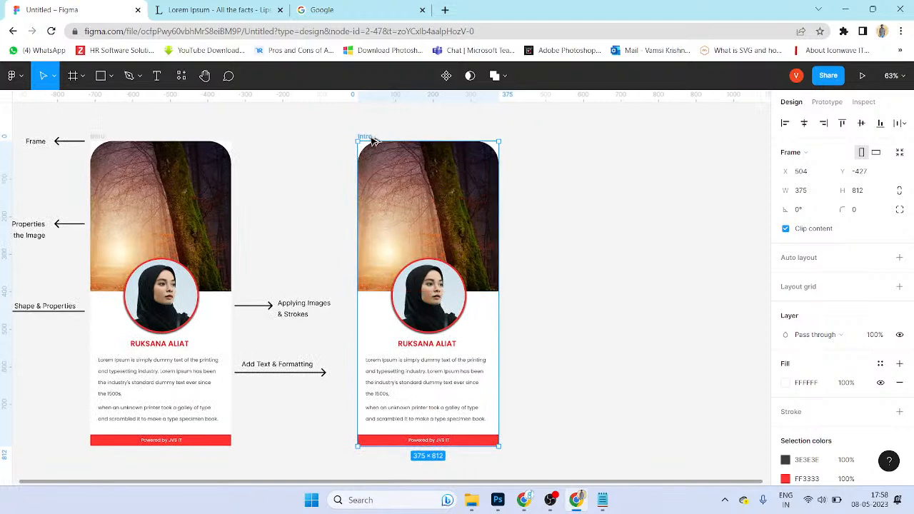
left_click_drag(371, 141, 565, 140, "alt")
scroll(564, 153, "down", 3, "ctrl")
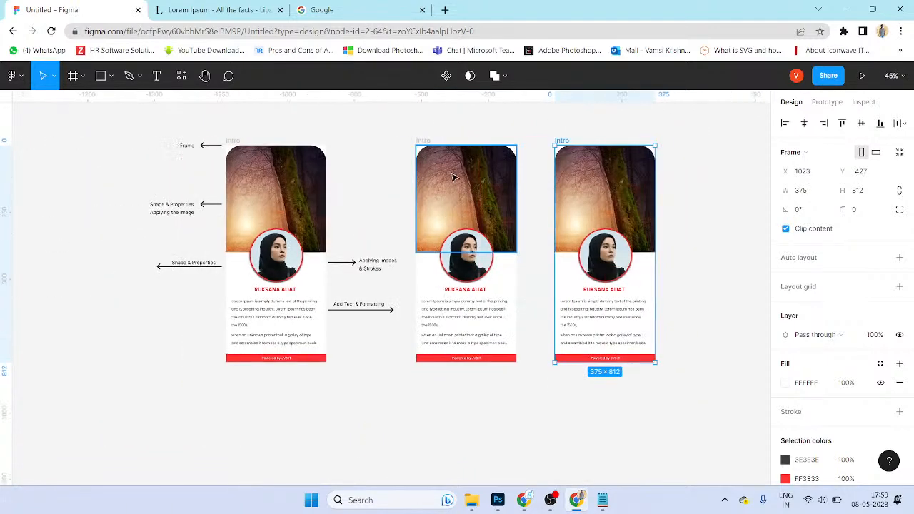
left_click_drag(427, 183, 425, 321)
left_click_drag(563, 142, 626, 145)
Step: Rearrange the three cards, undoing stray moves, so they line up in one row
scroll(556, 241, "down", 1)
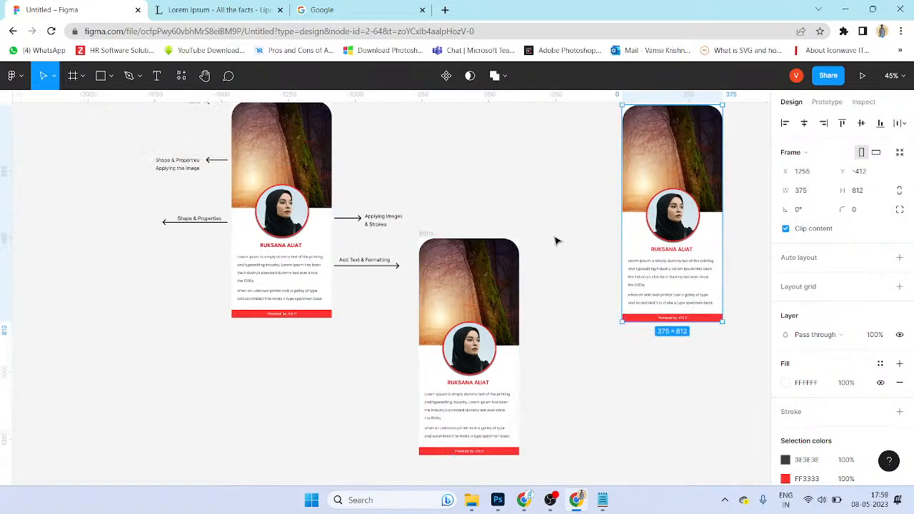
scroll(556, 235, "down", 1, "ctrl")
left_click_drag(426, 234, 280, 330)
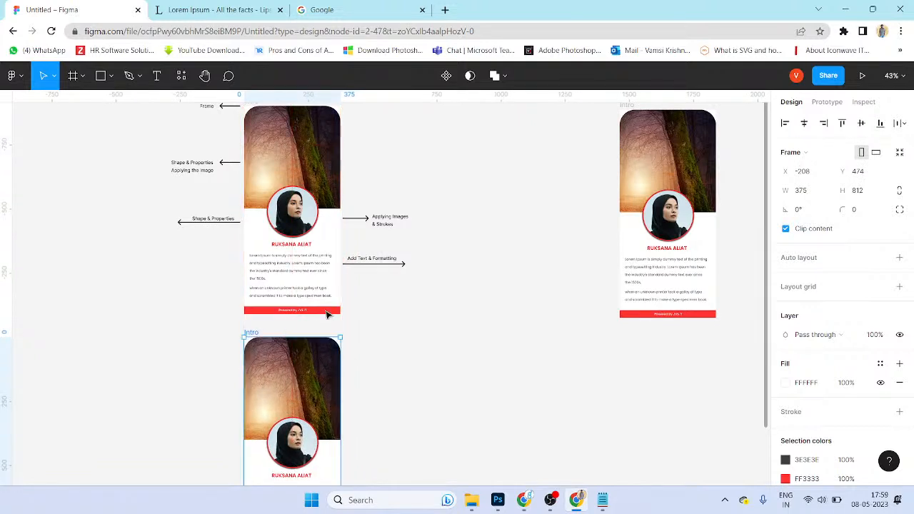
left_click(575, 180)
scroll(576, 180, "up", 2)
scroll(576, 179, "right", 2)
left_click_drag(572, 191, 434, 192)
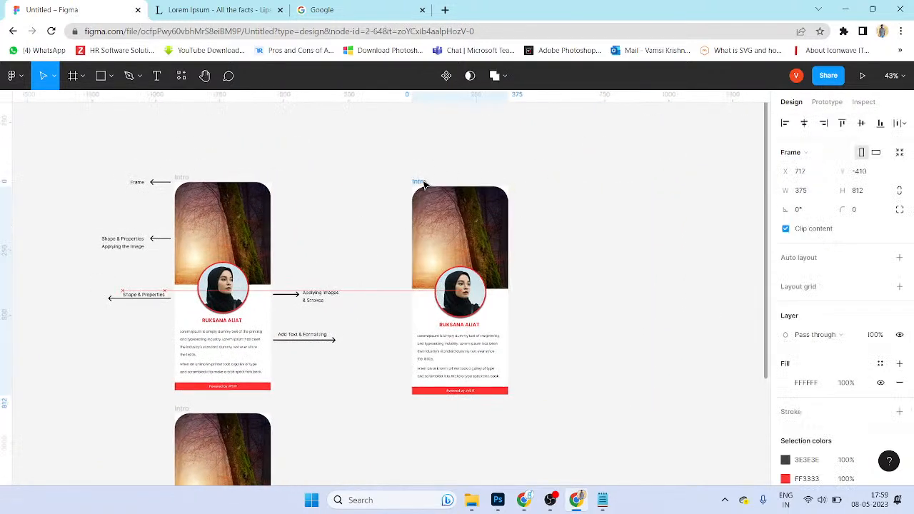
key("ctrl+z")
key("ctrl+z")
key("ctrl+z")
key("ctrl+z")
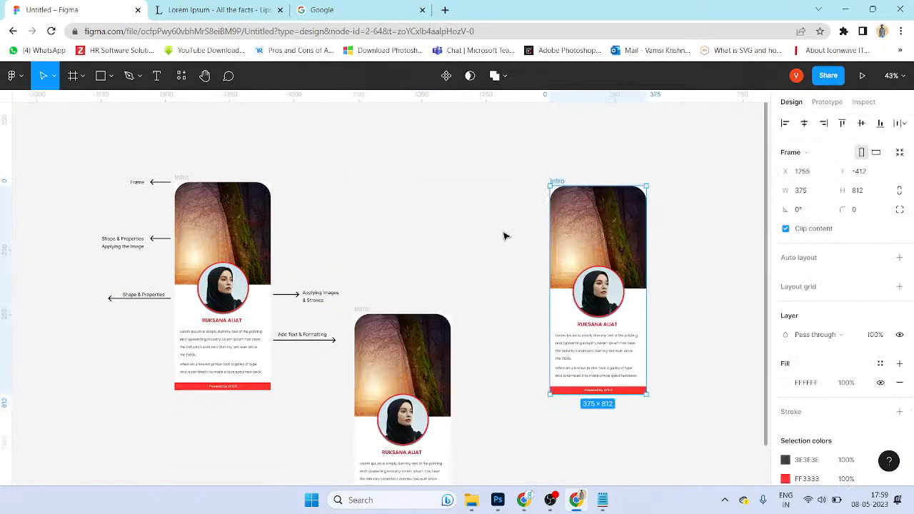
key("ctrl+z")
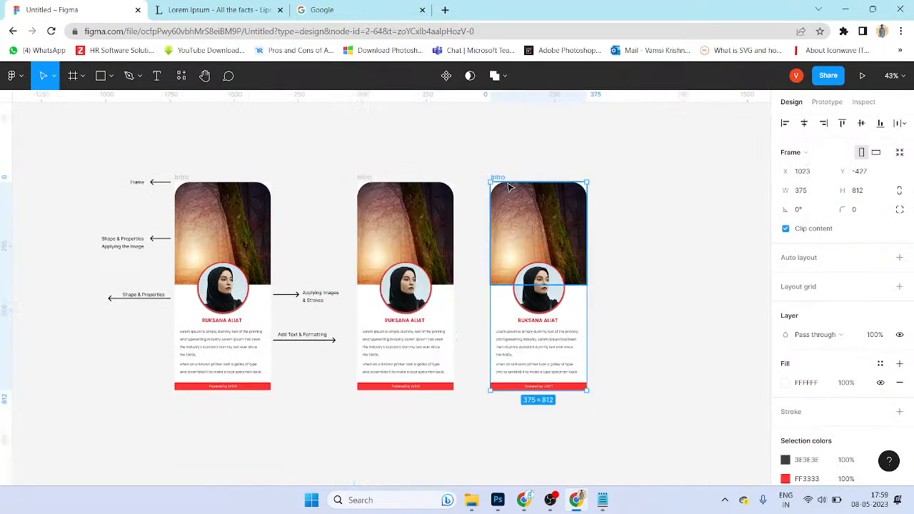
left_click_drag(504, 178, 616, 172)
left_click_drag(367, 179, 427, 223)
Step: Fill the middle header with the alejandro-gonzalez mountain road photo and resize it to 484.25×449
double_click(468, 277)
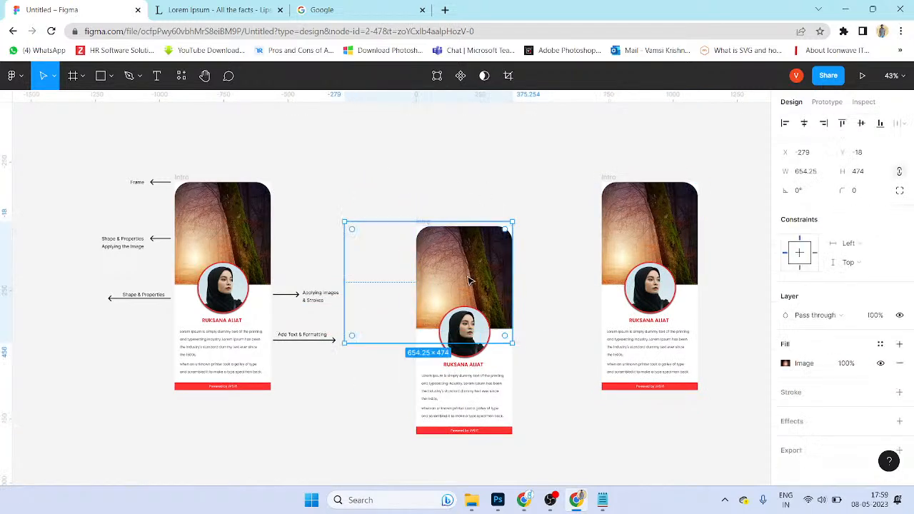
right_click(468, 281)
left_click(464, 262)
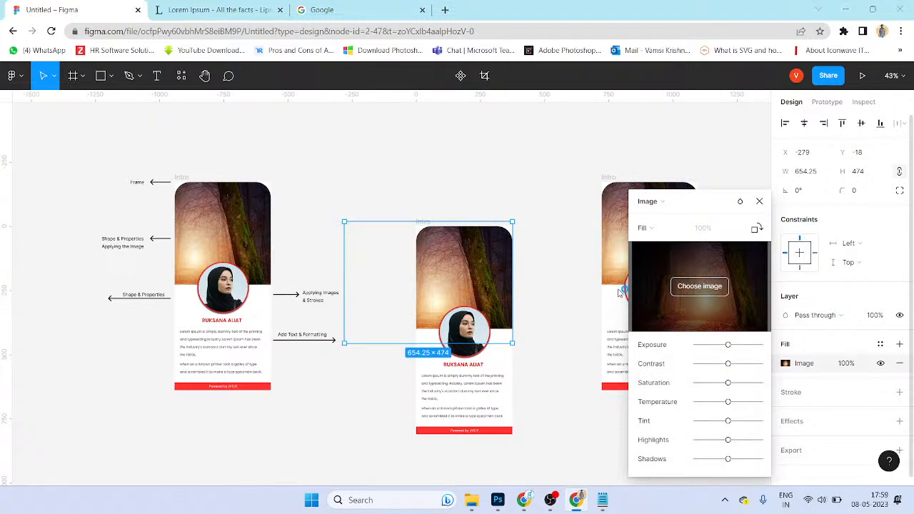
scroll(285, 164, "down", 1)
left_click(296, 171)
key("alt+Up")
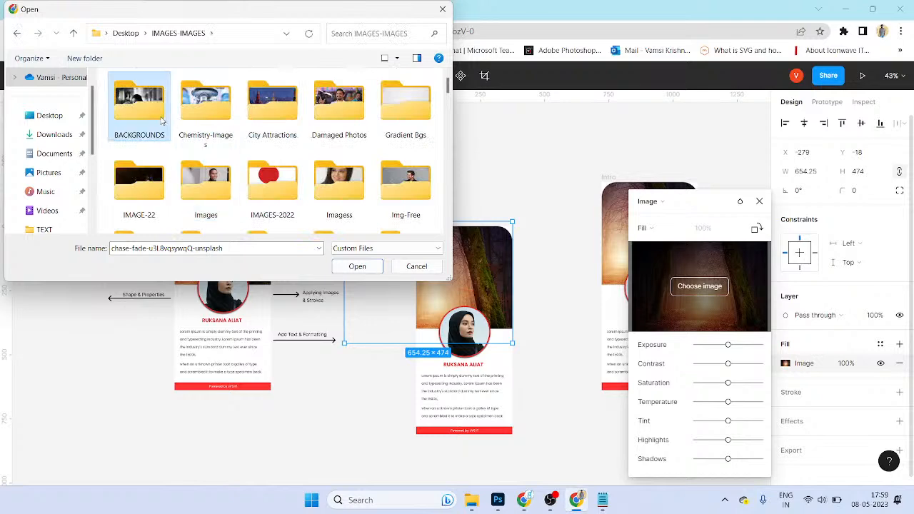
double_click(140, 107)
double_click(265, 145)
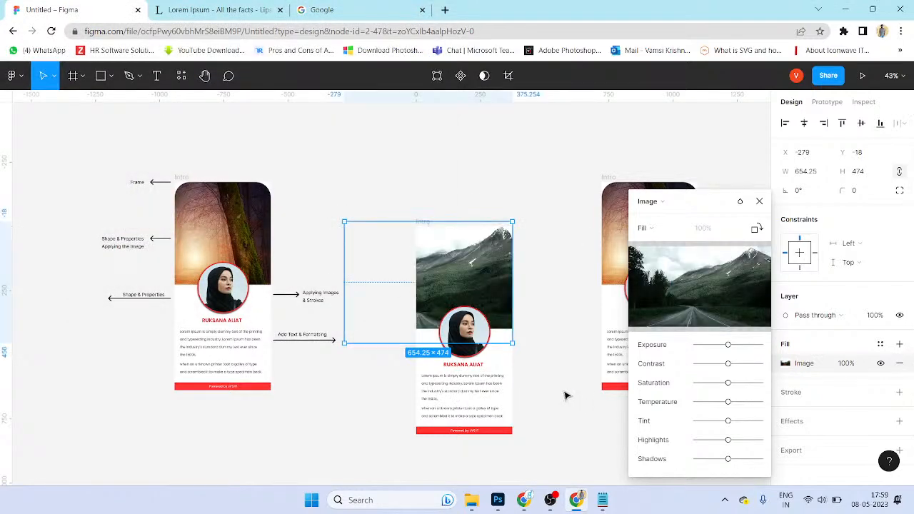
left_click_drag(494, 300, 494, 299)
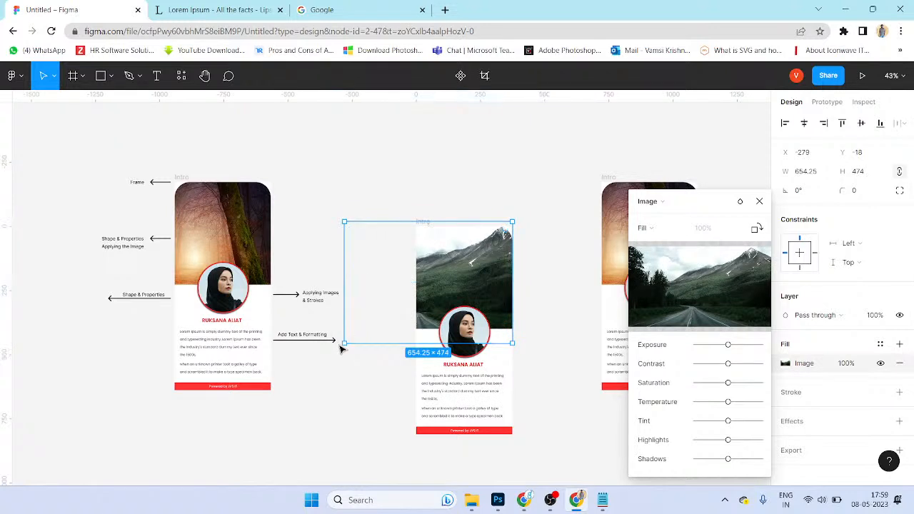
left_click_drag(344, 342, 387, 336)
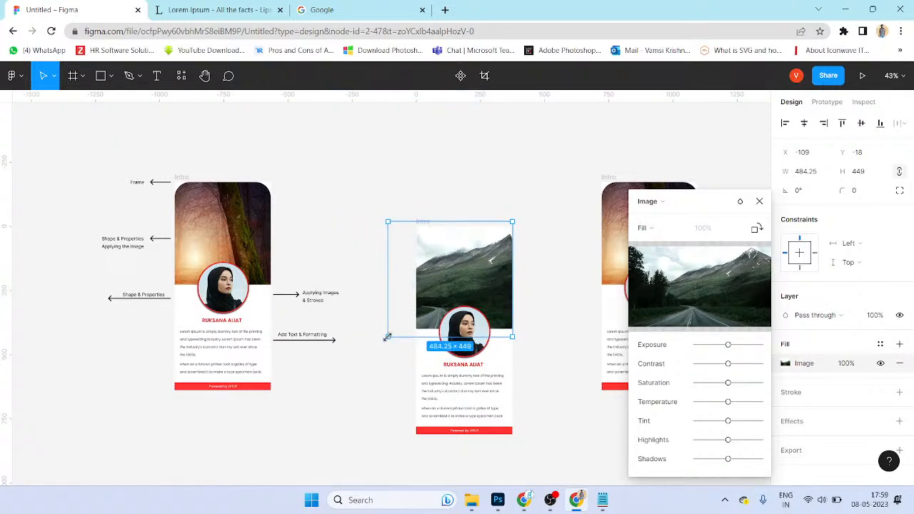
Step: Select the image inside the middle card's circular portrait and browse for a replacement
left_click(555, 369)
left_click(466, 335)
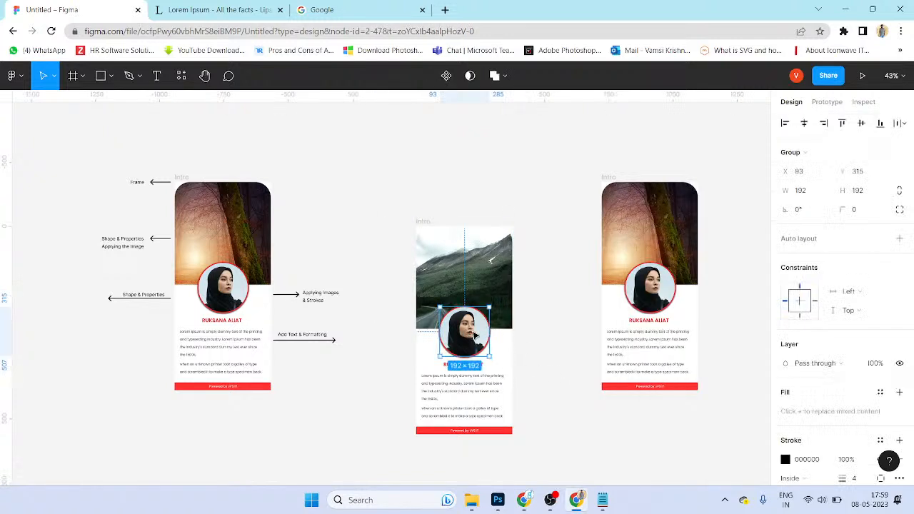
double_click(475, 335)
double_click(475, 332)
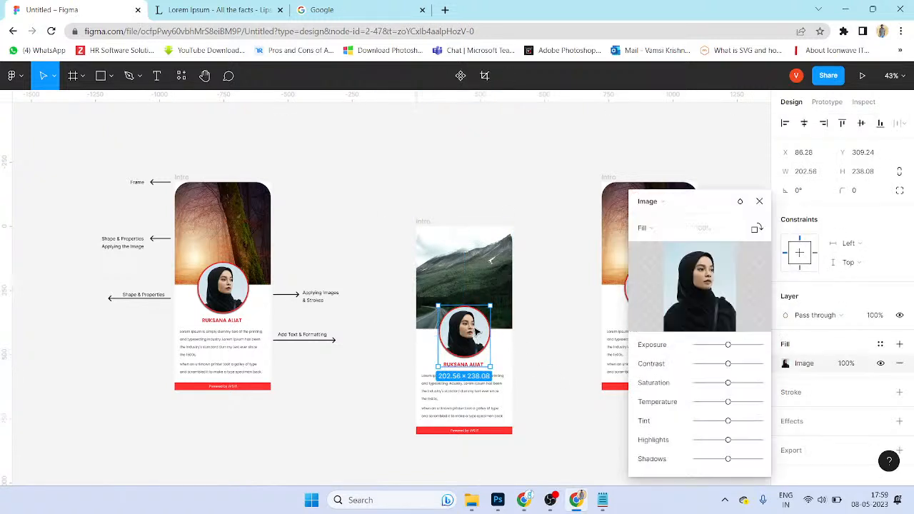
left_click(699, 286)
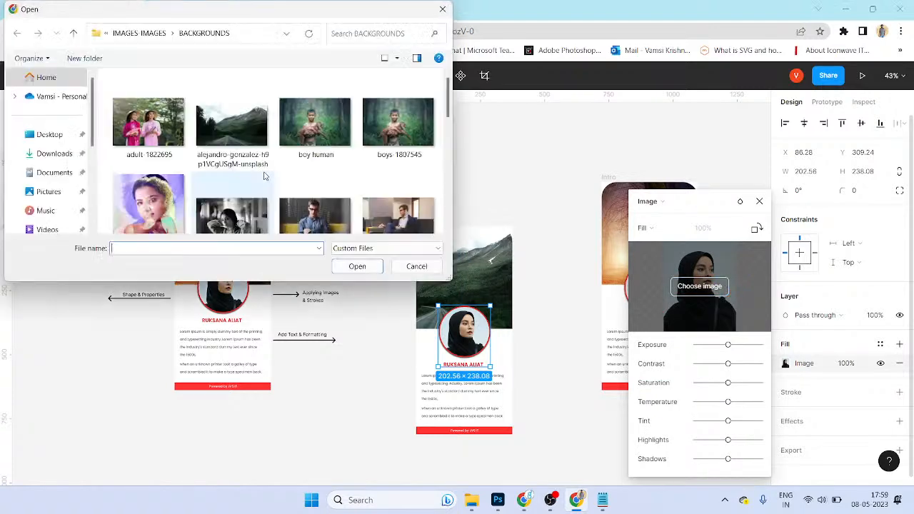
Step: Load the woman's photo from the Imagess folder into the portrait and nudge it slightly up
scroll(300, 211, "down", 5)
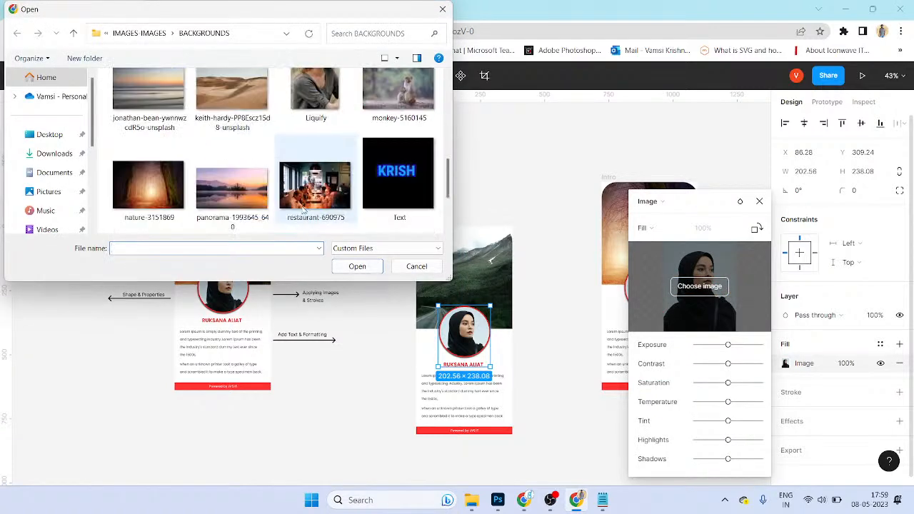
left_click(300, 211)
key("BackSpace")
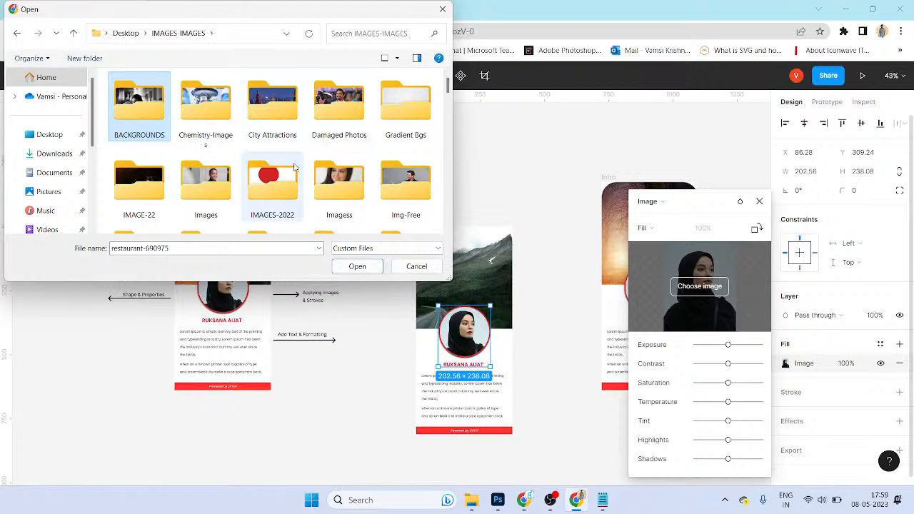
scroll(294, 166, "down", 8)
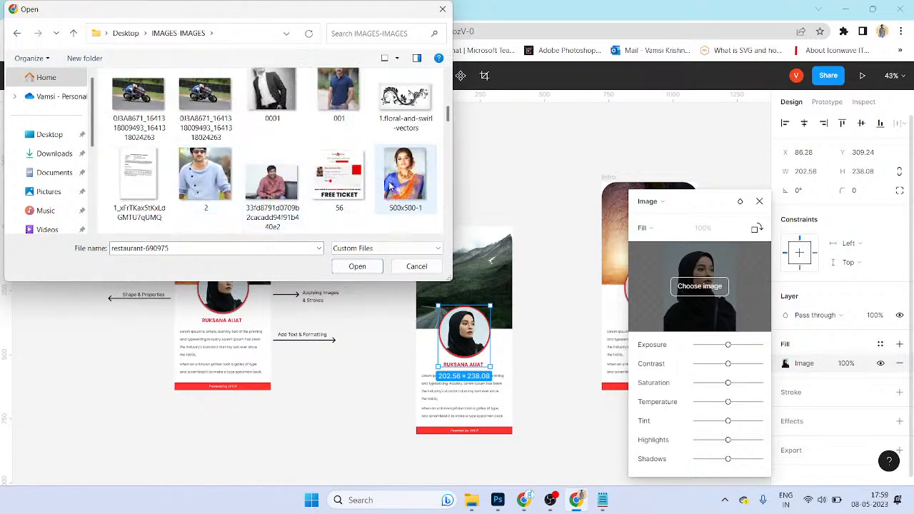
scroll(392, 186, "up", 3)
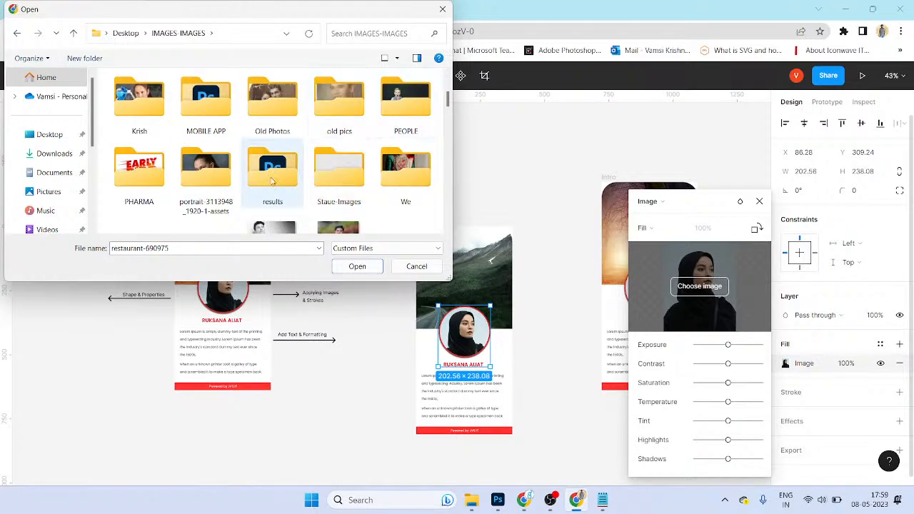
scroll(199, 126, "up", 3)
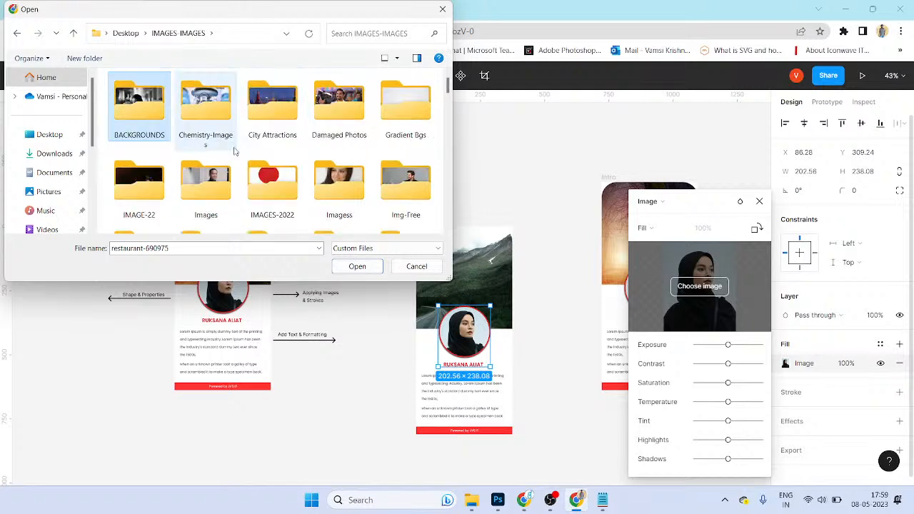
double_click(367, 189)
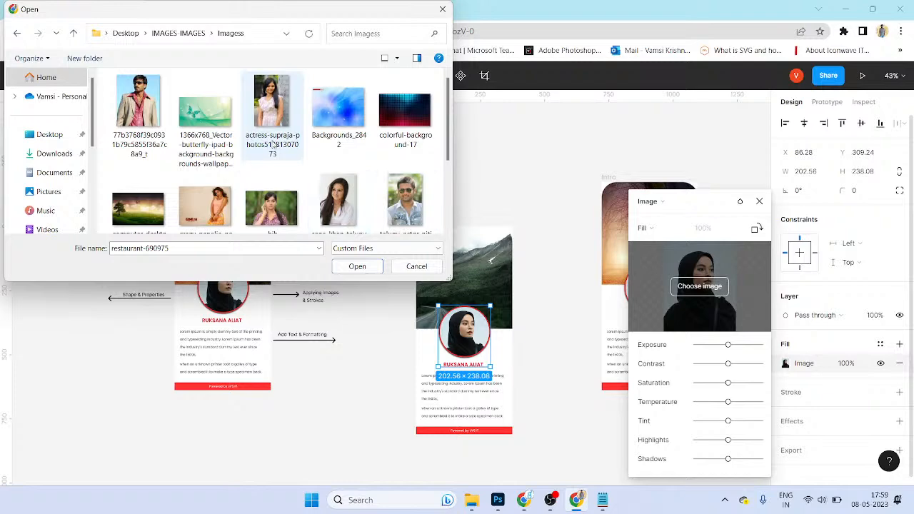
double_click(272, 120)
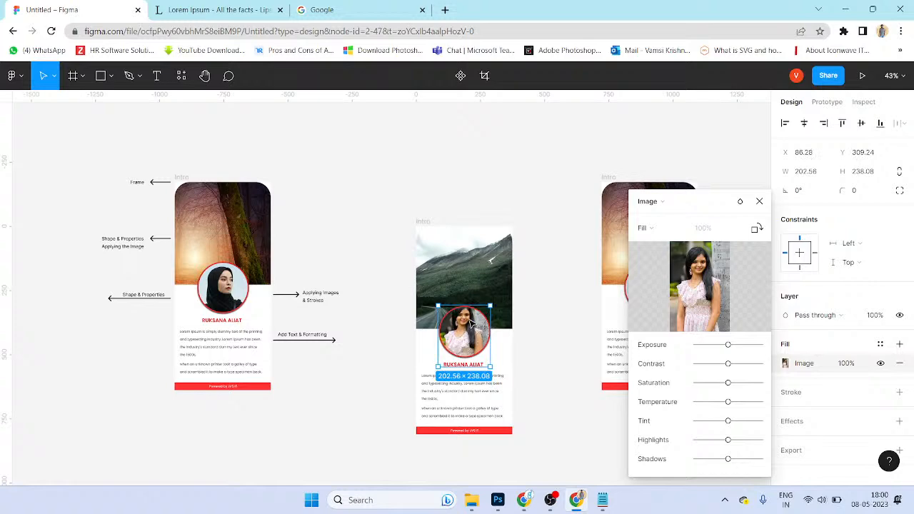
left_click_drag(477, 326, 477, 327)
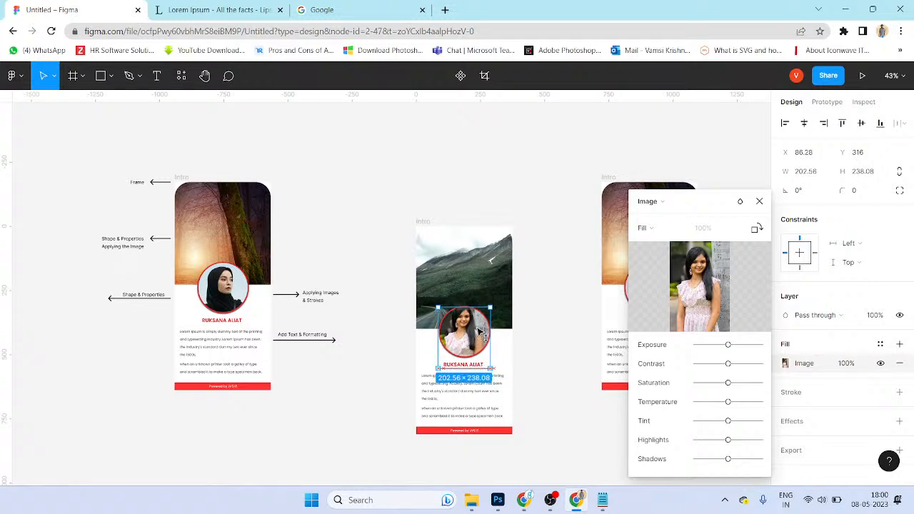
left_click(528, 309)
scroll(571, 320, "up", 2)
Step: Bring the right card into view, select its forest header image and browse for a replacement
scroll(570, 320, "up", 2)
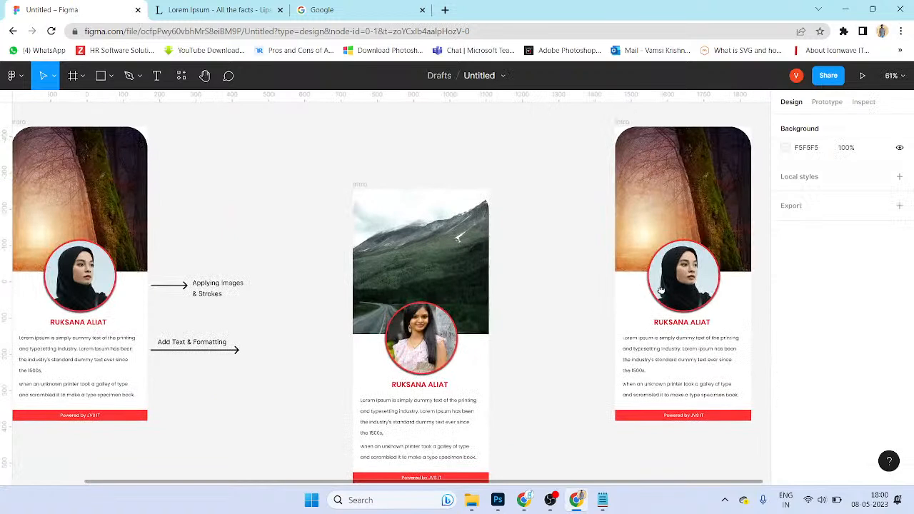
left_click_drag(660, 293, 509, 291)
left_click(551, 287)
left_click(604, 232)
left_click(567, 227)
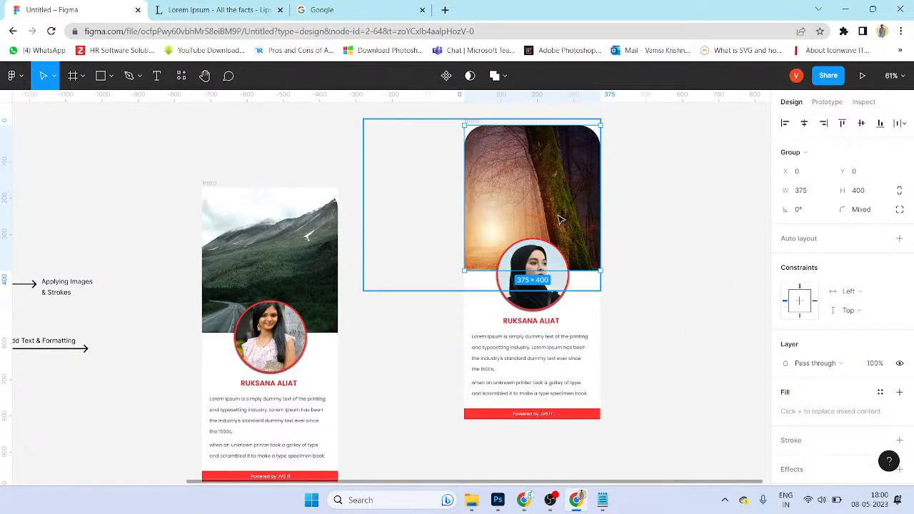
key("ctrl+shift+k")
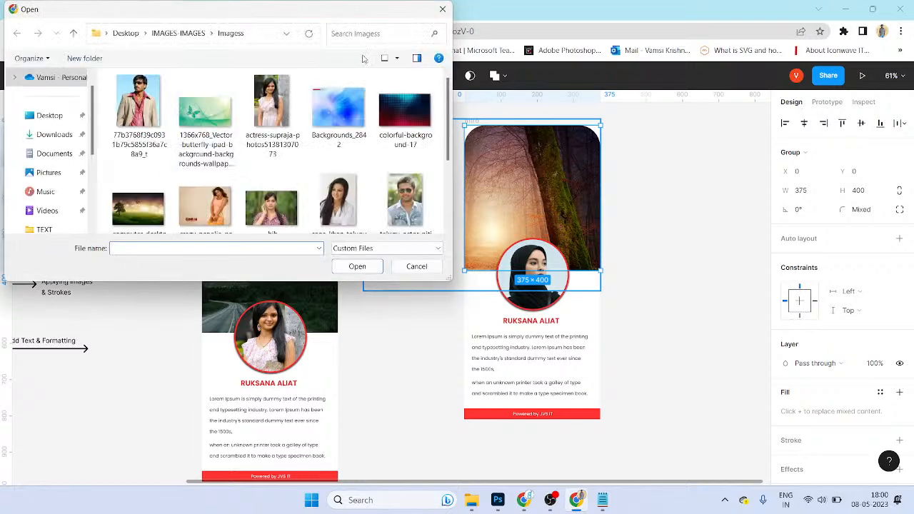
key("Escape")
left_click(728, 243)
double_click(573, 236)
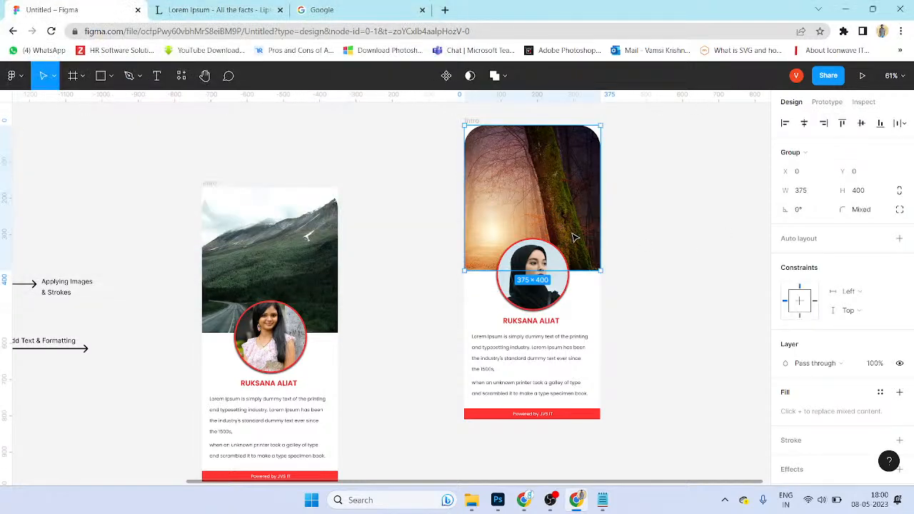
right_click(585, 254)
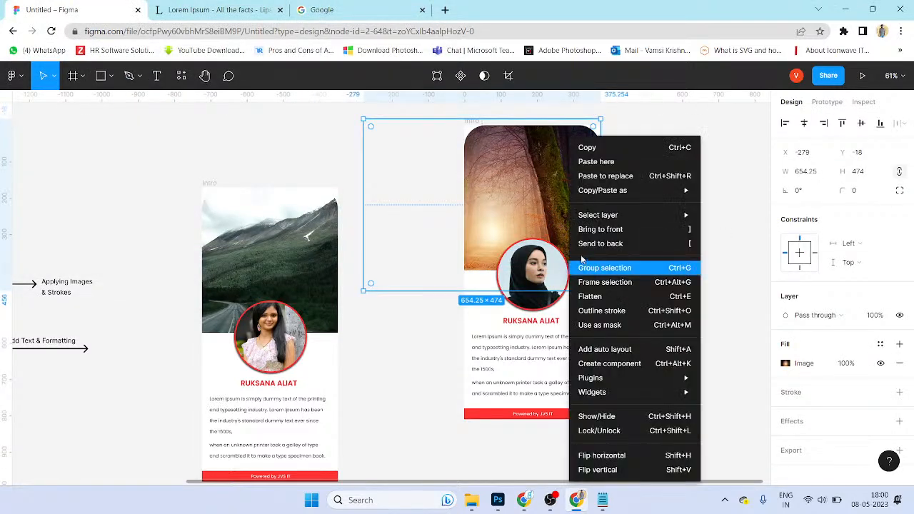
left_click(546, 212)
double_click(547, 212)
right_click(547, 211)
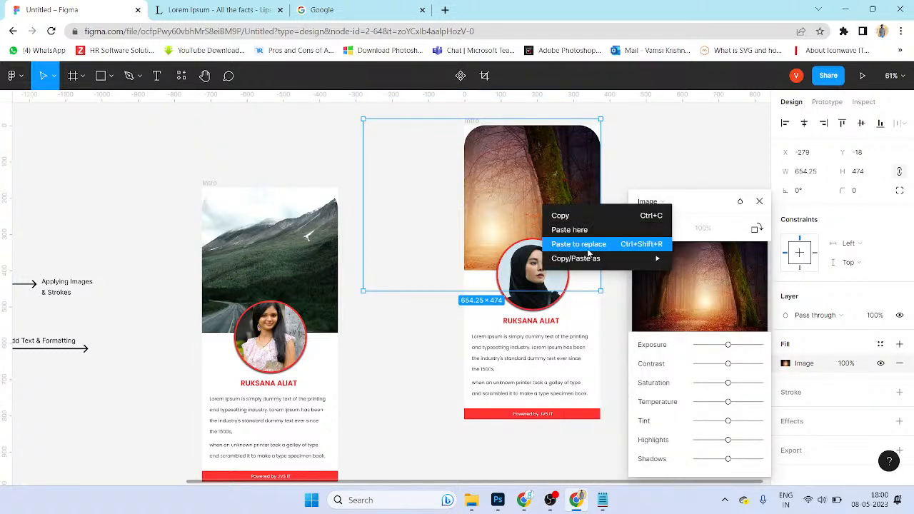
left_click(721, 285)
left_click(717, 289)
Step: Fill the header with the ben-white boy photo from the PEOPLE folder and reposition it
scroll(300, 171, "down", 3)
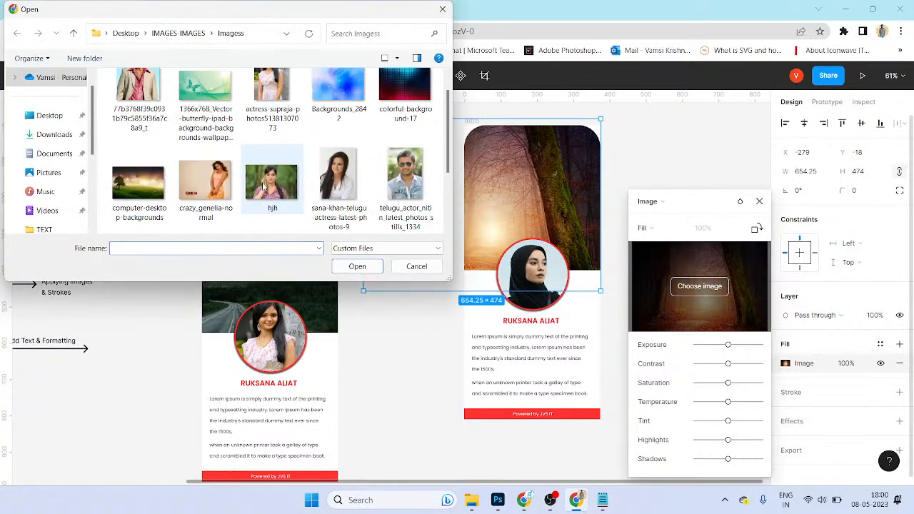
scroll(290, 157, "up", 2)
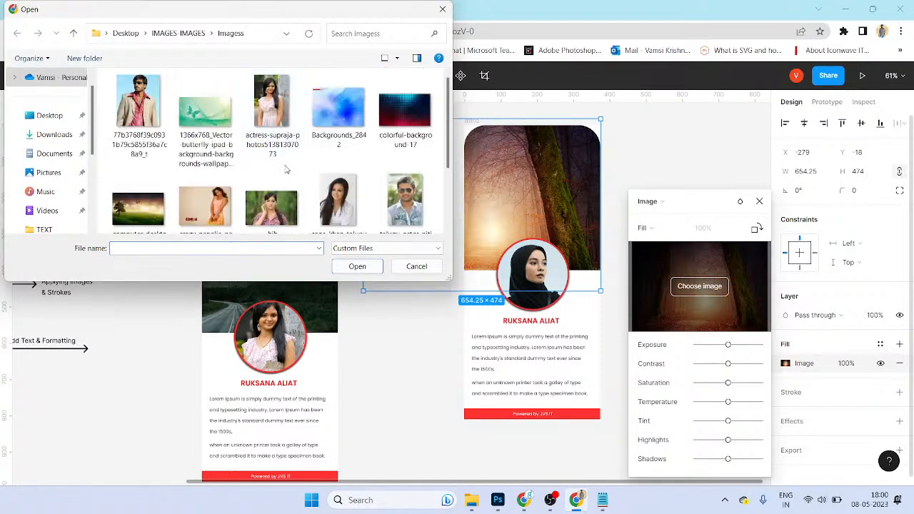
left_click(282, 165)
key("alt+Up")
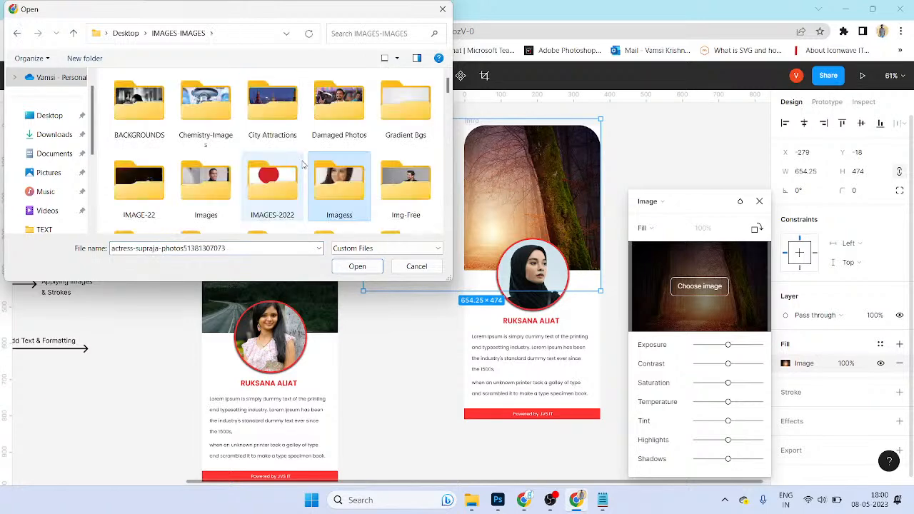
scroll(335, 128, "down", 2)
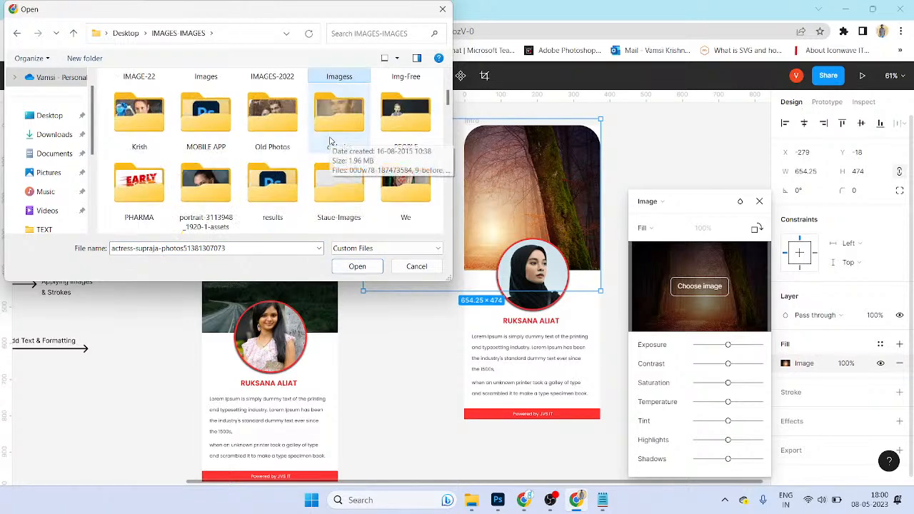
double_click(407, 118)
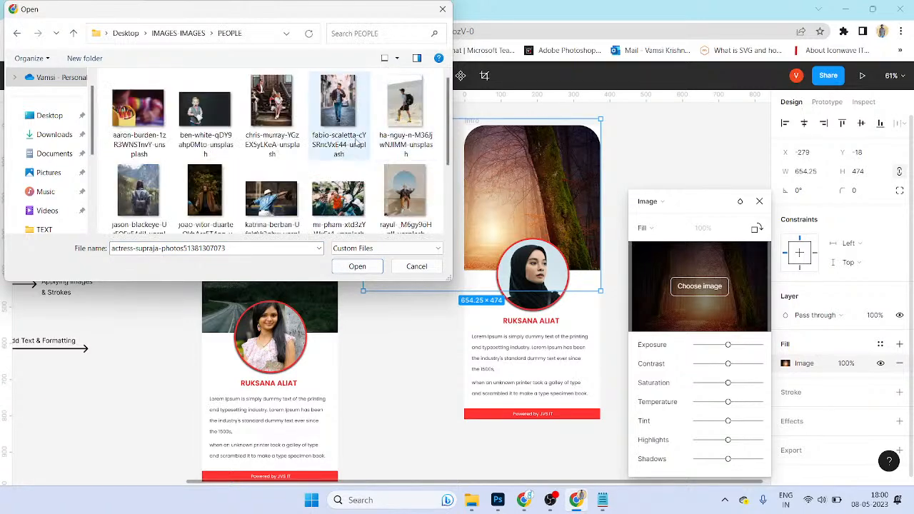
double_click(202, 126)
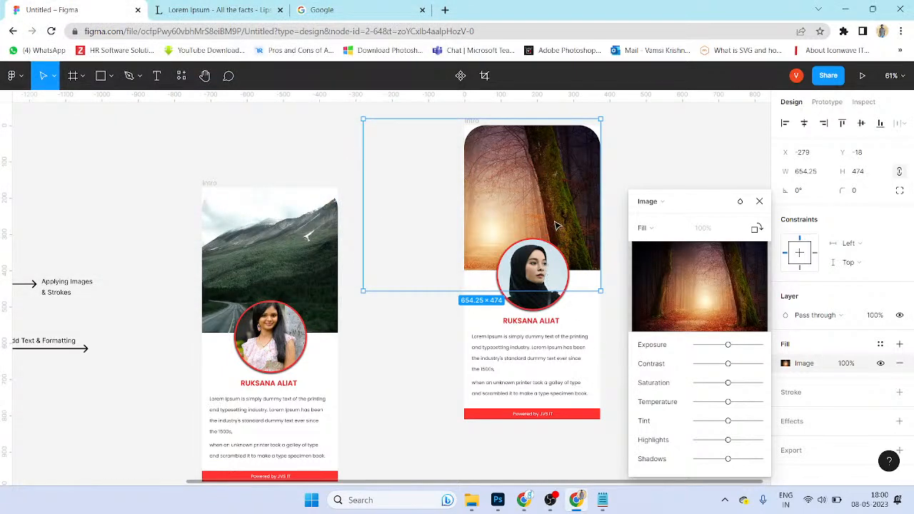
left_click_drag(540, 226, 582, 204)
left_click(712, 175)
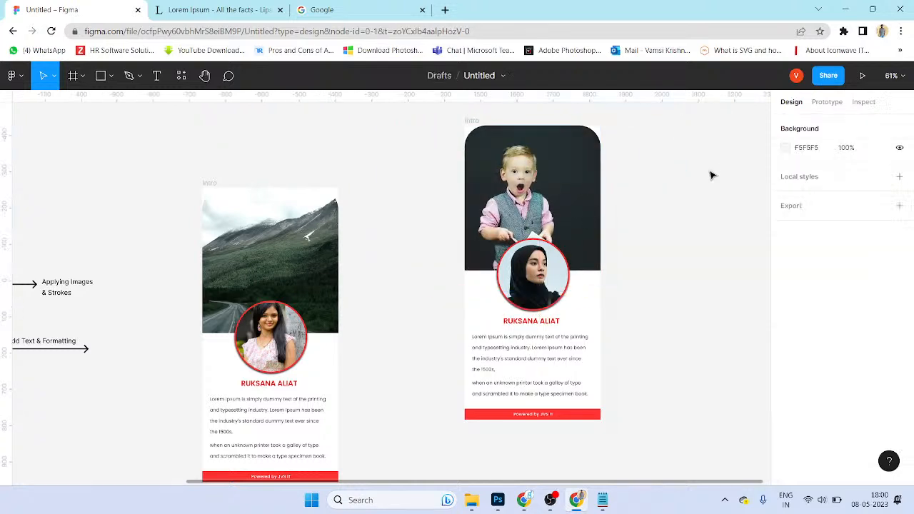
Step: Put the man-in-brown-jacket photo in the right portrait, raising contrast and lowering saturation
left_click(498, 300)
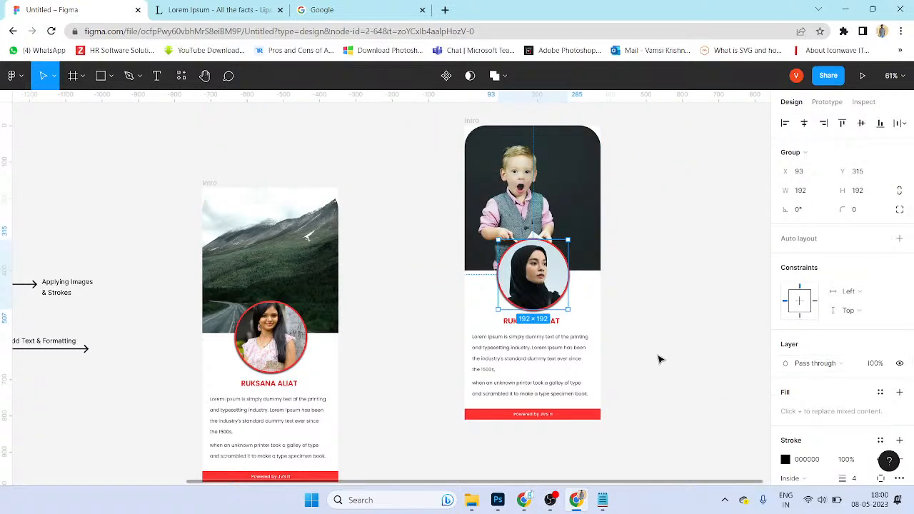
double_click(541, 300)
left_click(785, 362)
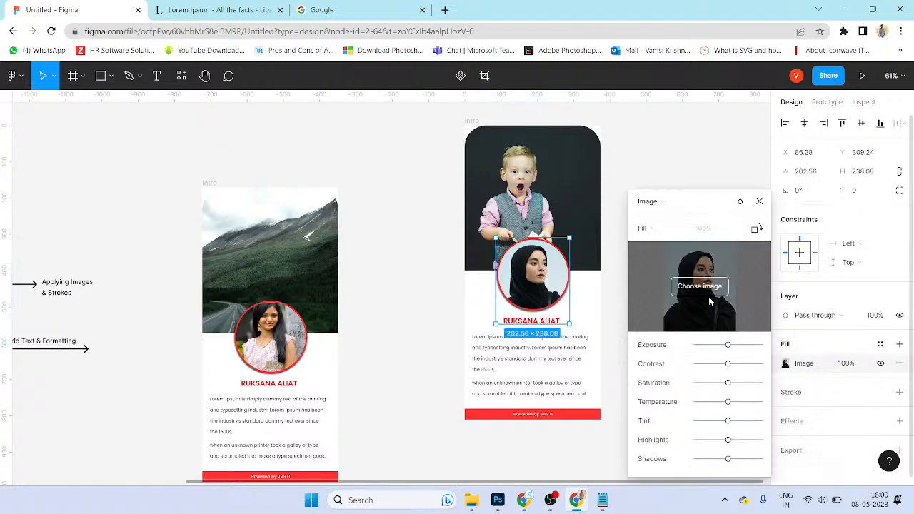
key("ctrl+shift+k")
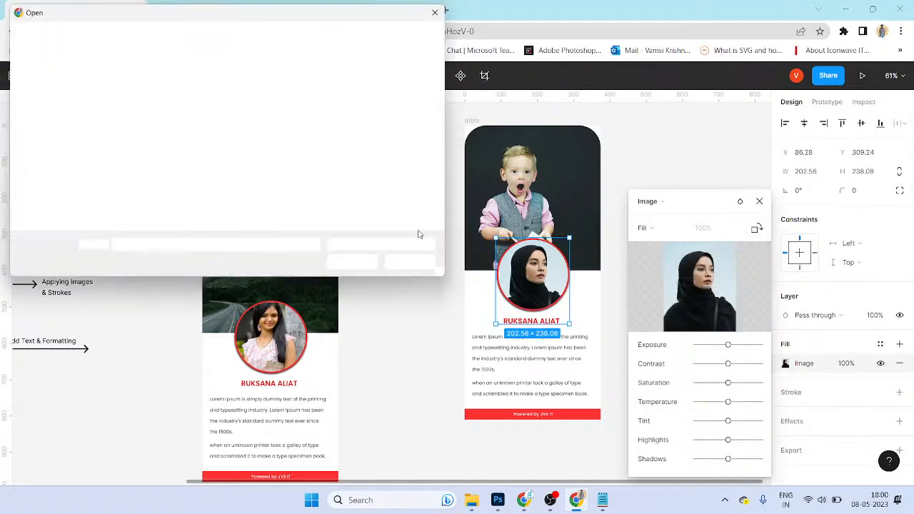
scroll(375, 203, "down", 2)
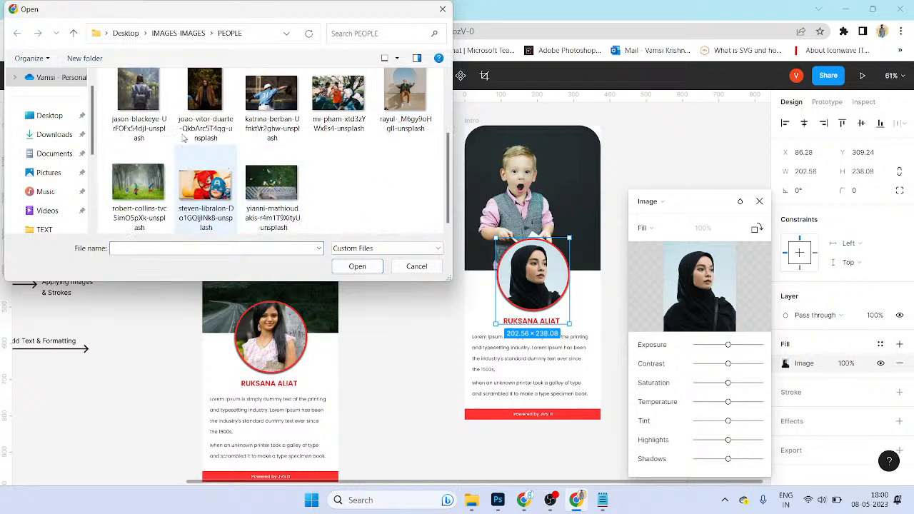
scroll(278, 121, "up", 2)
double_click(335, 123)
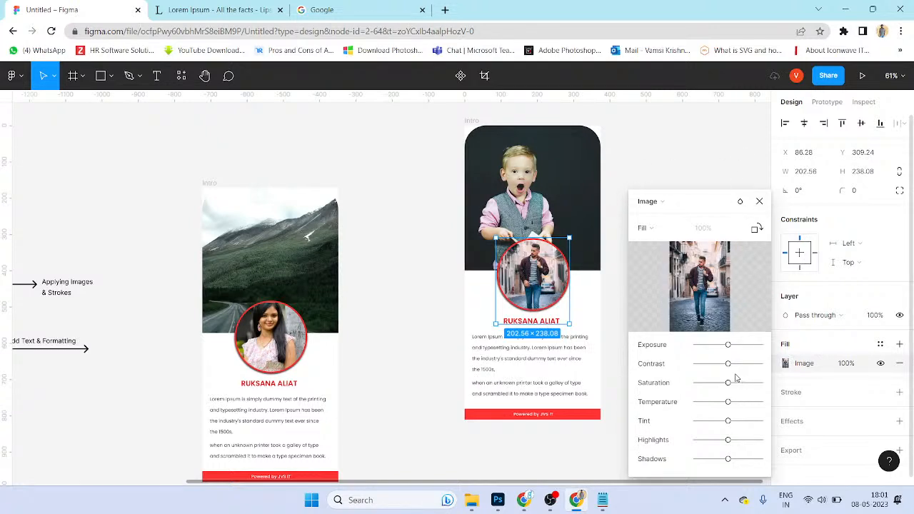
left_click_drag(733, 365, 715, 383)
left_click(641, 171)
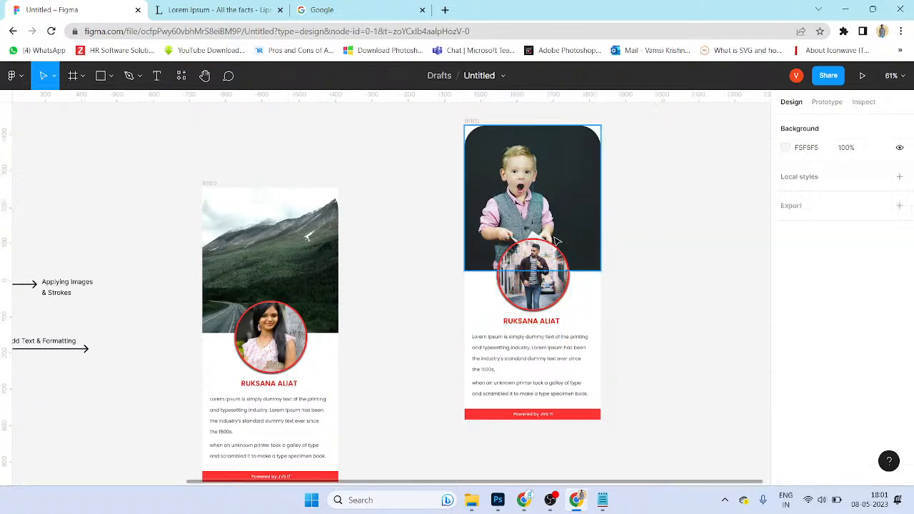
Step: Centre the third card and nudge the boy's header photo slightly to the right
scroll(535, 214, "up", 1)
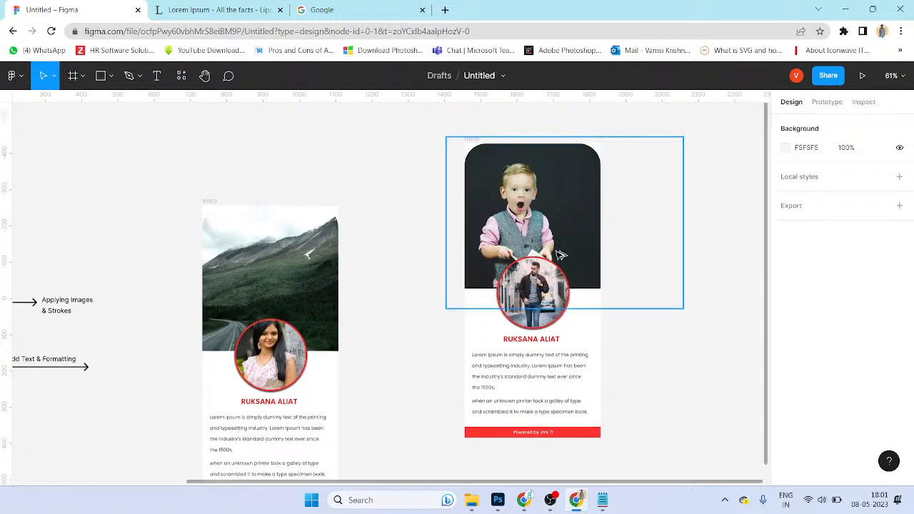
scroll(554, 247, "up", 1)
left_click_drag(576, 238, 495, 302)
scroll(494, 303, "up", 1)
left_click(439, 273)
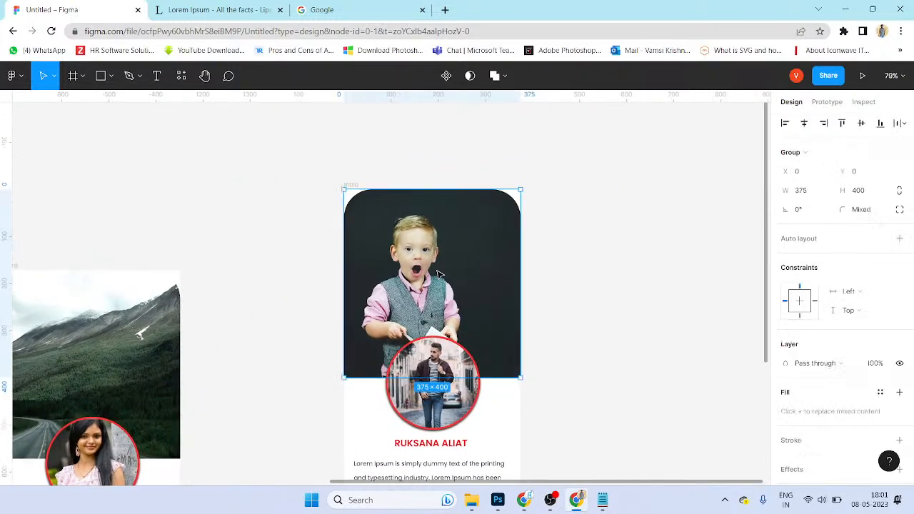
left_click_drag(439, 273, 453, 275)
Step: Lower the header photo's contrast and tint, raise saturation and highlights for a teal-green background
double_click(476, 297)
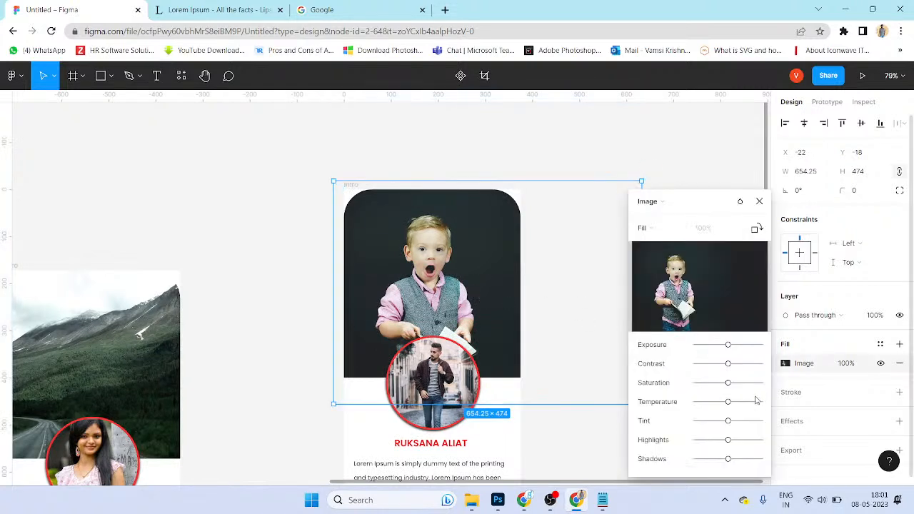
mouse_move(728, 364)
left_mouse_down()
mouse_move(750, 364)
mouse_move(749, 345)
mouse_move(735, 350)
left_mouse_up()
left_click(718, 364)
left_click_drag(738, 384, 727, 466)
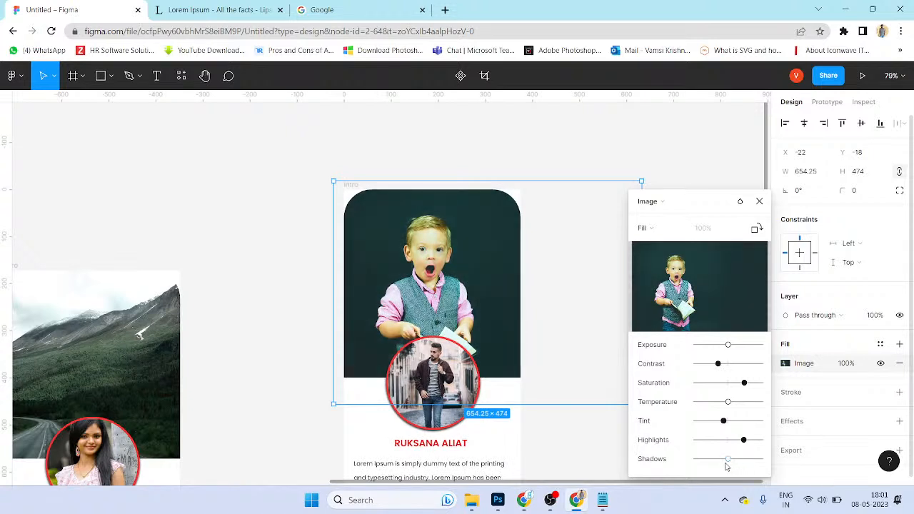
left_click(759, 201)
left_click(723, 279)
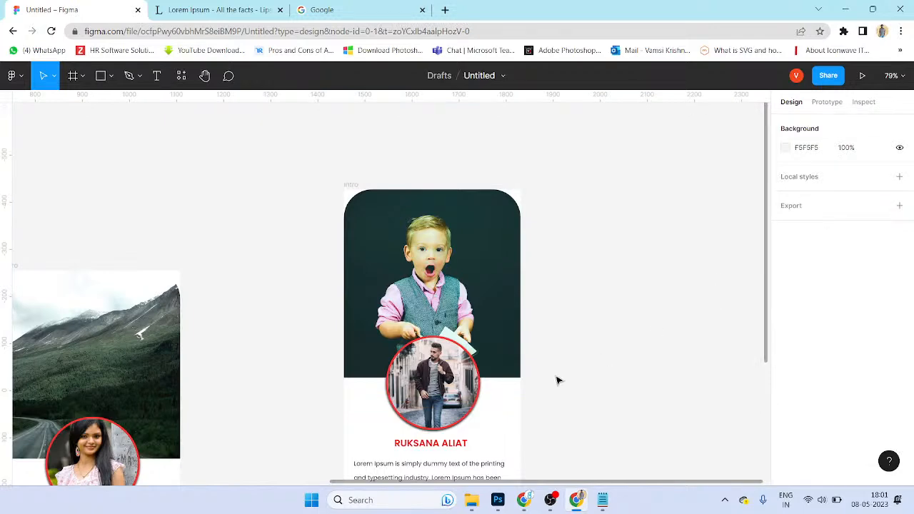
scroll(542, 368, "down", 5)
scroll(545, 330, "down", 4)
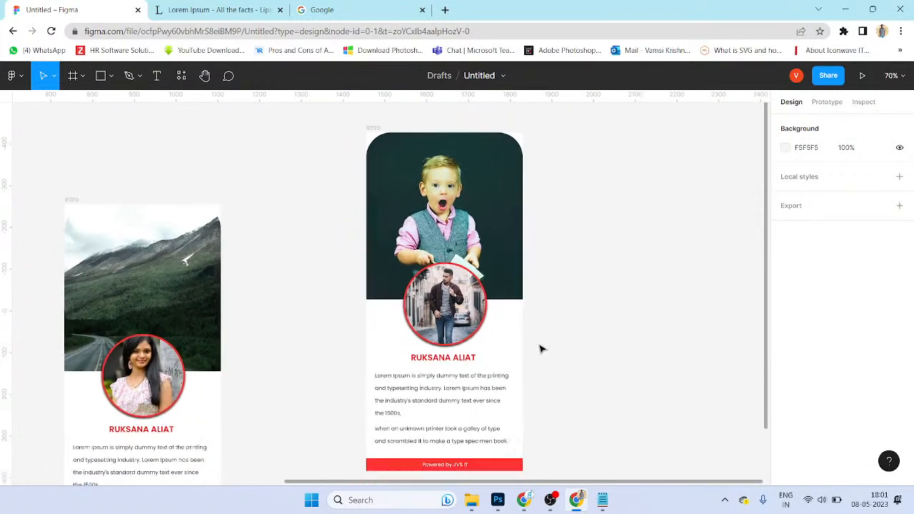
scroll(538, 350, "left", 10)
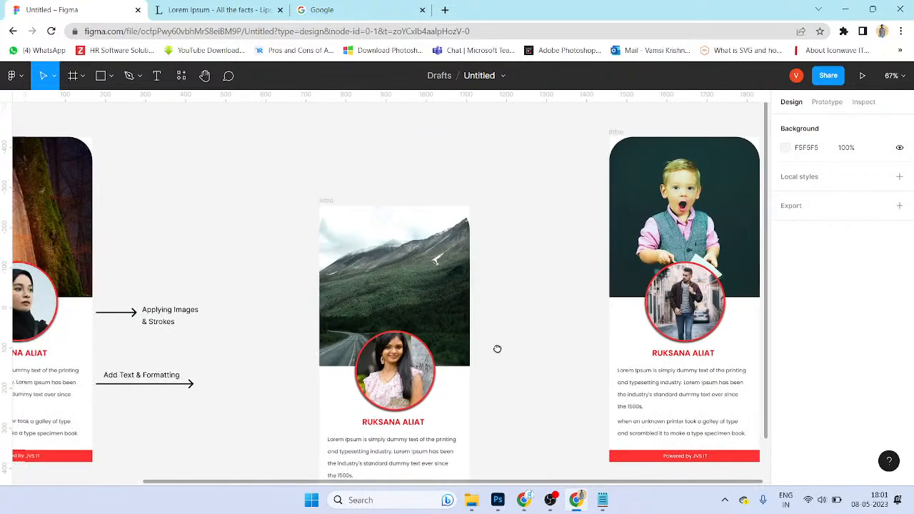
scroll(426, 312, "down", 2)
scroll(426, 313, "down", 2)
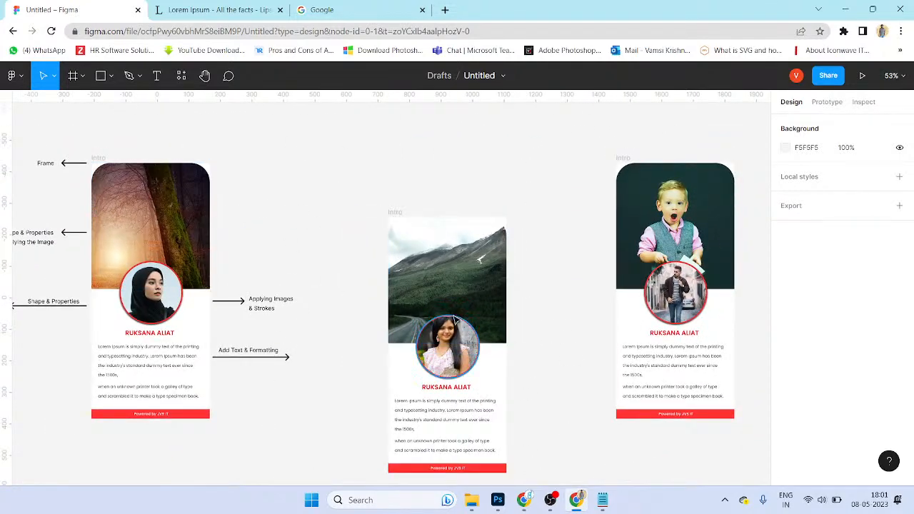
scroll(468, 447, "down", 1)
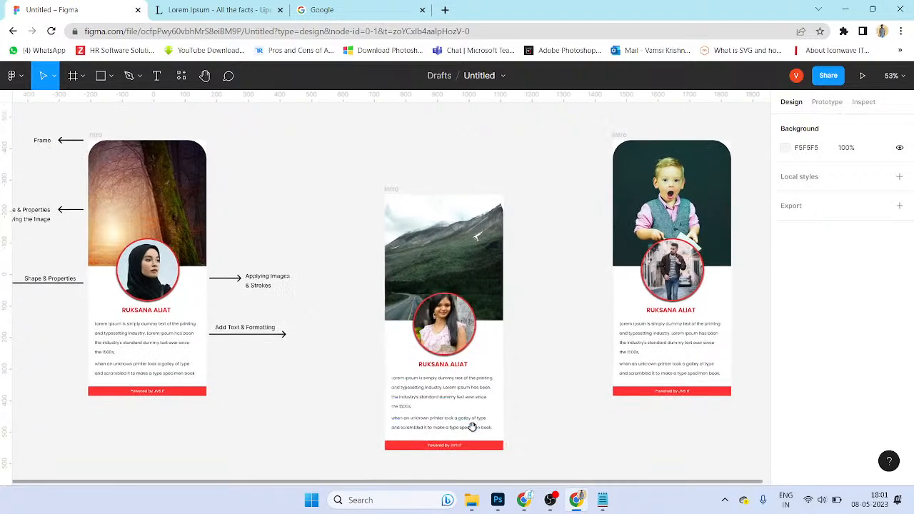
left_click(462, 394)
left_click(461, 421)
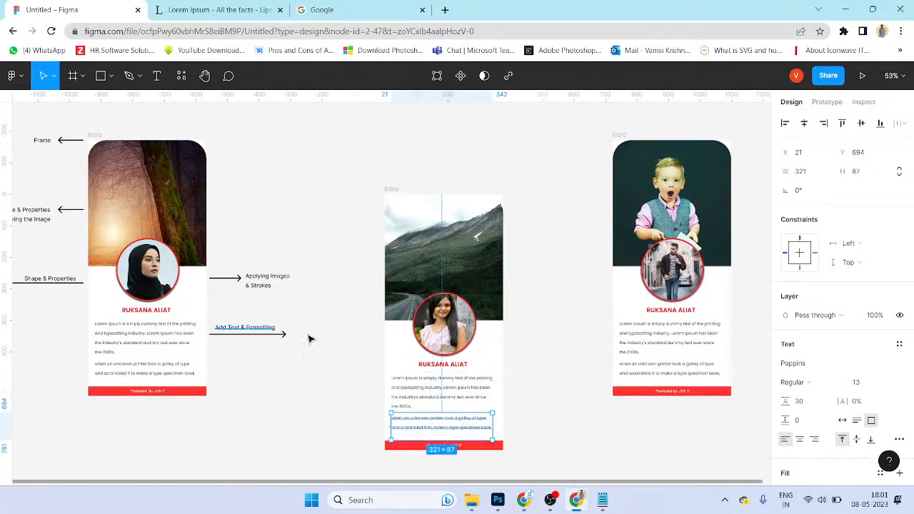
left_click(432, 370)
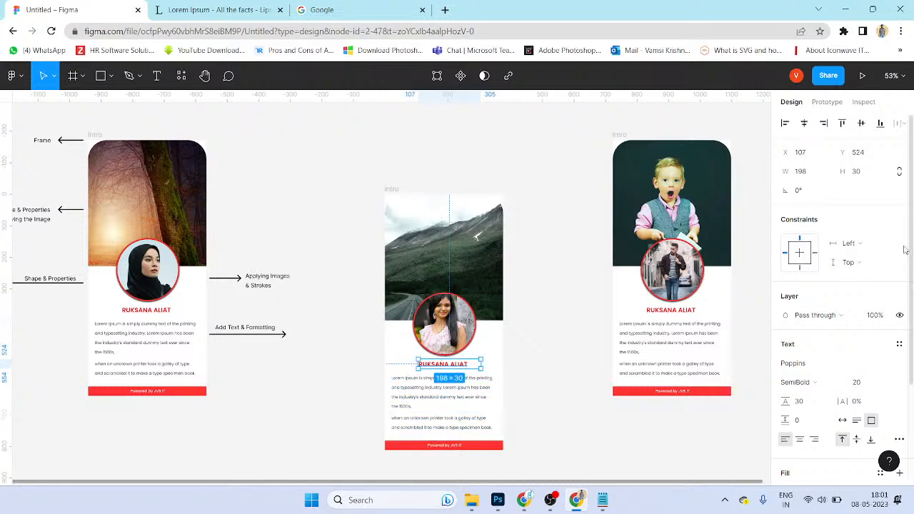
scroll(847, 327, "down", 2)
scroll(846, 328, "up", 2)
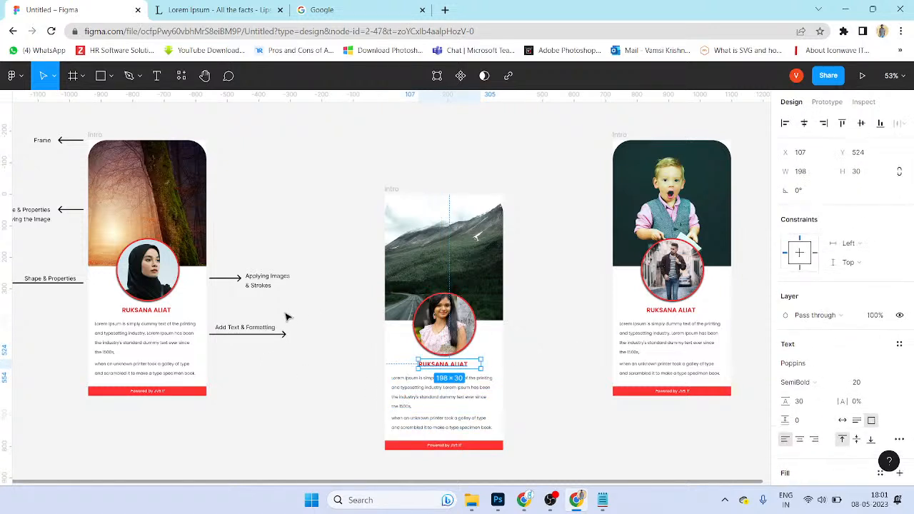
left_click(465, 336)
left_click_drag(186, 295, 283, 299)
left_click(155, 222)
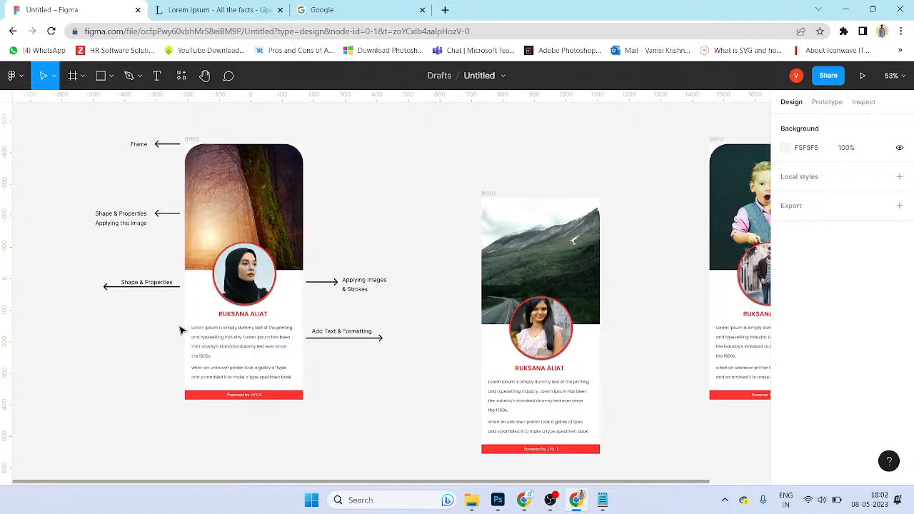
scroll(439, 355, "down", 3, "ctrl")
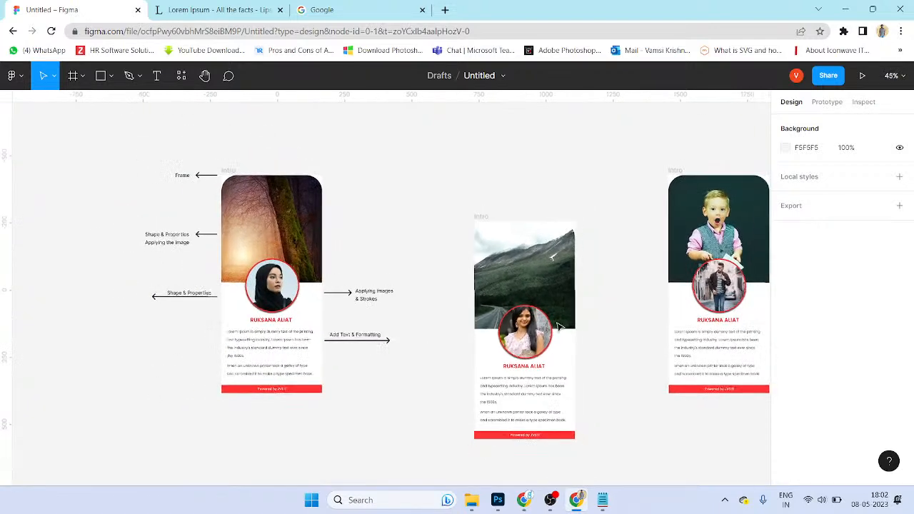
left_click_drag(638, 299, 535, 324)
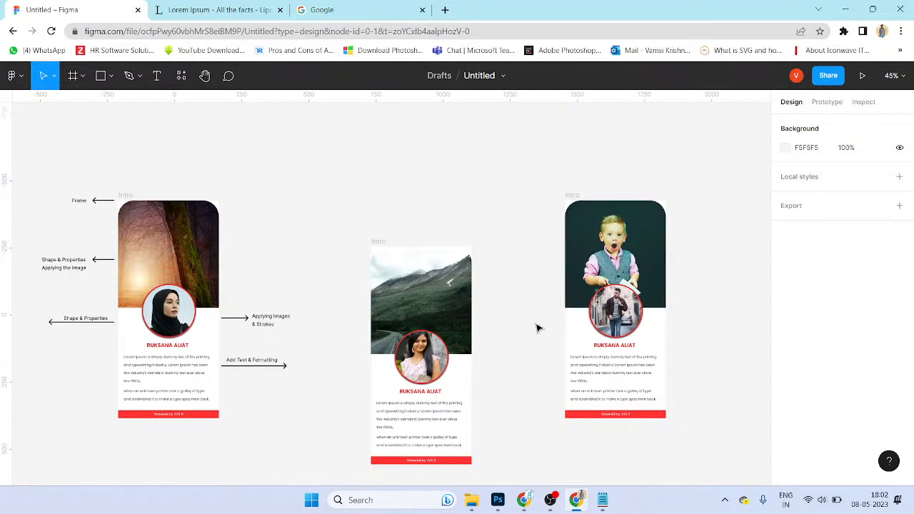
left_click(592, 375)
left_click(597, 401, "shift")
scroll(871, 371, "down", 3)
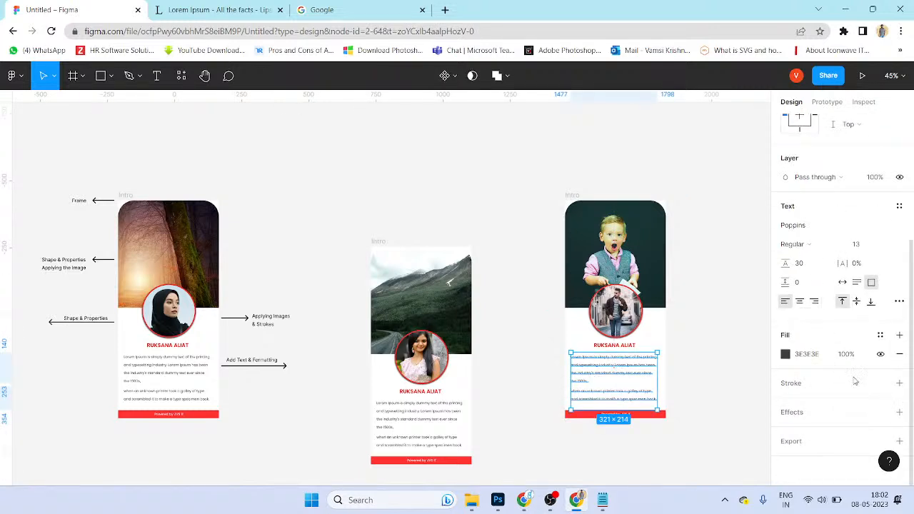
scroll(882, 392, "up", 3)
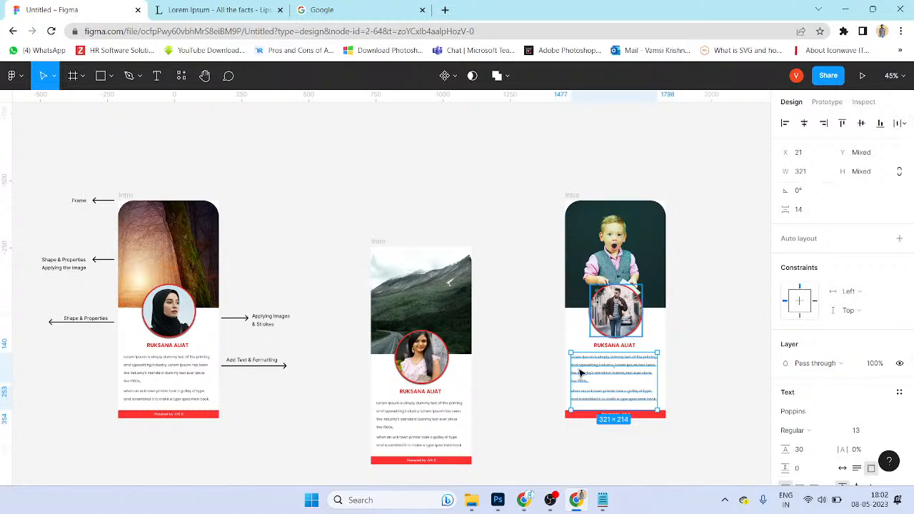
scroll(362, 330, "up", 1)
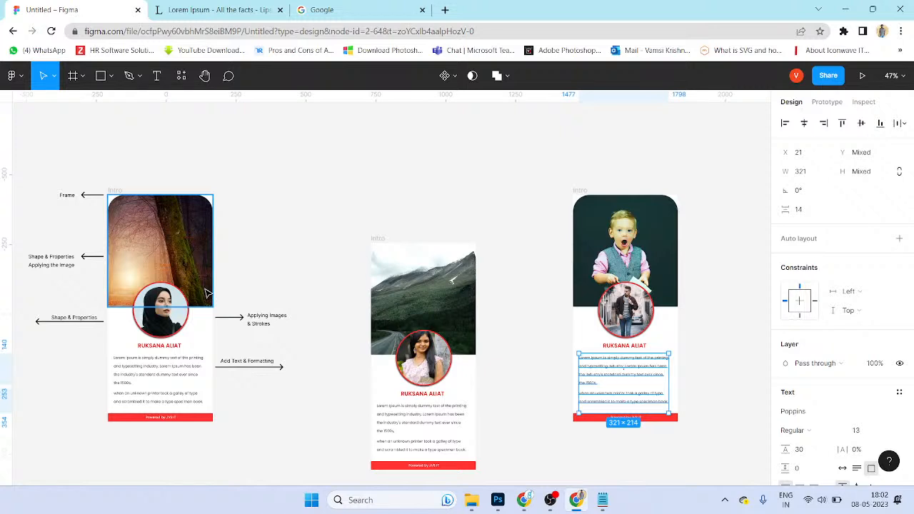
left_click(170, 389)
double_click(172, 403)
scroll(172, 403, "up", 3, "ctrl")
scroll(412, 364, "down", 3, "ctrl")
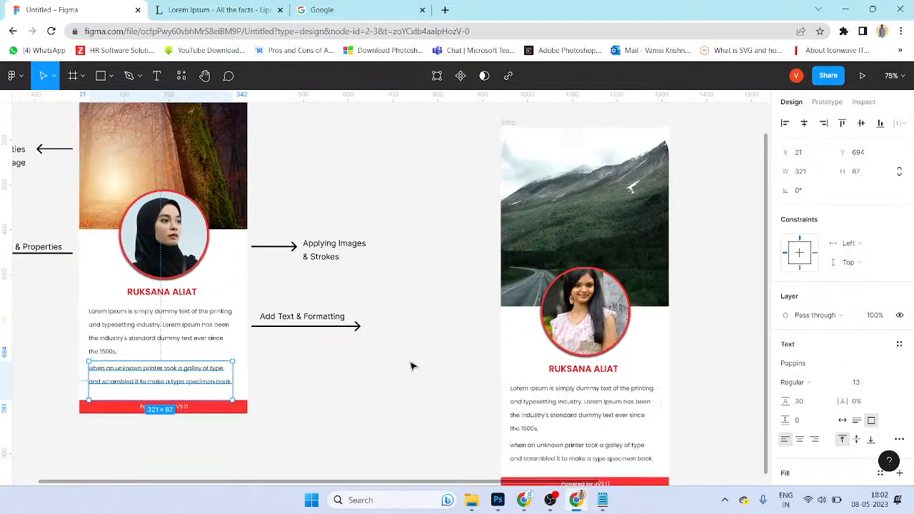
scroll(429, 298, "up", 1)
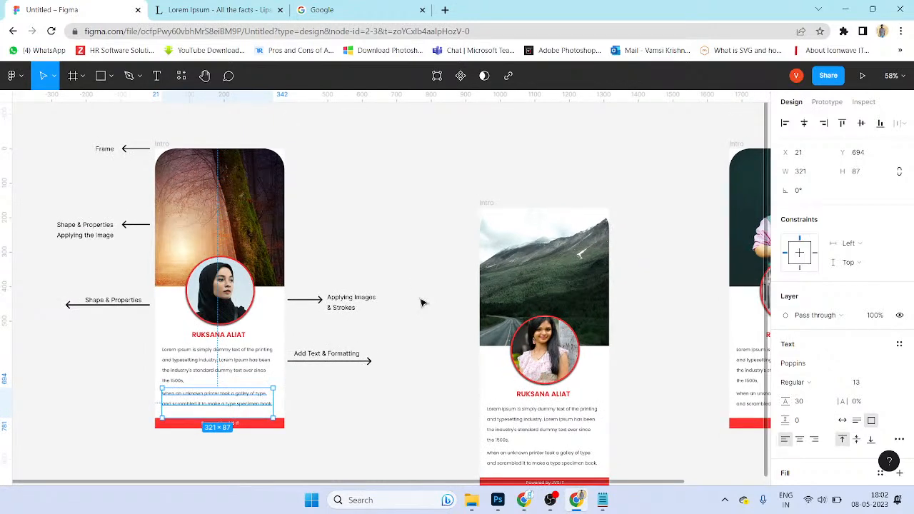
scroll(441, 281, "down", 1, "ctrl")
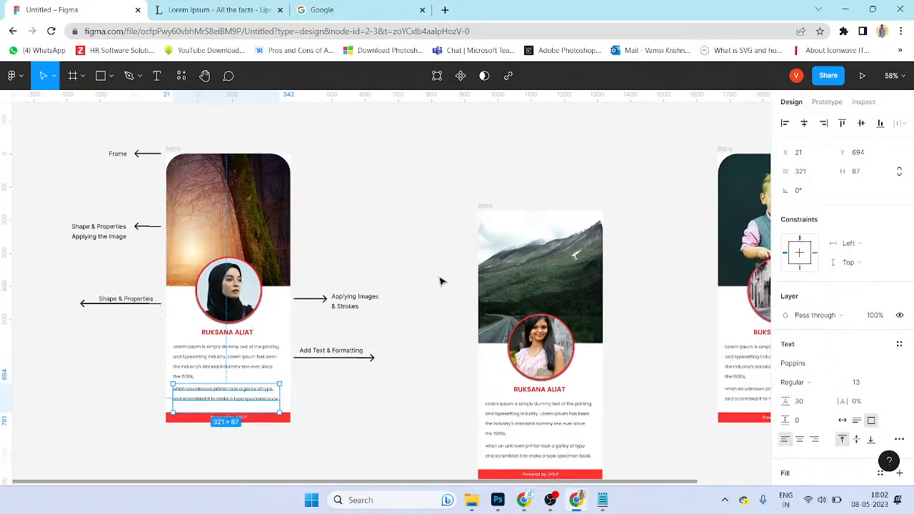
scroll(437, 272, "down", 1)
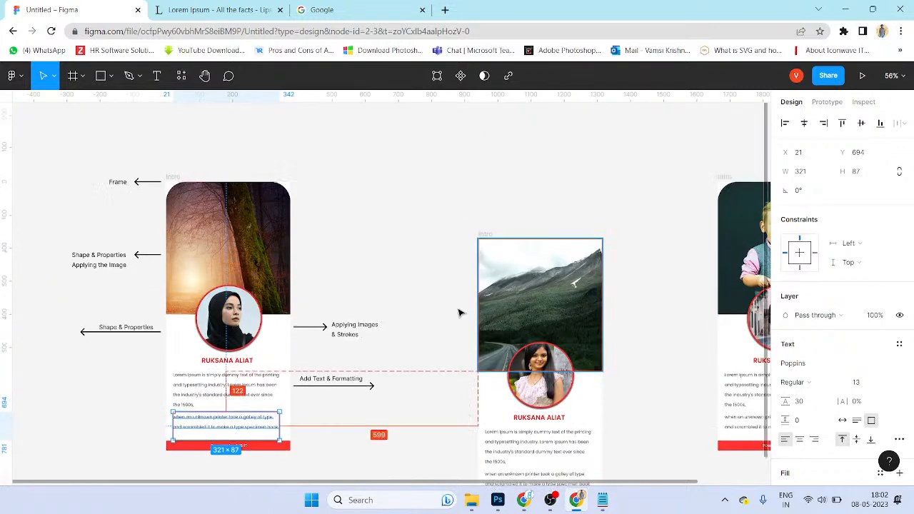
scroll(443, 278, "down", 2, "ctrl")
scroll(450, 267, "right", 3)
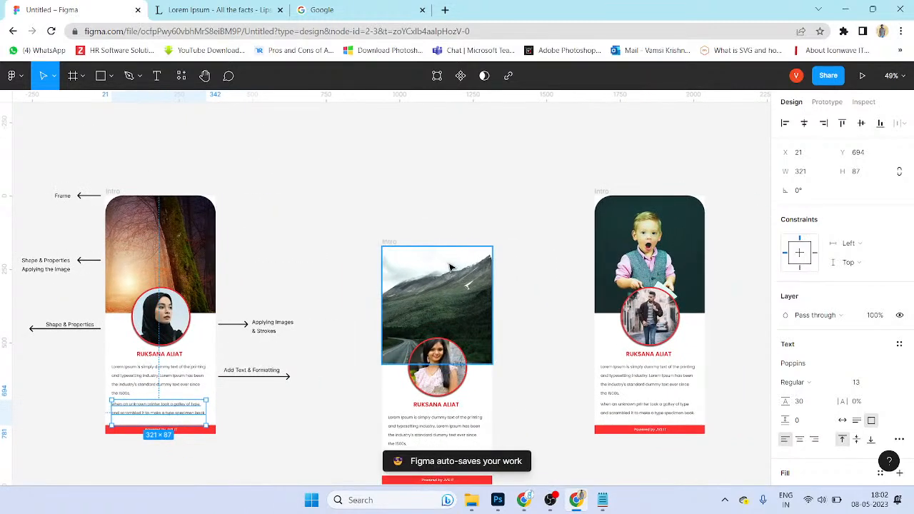